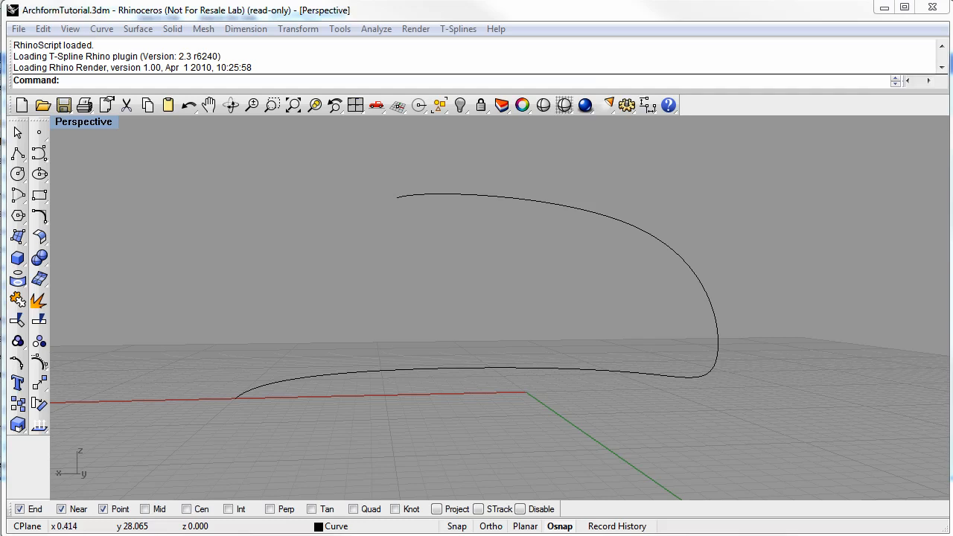
- Show the curve's control points to examine its structure, and hide them again
{"action": "right_click_drag", "start_coordinate": [476, 403], "coordinate": [508, 421]}
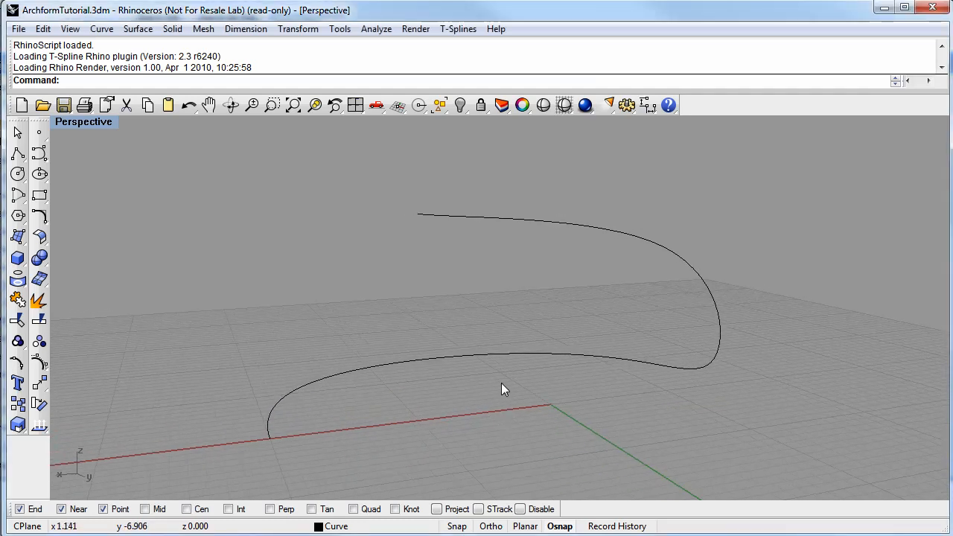
{"action": "left_click", "coordinate": [498, 355]}
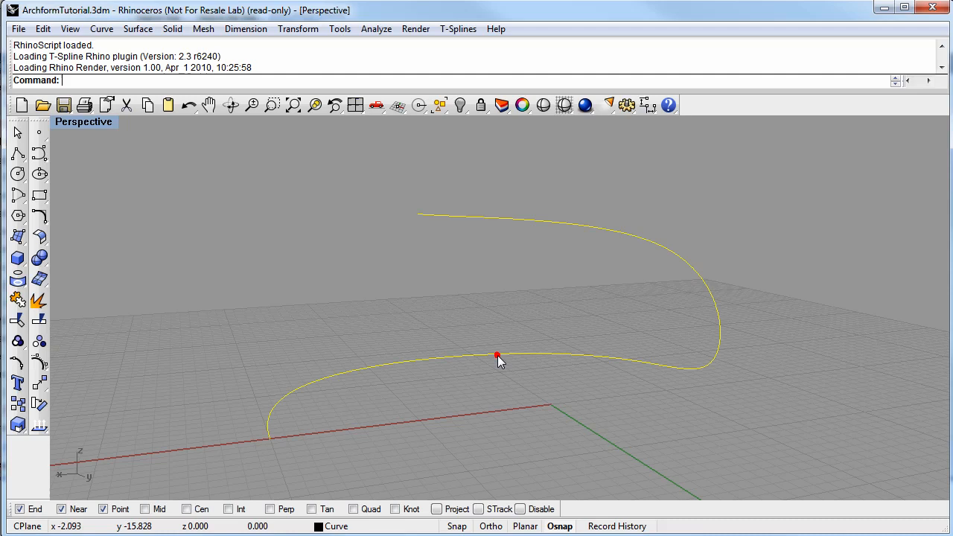
{"action": "left_click", "coordinate": [38, 363]}
{"action": "mouse_move", "coordinate": [350, 358]}
{"action": "right_mouse_down"}
{"action": "mouse_move", "coordinate": [361, 355]}
{"action": "mouse_move", "coordinate": [373, 382]}
{"action": "mouse_move", "coordinate": [399, 315]}
{"action": "mouse_move", "coordinate": [350, 365]}
{"action": "right_mouse_up"}
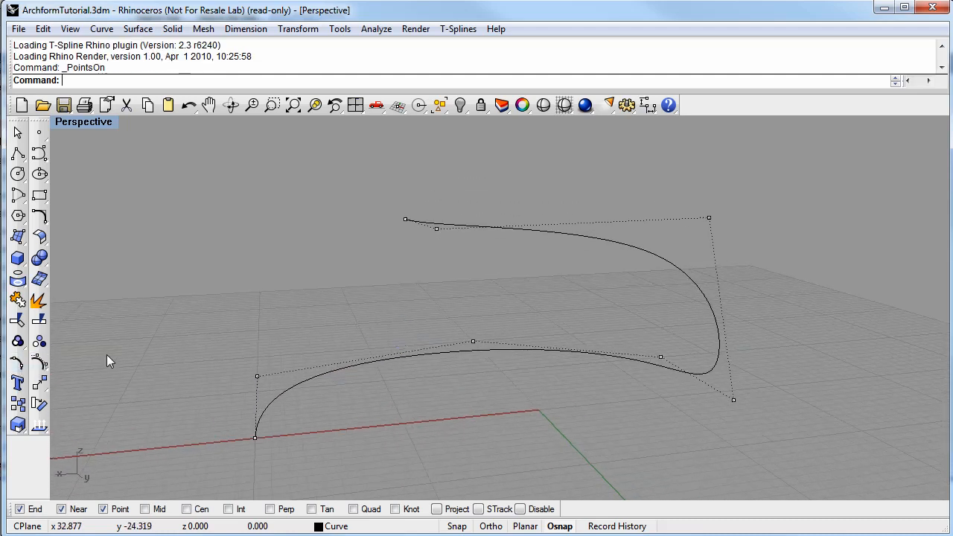
{"action": "right_click", "coordinate": [40, 364]}
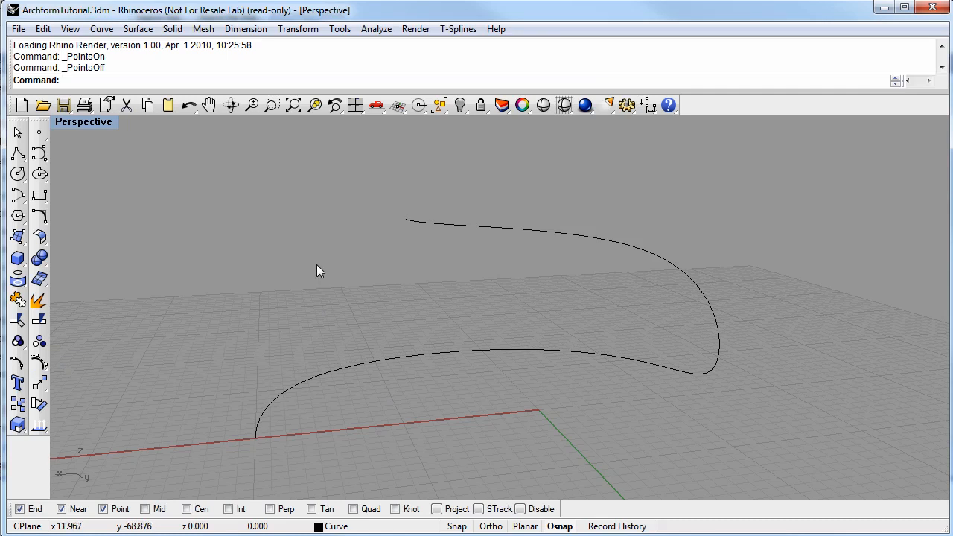
- Start a Pipe around the curve with Cap set to None and start and end radii of 0.4
{"action": "left_click", "coordinate": [137, 28]}
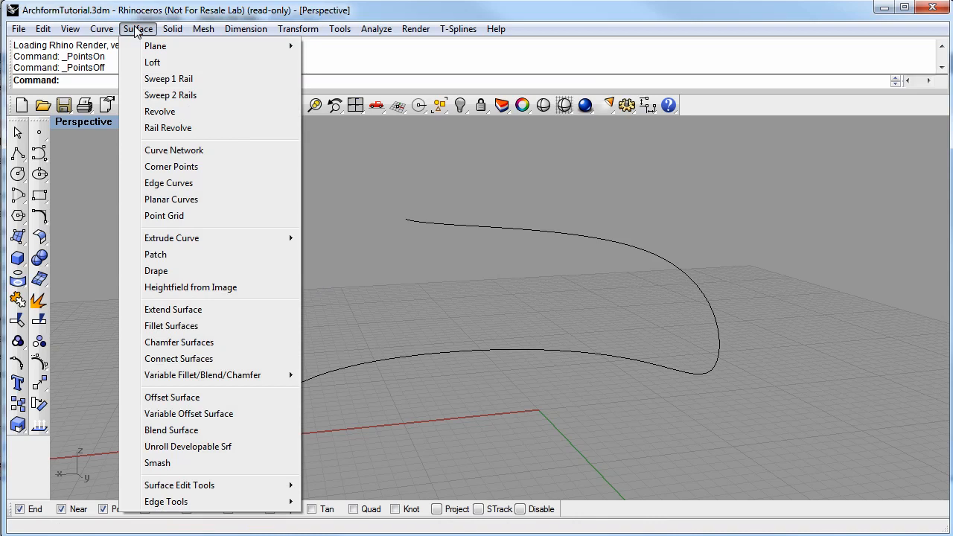
{"action": "mouse_move", "coordinate": [160, 32]}
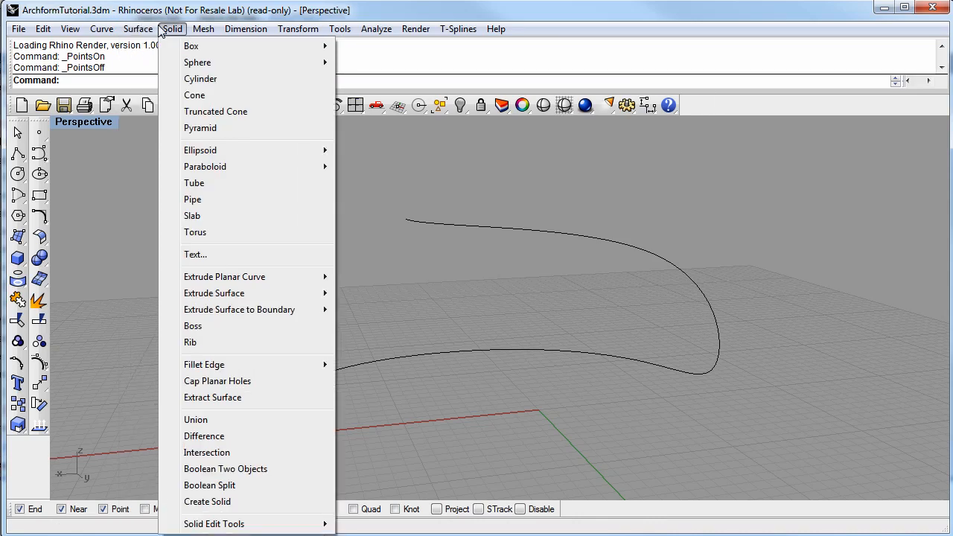
{"action": "left_click", "coordinate": [198, 200]}
{"action": "left_click", "coordinate": [472, 225]}
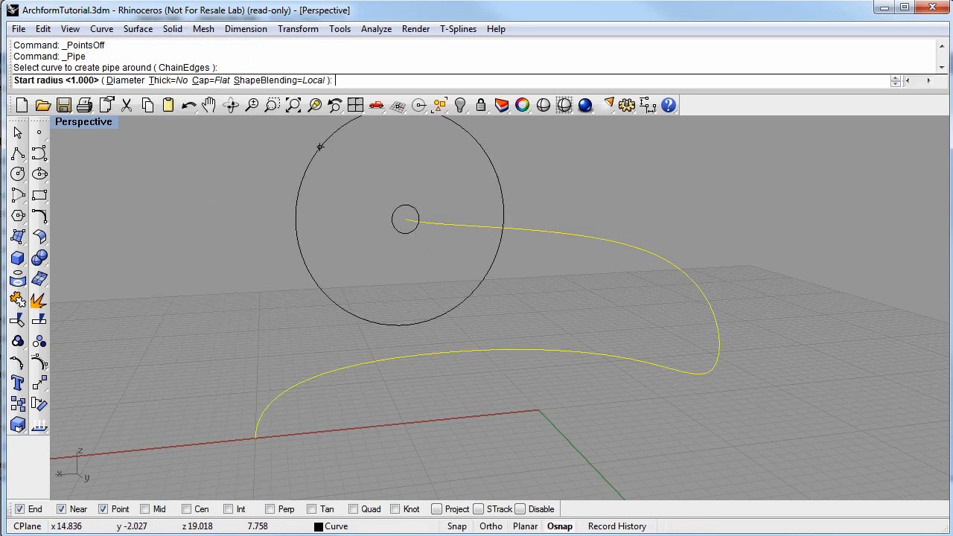
{"action": "left_click", "coordinate": [212, 81]}
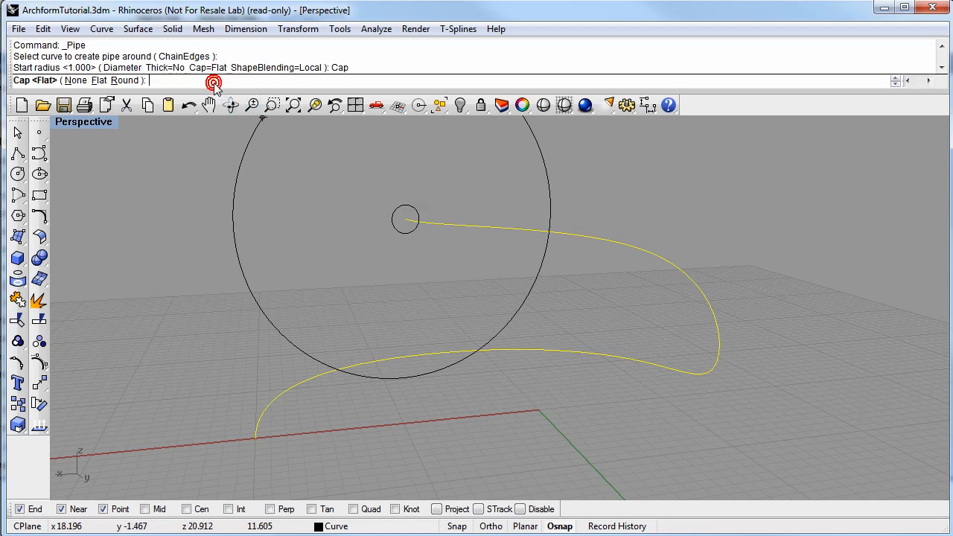
{"action": "left_click", "coordinate": [77, 80]}
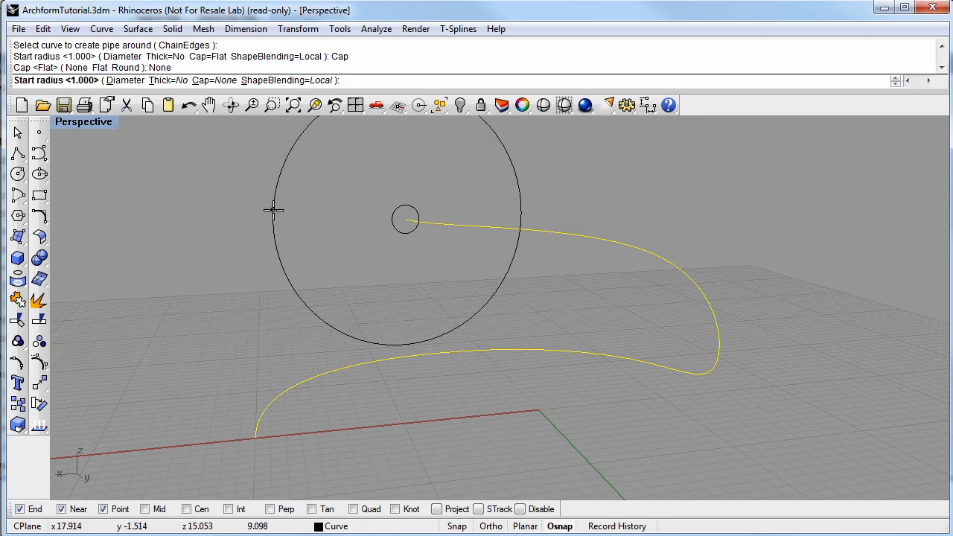
{"action": "left_click", "coordinate": [377, 81]}
{"action": "type", "text": ".4"}
{"action": "key", "text": "Return"}
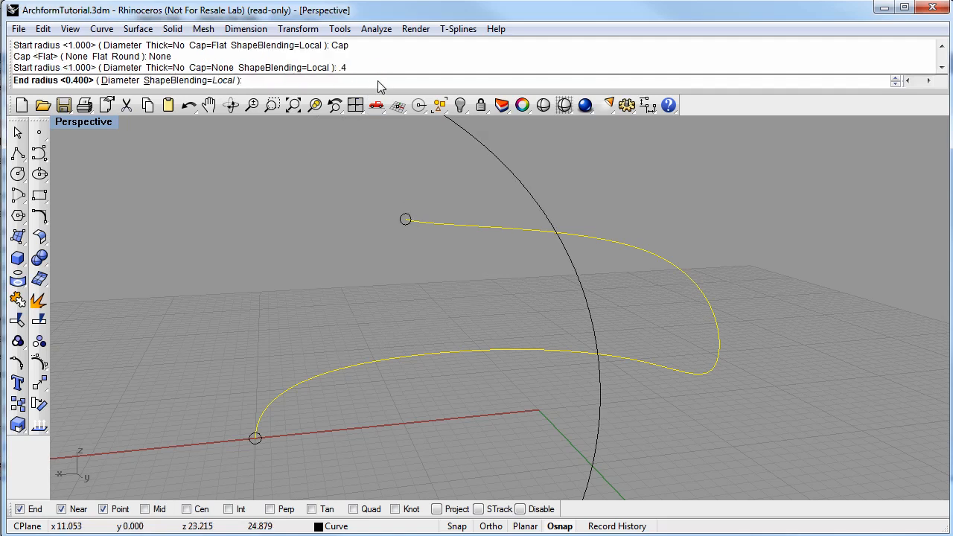
{"action": "type", "text": ".4"}
{"action": "key", "text": "Return"}
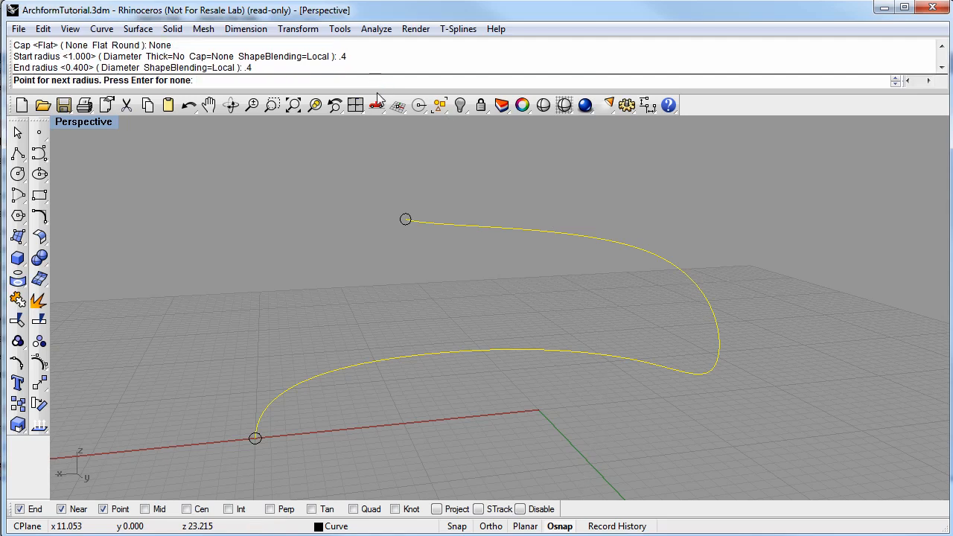
- Add a radius of 4 near the middle of the lower curve and 2 nearer the bend, and finish the pipe
{"action": "left_click", "coordinate": [462, 350]}
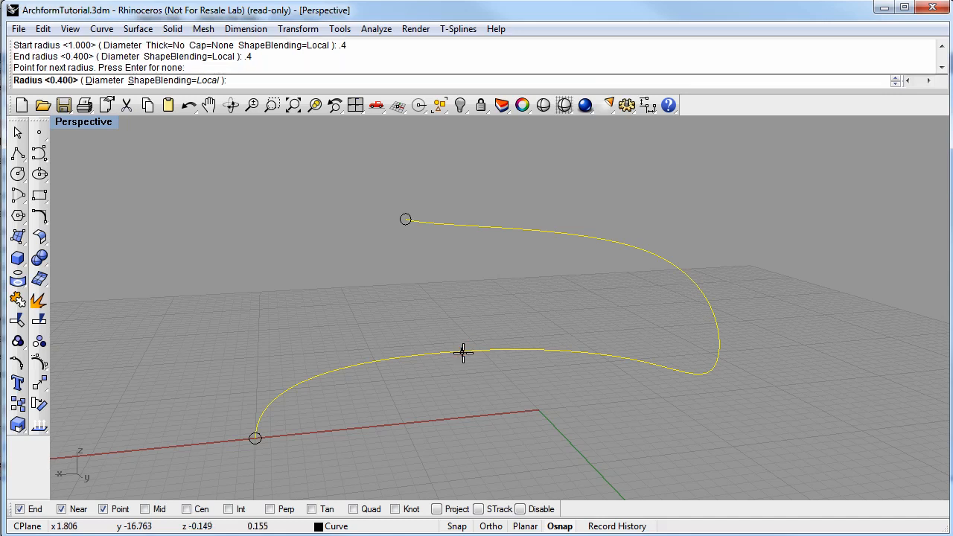
{"action": "type", "text": "4"}
{"action": "key", "text": "Return"}
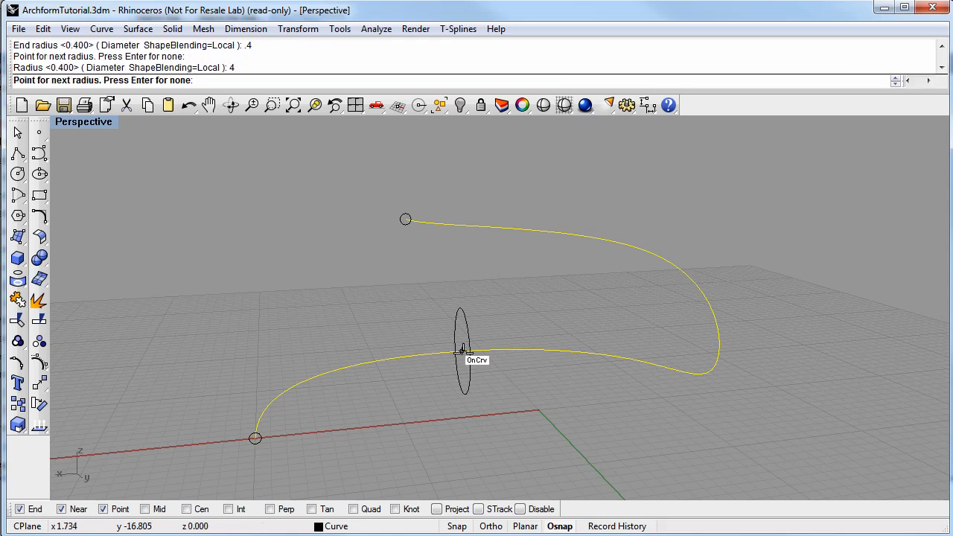
{"action": "left_click", "coordinate": [609, 358]}
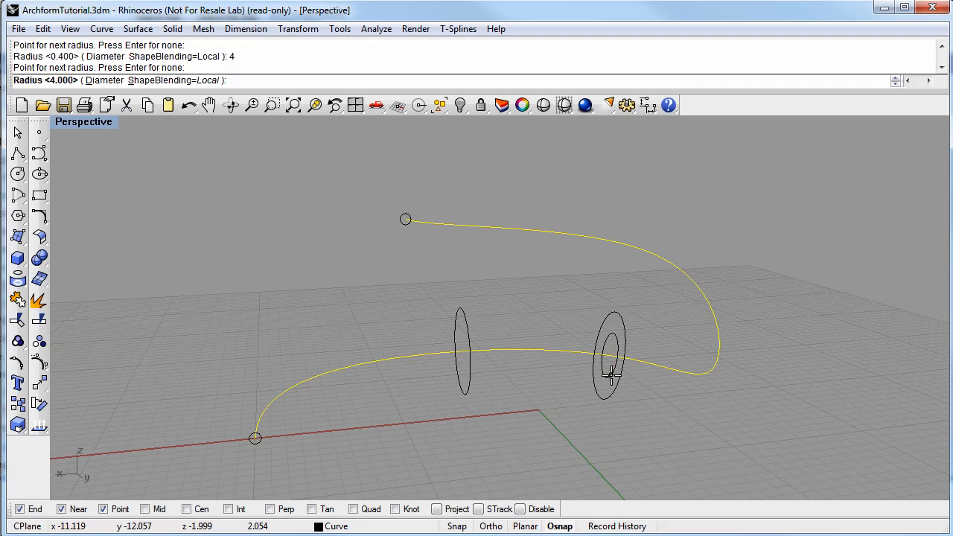
{"action": "type", "text": "2"}
{"action": "key", "text": "Return"}
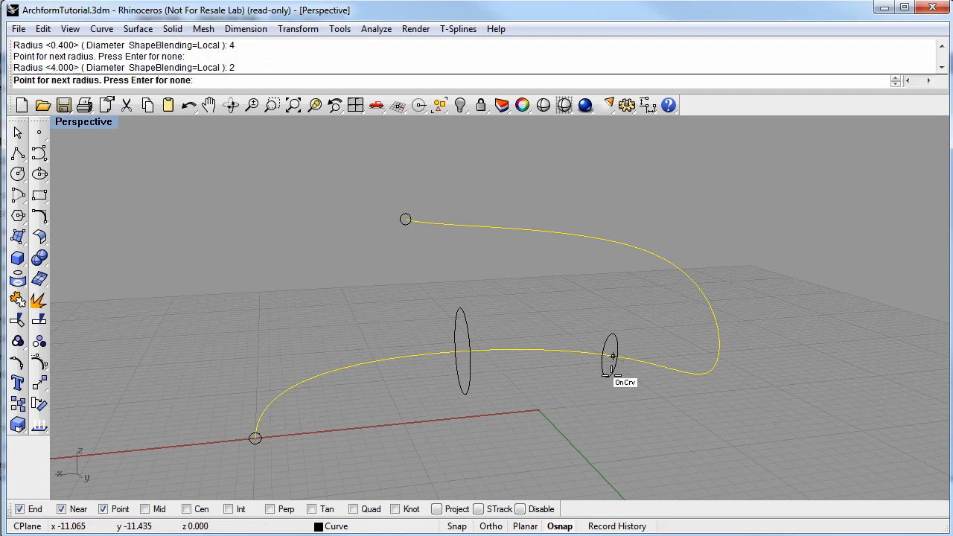
{"action": "key", "text": "Return"}
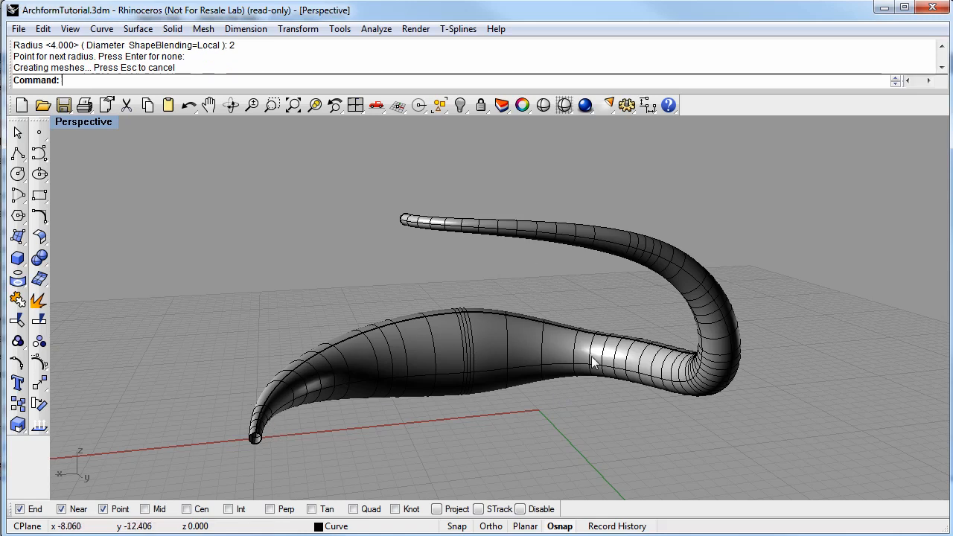
- Select the pipe surface and open the T-Splines Main icons + text toolbar beside the model
{"action": "right_click_drag", "start_coordinate": [619, 392], "coordinate": [606, 381]}
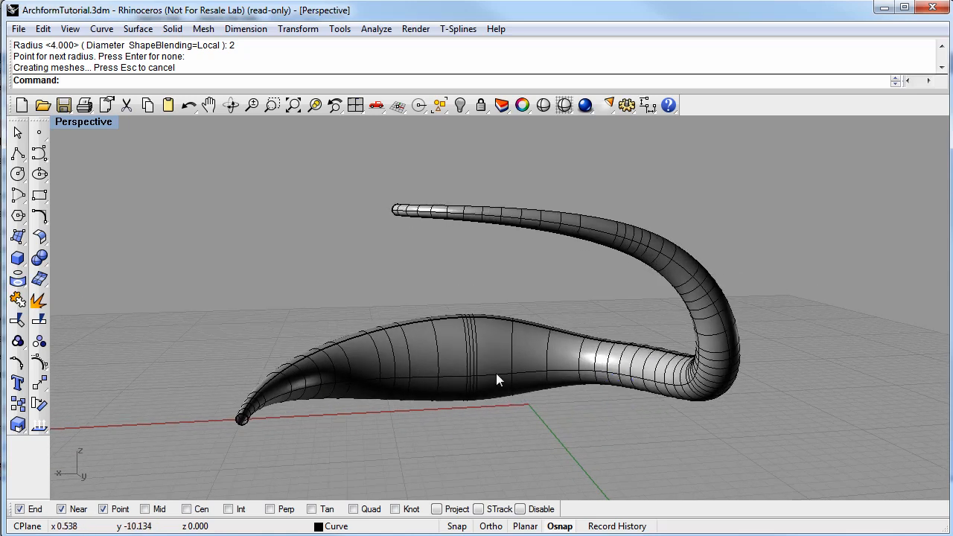
{"action": "left_click", "coordinate": [495, 373]}
{"action": "right_click_drag", "start_coordinate": [375, 296], "coordinate": [396, 325]}
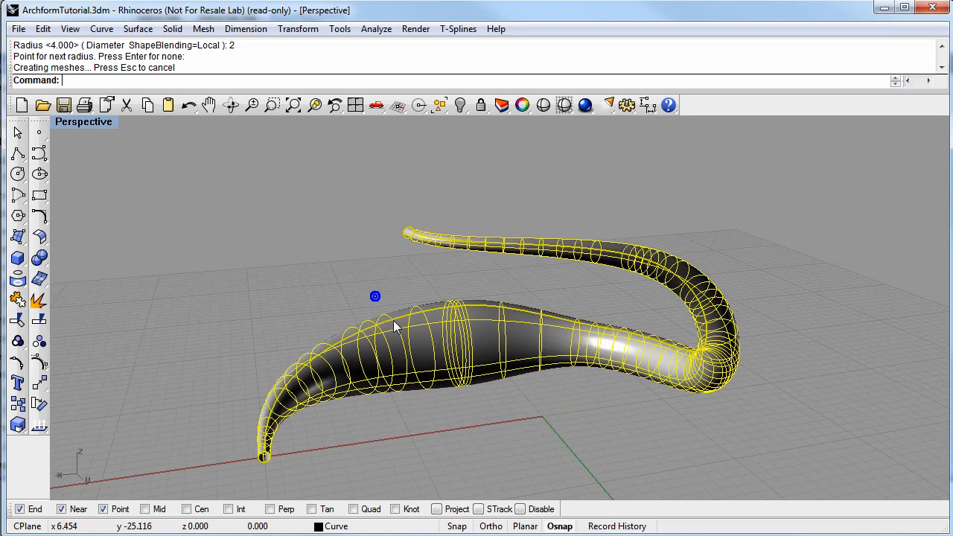
{"action": "right_click_drag", "start_coordinate": [302, 268], "coordinate": [329, 266]}
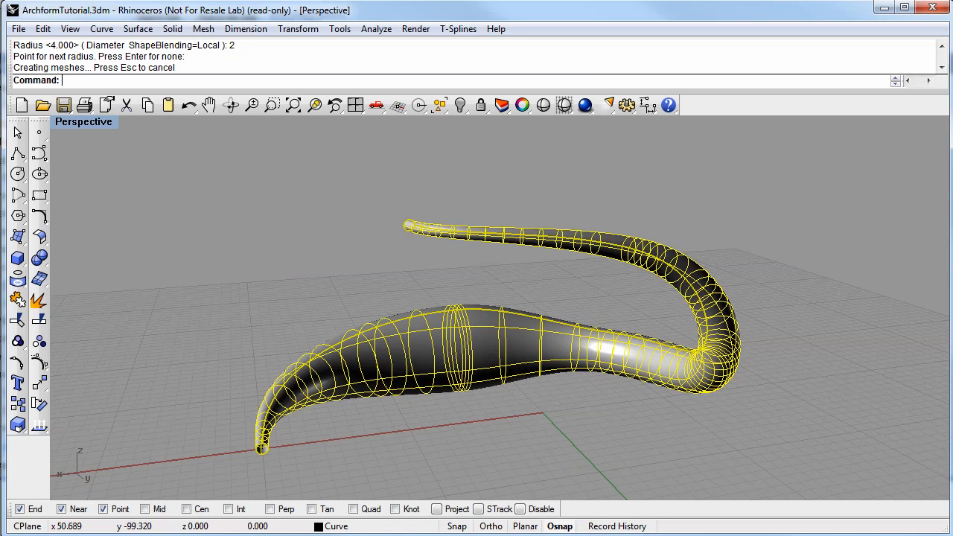
{"action": "left_click_drag", "start_coordinate": [122, 184], "coordinate": [160, 168]}
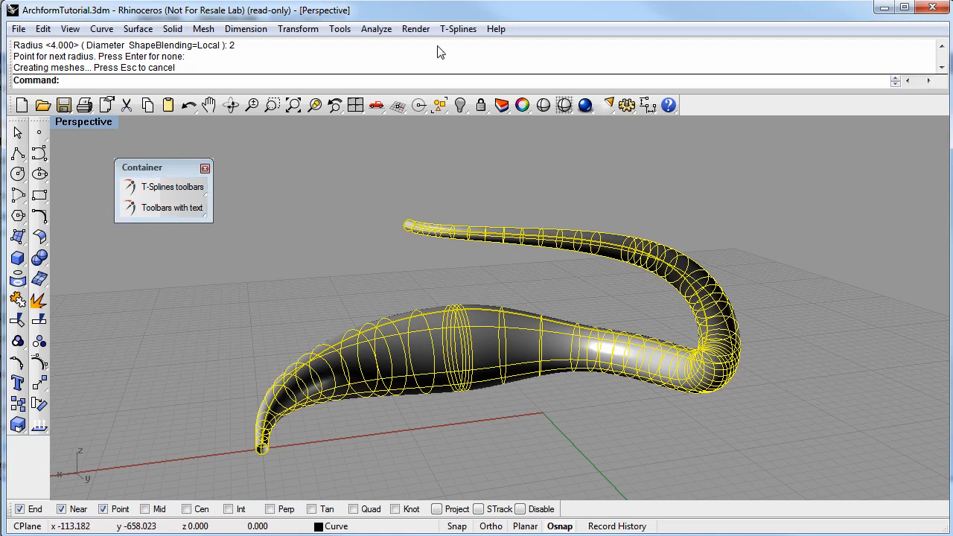
{"action": "left_click_drag", "start_coordinate": [173, 167], "coordinate": [168, 157]}
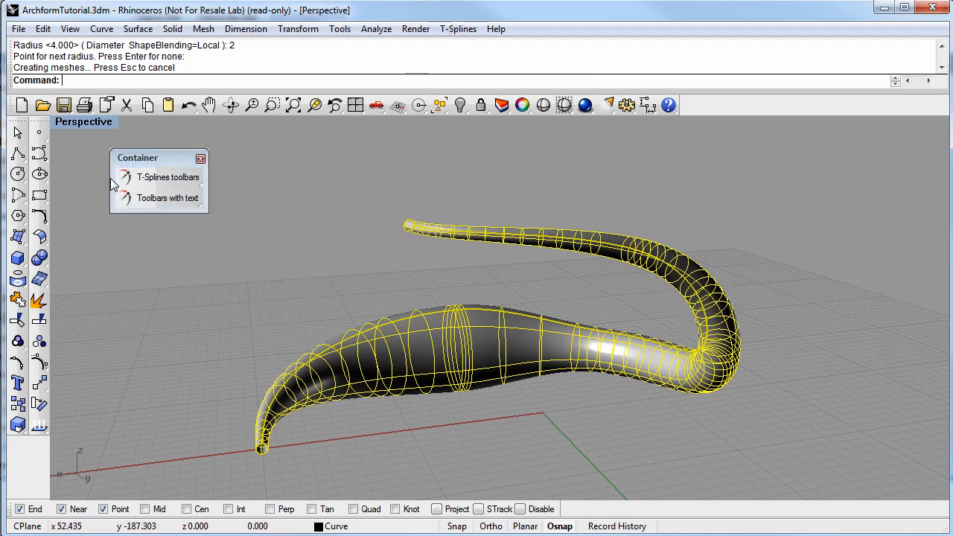
{"action": "left_click", "coordinate": [170, 205]}
{"action": "left_click_drag", "start_coordinate": [222, 60], "coordinate": [125, 270]}
{"action": "left_click_drag", "start_coordinate": [190, 285], "coordinate": [385, 287]}
{"action": "left_click_drag", "start_coordinate": [320, 255], "coordinate": [293, 278]}
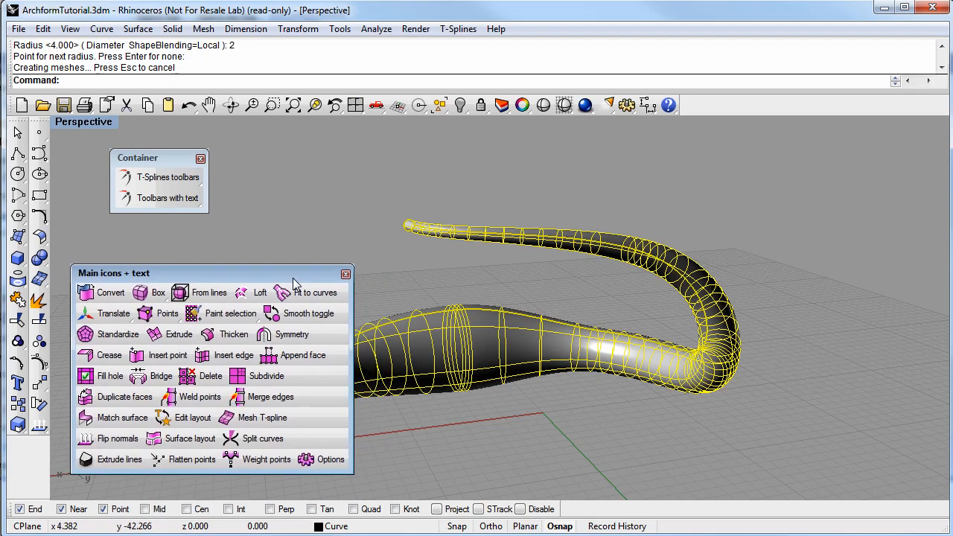
- Activate the T-Splines Translate manipulator on the selected pipe surface
{"action": "left_click", "coordinate": [116, 318]}
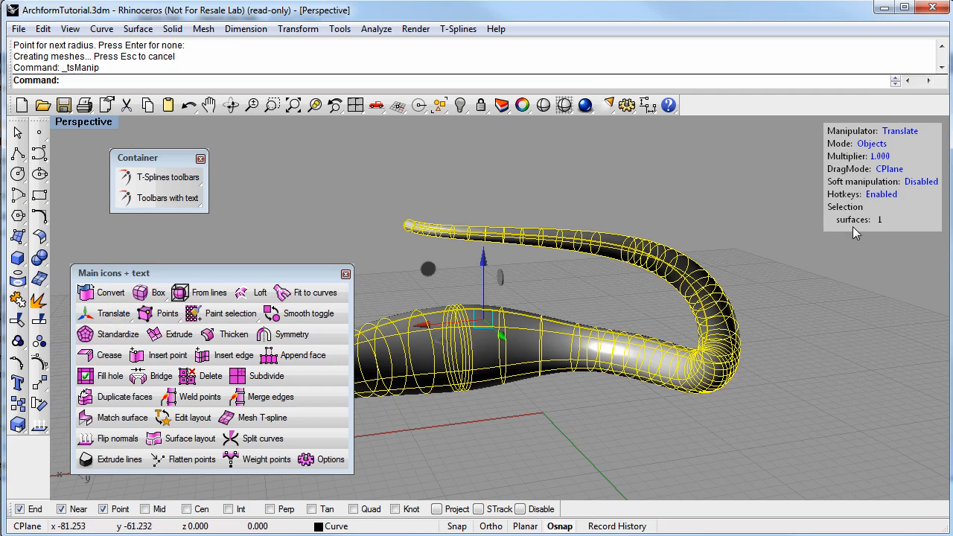
{"action": "left_click", "coordinate": [798, 347]}
{"action": "right_click_drag", "start_coordinate": [653, 379], "coordinate": [659, 352]}
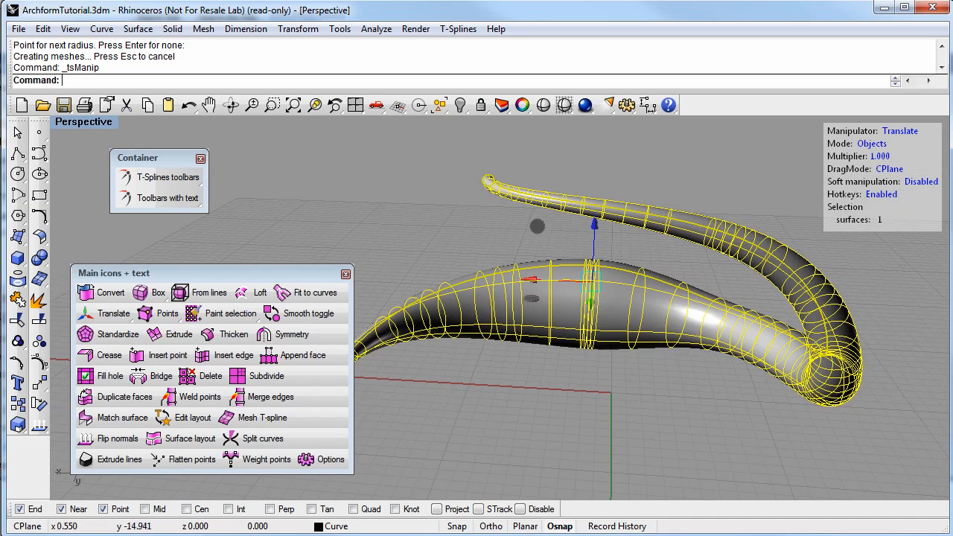
{"action": "right_click_drag", "start_coordinate": [553, 350], "coordinate": [504, 361]}
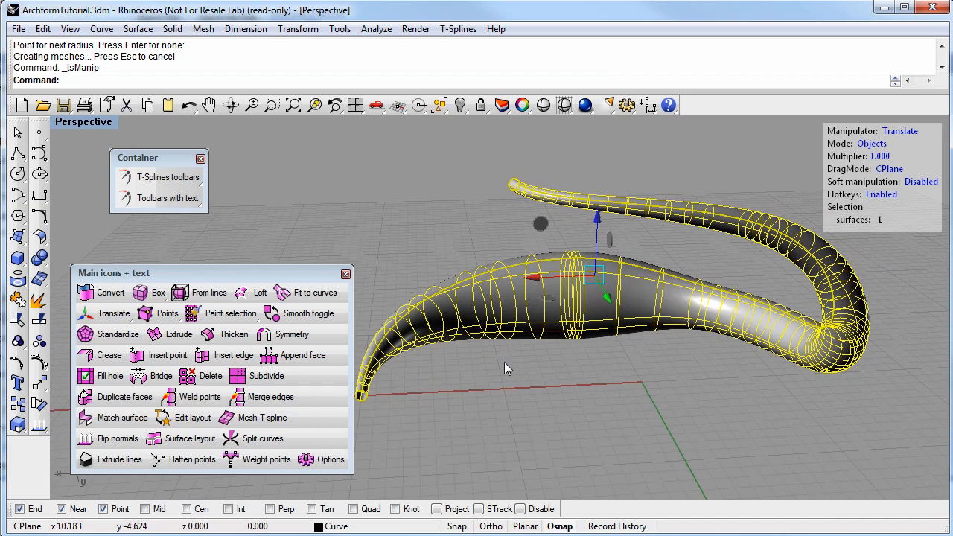
- Try converting the dense pipe surface to a T-spline, and undo the conversion
{"action": "left_click", "coordinate": [107, 294]}
{"action": "right_click_drag", "start_coordinate": [649, 343], "coordinate": [587, 390]}
{"action": "left_click", "coordinate": [649, 366]}
{"action": "key", "text": "ctrl+z"}
{"action": "left_click", "coordinate": [583, 387]}
{"action": "right_click_drag", "start_coordinate": [512, 282], "coordinate": [475, 251]}
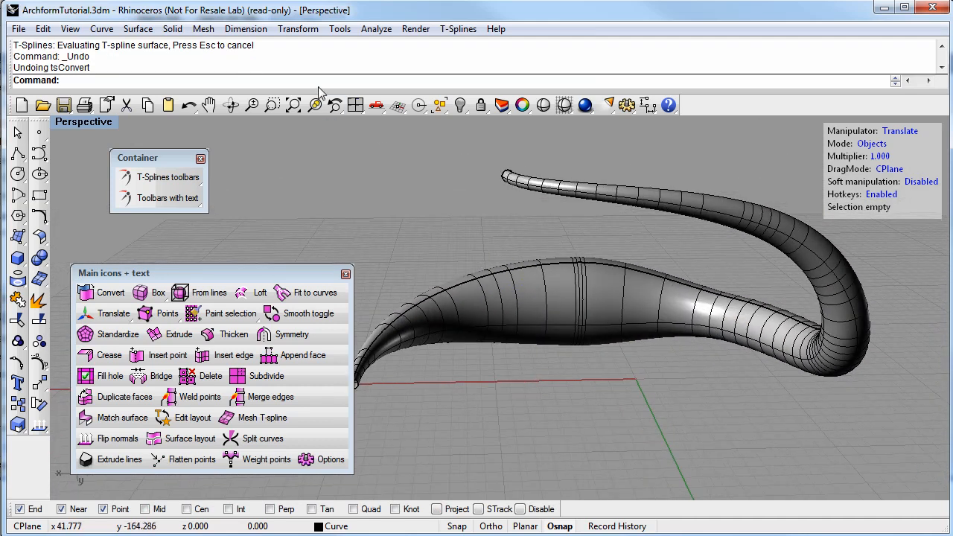
{"action": "left_click", "coordinate": [301, 30]}
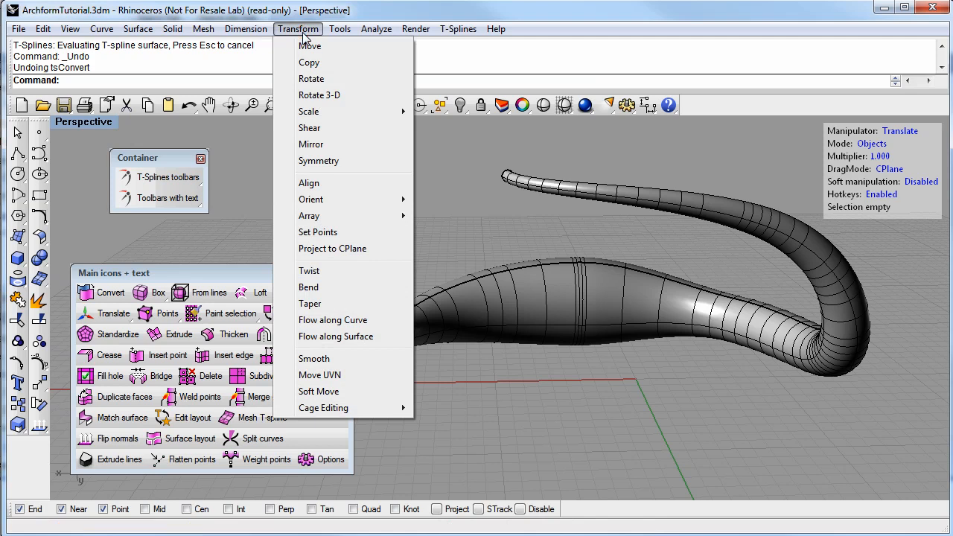
{"action": "mouse_move", "coordinate": [332, 33]}
{"action": "mouse_move", "coordinate": [205, 30]}
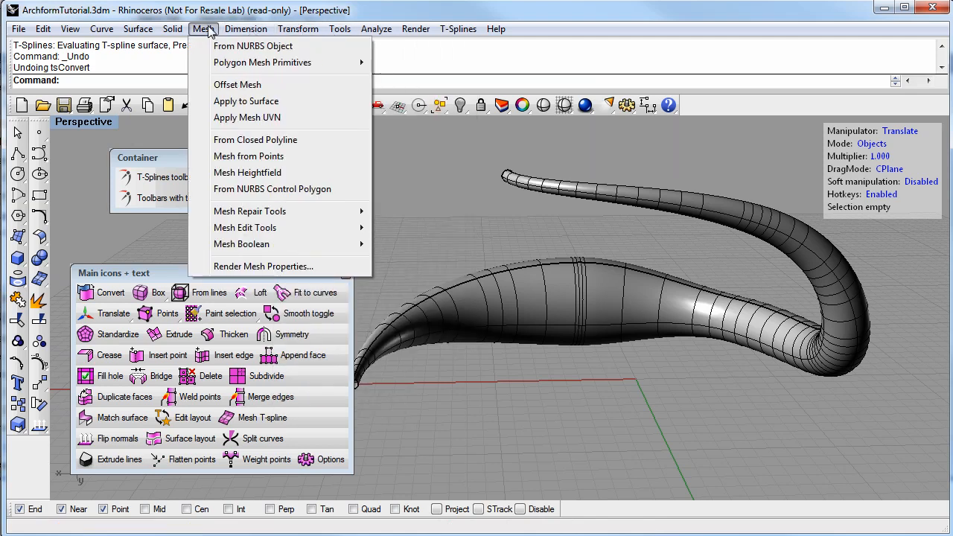
{"action": "left_click", "coordinate": [206, 32]}
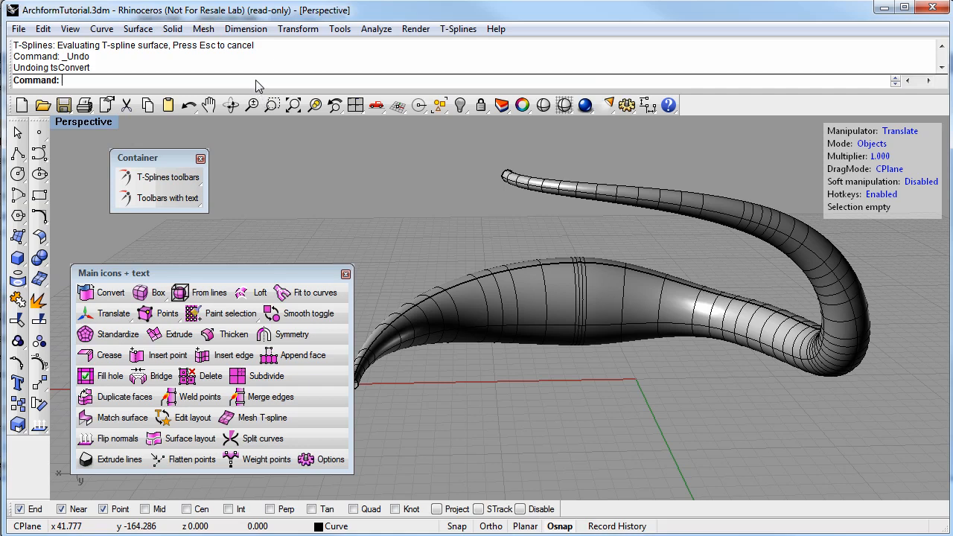
- Rebuild the pipe surface with a point count of 20 in U and 4 in V
{"action": "type", "text": "Reb"}
{"action": "key", "text": "Return"}
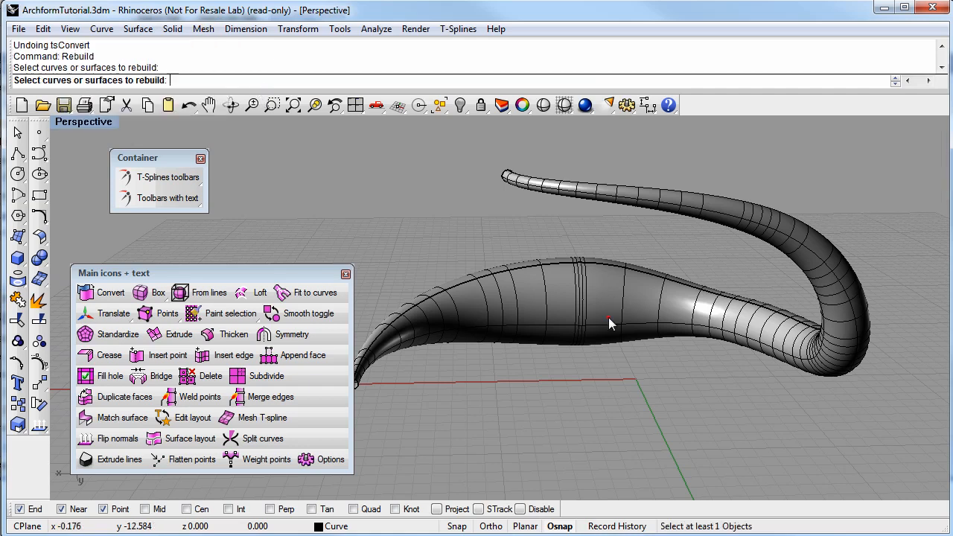
{"action": "left_click", "coordinate": [608, 317]}
{"action": "key", "text": "Return"}
{"action": "left_click_drag", "start_coordinate": [467, 147], "coordinate": [436, 185]}
{"action": "double_click", "coordinate": [443, 213]}
{"action": "type", "text": "20"}
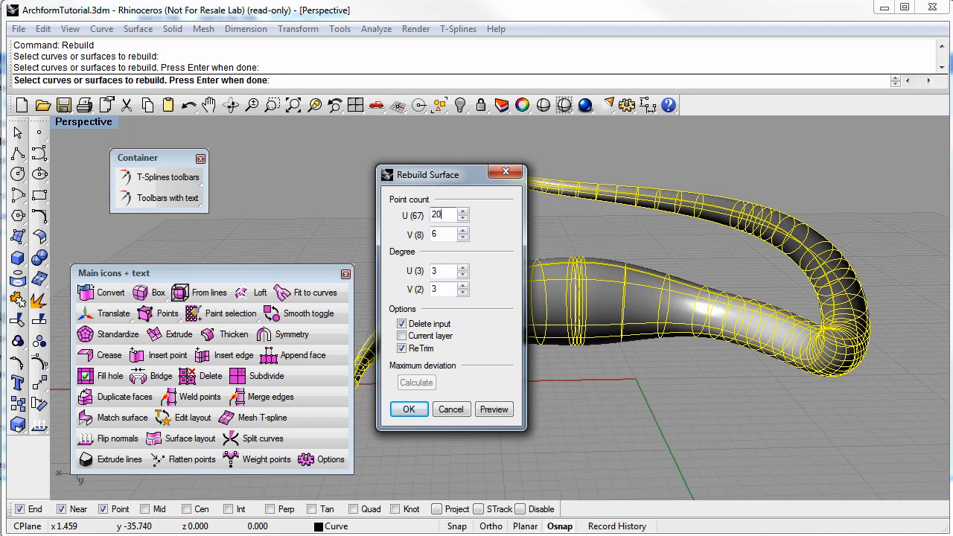
{"action": "key", "text": "Tab"}
{"action": "type", "text": "4"}
{"action": "left_click", "coordinate": [410, 409]}
- Convert the rebuilt pipe surface to a T-spline surface
{"action": "mouse_move", "coordinate": [515, 388]}
{"action": "right_mouse_down"}
{"action": "mouse_move", "coordinate": [510, 356]}
{"action": "mouse_move", "coordinate": [531, 381]}
{"action": "right_mouse_up"}
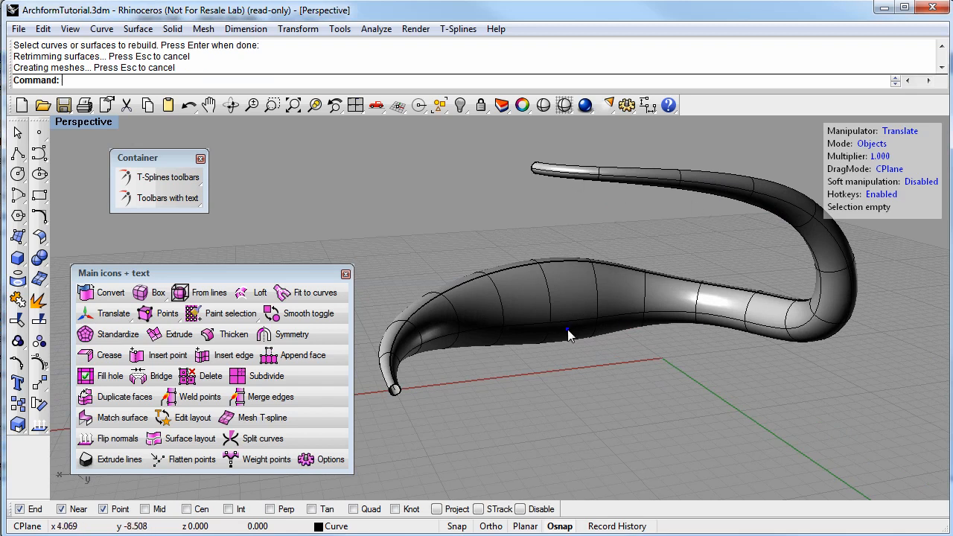
{"action": "right_click_drag", "start_coordinate": [567, 329], "coordinate": [544, 334]}
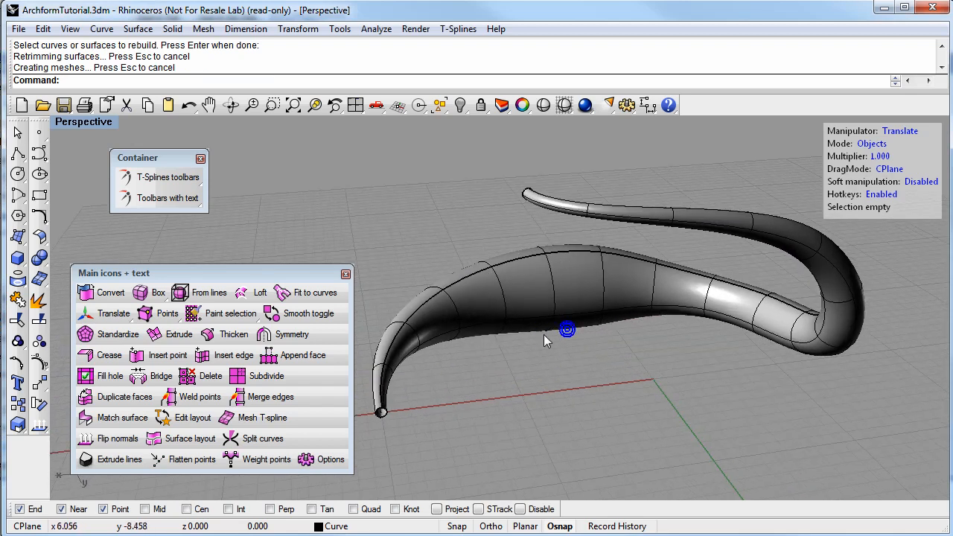
{"action": "left_click", "coordinate": [103, 293]}
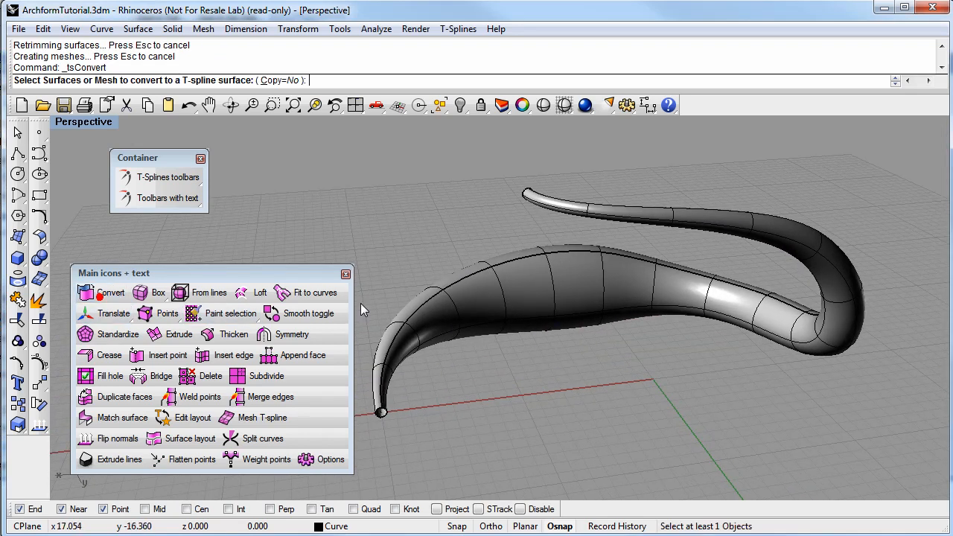
{"action": "left_click", "coordinate": [504, 311]}
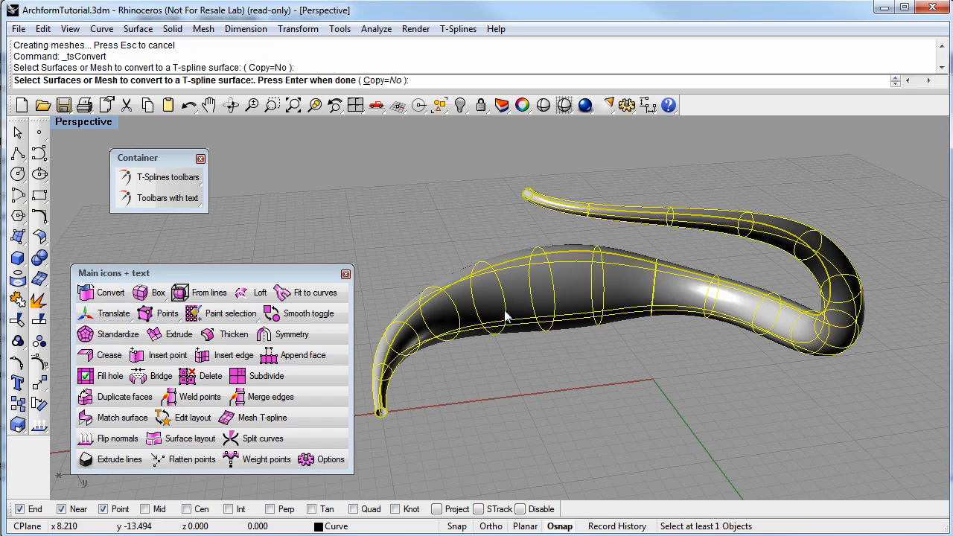
{"action": "key", "text": "Return"}
- Fill the hole at the open pipe end adjoining the thick section to close it into a rounded tip
{"action": "right_click_drag", "start_coordinate": [560, 372], "coordinate": [522, 415]}
{"action": "scroll", "coordinate": [458, 414], "scroll_direction": "up", "scroll_amount": 3}
{"action": "right_click_drag", "start_coordinate": [459, 415], "coordinate": [405, 417]}
{"action": "right_click_drag", "start_coordinate": [654, 403], "coordinate": [583, 425]}
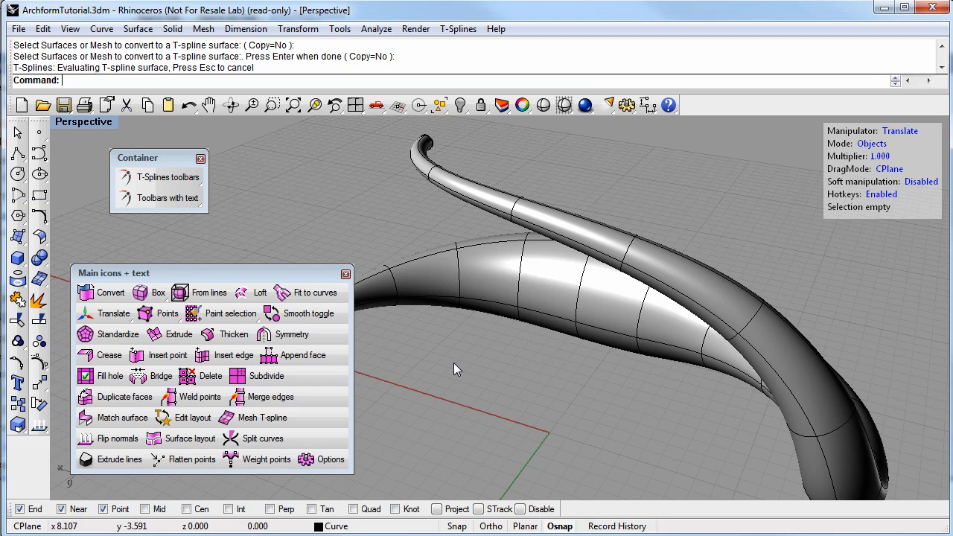
{"action": "right_click_drag", "start_coordinate": [534, 356], "coordinate": [459, 361]}
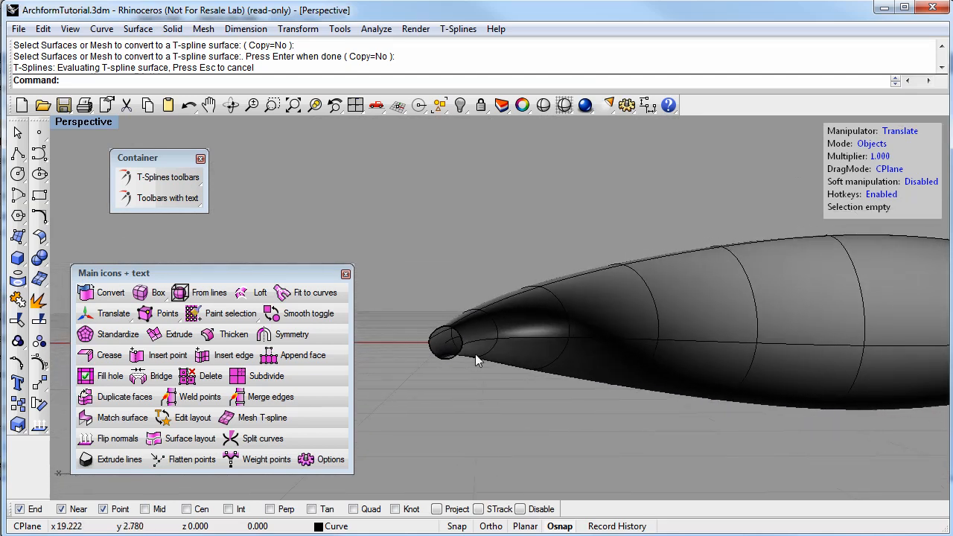
{"action": "right_click_drag", "start_coordinate": [547, 377], "coordinate": [544, 389]}
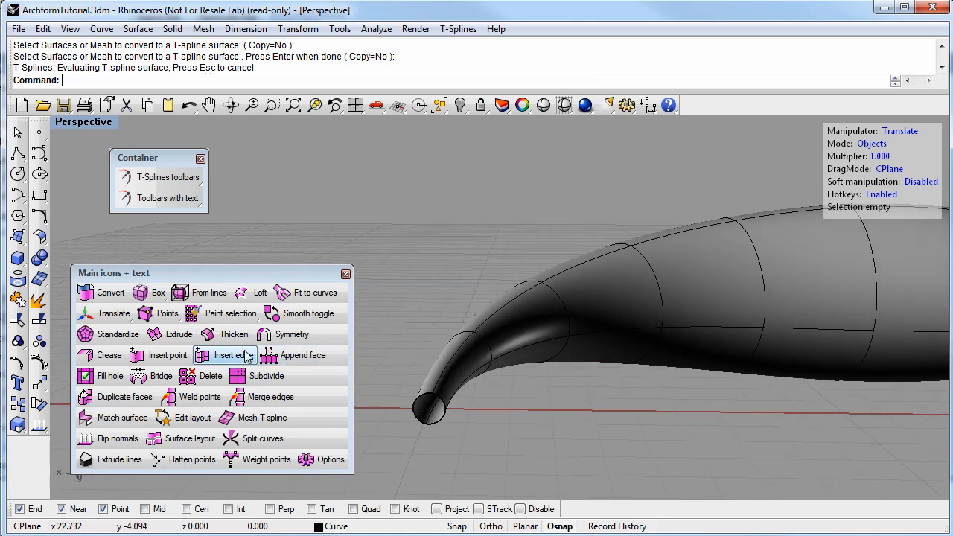
{"action": "left_click", "coordinate": [102, 380]}
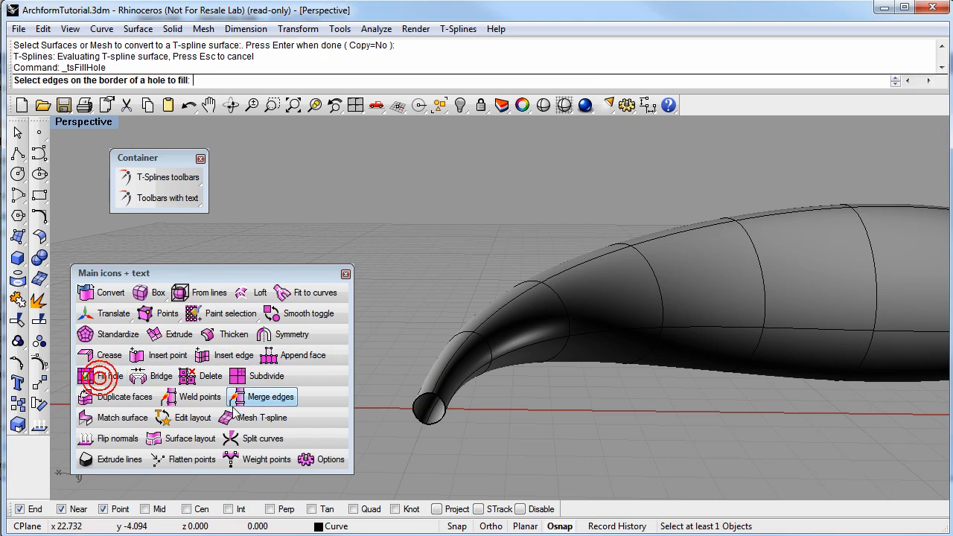
{"action": "left_click", "coordinate": [422, 424]}
{"action": "key", "text": "Return"}
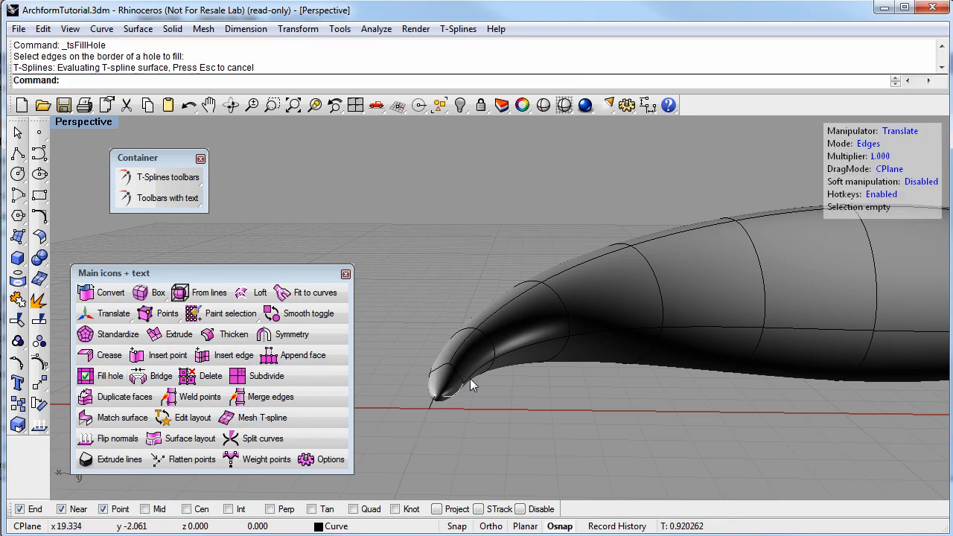
- Fill the hole at the open end of the long thin arm
{"action": "right_click_drag", "start_coordinate": [439, 393], "coordinate": [470, 374]}
{"action": "right_click_drag", "start_coordinate": [415, 324], "coordinate": [370, 305]}
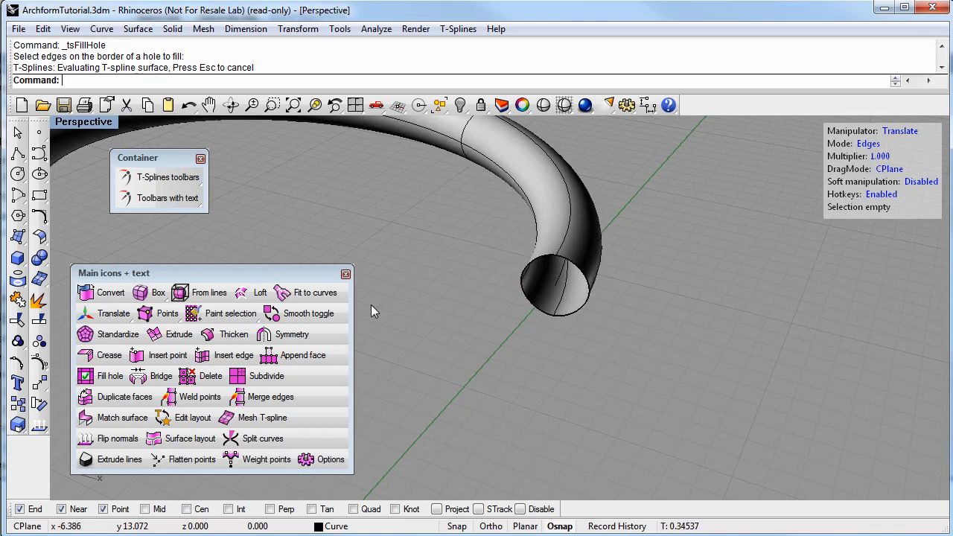
{"action": "left_click", "coordinate": [101, 375]}
{"action": "left_click", "coordinate": [544, 313]}
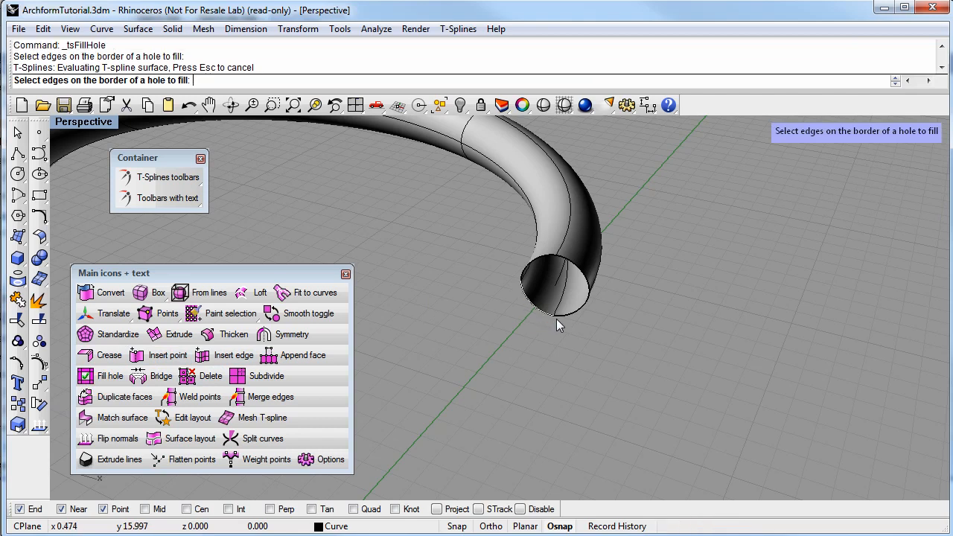
{"action": "key", "text": "Return"}
- Make the pipe T-spline uniform to smooth out the wavy edges around the filled tip
{"action": "right_click_drag", "start_coordinate": [584, 308], "coordinate": [608, 214]}
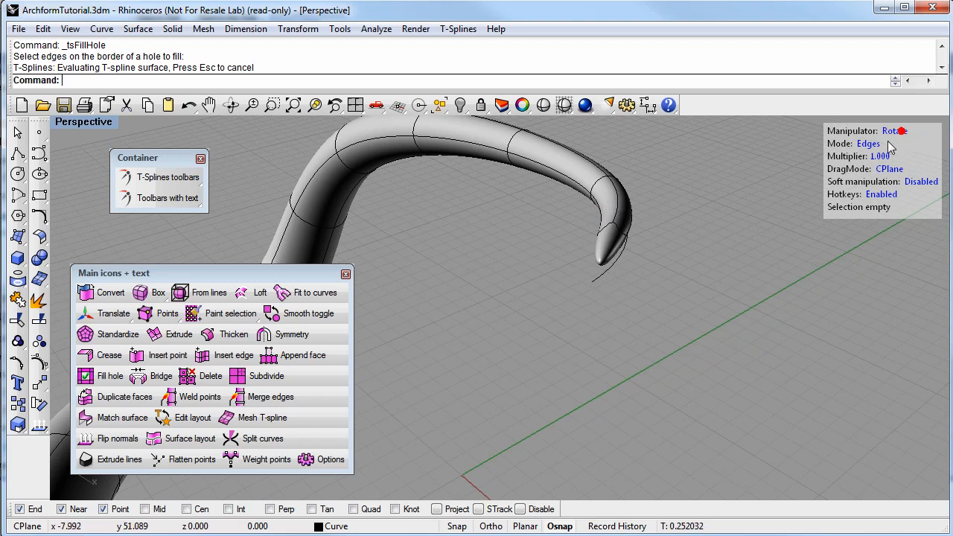
{"action": "left_click", "coordinate": [624, 192]}
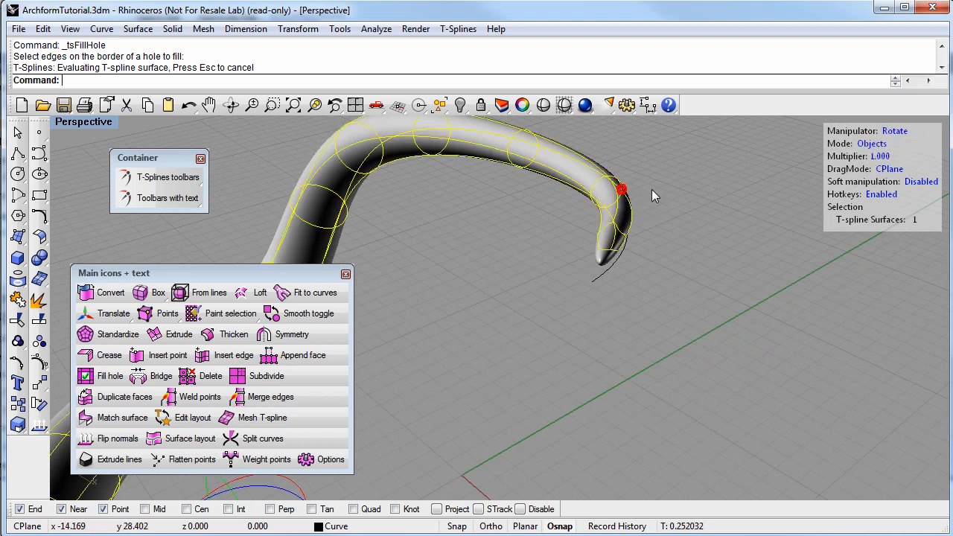
{"action": "left_click", "coordinate": [680, 259]}
{"action": "right_click_drag", "start_coordinate": [680, 259], "coordinate": [545, 309]}
{"action": "scroll", "coordinate": [524, 347], "scroll_direction": "up", "scroll_amount": 12}
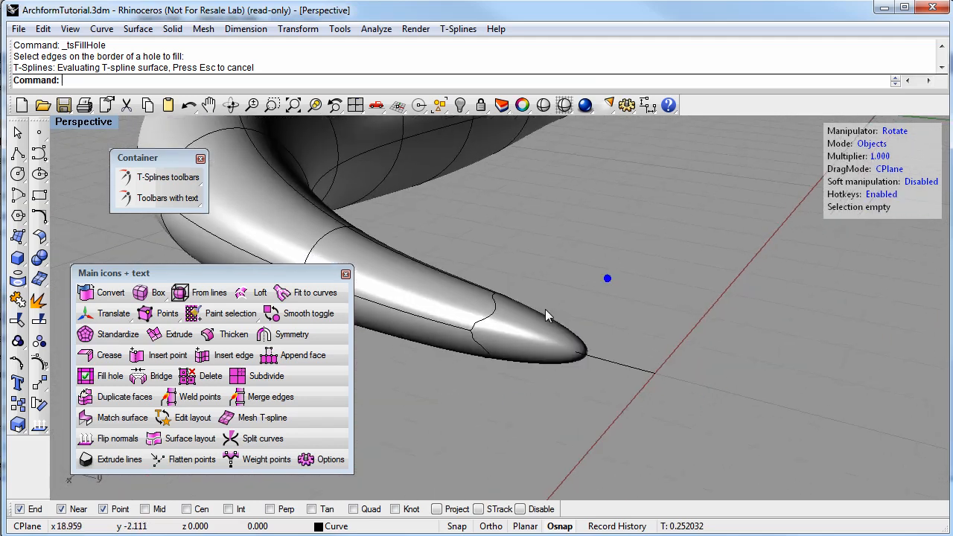
{"action": "right_click_drag", "start_coordinate": [491, 336], "coordinate": [516, 349]}
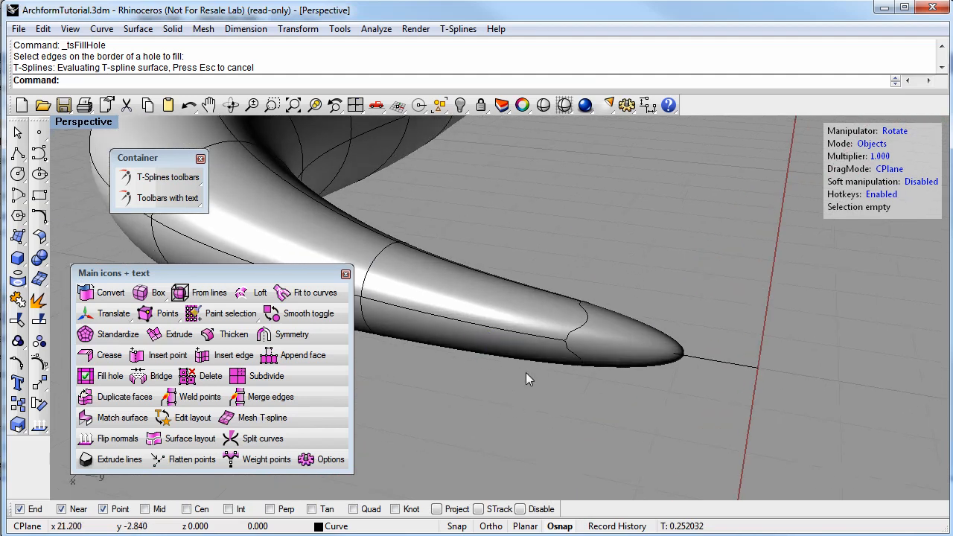
{"action": "right_click", "coordinate": [200, 419]}
{"action": "left_click", "coordinate": [597, 355]}
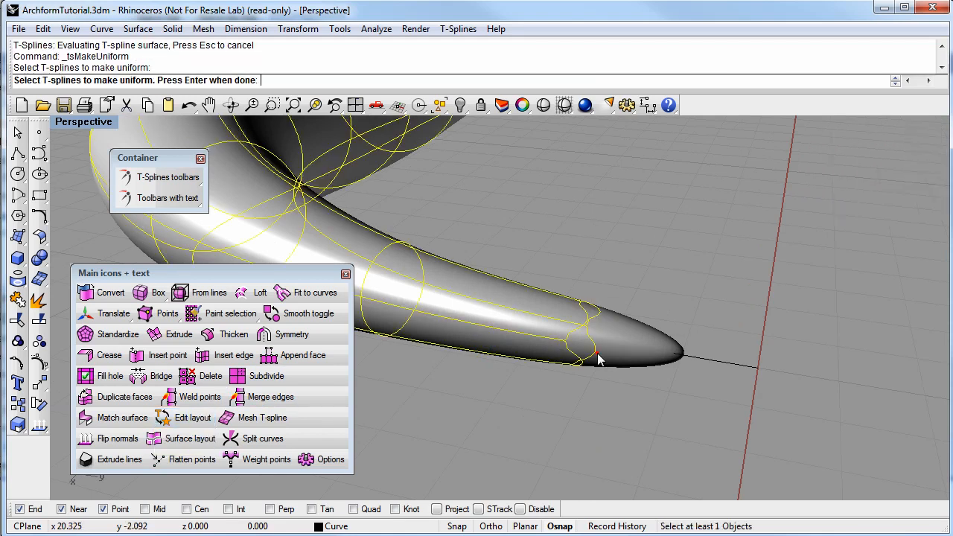
{"action": "key", "text": "Return"}
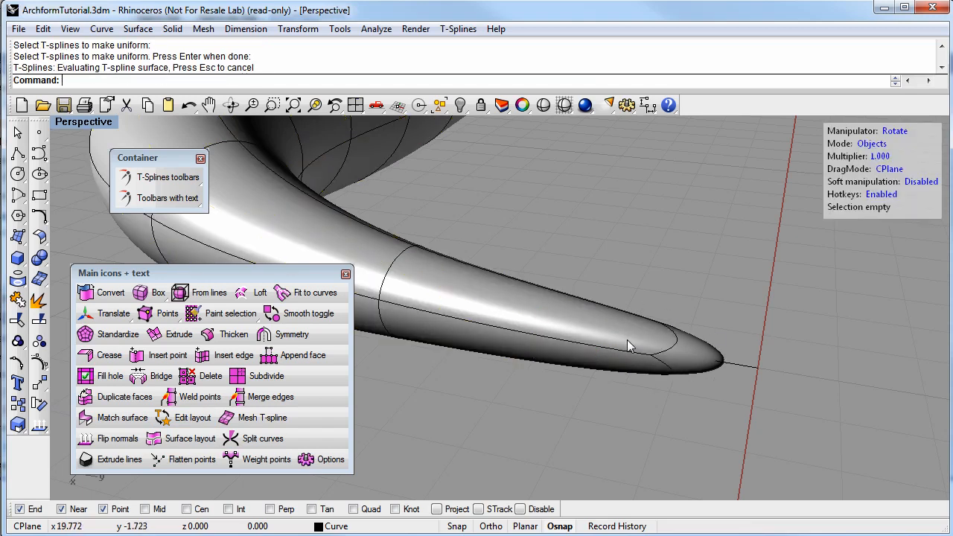
- Switch the T-spline pipe from smooth to faceted box display with Smooth toggle
{"action": "right_click_drag", "start_coordinate": [703, 356], "coordinate": [562, 318]}
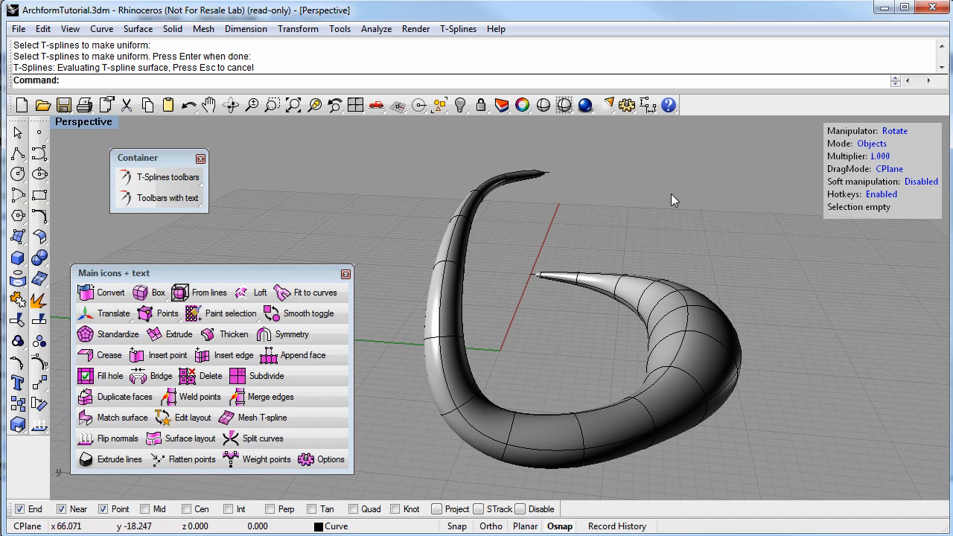
{"action": "right_click_drag", "start_coordinate": [508, 339], "coordinate": [521, 364]}
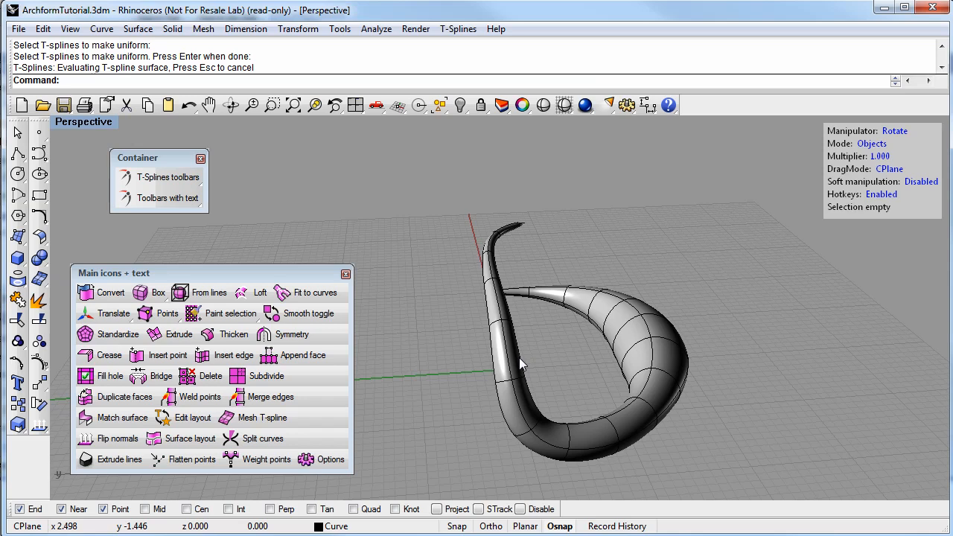
{"action": "right_click_drag", "start_coordinate": [549, 380], "coordinate": [462, 406]}
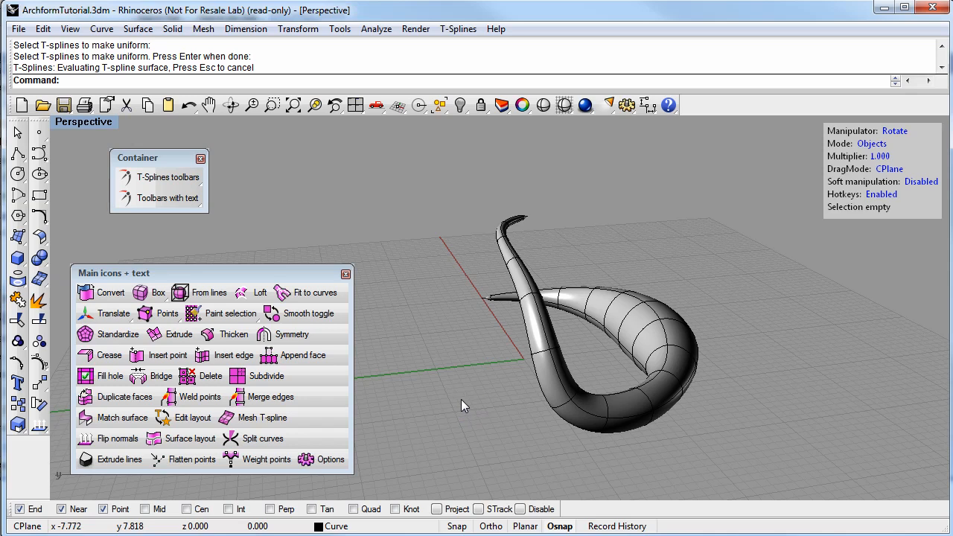
{"action": "left_click", "coordinate": [303, 318]}
{"action": "left_click", "coordinate": [655, 356]}
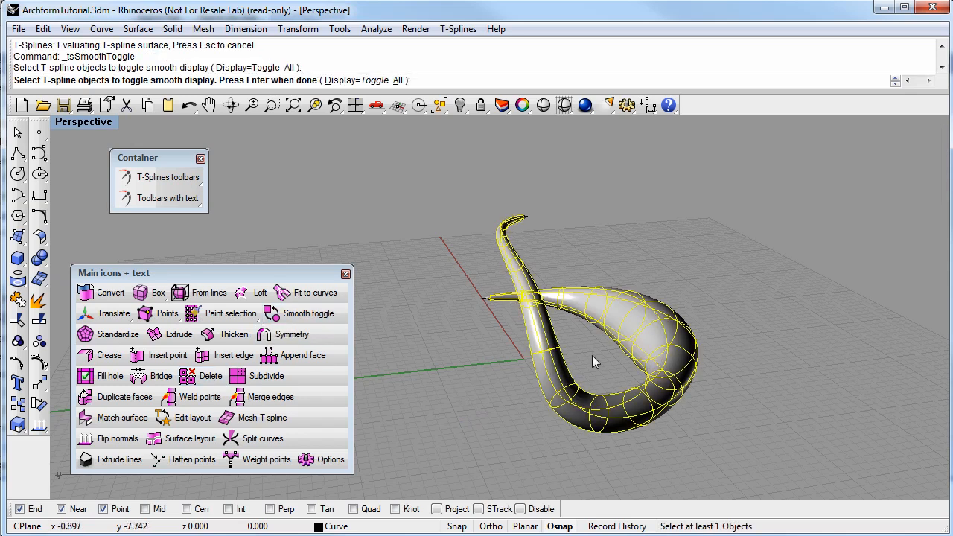
{"action": "key", "text": "Return"}
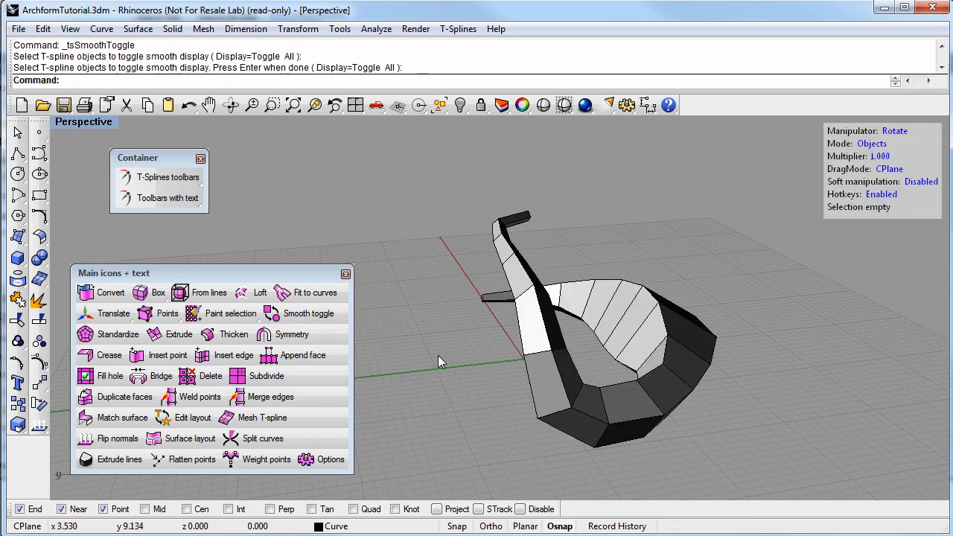
- Alternate the T-spline display between smooth and box mode to compare the form from several angles, finishing in box mode
{"action": "right_click_drag", "start_coordinate": [422, 357], "coordinate": [471, 357]}
{"action": "key", "text": "Tab"}
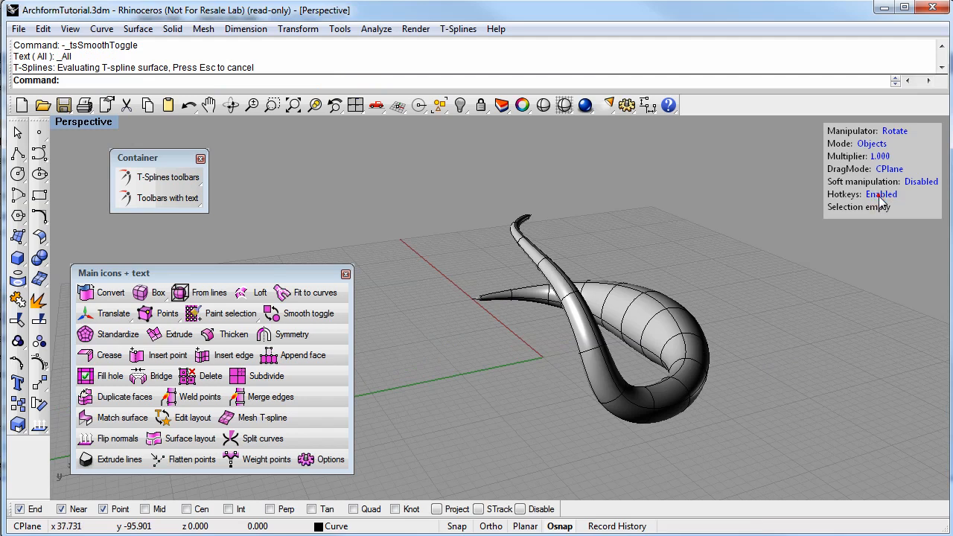
{"action": "key", "text": "Tab"}
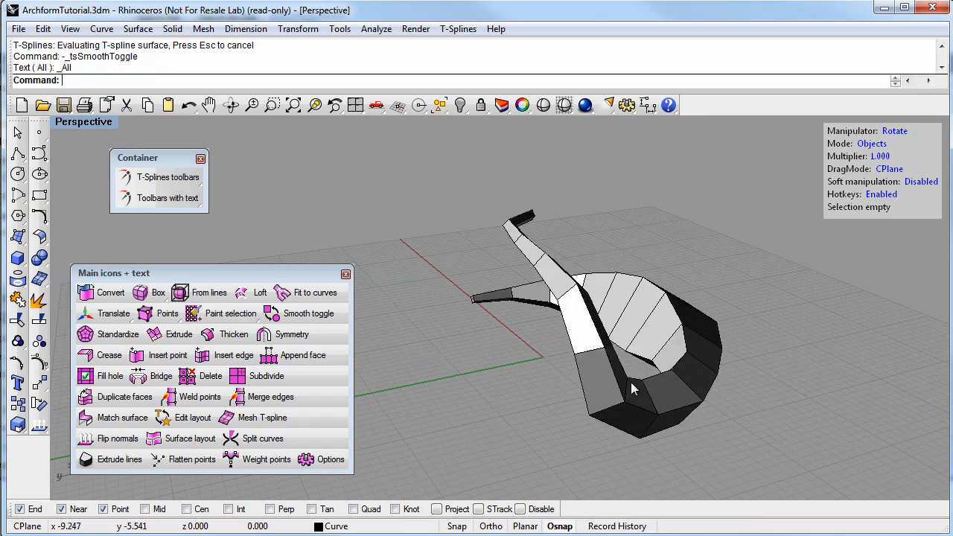
{"action": "key", "text": "Tab"}
{"action": "key", "text": "Tab"}
{"action": "key", "text": "Tab"}
{"action": "right_click_drag", "start_coordinate": [717, 378], "coordinate": [536, 352]}
{"action": "key", "text": "Tab"}
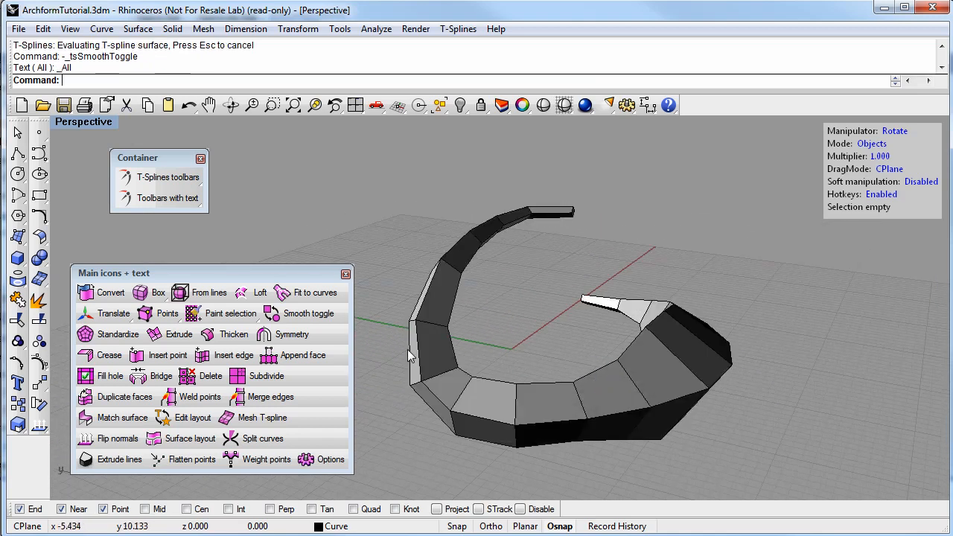
- Select all T-spline faces of the thin arm in Faces mode, leaving the guide curve out of the selection
{"action": "right_click_drag", "start_coordinate": [407, 349], "coordinate": [408, 347]}
{"action": "mouse_move", "coordinate": [542, 402]}
{"action": "right_mouse_down"}
{"action": "mouse_move", "coordinate": [535, 410]}
{"action": "mouse_move", "coordinate": [542, 398]}
{"action": "right_mouse_up"}
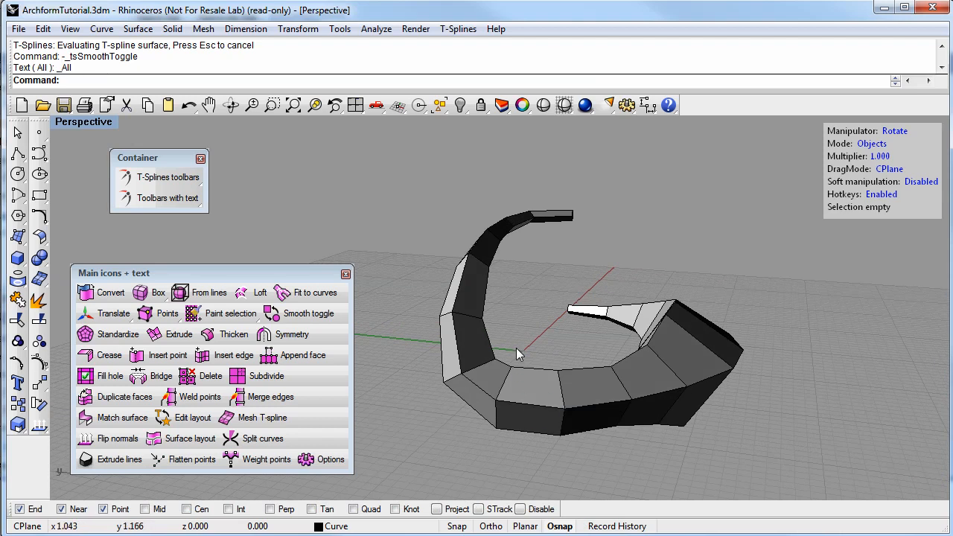
{"action": "right_click_drag", "start_coordinate": [516, 347], "coordinate": [561, 352]}
{"action": "left_click", "coordinate": [872, 144]}
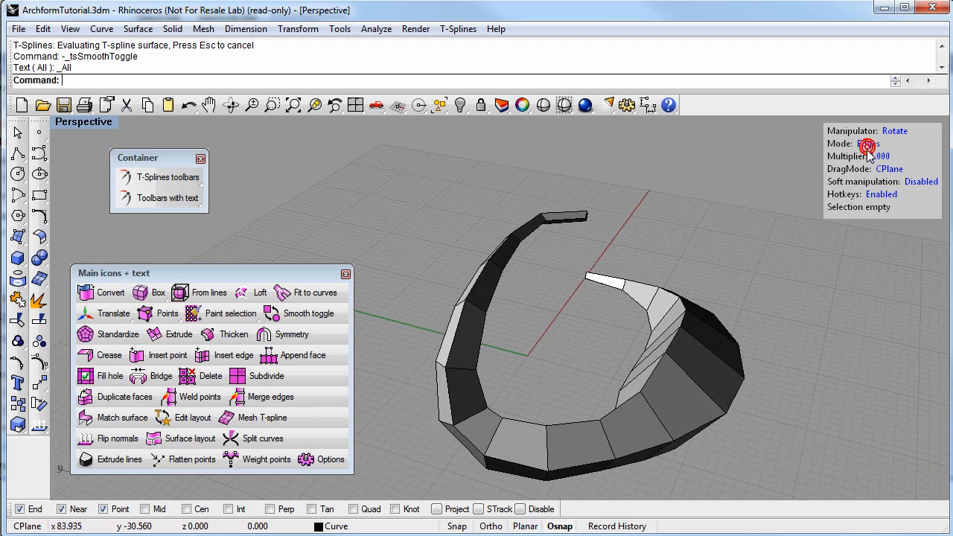
{"action": "left_click", "coordinate": [866, 145]}
{"action": "left_click_drag", "start_coordinate": [501, 385], "coordinate": [501, 386]}
{"action": "right_click_drag", "start_coordinate": [501, 386], "coordinate": [476, 335]}
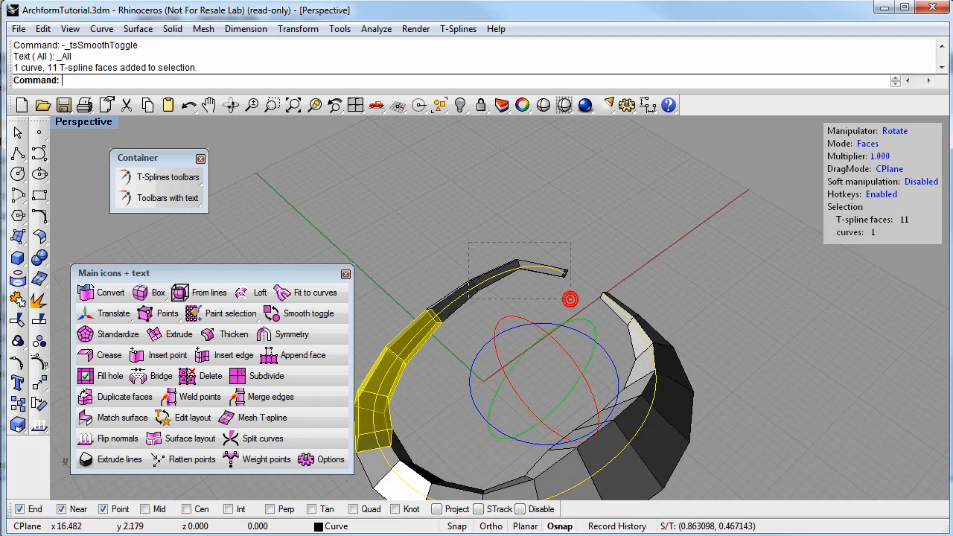
{"action": "left_click_drag", "start_coordinate": [570, 299], "coordinate": [569, 299]}
{"action": "right_click_drag", "start_coordinate": [474, 256], "coordinate": [536, 350]}
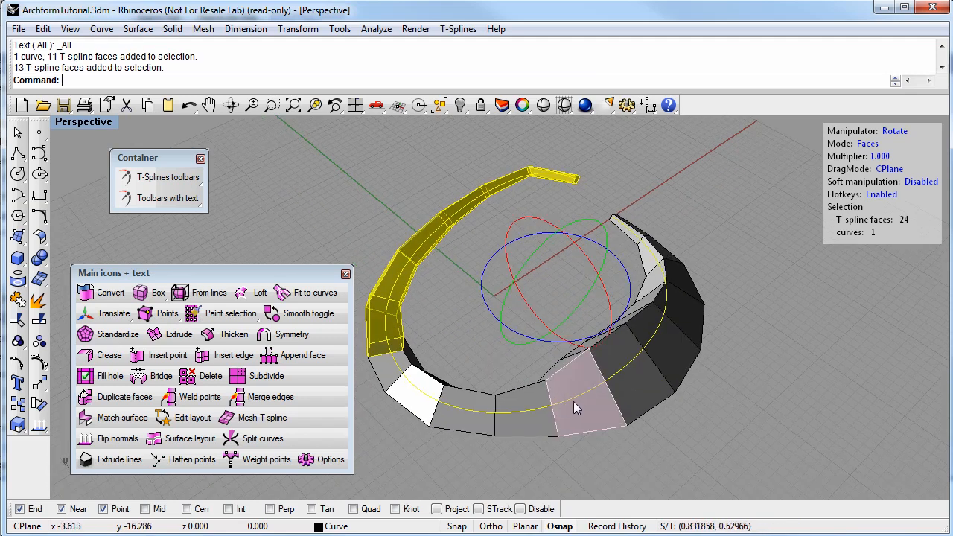
{"action": "left_click", "coordinate": [575, 402], "text": "ctrl"}
{"action": "right_click_drag", "start_coordinate": [570, 404], "coordinate": [470, 318]}
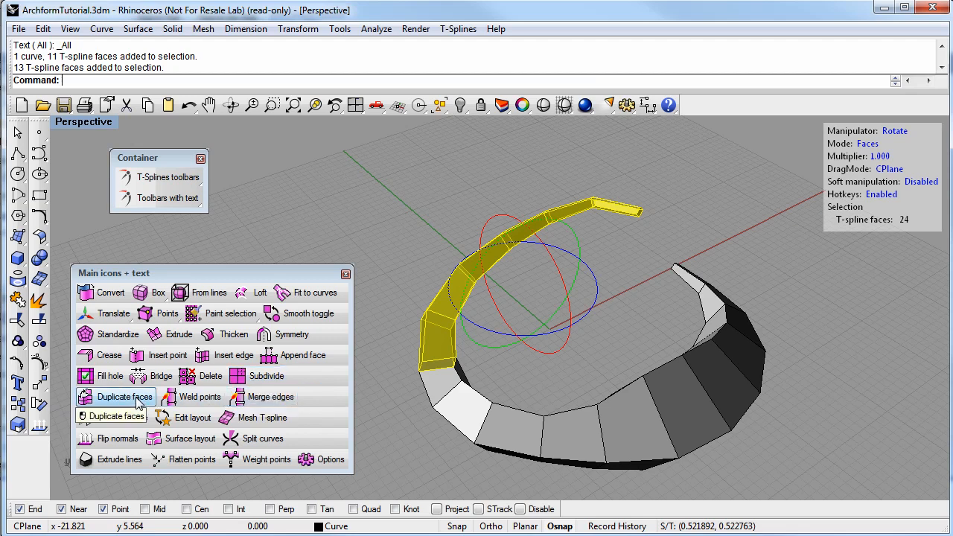
- Duplicate the selected arm faces and move the copy with the Translate manipulator into the gap beside the original arm
{"action": "left_click", "coordinate": [138, 401]}
{"action": "left_click", "coordinate": [890, 132]}
{"action": "left_click", "coordinate": [891, 132]}
{"action": "left_click", "coordinate": [890, 132]}
{"action": "left_click_drag", "start_coordinate": [505, 255], "coordinate": [534, 273]}
{"action": "right_click_drag", "start_coordinate": [552, 354], "coordinate": [591, 353]}
{"action": "key", "text": "Escape"}
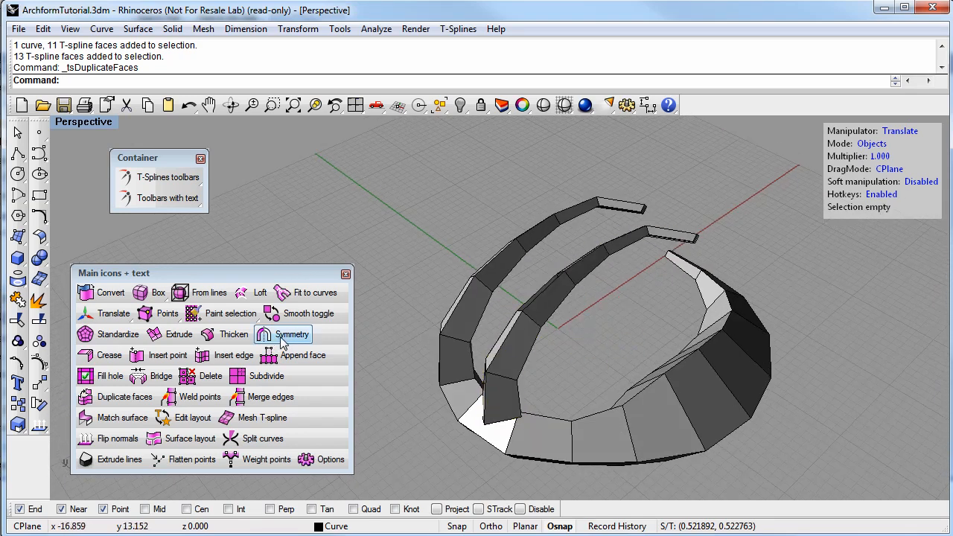
- Switch the original pipe and the duplicated arm back to smooth display
{"action": "left_click", "coordinate": [299, 313]}
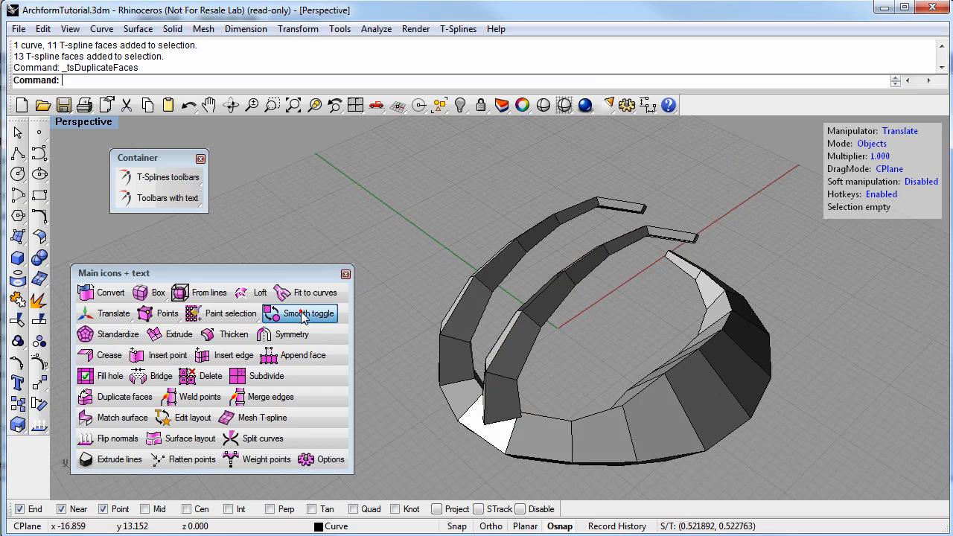
{"action": "left_click", "coordinate": [501, 330]}
{"action": "left_click", "coordinate": [473, 313]}
{"action": "key", "text": "Return"}
- Examine the duplicated arm's faces and its open end near the main body from several angles
{"action": "right_click_drag", "start_coordinate": [440, 365], "coordinate": [560, 419]}
{"action": "right_click_drag", "start_coordinate": [520, 382], "coordinate": [523, 425]}
{"action": "right_click_drag", "start_coordinate": [568, 469], "coordinate": [591, 402]}
{"action": "right_click_drag", "start_coordinate": [598, 311], "coordinate": [542, 300]}
{"action": "scroll", "coordinate": [566, 312], "scroll_direction": "up", "scroll_amount": 4}
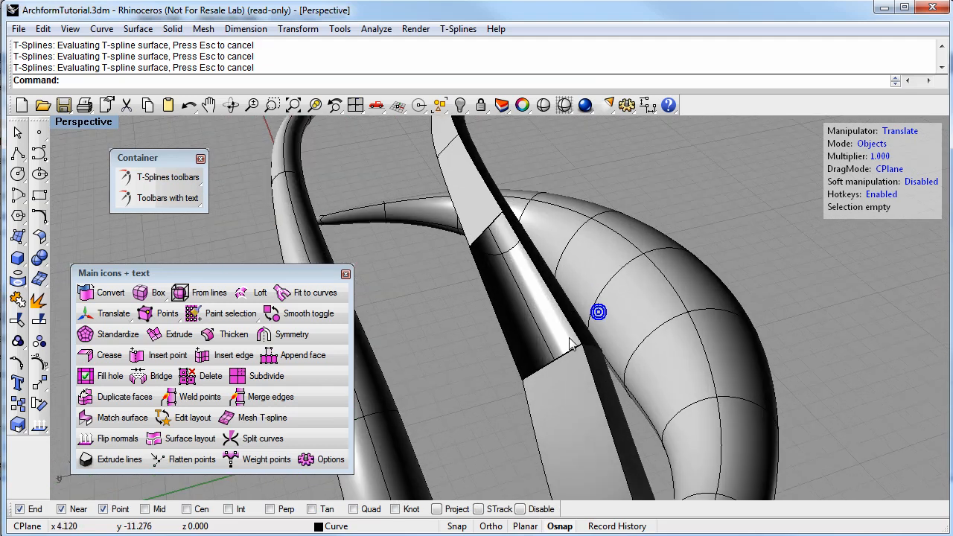
{"action": "right_click_drag", "start_coordinate": [586, 361], "coordinate": [549, 350]}
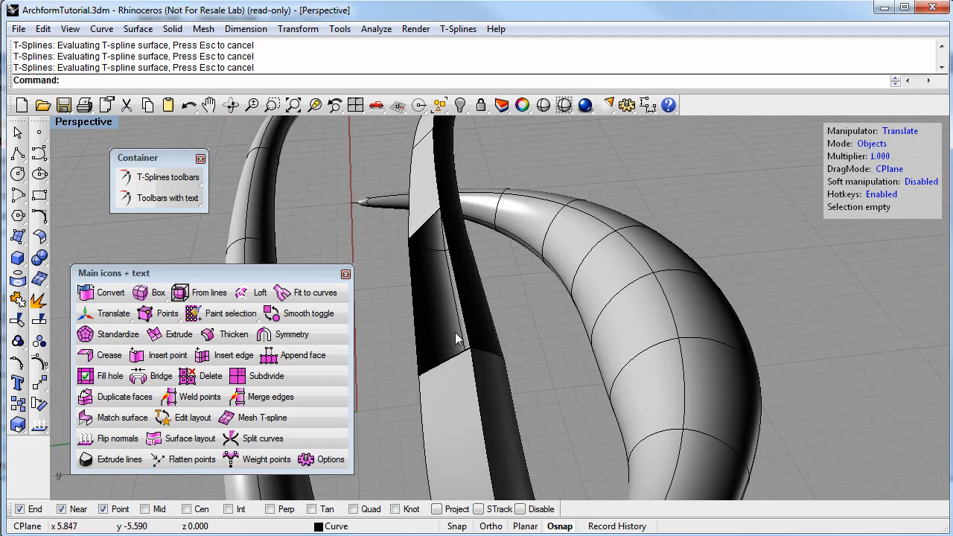
{"action": "scroll", "coordinate": [464, 302], "scroll_direction": "down", "scroll_amount": 4}
{"action": "right_click_drag", "start_coordinate": [610, 344], "coordinate": [575, 361]}
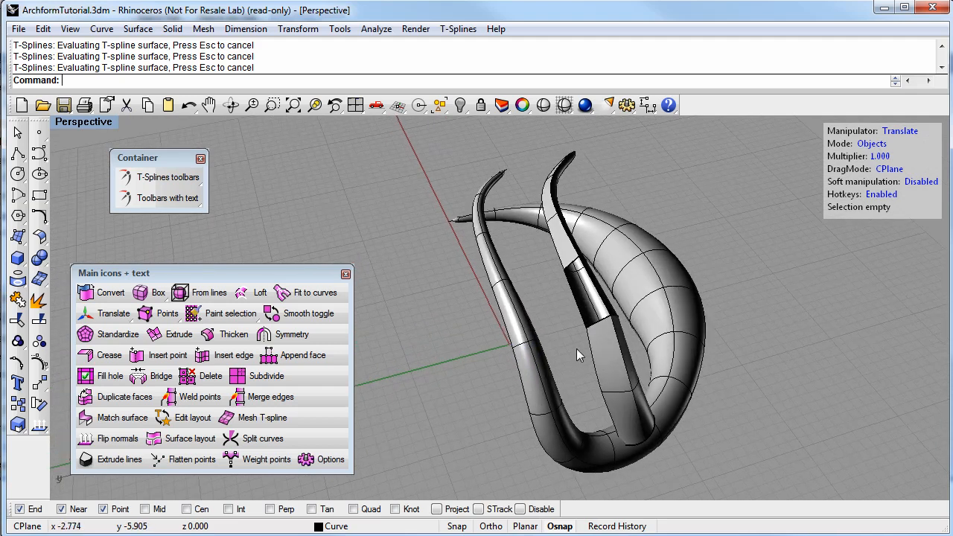
- Fill the open hole in the side of the duplicated arm from an edge on its border
{"action": "right_click_drag", "start_coordinate": [505, 349], "coordinate": [492, 317]}
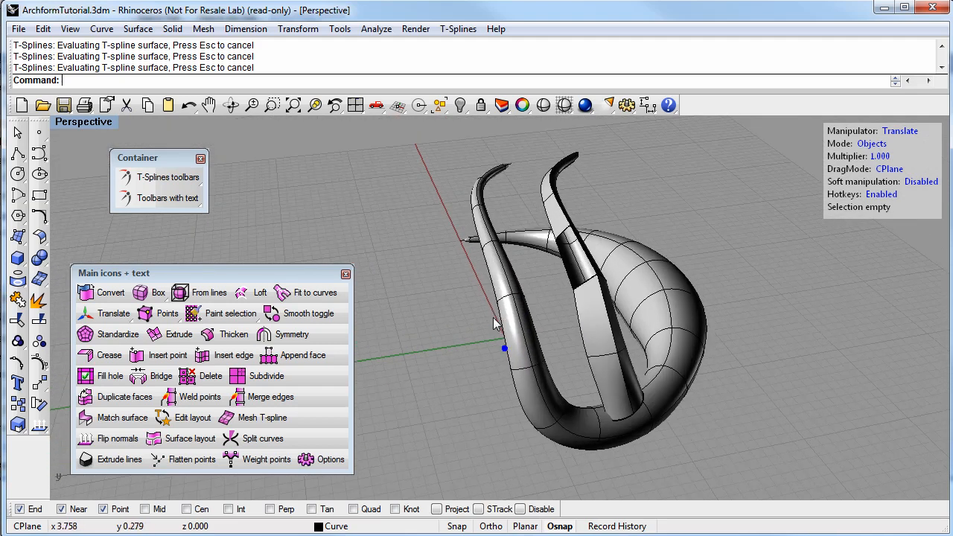
{"action": "right_click_drag", "start_coordinate": [564, 312], "coordinate": [480, 369], "text": "shift"}
{"action": "right_click_drag", "start_coordinate": [406, 363], "coordinate": [467, 416]}
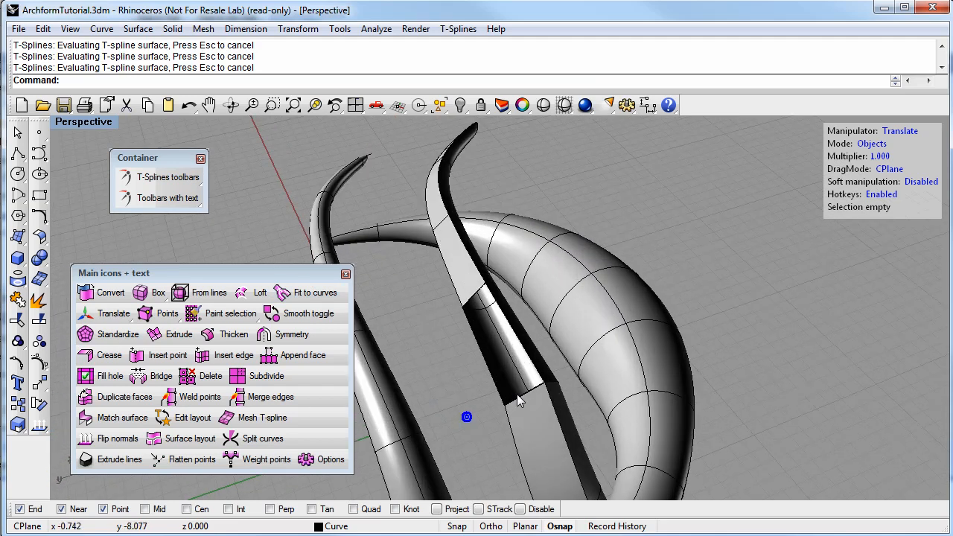
{"action": "left_click", "coordinate": [111, 377]}
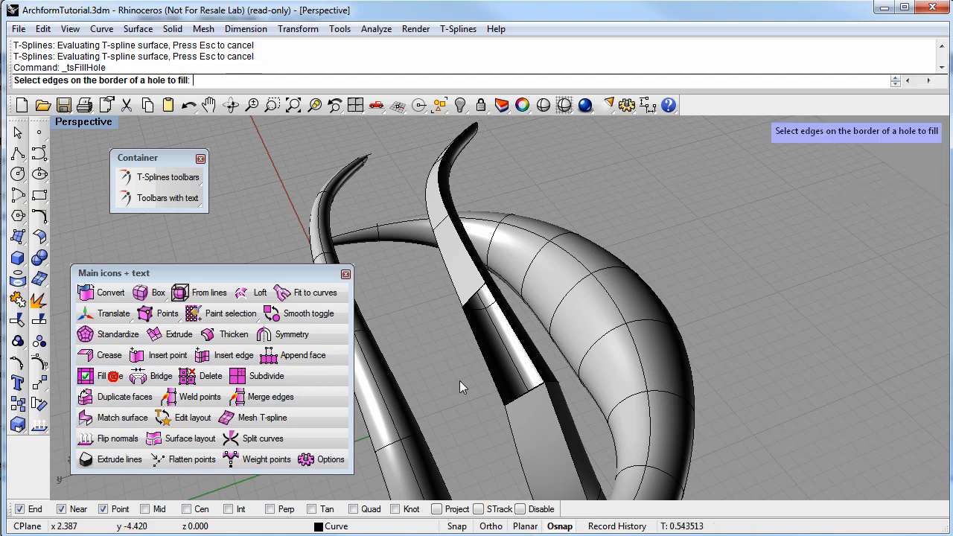
{"action": "left_click", "coordinate": [527, 397]}
{"action": "right_click_drag", "start_coordinate": [473, 316], "coordinate": [421, 355]}
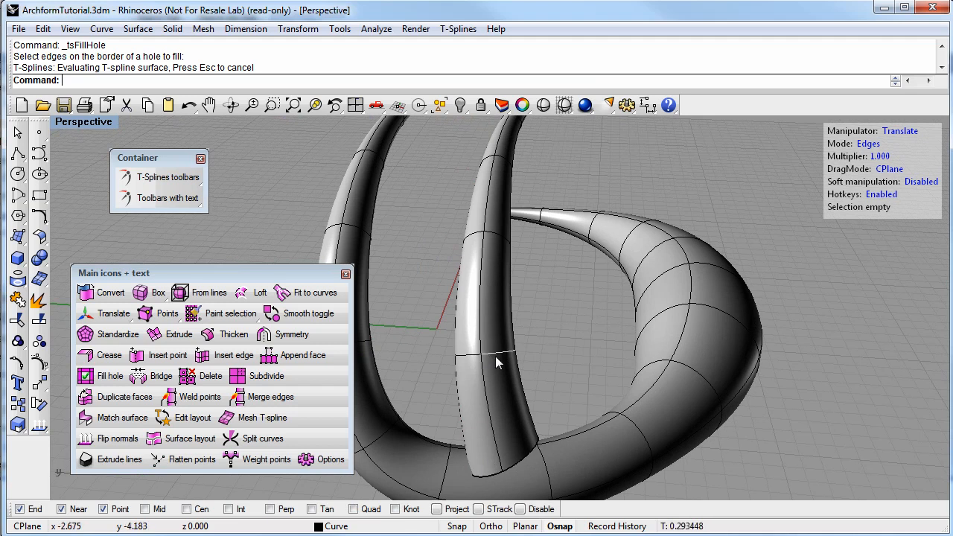
- Switch the duplicated arm and the main pipe from smooth to box display
{"action": "mouse_move", "coordinate": [551, 449]}
{"action": "right_mouse_down"}
{"action": "mouse_move", "coordinate": [511, 390]}
{"action": "mouse_move", "coordinate": [512, 445]}
{"action": "mouse_move", "coordinate": [493, 428]}
{"action": "mouse_move", "coordinate": [574, 448]}
{"action": "mouse_move", "coordinate": [557, 392]}
{"action": "mouse_move", "coordinate": [470, 416]}
{"action": "mouse_move", "coordinate": [490, 407]}
{"action": "mouse_move", "coordinate": [444, 383]}
{"action": "mouse_move", "coordinate": [515, 413]}
{"action": "mouse_move", "coordinate": [472, 417]}
{"action": "mouse_move", "coordinate": [480, 398]}
{"action": "right_mouse_up"}
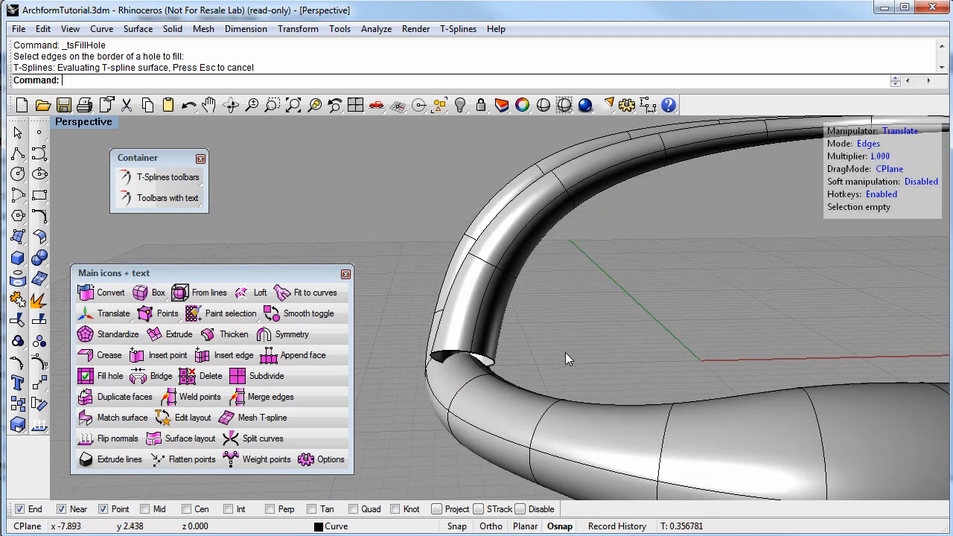
{"action": "left_click", "coordinate": [308, 316]}
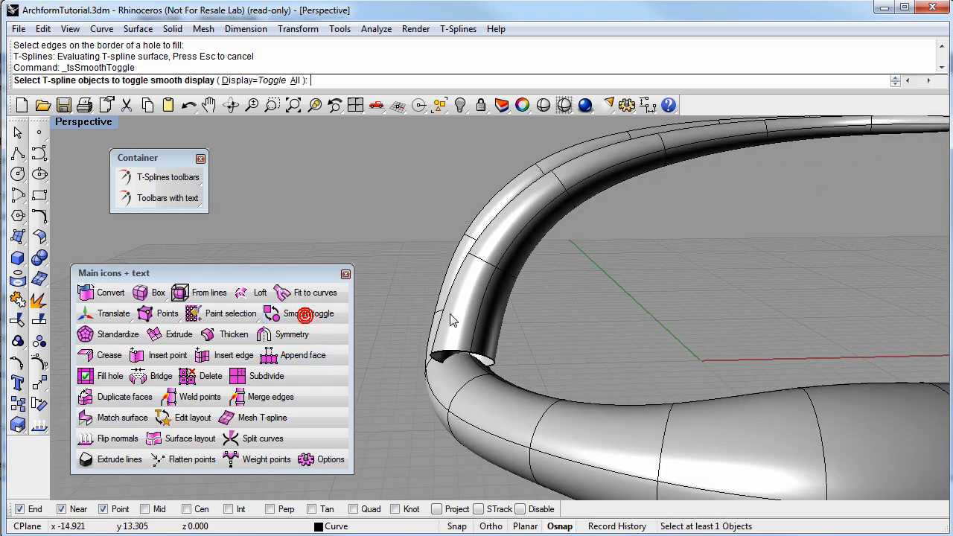
{"action": "left_click", "coordinate": [480, 329]}
{"action": "left_click", "coordinate": [512, 366]}
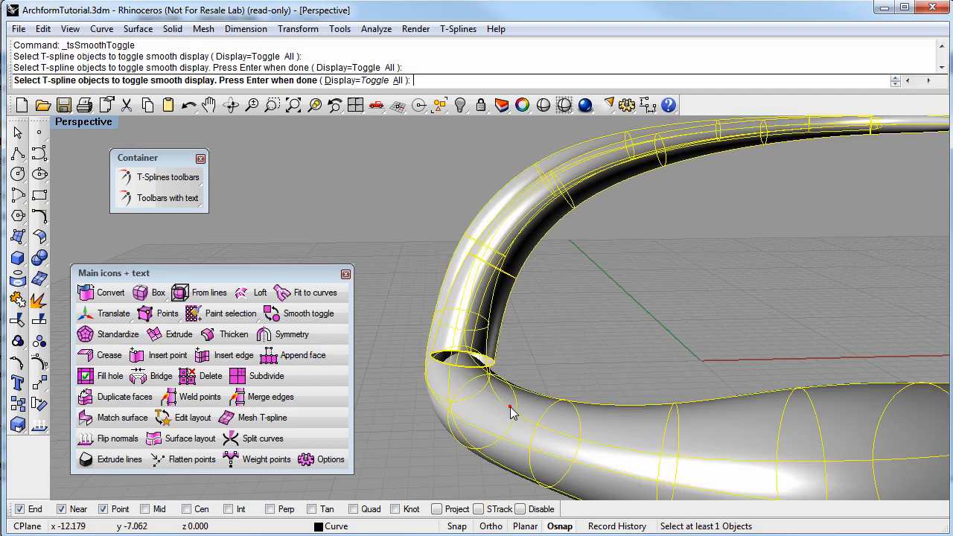
{"action": "key", "text": "Return"}
{"action": "right_click_drag", "start_coordinate": [521, 408], "coordinate": [543, 415]}
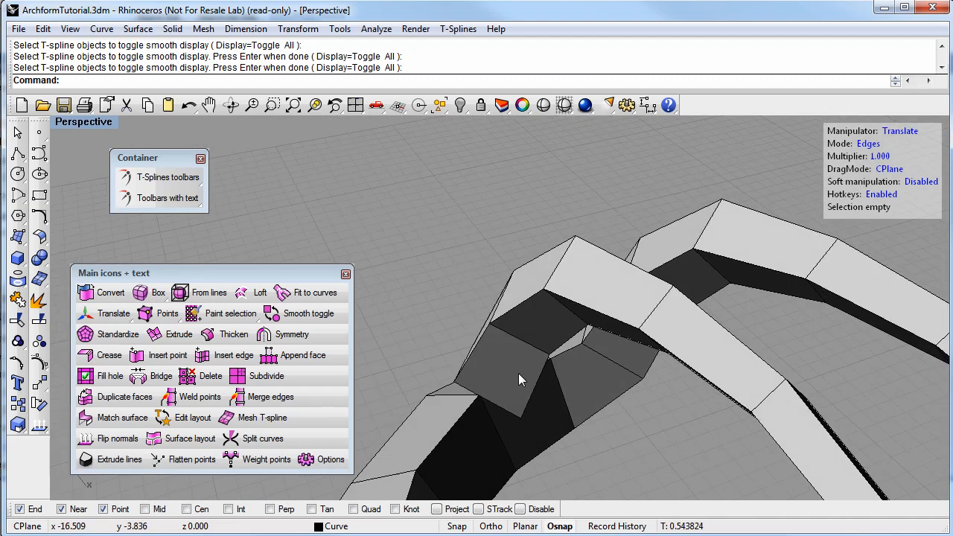
- Move the whole duplicated arm in Objects mode so its open end sits over the adjacent face of the main body
{"action": "right_click_drag", "start_coordinate": [532, 358], "coordinate": [749, 268], "text": "shift"}
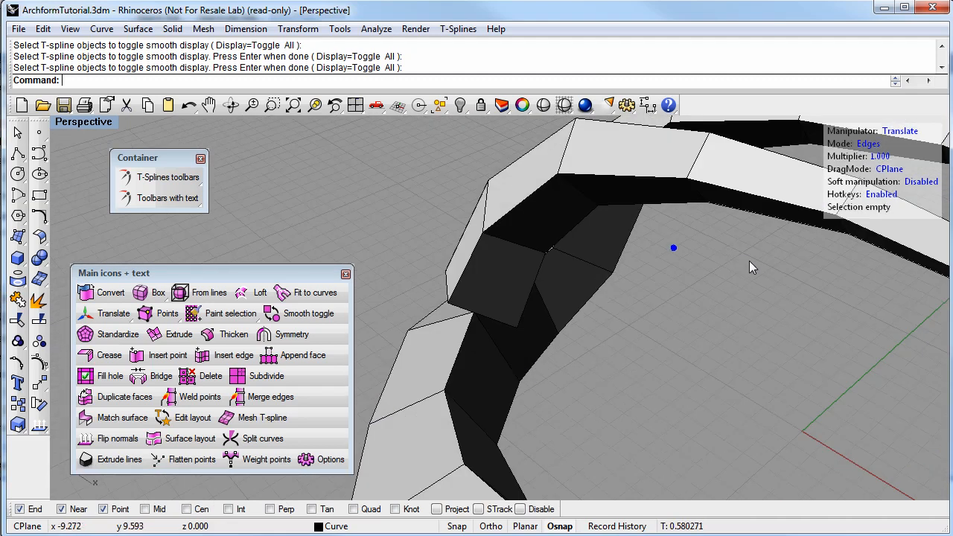
{"action": "left_click", "coordinate": [870, 156]}
{"action": "right_click_drag", "start_coordinate": [860, 174], "coordinate": [715, 207]}
{"action": "key", "text": "Return"}
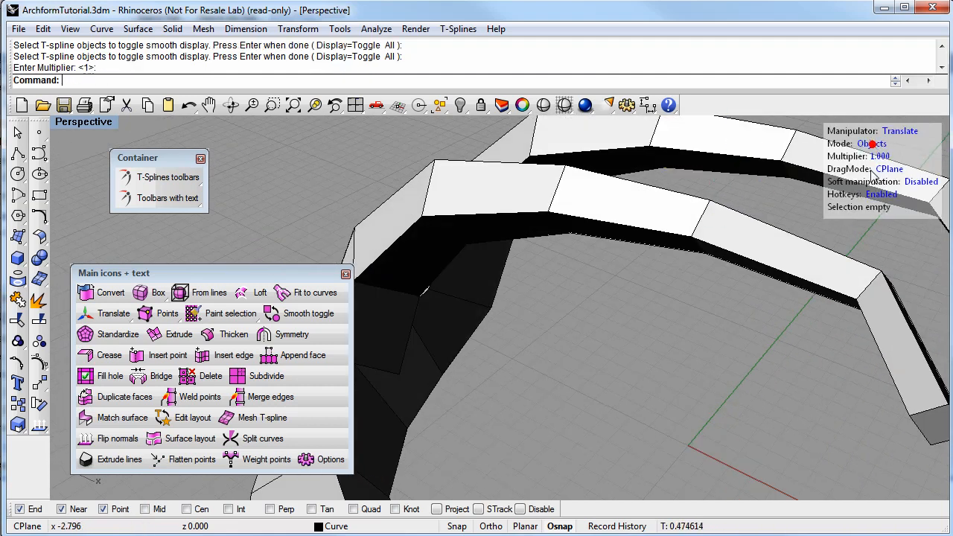
{"action": "left_click", "coordinate": [840, 257]}
{"action": "right_click_drag", "start_coordinate": [598, 342], "coordinate": [620, 313]}
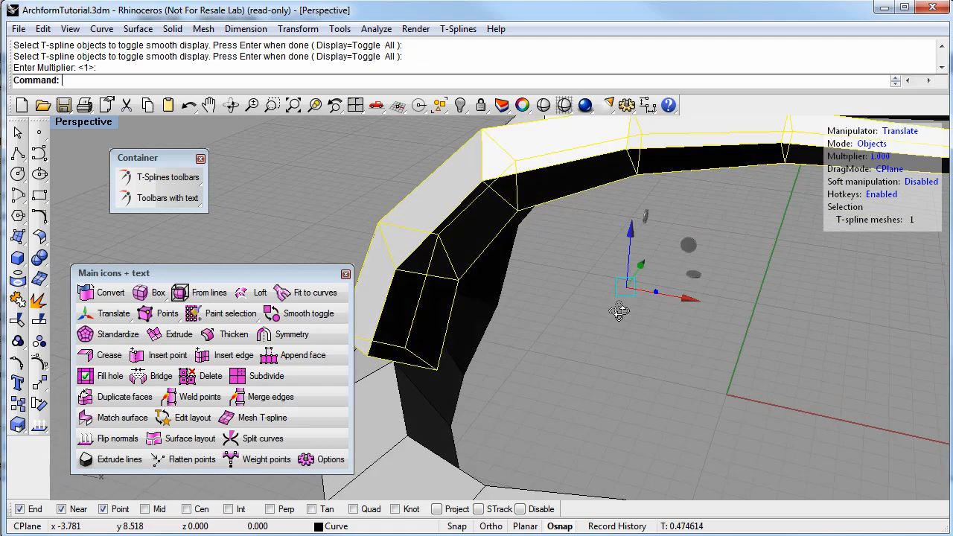
{"action": "right_click_drag", "start_coordinate": [688, 253], "coordinate": [696, 341]}
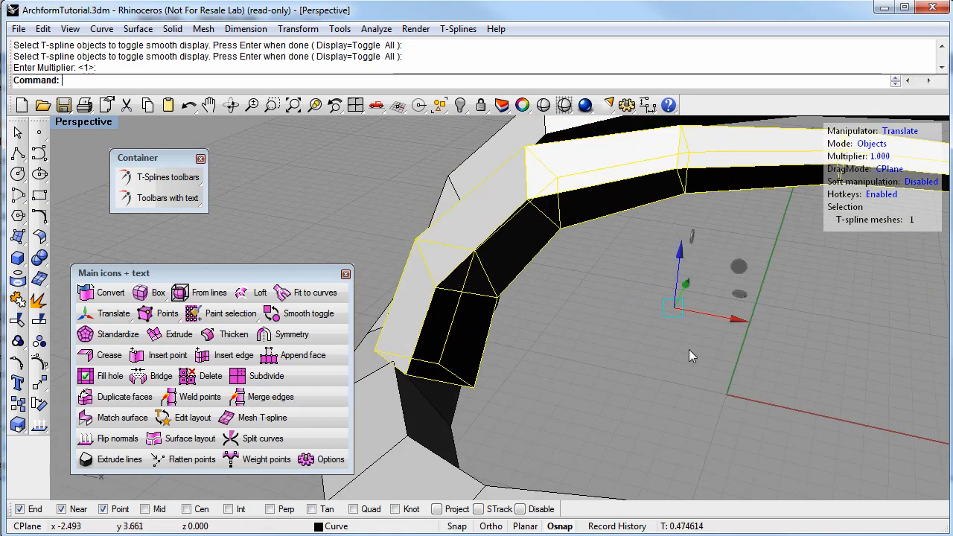
{"action": "left_click", "coordinate": [688, 349]}
- Delete the main body face directly beneath the duplicated arm's open end, using Faces mode
{"action": "mouse_move", "coordinate": [581, 381]}
{"action": "right_mouse_down"}
{"action": "mouse_move", "coordinate": [600, 347]}
{"action": "mouse_move", "coordinate": [483, 341]}
{"action": "mouse_move", "coordinate": [486, 329]}
{"action": "mouse_move", "coordinate": [466, 317]}
{"action": "right_mouse_up"}
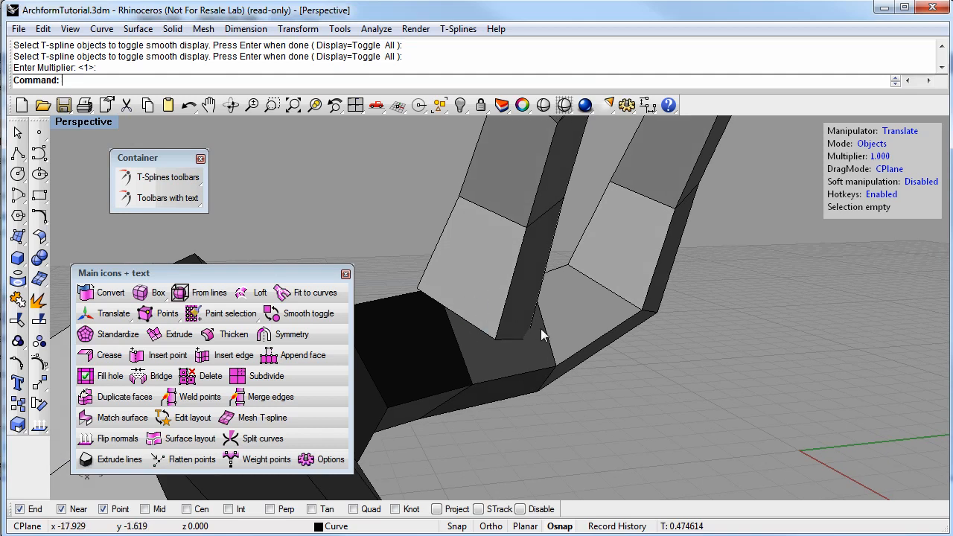
{"action": "right_click_drag", "start_coordinate": [536, 327], "coordinate": [445, 310]}
{"action": "mouse_move", "coordinate": [492, 335]}
{"action": "right_mouse_down"}
{"action": "mouse_move", "coordinate": [485, 321]}
{"action": "mouse_move", "coordinate": [513, 367]}
{"action": "mouse_move", "coordinate": [530, 354]}
{"action": "right_mouse_up"}
{"action": "scroll", "coordinate": [531, 354], "scroll_direction": "up", "scroll_amount": 3}
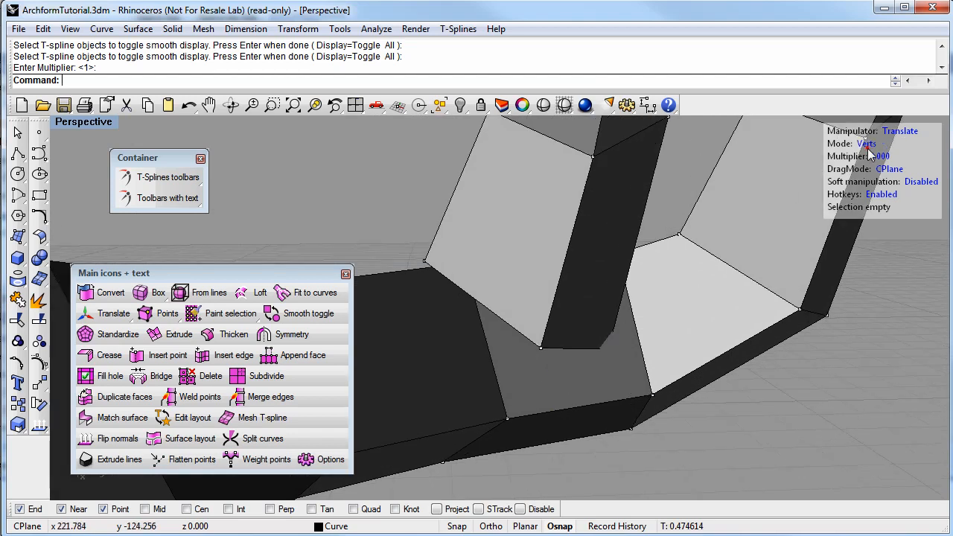
{"action": "left_click", "coordinate": [608, 365]}
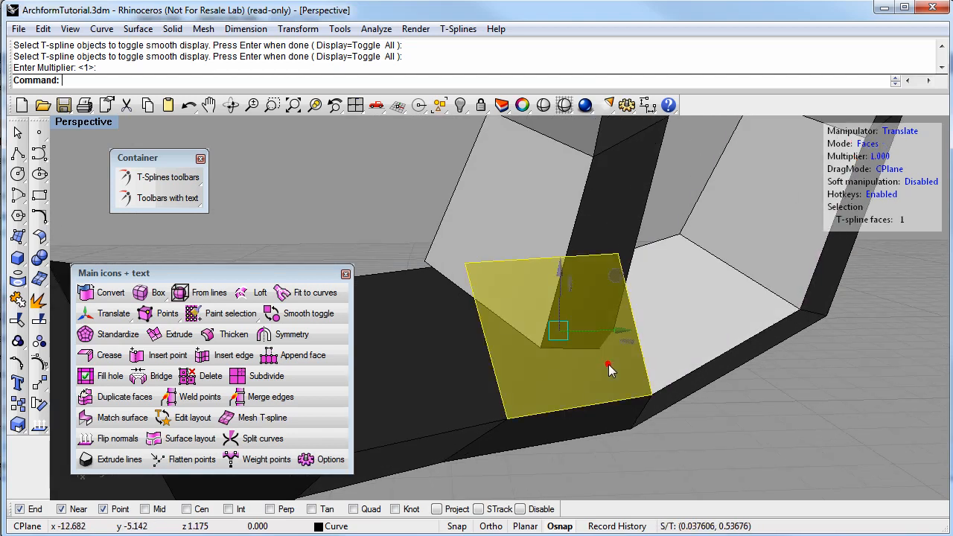
{"action": "key", "text": "Delete"}
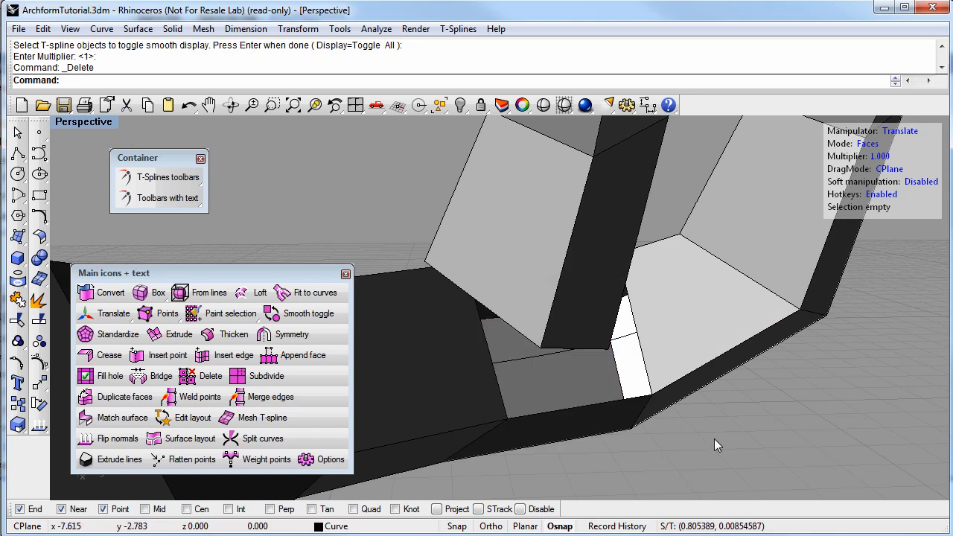
- Try Fill hole on the border edges of the main body's new opening and undo the fill
{"action": "right_click_drag", "start_coordinate": [581, 270], "coordinate": [645, 471]}
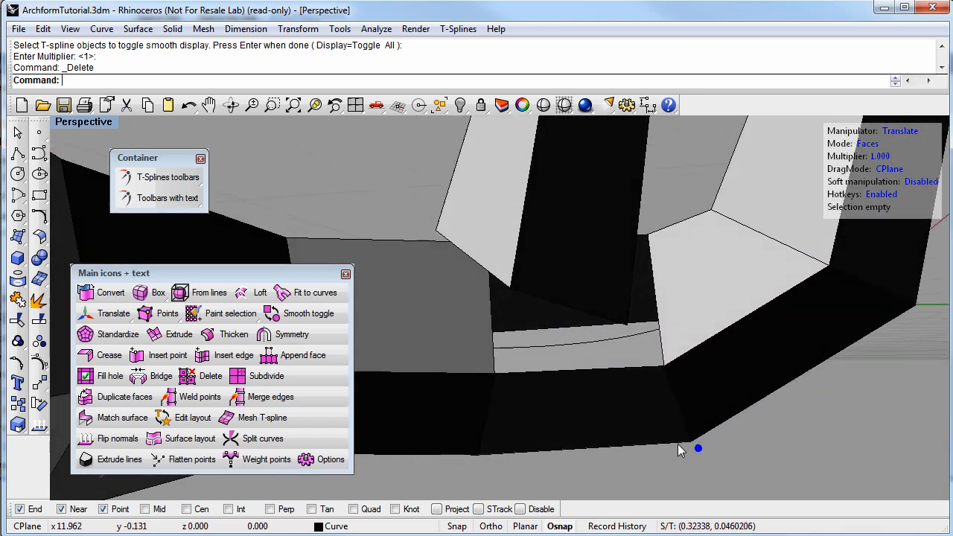
{"action": "left_click", "coordinate": [663, 437]}
{"action": "right_click_drag", "start_coordinate": [649, 424], "coordinate": [711, 460]}
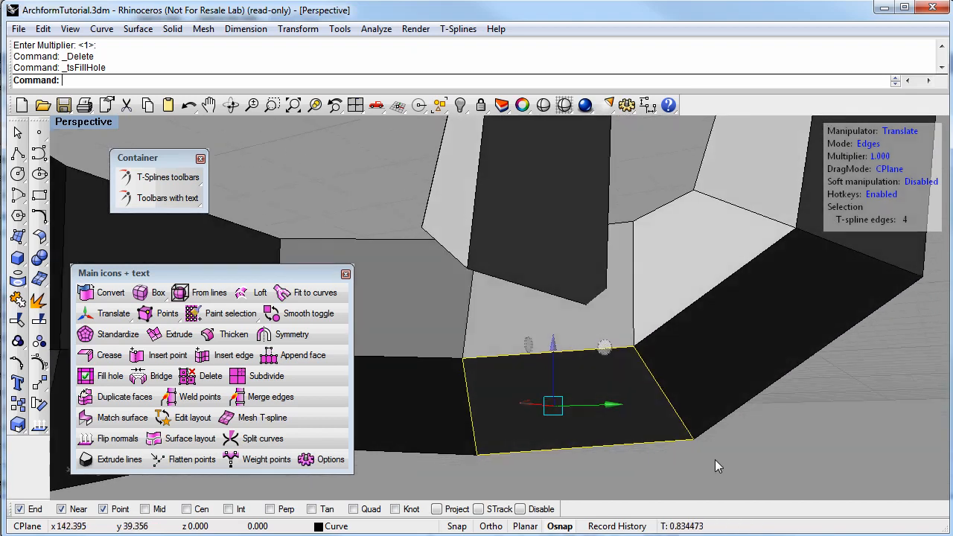
{"action": "key", "text": "Escape"}
{"action": "key", "text": "ctrl+z"}
{"action": "key", "text": "Escape"}
{"action": "right_click_drag", "start_coordinate": [697, 442], "coordinate": [627, 440]}
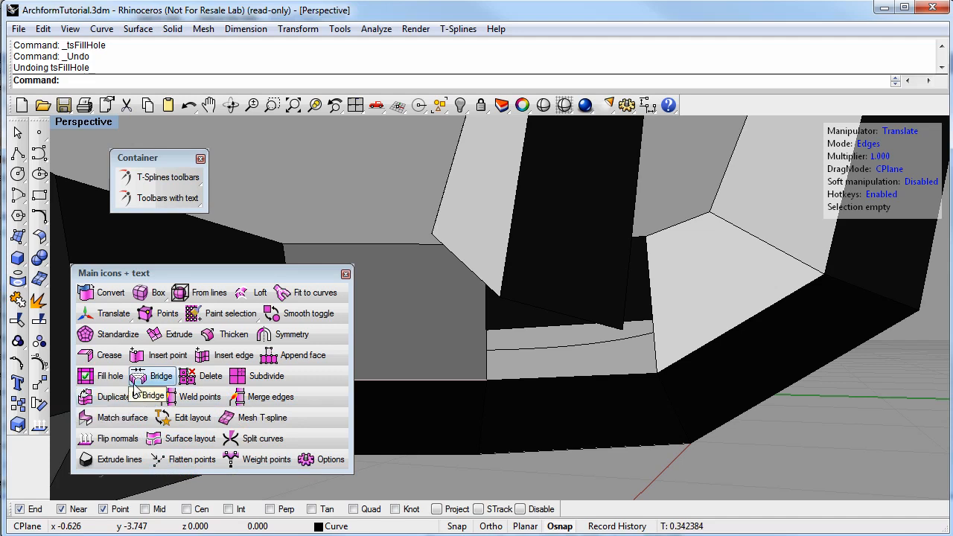
- Try to weld a point of the arm's open end to the body's opening and undo the weld
{"action": "left_click", "coordinate": [181, 402]}
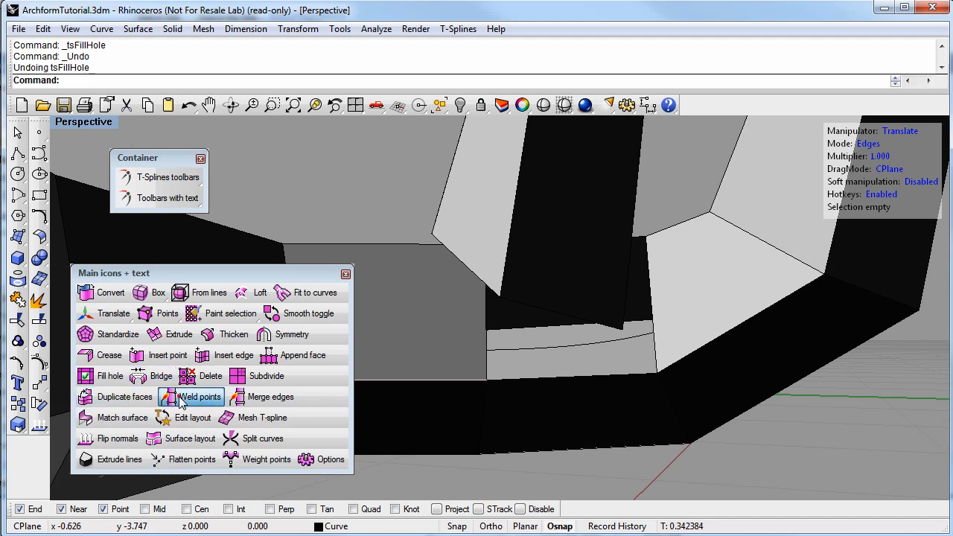
{"action": "mouse_move", "coordinate": [466, 328]}
{"action": "right_mouse_down"}
{"action": "mouse_move", "coordinate": [515, 362]}
{"action": "mouse_move", "coordinate": [513, 382]}
{"action": "mouse_move", "coordinate": [465, 384]}
{"action": "mouse_move", "coordinate": [506, 365]}
{"action": "mouse_move", "coordinate": [459, 391]}
{"action": "right_mouse_up"}
{"action": "key", "text": "ctrl+z"}
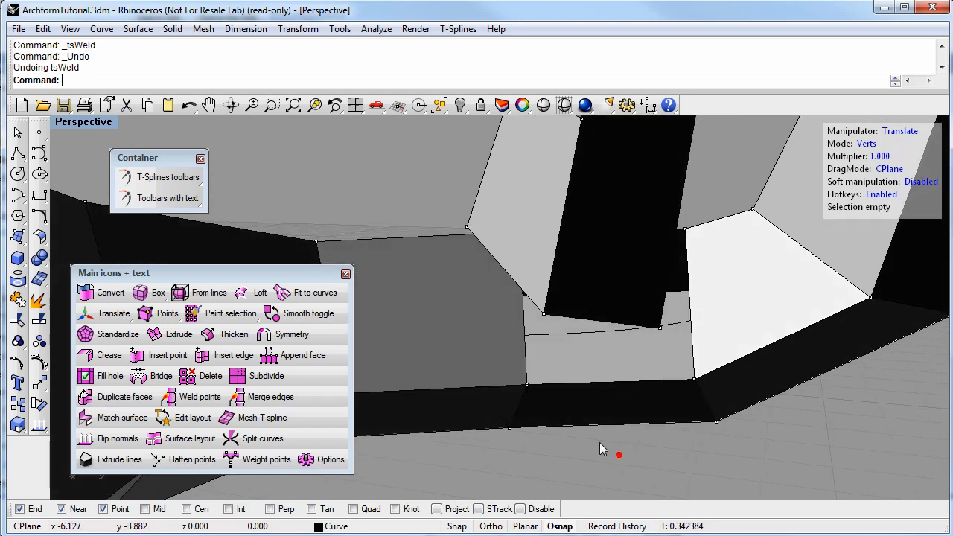
- Weld two adjacent corner points on one side of the arm's open end to the matching corners of the body's opening
{"action": "right_click_drag", "start_coordinate": [619, 455], "coordinate": [500, 399]}
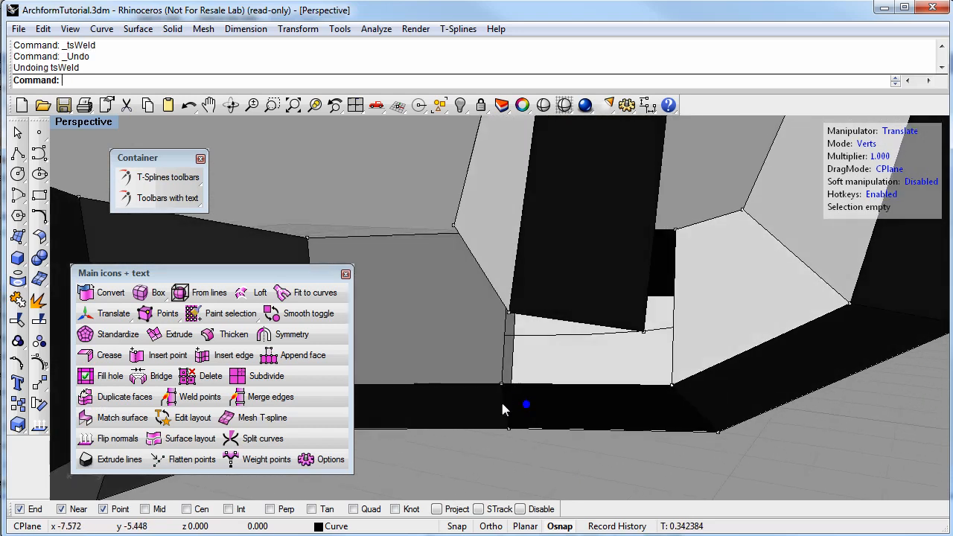
{"action": "left_click", "coordinate": [207, 398]}
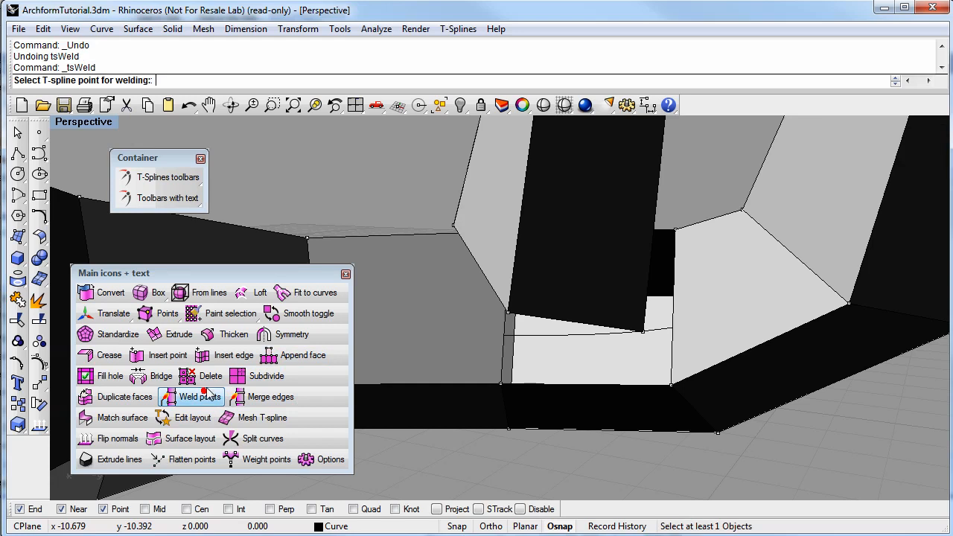
{"action": "left_click", "coordinate": [510, 311]}
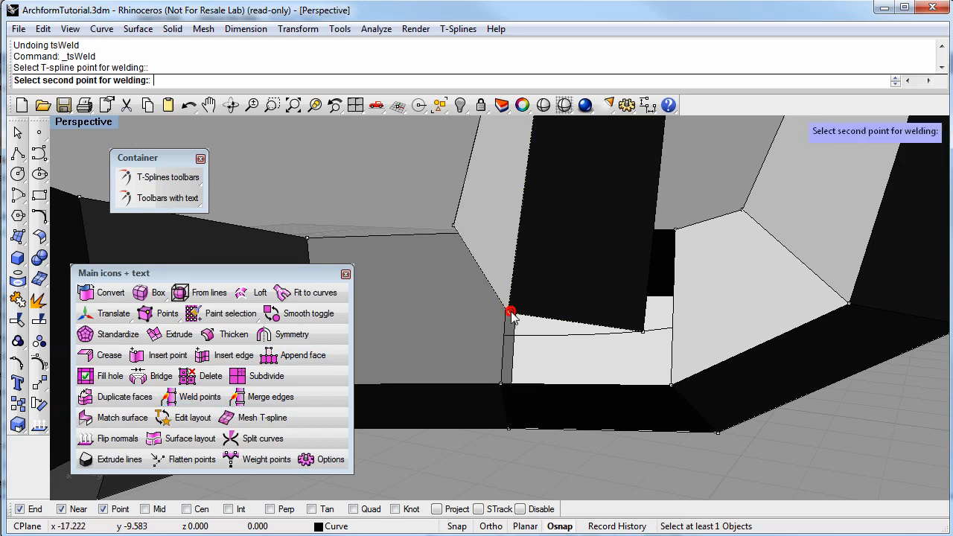
{"action": "left_click", "coordinate": [502, 382]}
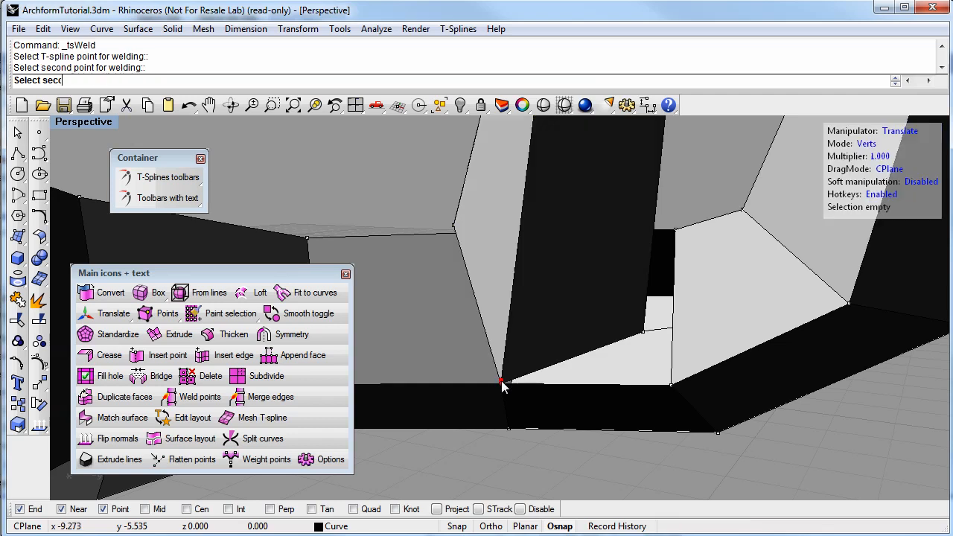
{"action": "right_click_drag", "start_coordinate": [511, 378], "coordinate": [477, 399]}
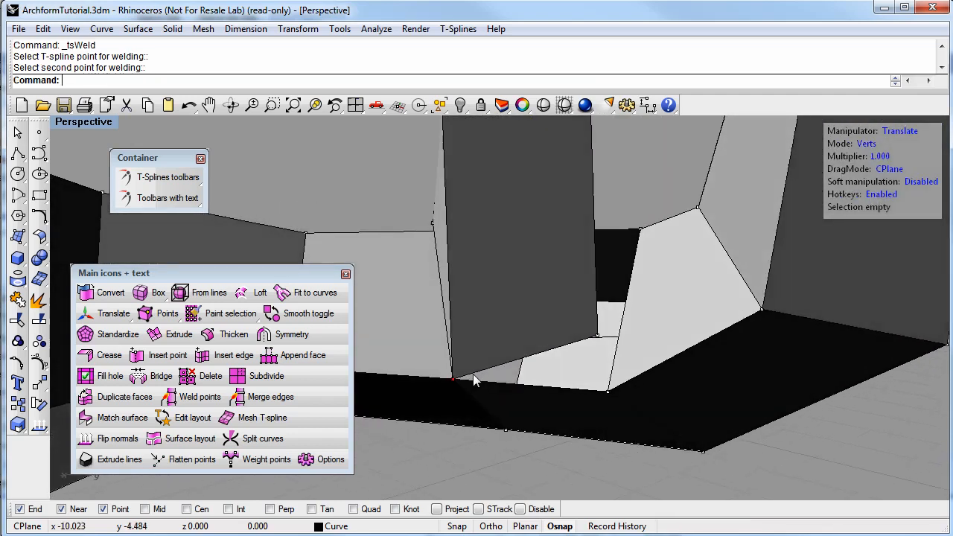
{"action": "left_click", "coordinate": [192, 392]}
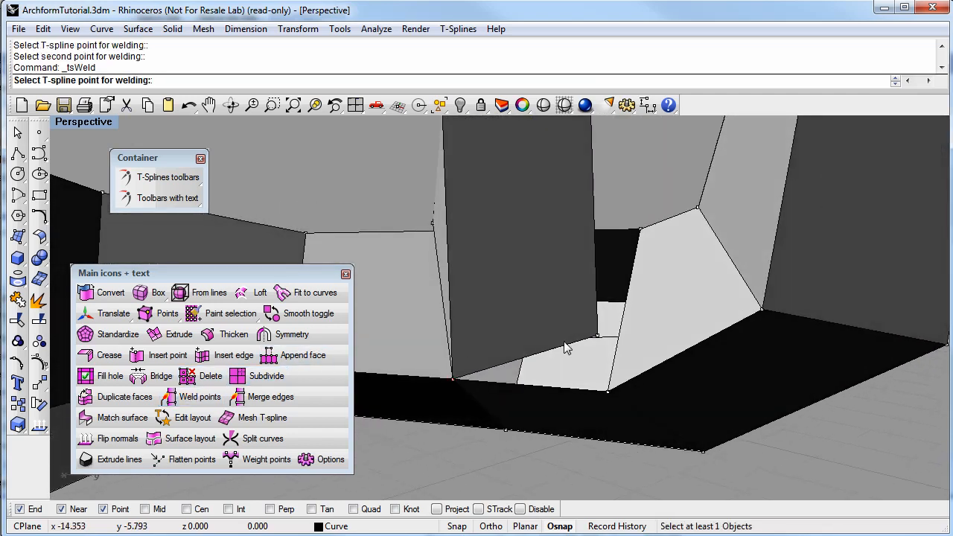
{"action": "left_click", "coordinate": [596, 335]}
{"action": "left_click", "coordinate": [610, 391]}
- Weld the third corner point of the arm's open end to its matching corner of the body's opening
{"action": "mouse_move", "coordinate": [519, 342]}
{"action": "right_mouse_down"}
{"action": "mouse_move", "coordinate": [486, 340]}
{"action": "mouse_move", "coordinate": [448, 311]}
{"action": "mouse_move", "coordinate": [479, 312]}
{"action": "mouse_move", "coordinate": [508, 341]}
{"action": "right_mouse_up"}
{"action": "left_click", "coordinate": [171, 402]}
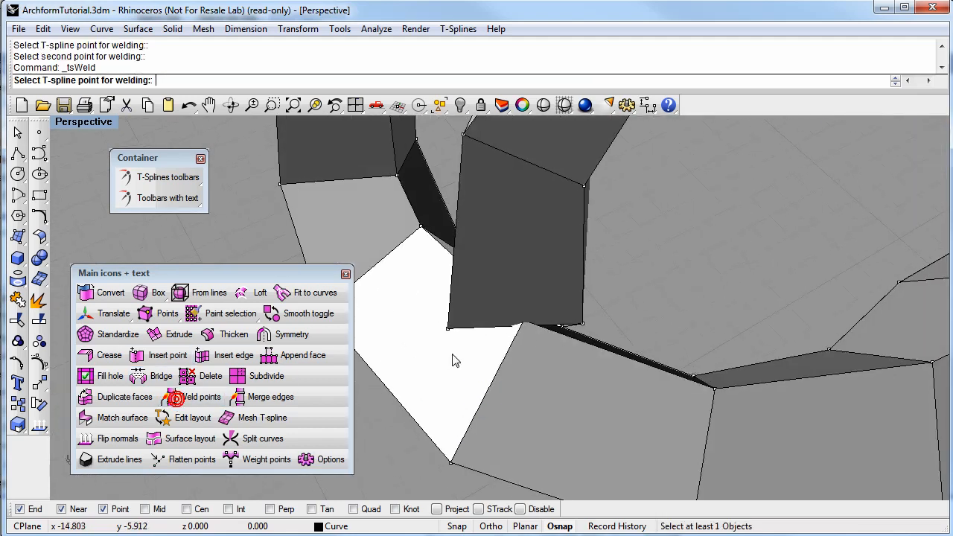
{"action": "left_click", "coordinate": [582, 326]}
{"action": "right_click_drag", "start_coordinate": [525, 315], "coordinate": [485, 228]}
{"action": "left_click", "coordinate": [484, 223]}
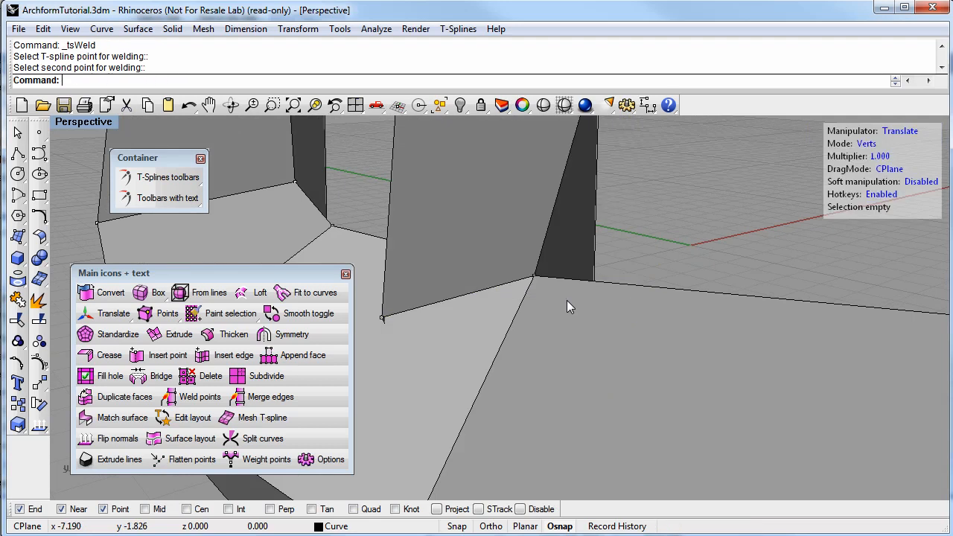
- Try welding the last pair of corner points by selecting both beforehand, and undo that weld
{"action": "mouse_move", "coordinate": [538, 274]}
{"action": "right_mouse_down"}
{"action": "mouse_move", "coordinate": [496, 319]}
{"action": "mouse_move", "coordinate": [572, 355]}
{"action": "mouse_move", "coordinate": [497, 374]}
{"action": "mouse_move", "coordinate": [404, 250]}
{"action": "right_mouse_up"}
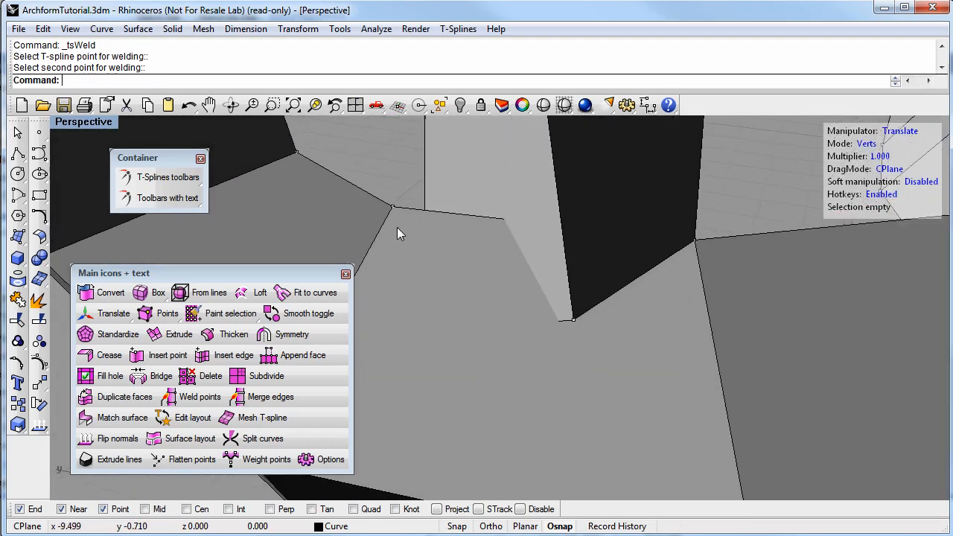
{"action": "left_click", "coordinate": [394, 207]}
{"action": "left_click", "coordinate": [574, 321], "text": "shift"}
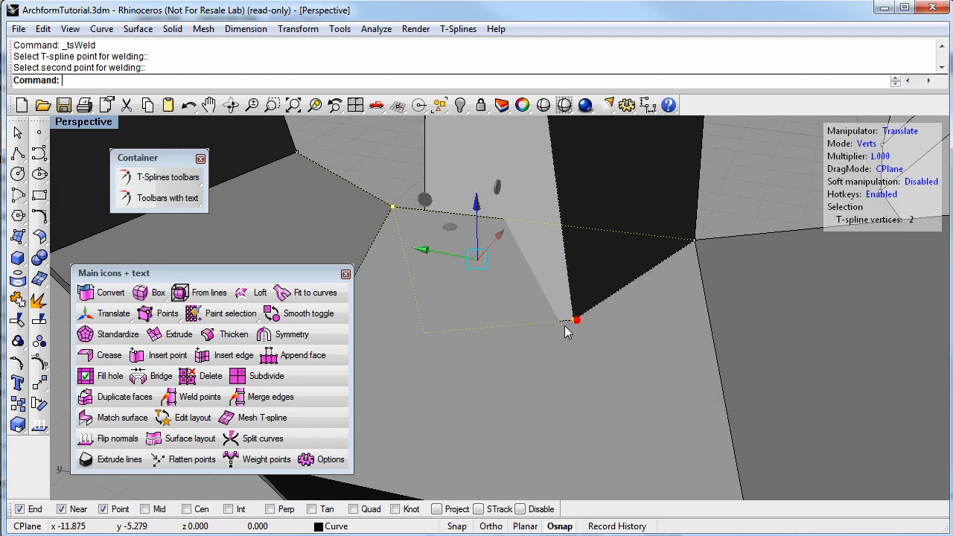
{"action": "left_click", "coordinate": [197, 405]}
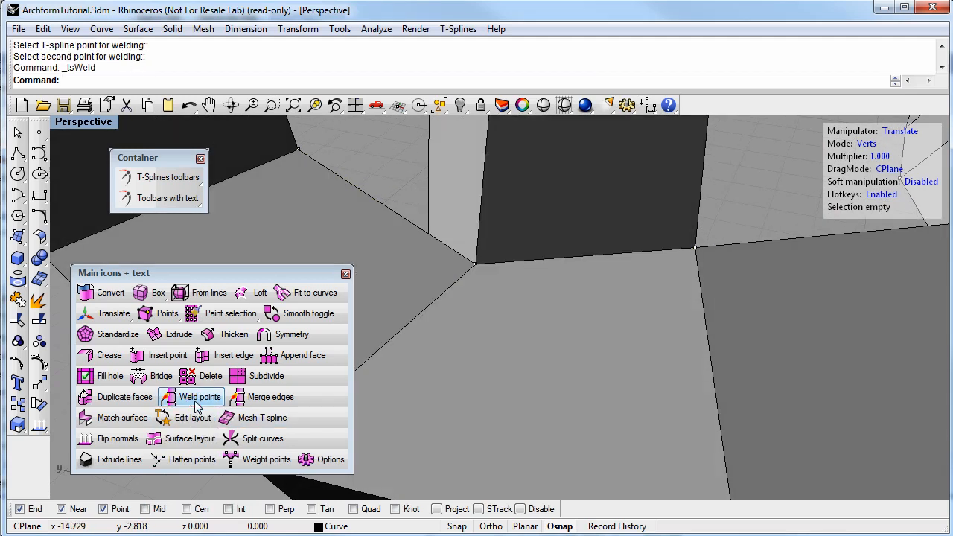
{"action": "key", "text": "ctrl+z"}
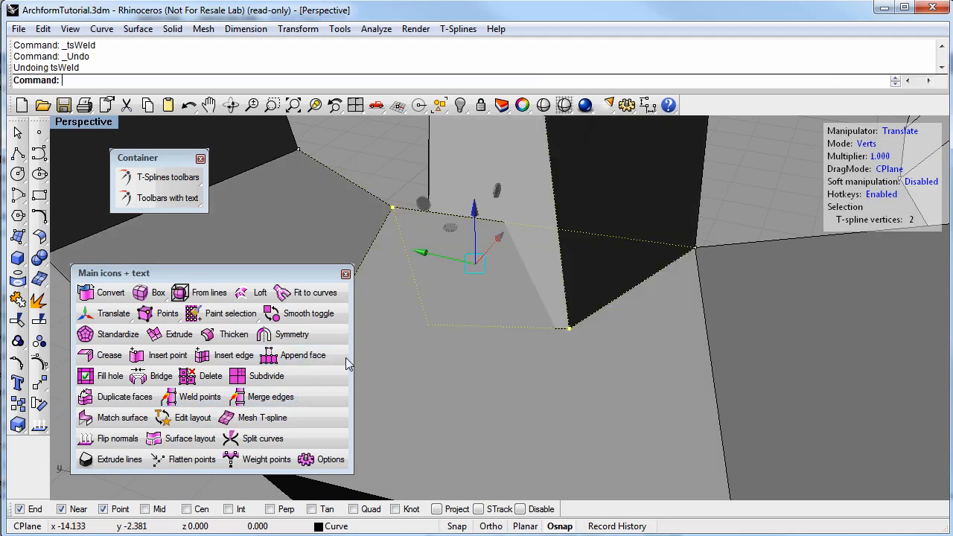
- Weld the arm's last free corner point onto the remaining corner of the body's opening, picking the arm point first
{"action": "left_click", "coordinate": [387, 144]}
{"action": "left_click", "coordinate": [201, 398]}
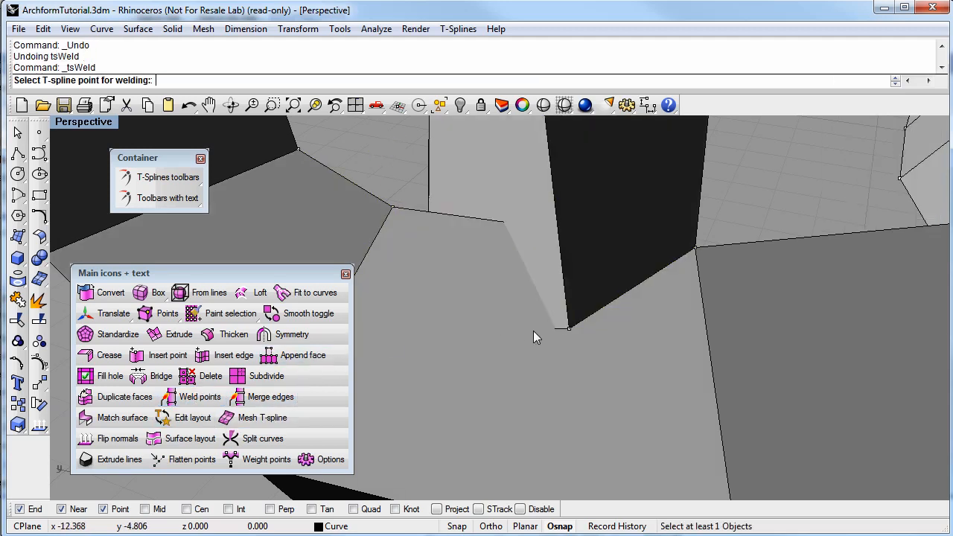
{"action": "left_click", "coordinate": [570, 326]}
{"action": "left_click", "coordinate": [392, 207]}
- Switch the welded body with its two arms to smooth display
{"action": "right_click_drag", "start_coordinate": [510, 274], "coordinate": [485, 358]}
{"action": "left_click", "coordinate": [299, 321]}
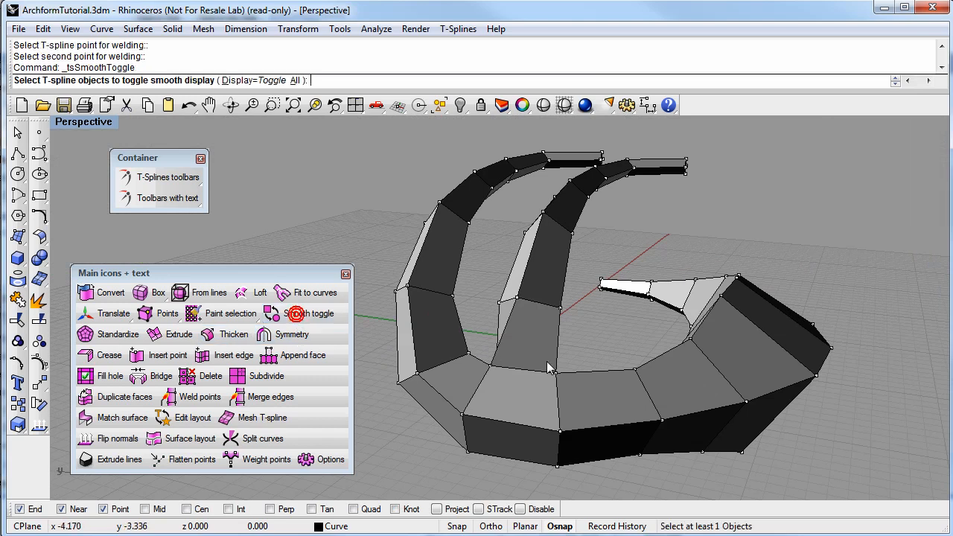
{"action": "left_click", "coordinate": [549, 364]}
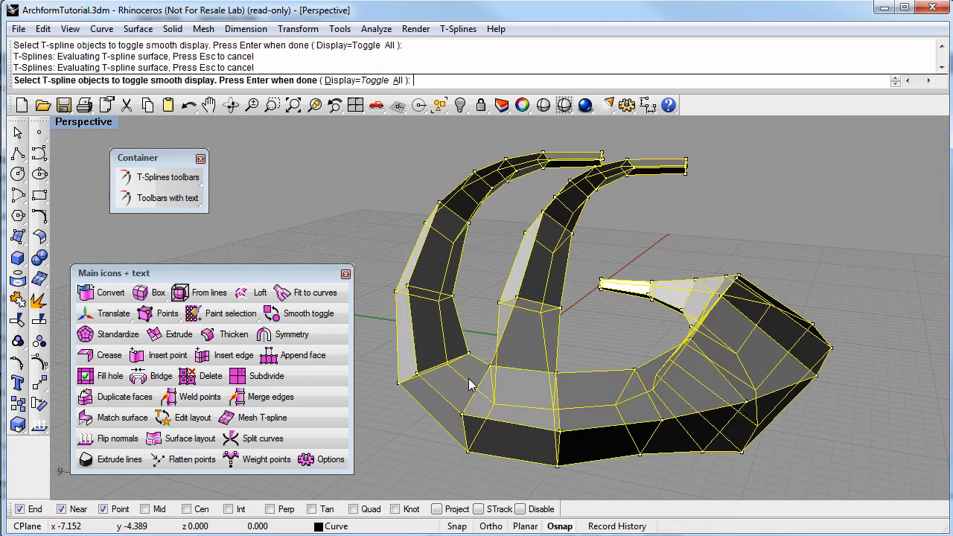
{"action": "key", "text": "Return"}
- Examine the blend at the new arm's base up close in a shaded preview
{"action": "right_click_drag", "start_coordinate": [494, 379], "coordinate": [409, 420]}
{"action": "scroll", "coordinate": [409, 421], "scroll_direction": "up", "scroll_amount": 8}
{"action": "mouse_move", "coordinate": [483, 420]}
{"action": "right_mouse_down"}
{"action": "mouse_move", "coordinate": [469, 349]}
{"action": "mouse_move", "coordinate": [489, 341]}
{"action": "mouse_move", "coordinate": [460, 370]}
{"action": "mouse_move", "coordinate": [452, 366]}
{"action": "mouse_move", "coordinate": [480, 359]}
{"action": "mouse_move", "coordinate": [452, 335]}
{"action": "mouse_move", "coordinate": [448, 367]}
{"action": "mouse_move", "coordinate": [486, 383]}
{"action": "mouse_move", "coordinate": [472, 362]}
{"action": "mouse_move", "coordinate": [697, 348]}
{"action": "right_mouse_up"}
{"action": "left_click", "coordinate": [544, 107]}
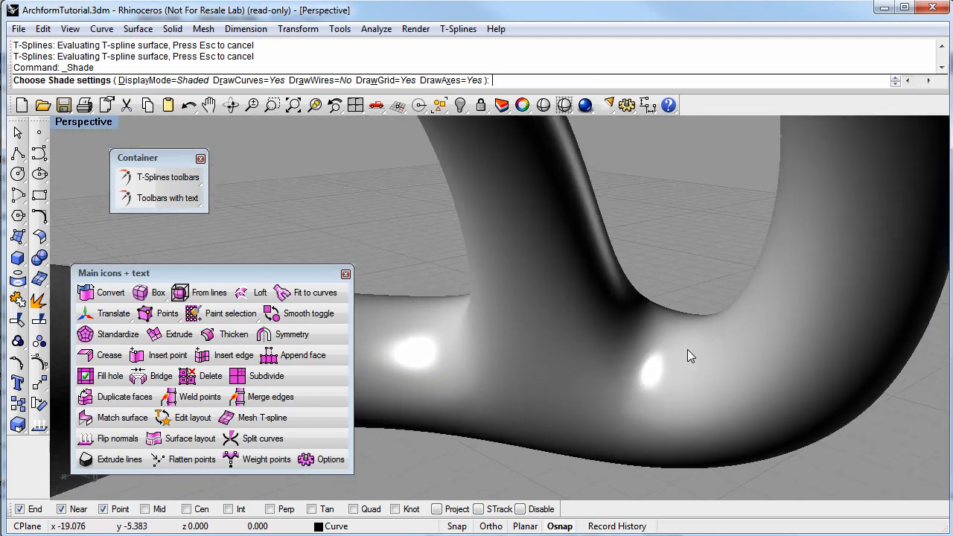
{"action": "mouse_move", "coordinate": [733, 319]}
{"action": "right_mouse_down"}
{"action": "mouse_move", "coordinate": [665, 344]}
{"action": "mouse_move", "coordinate": [672, 347]}
{"action": "mouse_move", "coordinate": [636, 315]}
{"action": "right_mouse_up"}
{"action": "left_click", "coordinate": [659, 296]}
- Nudge two neighbouring control points on the underside of the arm-to-body joint slightly upward
{"action": "right_click_drag", "start_coordinate": [580, 320], "coordinate": [624, 308]}
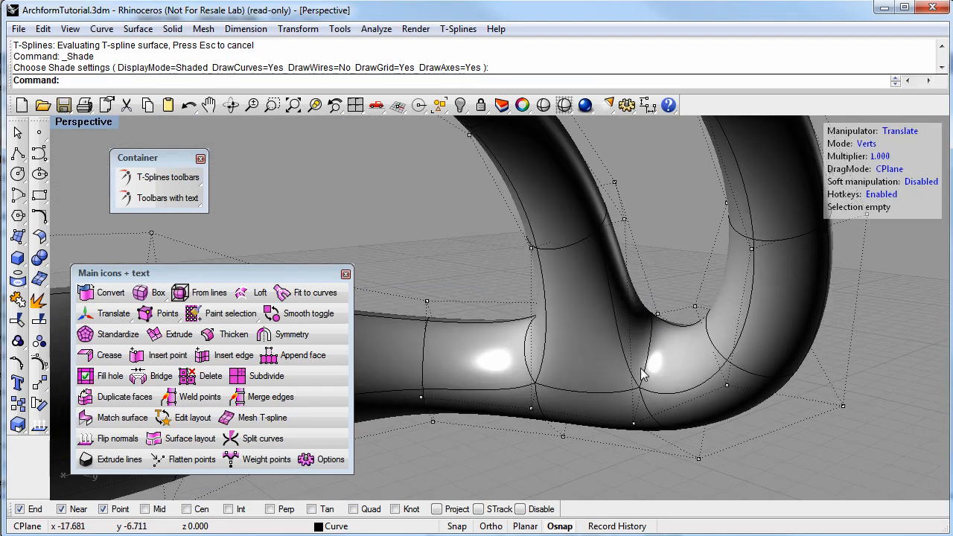
{"action": "left_click", "coordinate": [634, 422]}
{"action": "mouse_move", "coordinate": [674, 384]}
{"action": "left_mouse_down"}
{"action": "mouse_move", "coordinate": [668, 355]}
{"action": "mouse_move", "coordinate": [678, 374]}
{"action": "left_mouse_up"}
{"action": "left_click", "coordinate": [530, 408]}
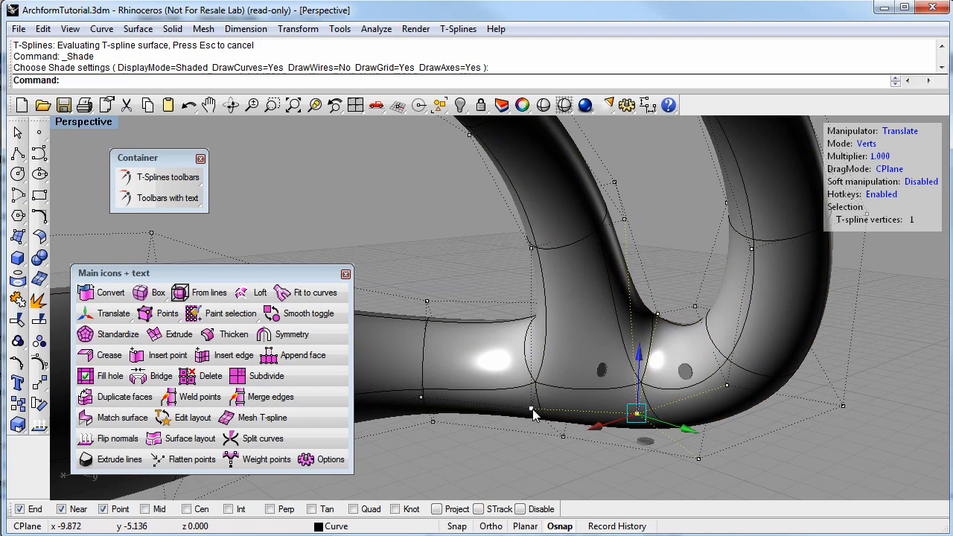
{"action": "left_click_drag", "start_coordinate": [572, 378], "coordinate": [571, 357]}
- Nudge one more control point near the new arm's base to refine the blend, and clear the selection
{"action": "right_click_drag", "start_coordinate": [615, 343], "coordinate": [495, 350]}
{"action": "scroll", "coordinate": [523, 335], "scroll_direction": "up", "scroll_amount": 4}
{"action": "left_click", "coordinate": [488, 337]}
{"action": "mouse_move", "coordinate": [484, 289]}
{"action": "left_mouse_down"}
{"action": "mouse_move", "coordinate": [484, 277]}
{"action": "mouse_move", "coordinate": [488, 286]}
{"action": "left_mouse_up"}
{"action": "left_click", "coordinate": [708, 252]}
- Duplicate the faces of the second arm from above its base to the tip, and move the copy sideways clear of it
{"action": "scroll", "coordinate": [710, 291], "scroll_direction": "down", "scroll_amount": 6}
{"action": "scroll", "coordinate": [710, 291], "scroll_direction": "down", "scroll_amount": 5}
{"action": "right_click_drag", "start_coordinate": [710, 291], "coordinate": [507, 308]}
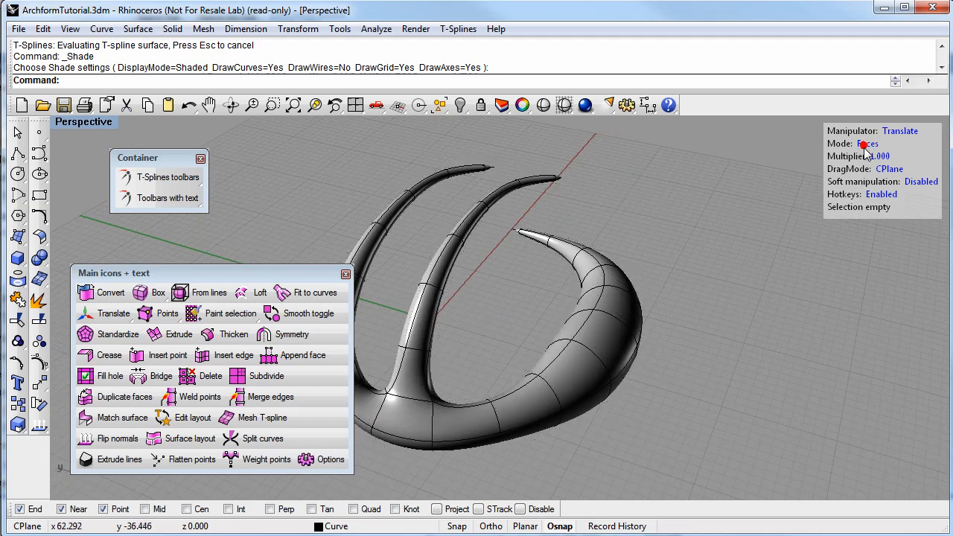
{"action": "right_click_drag", "start_coordinate": [468, 280], "coordinate": [484, 346]}
{"action": "left_click_drag", "start_coordinate": [486, 340], "coordinate": [430, 287]}
{"action": "right_click_drag", "start_coordinate": [516, 343], "coordinate": [529, 307]}
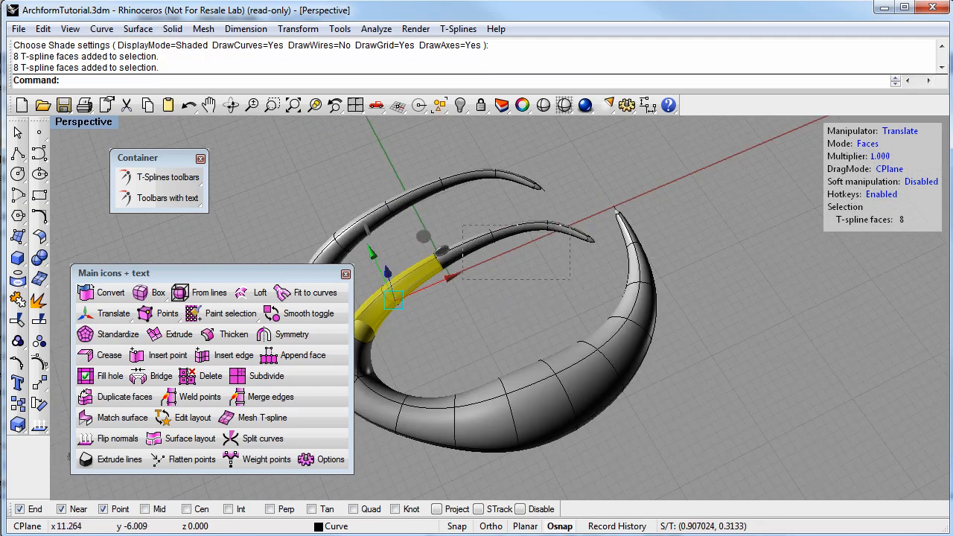
{"action": "left_click_drag", "start_coordinate": [570, 279], "coordinate": [464, 216], "text": "shift"}
{"action": "left_click", "coordinate": [544, 286], "text": "shift"}
{"action": "right_click_drag", "start_coordinate": [535, 295], "coordinate": [490, 368]}
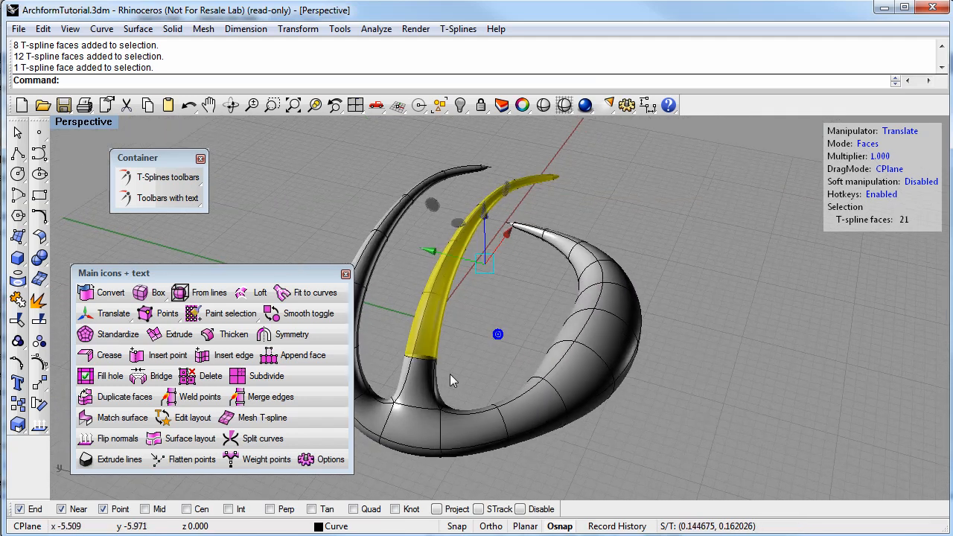
{"action": "left_click", "coordinate": [125, 399]}
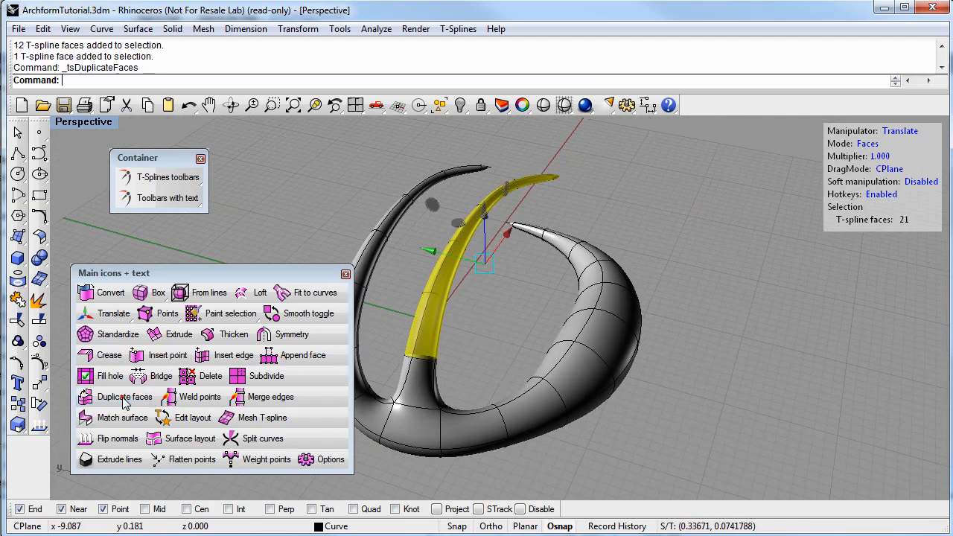
{"action": "left_click_drag", "start_coordinate": [439, 251], "coordinate": [488, 336]}
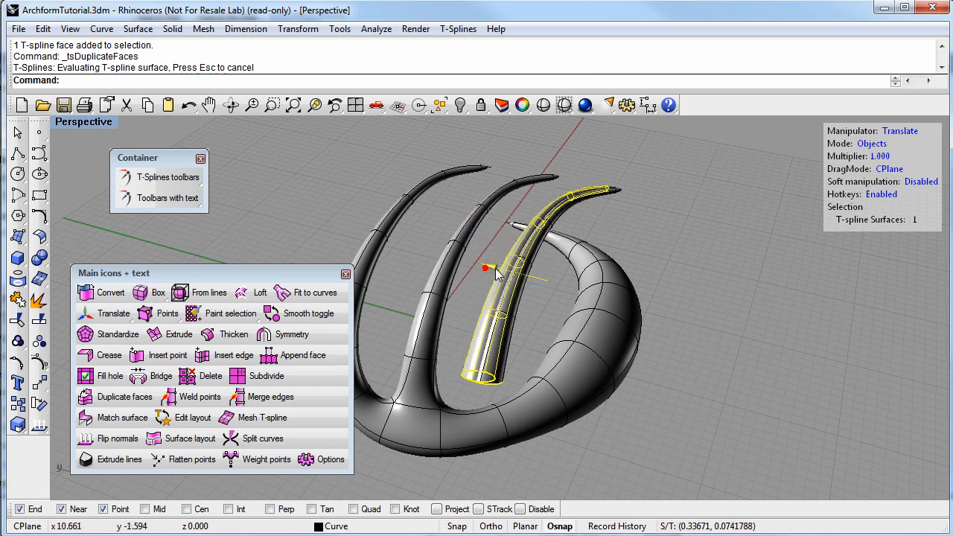
{"action": "left_click", "coordinate": [463, 305]}
- Switch both the copied arm and the main body to unsmoothed box display
{"action": "right_click_drag", "start_coordinate": [463, 304], "coordinate": [483, 303]}
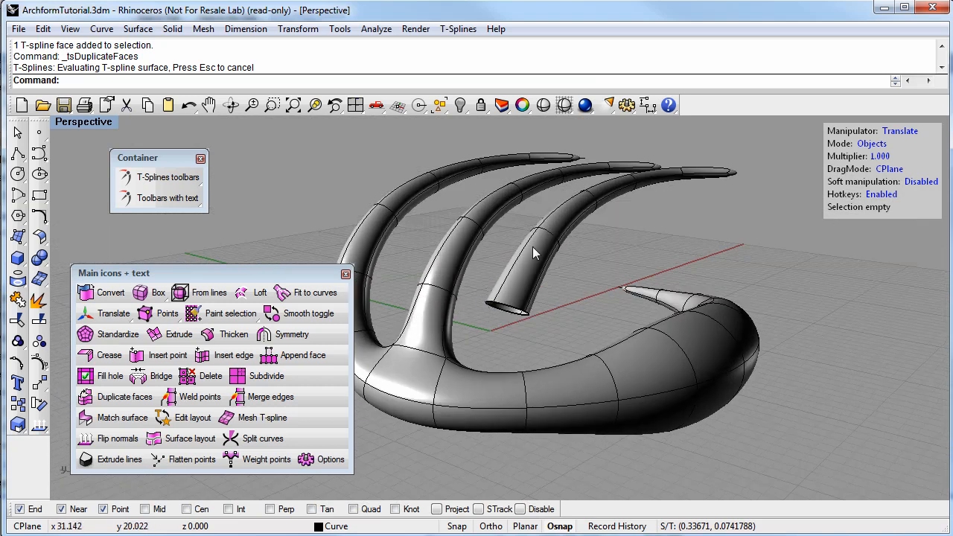
{"action": "right_click_drag", "start_coordinate": [495, 258], "coordinate": [455, 311]}
{"action": "mouse_move", "coordinate": [452, 360]}
{"action": "right_mouse_down"}
{"action": "mouse_move", "coordinate": [477, 373]}
{"action": "mouse_move", "coordinate": [457, 351]}
{"action": "right_mouse_up"}
{"action": "key", "text": "Tab"}
{"action": "left_click", "coordinate": [525, 322]}
{"action": "key", "text": "ctrl+a"}
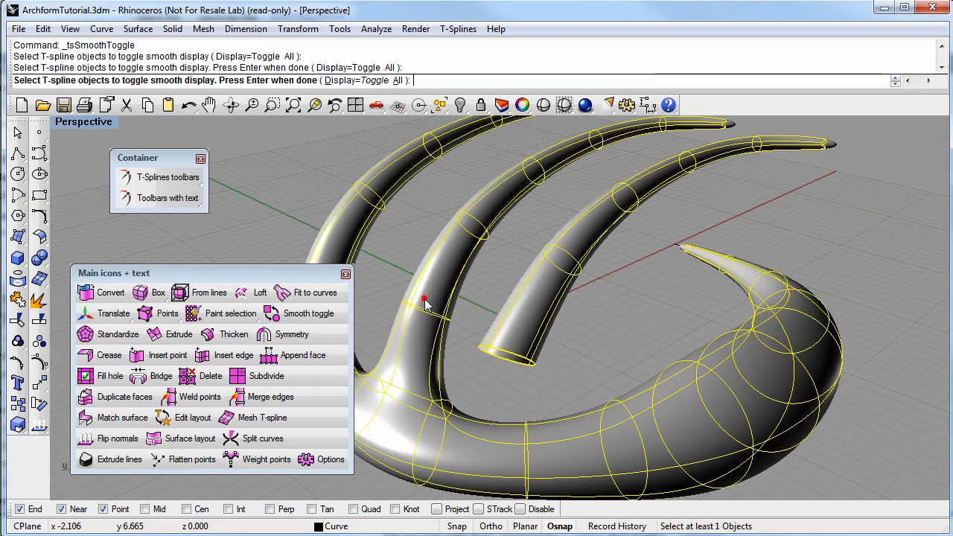
{"action": "key", "text": "Return"}
- Reposition the copied arm beside the second arm, and clear the selection
{"action": "right_click_drag", "start_coordinate": [446, 308], "coordinate": [605, 228]}
{"action": "left_click", "coordinate": [520, 311]}
{"action": "right_click_drag", "start_coordinate": [617, 272], "coordinate": [498, 286]}
{"action": "right_click_drag", "start_coordinate": [582, 250], "coordinate": [581, 345]}
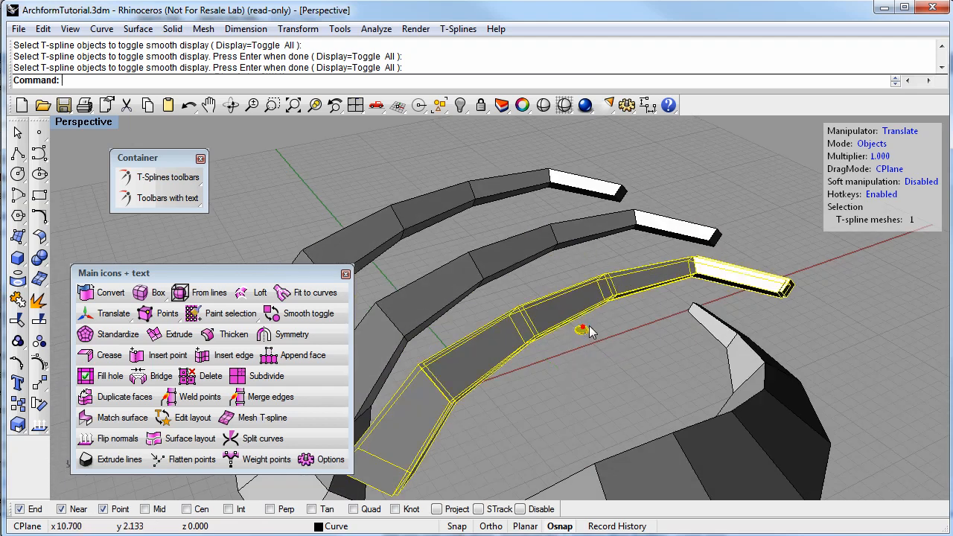
{"action": "left_click", "coordinate": [504, 416]}
- Delete the face on the second arm's side that faces the copied arm's open end
{"action": "right_click_drag", "start_coordinate": [504, 416], "coordinate": [616, 387]}
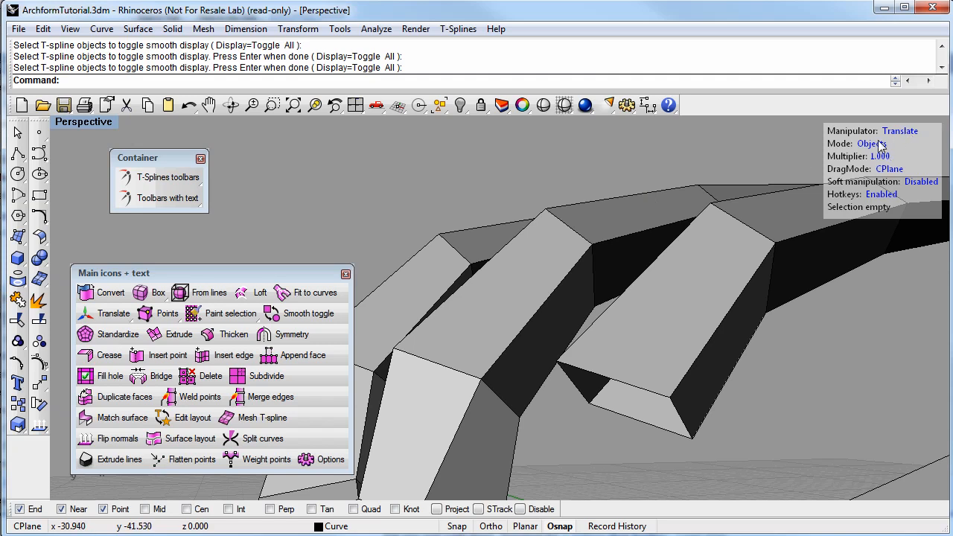
{"action": "left_click", "coordinate": [572, 315]}
{"action": "key", "text": "Delete"}
{"action": "right_click_drag", "start_coordinate": [572, 316], "coordinate": [573, 362]}
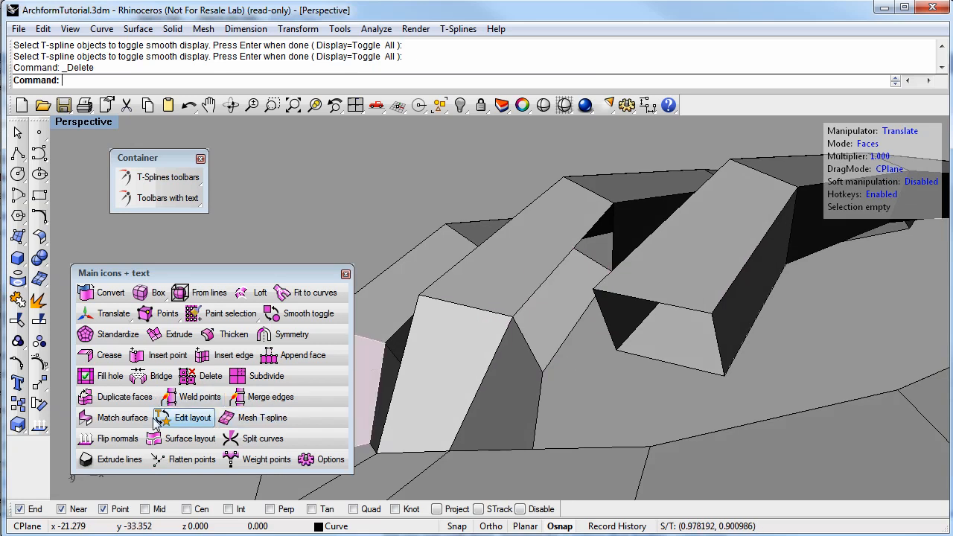
- Weld the copied arm's upper corner point nearest the opening to the opening's matching upper corner, with no points preselected
{"action": "left_click", "coordinate": [182, 398]}
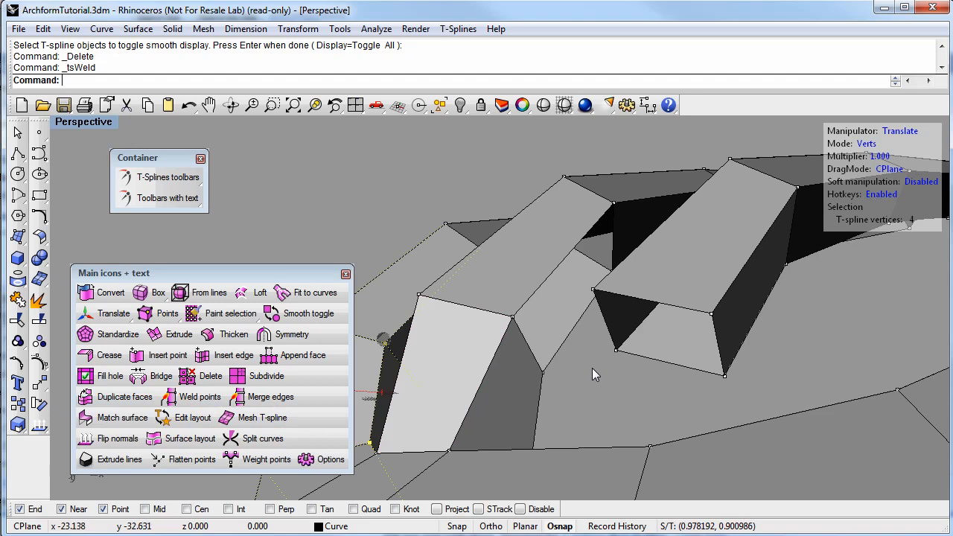
{"action": "key", "text": "Escape"}
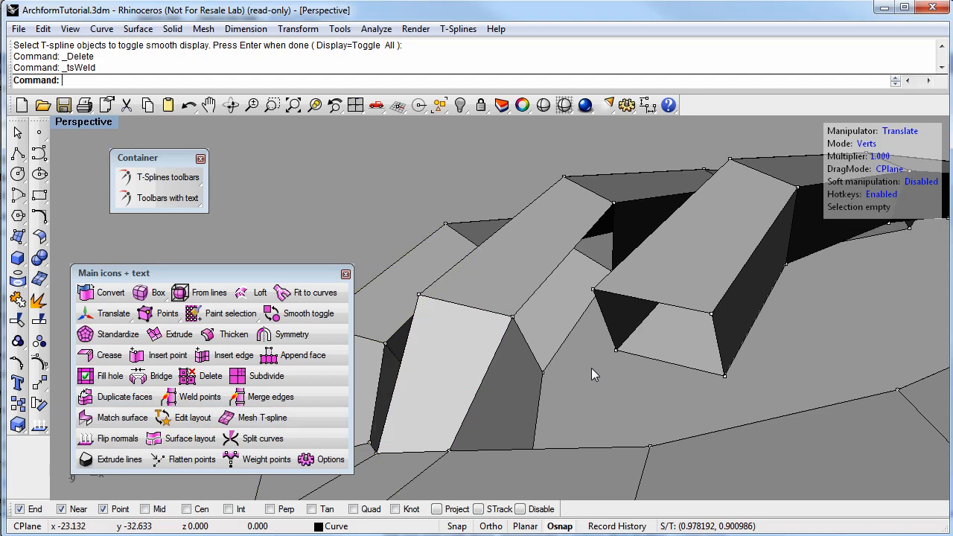
{"action": "left_click", "coordinate": [206, 402]}
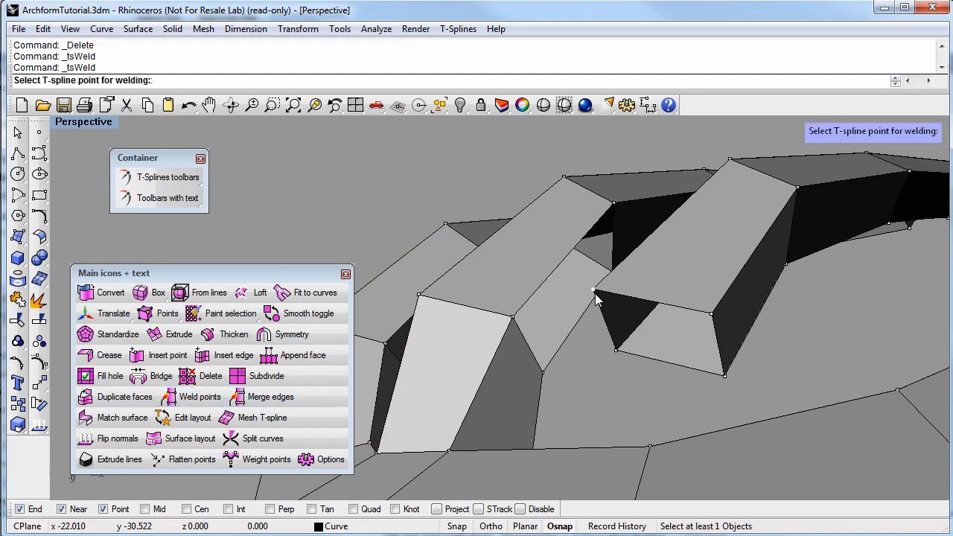
{"action": "left_click", "coordinate": [615, 202]}
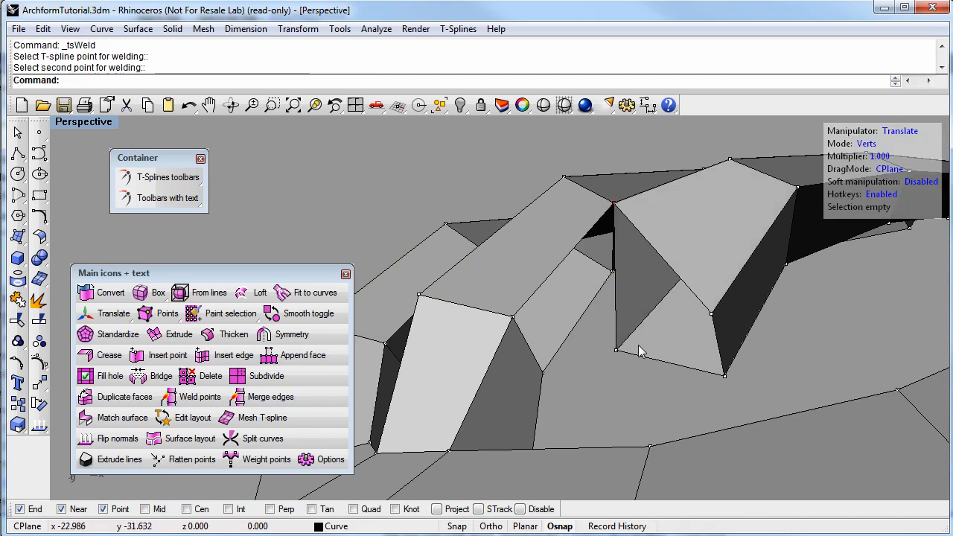
- Try switching the partly welded mesh to smooth display
{"action": "scroll", "coordinate": [609, 211], "scroll_direction": "up", "scroll_amount": 2}
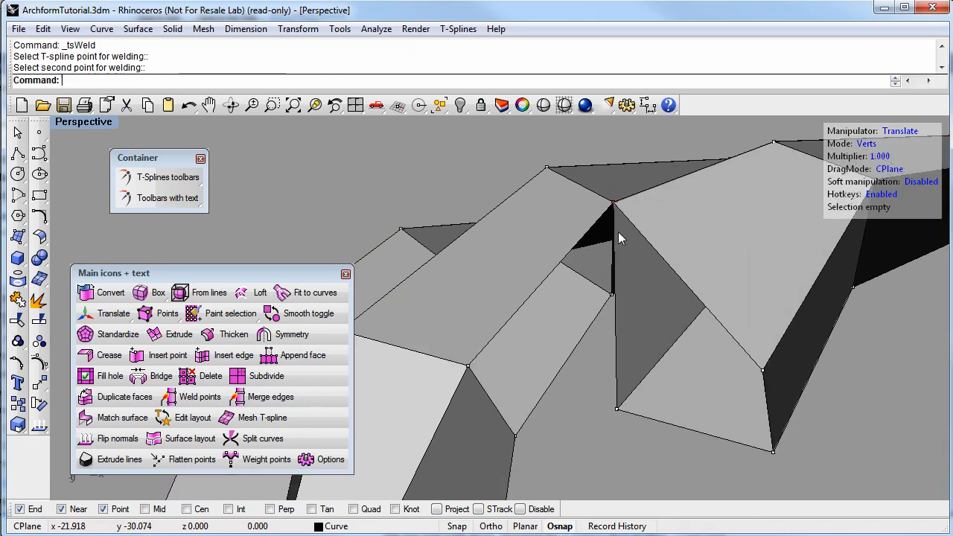
{"action": "right_click_drag", "start_coordinate": [596, 227], "coordinate": [616, 335]}
{"action": "left_click", "coordinate": [337, 317]}
{"action": "left_click", "coordinate": [538, 356]}
{"action": "key", "text": "Return"}
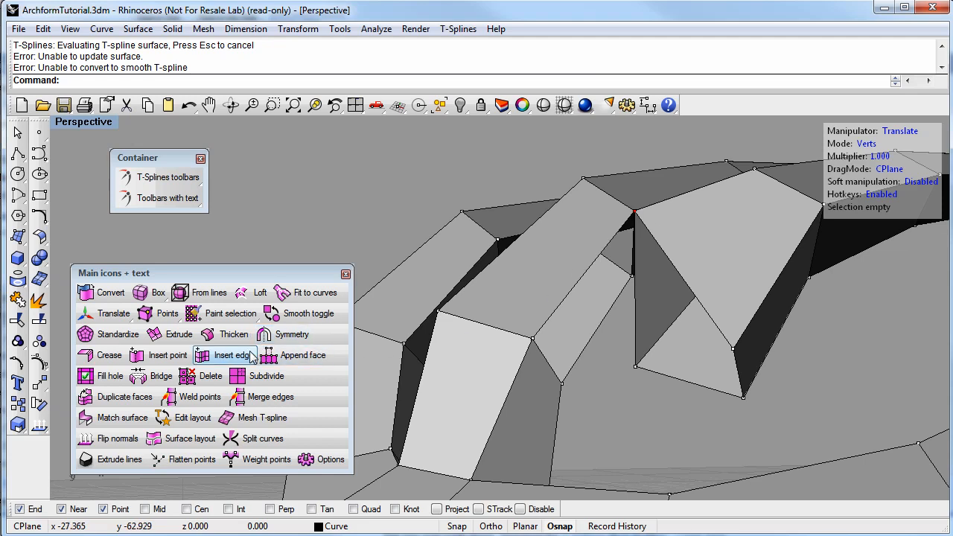
- Weld the copied arm's inner lower corner and its outer upper corner to the matching corners of the second arm's opening
{"action": "left_click", "coordinate": [186, 400]}
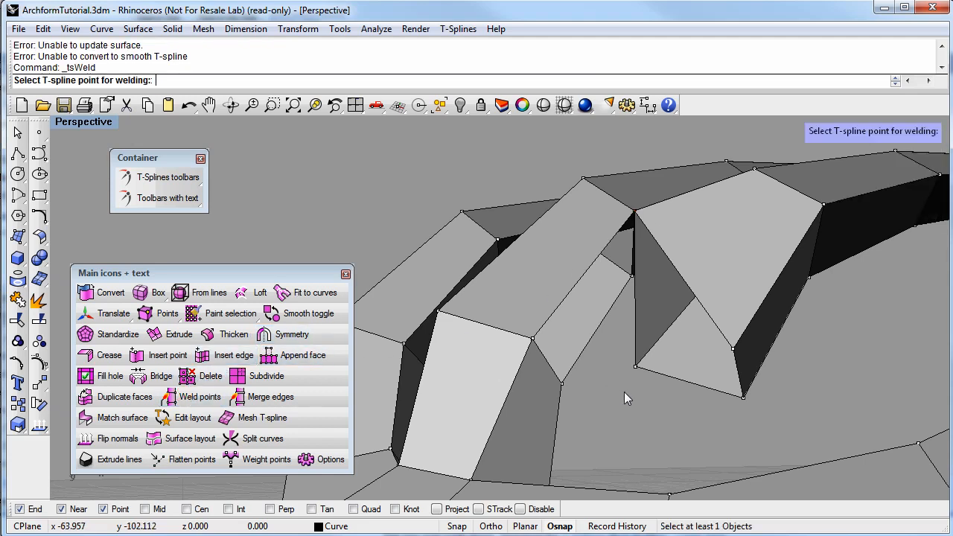
{"action": "left_click", "coordinate": [636, 367]}
{"action": "left_click", "coordinate": [633, 277]}
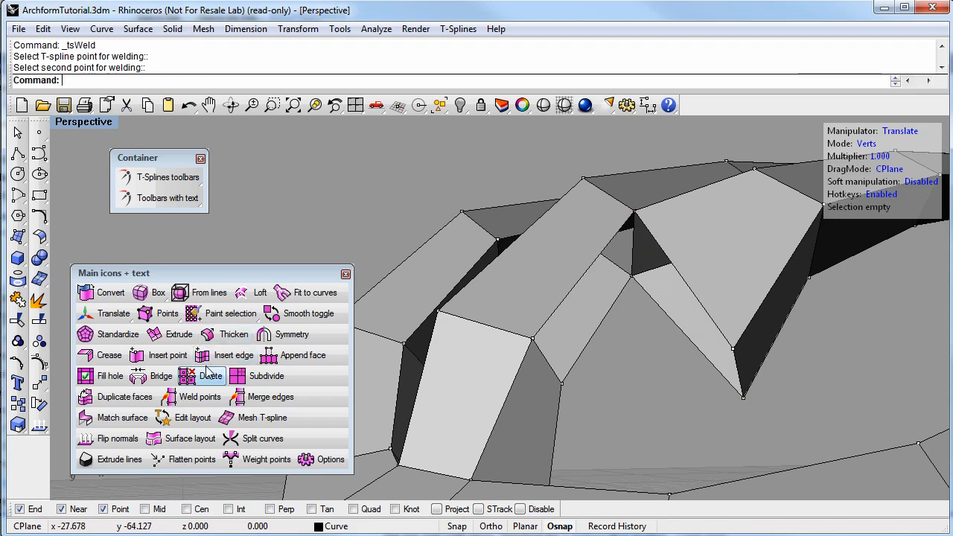
{"action": "left_click", "coordinate": [190, 400]}
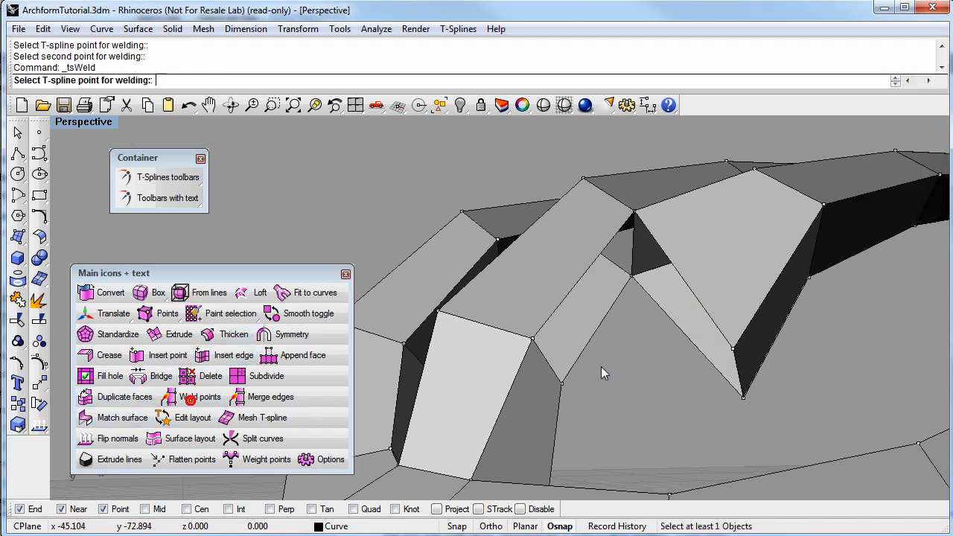
{"action": "left_click", "coordinate": [731, 349]}
{"action": "left_click", "coordinate": [533, 339]}
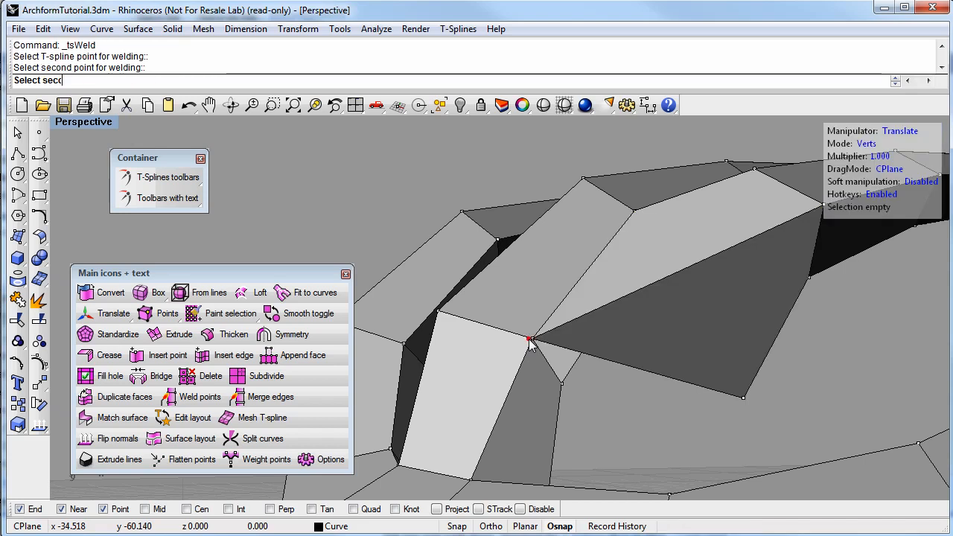
- Weld the copied arm's last free lower corner point to the remaining corner of the second arm's opening
{"action": "key", "text": "Return"}
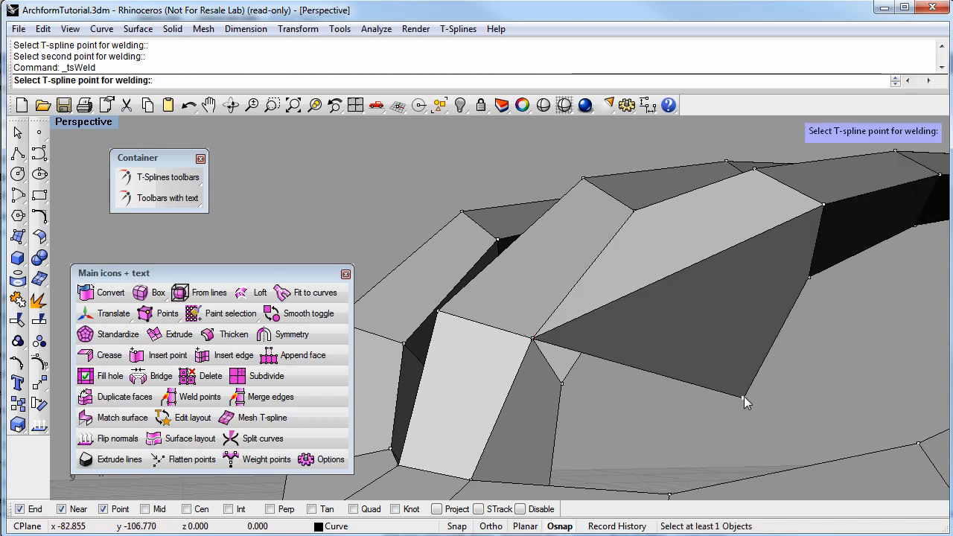
{"action": "left_click", "coordinate": [744, 397]}
{"action": "left_click", "coordinate": [554, 385]}
- Switch the three-armed surface to smooth display and preview it shaded
{"action": "right_click_drag", "start_coordinate": [556, 386], "coordinate": [642, 394]}
{"action": "left_click", "coordinate": [308, 313]}
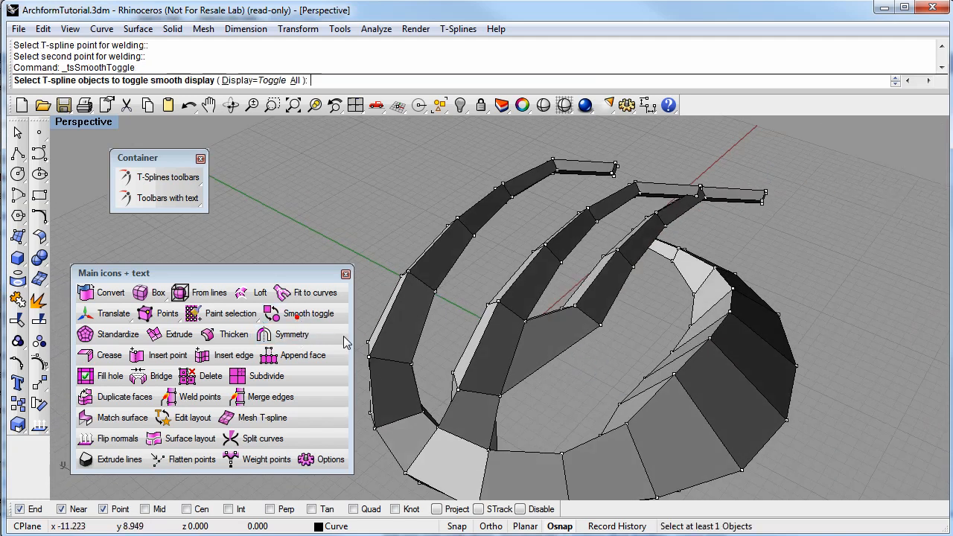
{"action": "left_click", "coordinate": [492, 368]}
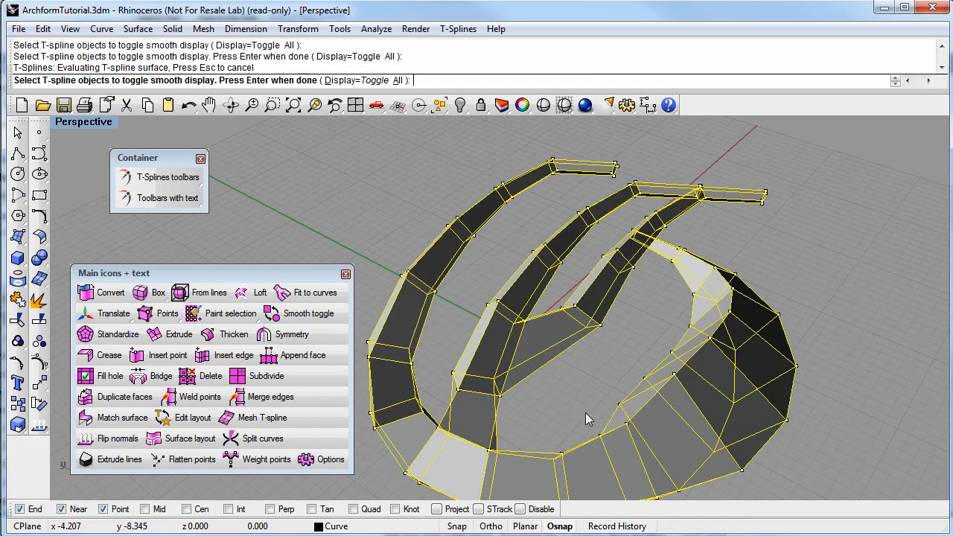
{"action": "key", "text": "Return"}
{"action": "mouse_move", "coordinate": [585, 410]}
{"action": "right_mouse_down"}
{"action": "mouse_move", "coordinate": [470, 356]}
{"action": "mouse_move", "coordinate": [521, 359]}
{"action": "right_mouse_up"}
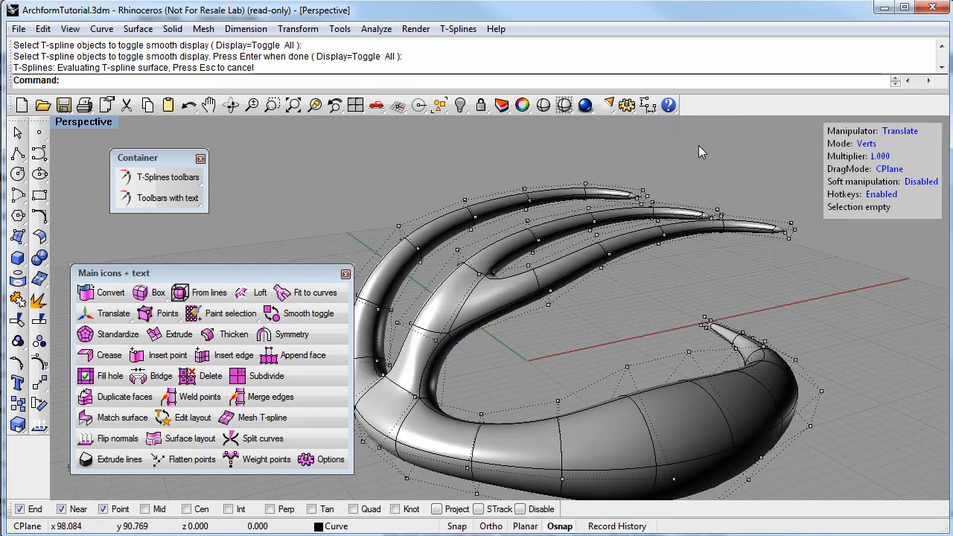
{"action": "left_click", "coordinate": [544, 105]}
{"action": "key", "text": "Escape"}
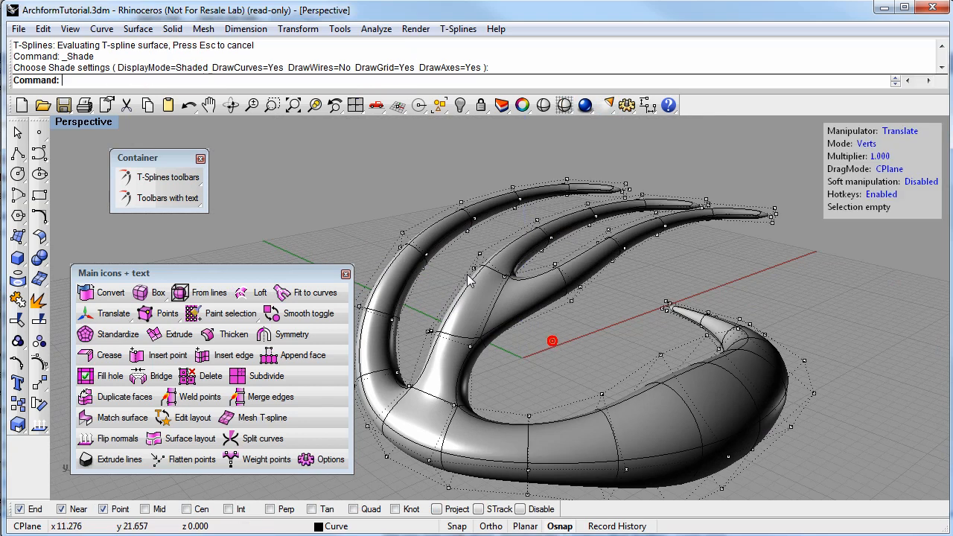
- Lower a control point at the fork between the two joined arms to reshape the branch
{"action": "scroll", "coordinate": [525, 290], "scroll_direction": "up", "scroll_amount": 3}
{"action": "left_click", "coordinate": [530, 279]}
{"action": "left_click_drag", "start_coordinate": [530, 218], "coordinate": [547, 253]}
{"action": "scroll", "coordinate": [652, 411], "scroll_direction": "down", "scroll_amount": 3}
{"action": "left_click", "coordinate": [653, 410]}
{"action": "mouse_move", "coordinate": [549, 377]}
{"action": "right_mouse_down"}
{"action": "mouse_move", "coordinate": [670, 408]}
{"action": "mouse_move", "coordinate": [605, 434]}
{"action": "mouse_move", "coordinate": [549, 292]}
{"action": "mouse_move", "coordinate": [573, 292]}
{"action": "mouse_move", "coordinate": [588, 260]}
{"action": "mouse_move", "coordinate": [572, 253]}
{"action": "right_mouse_up"}
{"action": "scroll", "coordinate": [549, 292], "scroll_direction": "up", "scroll_amount": 5}
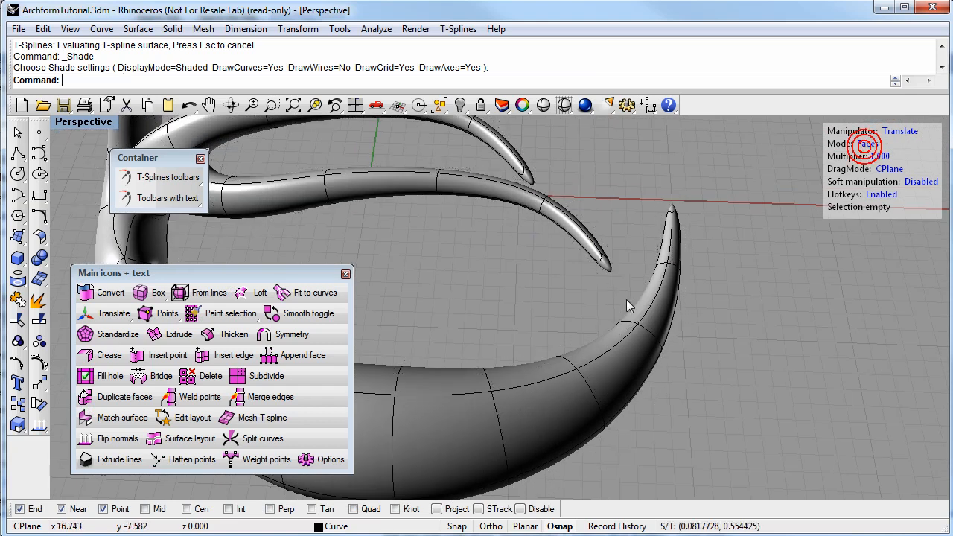
{"action": "left_click_drag", "start_coordinate": [622, 284], "coordinate": [534, 196]}
{"action": "right_click_drag", "start_coordinate": [570, 188], "coordinate": [549, 208]}
{"action": "left_click_drag", "start_coordinate": [550, 208], "coordinate": [518, 207]}
{"action": "left_click", "coordinate": [566, 236]}
{"action": "right_click_drag", "start_coordinate": [588, 220], "coordinate": [506, 294]}
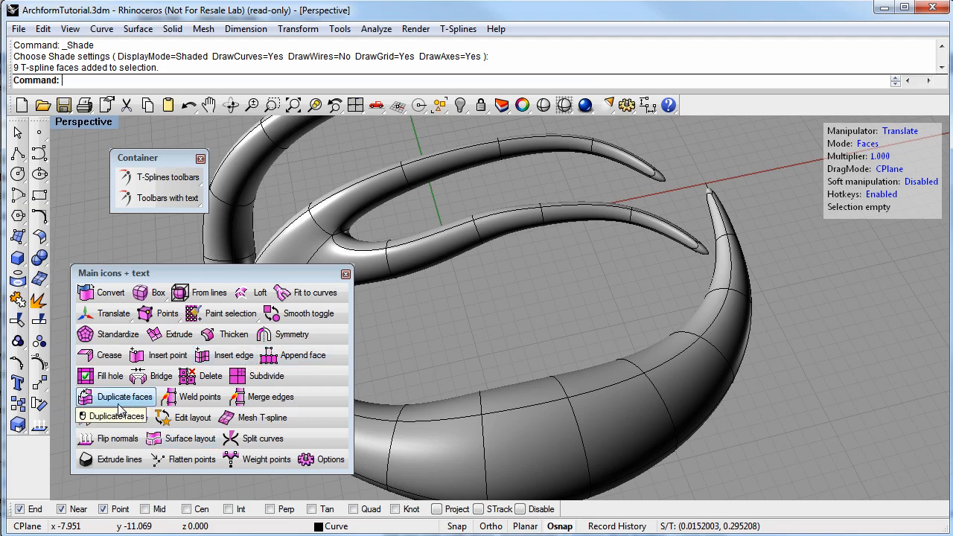
- Duplicate the faces of the outermost arm from beyond the fork to its tip, and move the copy sideways away from it
{"action": "left_click", "coordinate": [115, 397]}
{"action": "right_click_drag", "start_coordinate": [631, 235], "coordinate": [571, 230]}
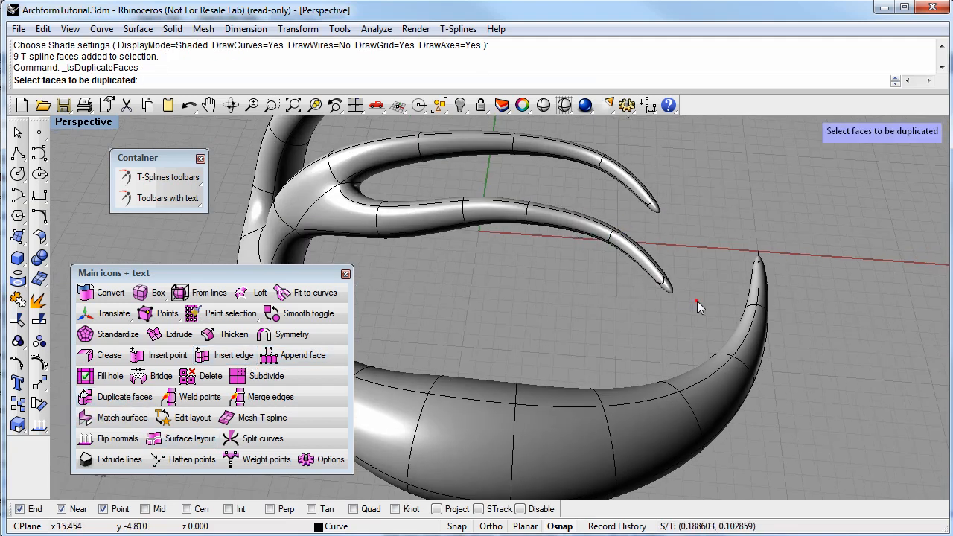
{"action": "left_click_drag", "start_coordinate": [639, 259], "coordinate": [638, 258]}
{"action": "left_click_drag", "start_coordinate": [511, 214], "coordinate": [493, 204]}
{"action": "right_click_drag", "start_coordinate": [494, 204], "coordinate": [505, 276]}
{"action": "left_click_drag", "start_coordinate": [505, 293], "coordinate": [505, 293]}
{"action": "right_click_drag", "start_coordinate": [449, 250], "coordinate": [539, 288]}
{"action": "key", "text": "Return"}
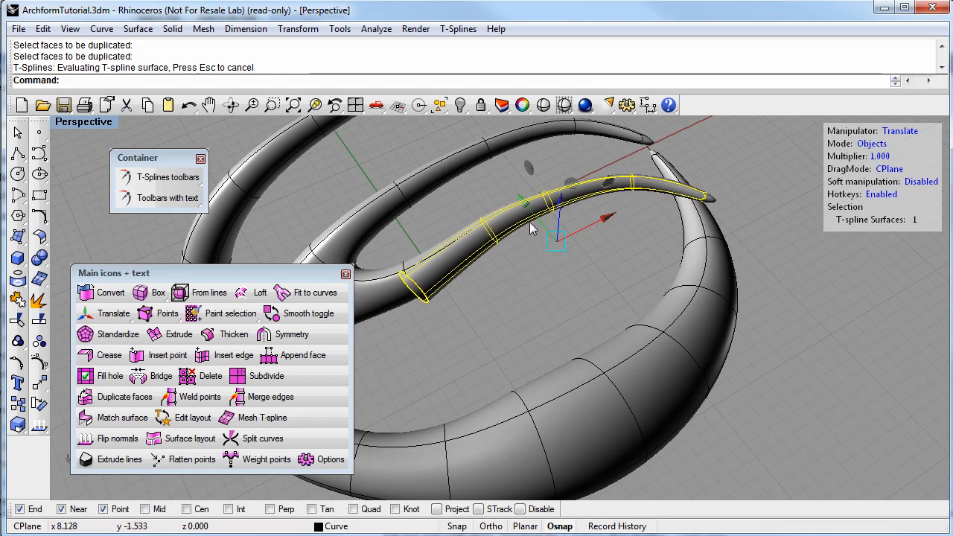
{"action": "left_click_drag", "start_coordinate": [530, 214], "coordinate": [479, 264]}
{"action": "right_click_drag", "start_coordinate": [479, 264], "coordinate": [492, 285]}
{"action": "left_click", "coordinate": [540, 370]}
{"action": "right_click_drag", "start_coordinate": [521, 362], "coordinate": [387, 357]}
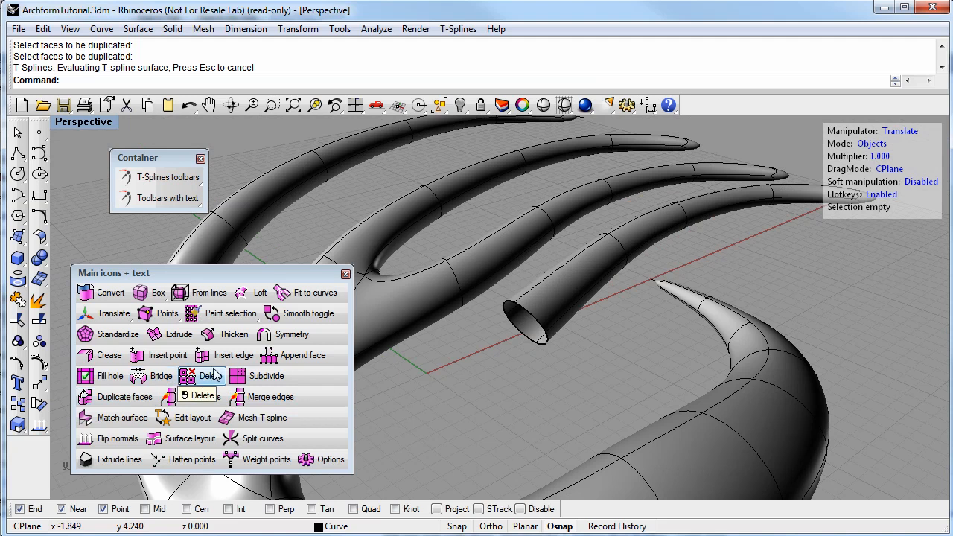
- Fill the open end of the copied arm to cap it
{"action": "left_click", "coordinate": [103, 375]}
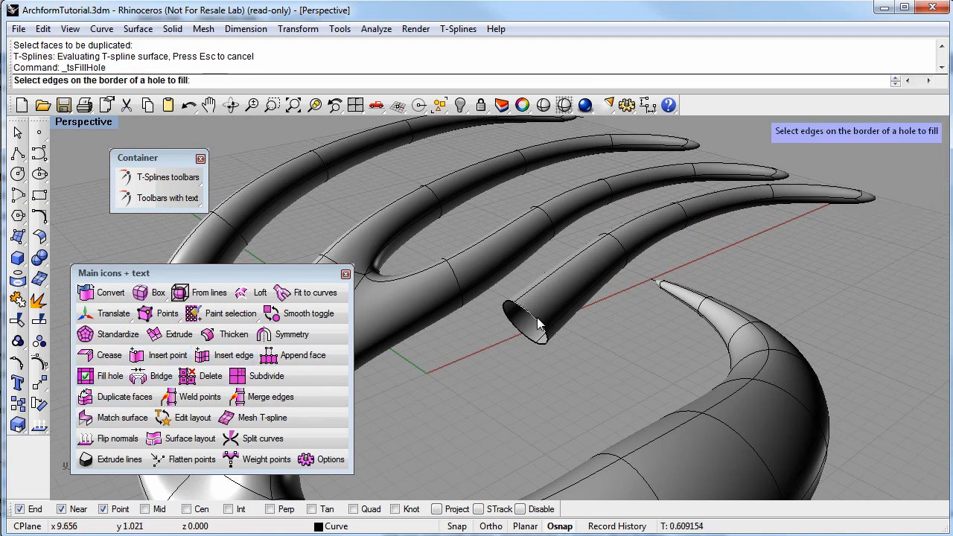
{"action": "left_click", "coordinate": [537, 318]}
{"action": "key", "text": "Return"}
- Switch both the branching surface and the capped arm copy to box display with the smooth toggle
{"action": "mouse_move", "coordinate": [601, 331]}
{"action": "right_mouse_down"}
{"action": "mouse_move", "coordinate": [504, 351]}
{"action": "mouse_move", "coordinate": [510, 386]}
{"action": "mouse_move", "coordinate": [543, 376]}
{"action": "mouse_move", "coordinate": [511, 420]}
{"action": "mouse_move", "coordinate": [509, 323]}
{"action": "mouse_move", "coordinate": [522, 373]}
{"action": "mouse_move", "coordinate": [573, 372]}
{"action": "mouse_move", "coordinate": [469, 365]}
{"action": "mouse_move", "coordinate": [376, 340]}
{"action": "right_mouse_up"}
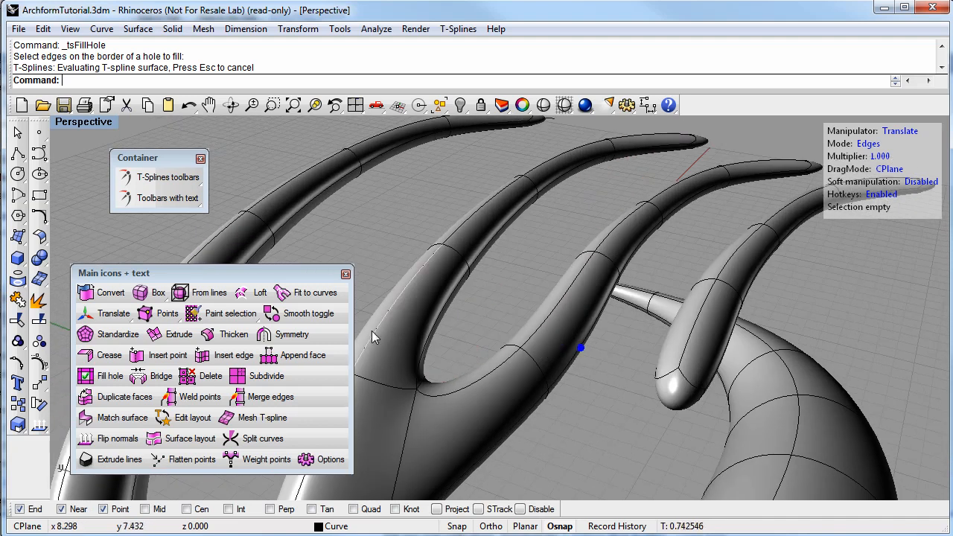
{"action": "left_click", "coordinate": [317, 315]}
{"action": "left_click", "coordinate": [694, 344]}
{"action": "left_click", "coordinate": [570, 344]}
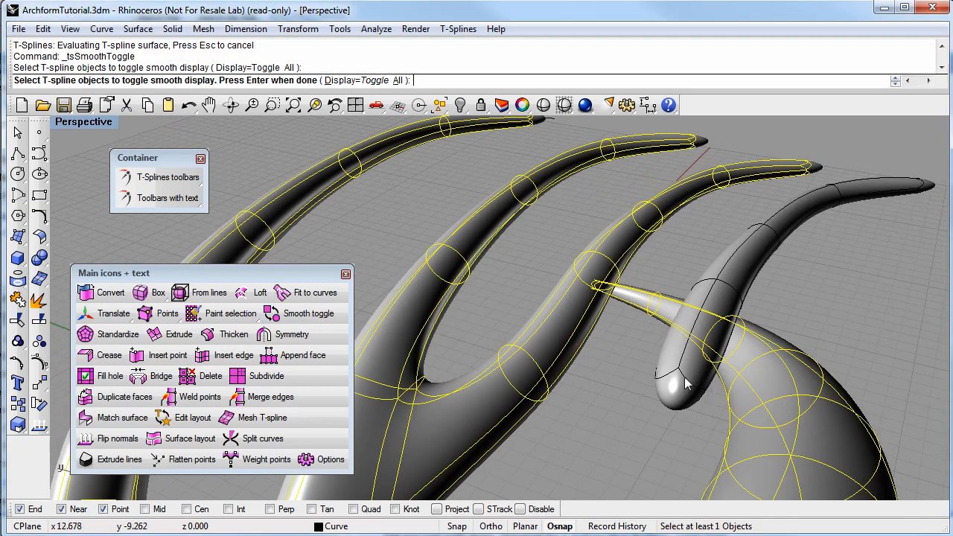
{"action": "left_click", "coordinate": [674, 380]}
{"action": "key", "text": "Return"}
- Move the capped arm copy in object mode so it sits beside and slightly below the outermost arm, with their side faces opposite each other
{"action": "right_click_drag", "start_coordinate": [626, 405], "coordinate": [596, 313]}
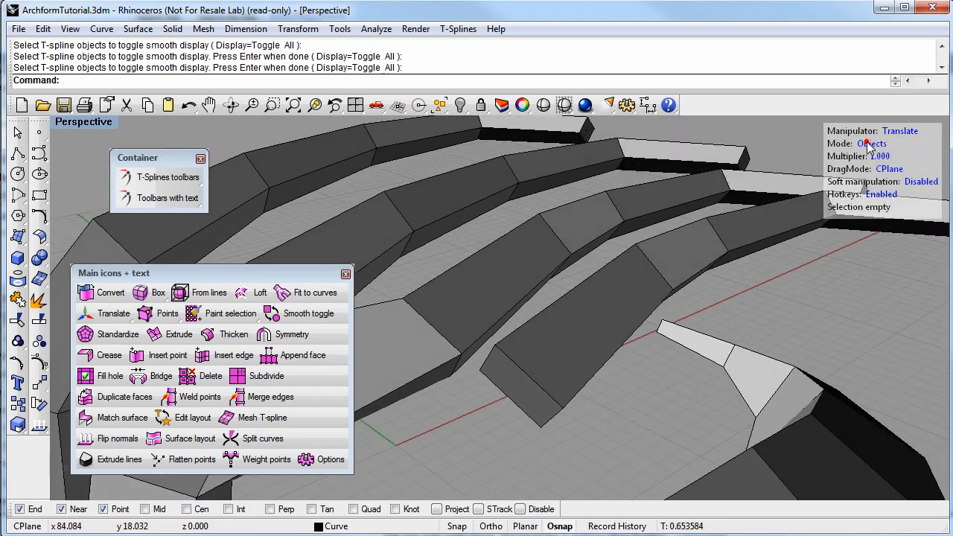
{"action": "left_click", "coordinate": [757, 223]}
{"action": "right_click_drag", "start_coordinate": [757, 224], "coordinate": [718, 241]}
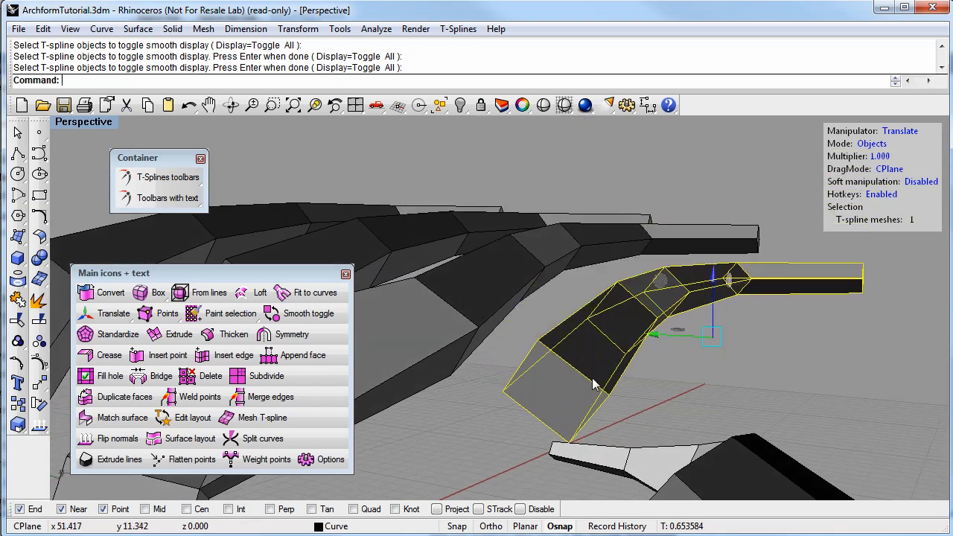
{"action": "left_click", "coordinate": [463, 448]}
{"action": "right_click_drag", "start_coordinate": [463, 447], "coordinate": [666, 313]}
{"action": "left_click", "coordinate": [643, 332]}
{"action": "left_click_drag", "start_coordinate": [658, 302], "coordinate": [636, 319]}
{"action": "left_click", "coordinate": [793, 370]}
{"action": "right_click_drag", "start_coordinate": [739, 410], "coordinate": [570, 405]}
{"action": "left_click", "coordinate": [600, 401]}
{"action": "left_click_drag", "start_coordinate": [692, 404], "coordinate": [734, 402]}
{"action": "left_click", "coordinate": [446, 442]}
{"action": "right_click_drag", "start_coordinate": [477, 430], "coordinate": [512, 377]}
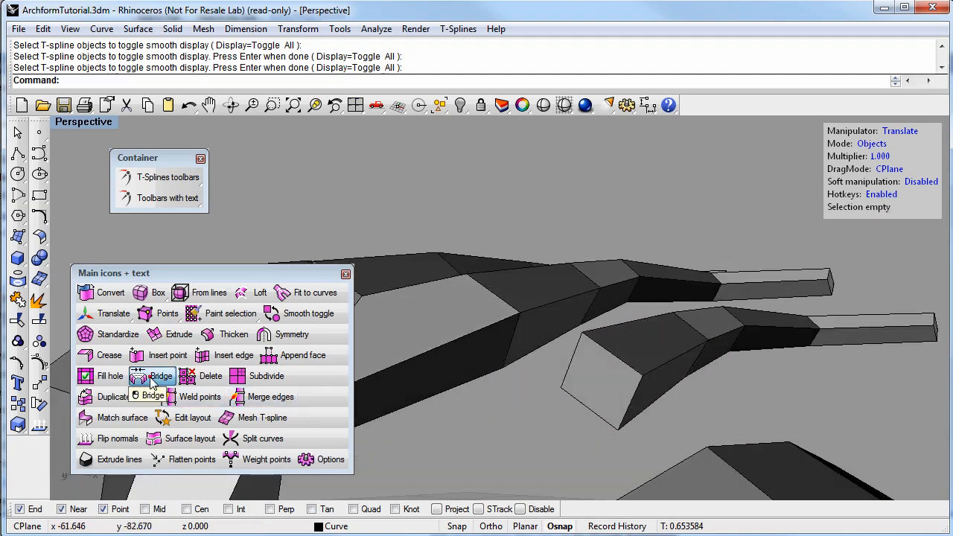
- Start a Bridge and choose the facing side faces of the outermost arm and the capped copy as its two face groups
{"action": "left_click", "coordinate": [161, 376]}
{"action": "right_click_drag", "start_coordinate": [566, 402], "coordinate": [549, 355]}
{"action": "left_click", "coordinate": [501, 362]}
{"action": "right_click", "coordinate": [492, 348]}
{"action": "left_click", "coordinate": [652, 408]}
{"action": "right_click", "coordinate": [447, 389]}
{"action": "right_click_drag", "start_coordinate": [447, 389], "coordinate": [511, 389]}
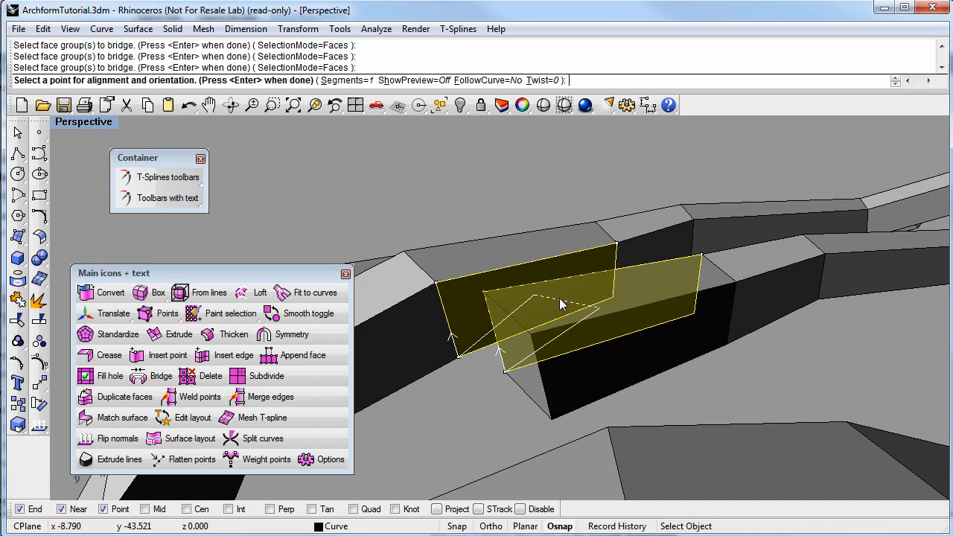
- Try different alignment corners for the bridge, ending with matching lower corners on both faces
{"action": "left_click", "coordinate": [485, 294]}
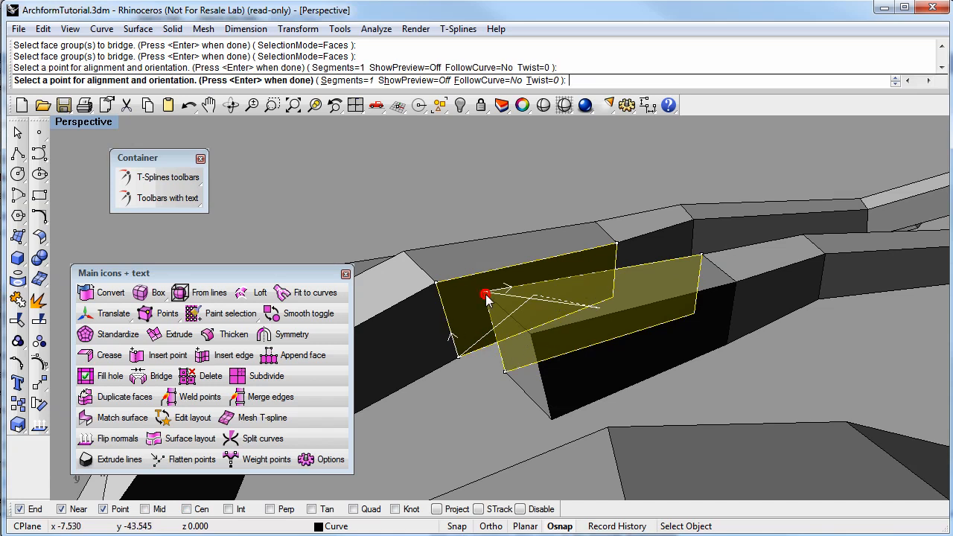
{"action": "left_click", "coordinate": [437, 285]}
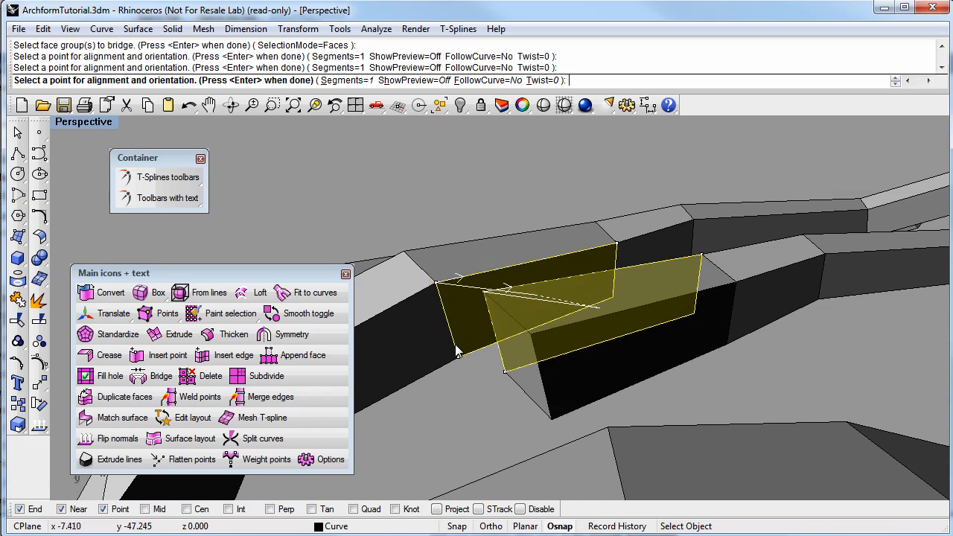
{"action": "left_click", "coordinate": [437, 289]}
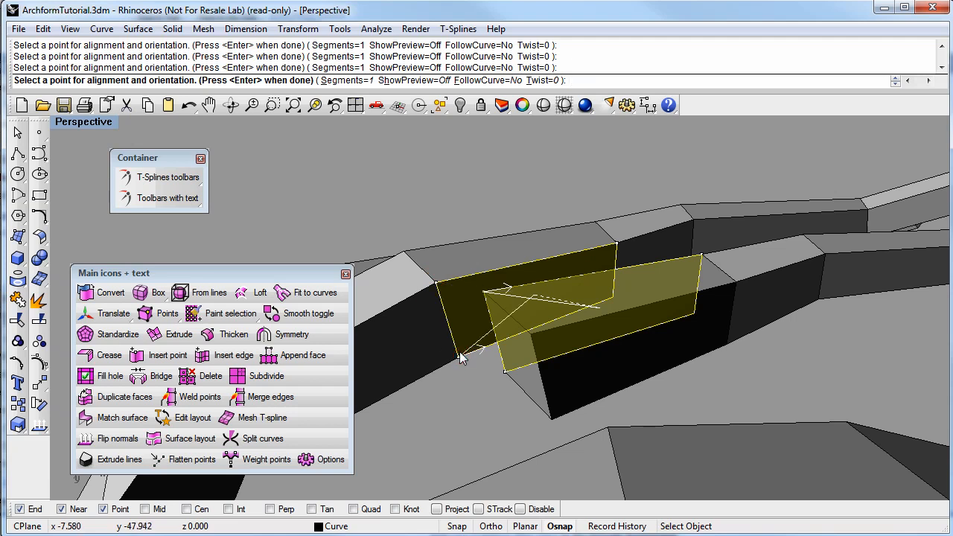
{"action": "left_click", "coordinate": [506, 371]}
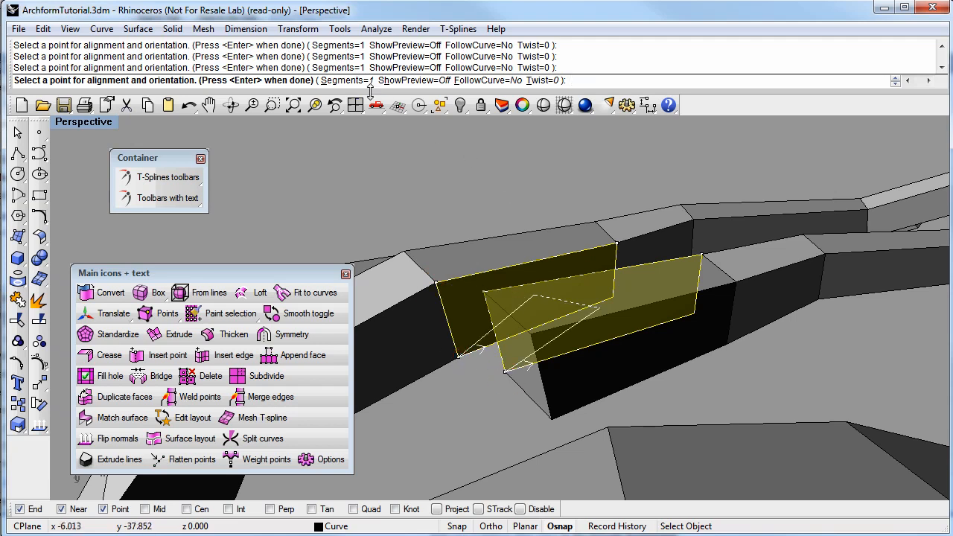
- Turn on the bridge preview, test the alignment points until the faces line up, and create the one-segment bridge
{"action": "left_click", "coordinate": [414, 81]}
{"action": "left_click", "coordinate": [486, 293]}
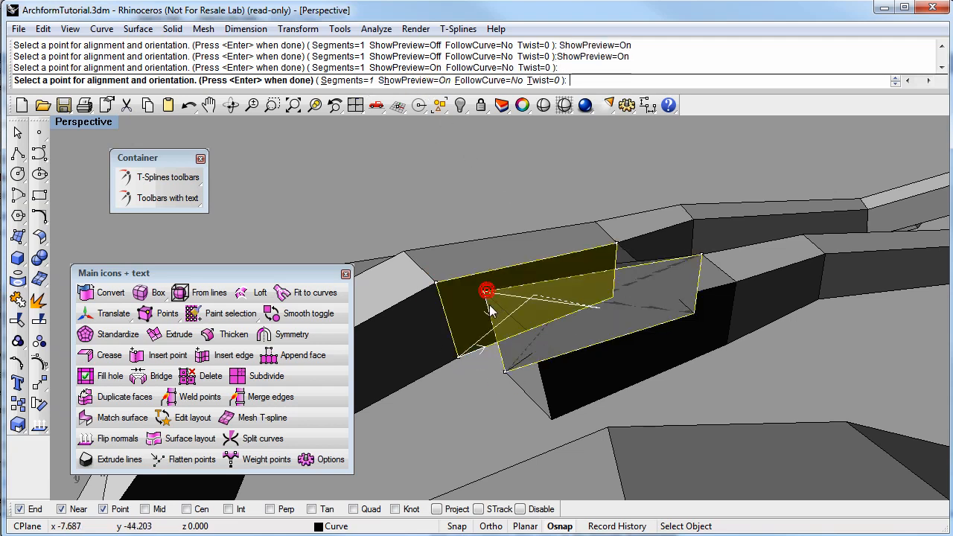
{"action": "right_click_drag", "start_coordinate": [484, 293], "coordinate": [658, 396]}
{"action": "left_click", "coordinate": [614, 450]}
{"action": "mouse_move", "coordinate": [614, 451]}
{"action": "right_mouse_down"}
{"action": "mouse_move", "coordinate": [549, 436]}
{"action": "mouse_move", "coordinate": [492, 399]}
{"action": "mouse_move", "coordinate": [472, 366]}
{"action": "right_mouse_up"}
{"action": "left_click", "coordinate": [543, 378]}
{"action": "mouse_move", "coordinate": [543, 379]}
{"action": "right_mouse_down"}
{"action": "mouse_move", "coordinate": [658, 365]}
{"action": "mouse_move", "coordinate": [585, 377]}
{"action": "mouse_move", "coordinate": [580, 387]}
{"action": "mouse_move", "coordinate": [585, 357]}
{"action": "mouse_move", "coordinate": [551, 373]}
{"action": "mouse_move", "coordinate": [562, 391]}
{"action": "right_mouse_up"}
{"action": "right_click", "coordinate": [551, 368]}
{"action": "right_click_drag", "start_coordinate": [692, 358], "coordinate": [683, 415]}
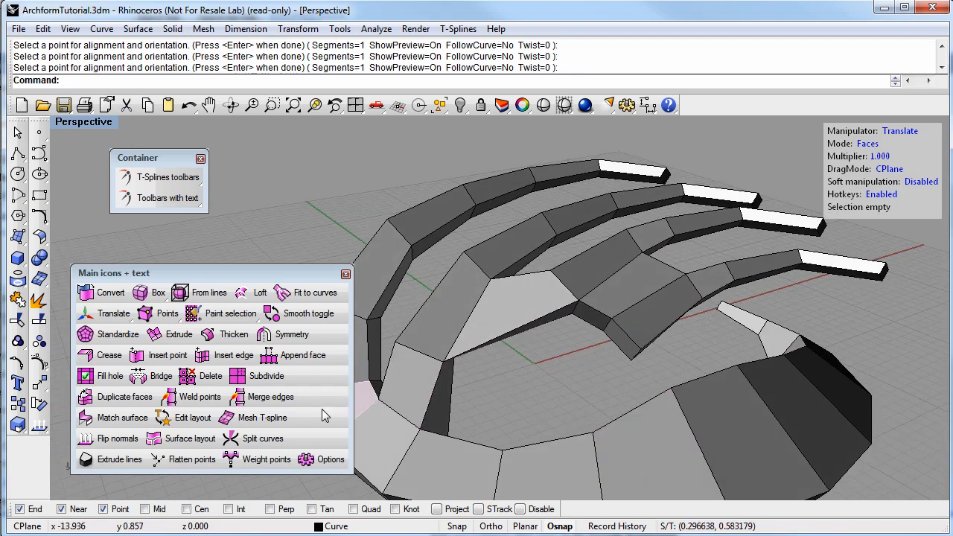
- Switch the bridged surface to smooth display and inspect the new webbed joint from several sides
{"action": "left_click", "coordinate": [296, 316]}
{"action": "left_click", "coordinate": [541, 311]}
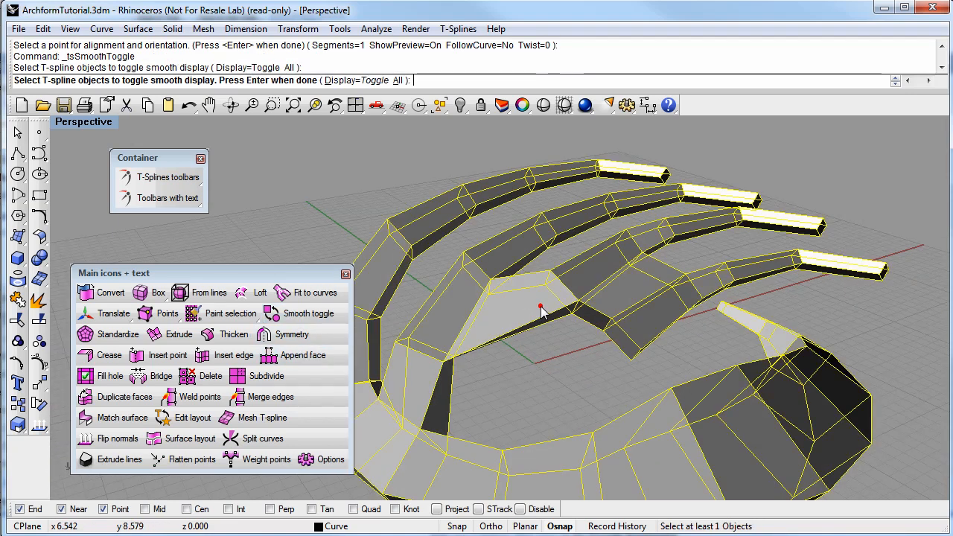
{"action": "key", "text": "Return"}
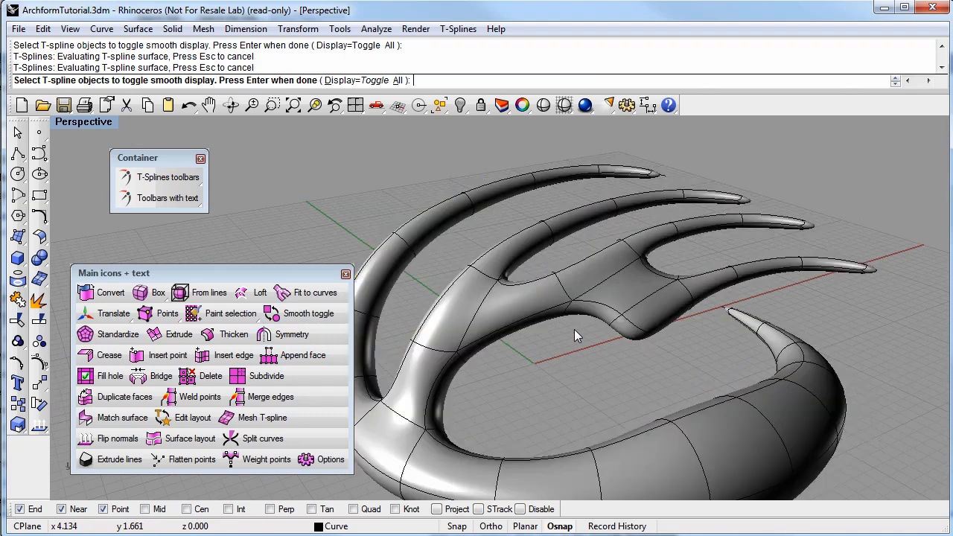
{"action": "right_click_drag", "start_coordinate": [549, 350], "coordinate": [612, 357]}
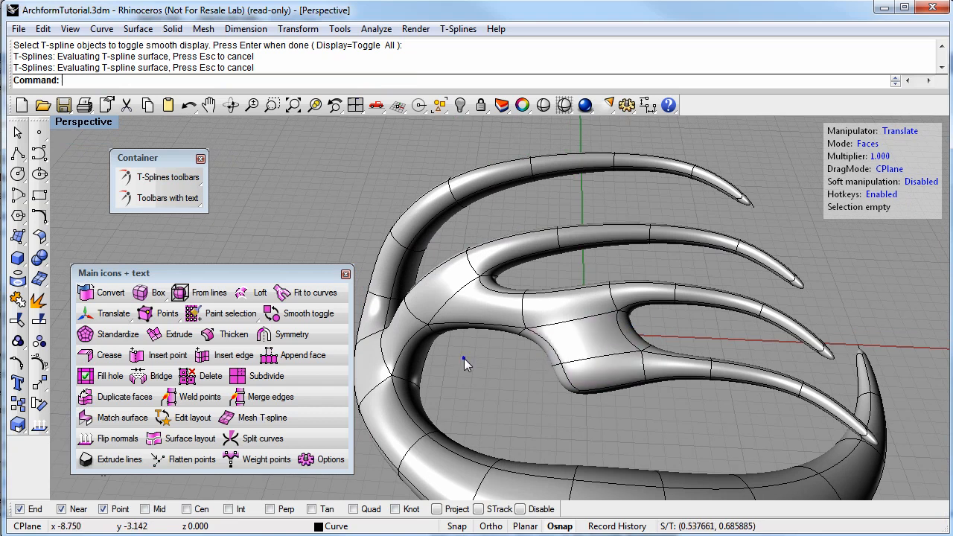
{"action": "right_click_drag", "start_coordinate": [464, 358], "coordinate": [561, 381]}
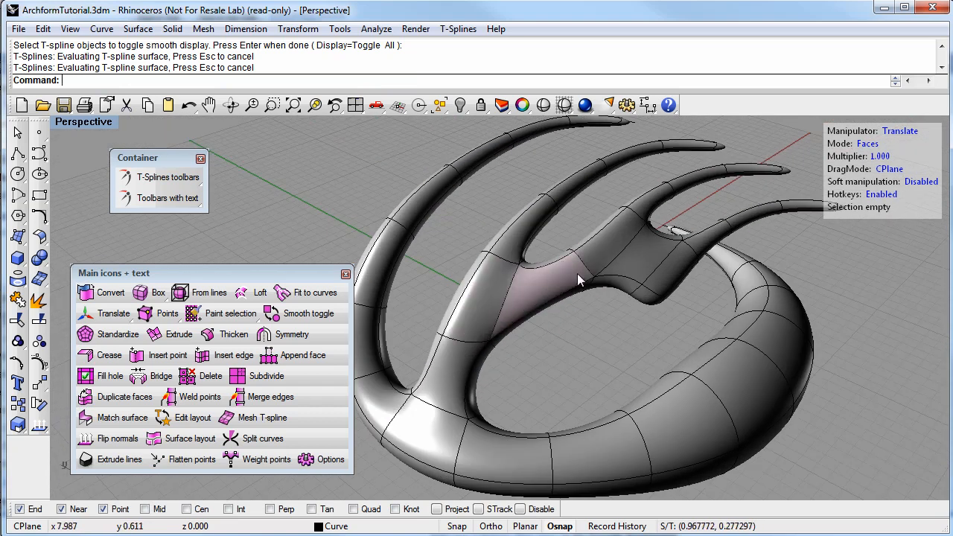
{"action": "right_click_drag", "start_coordinate": [515, 291], "coordinate": [605, 332]}
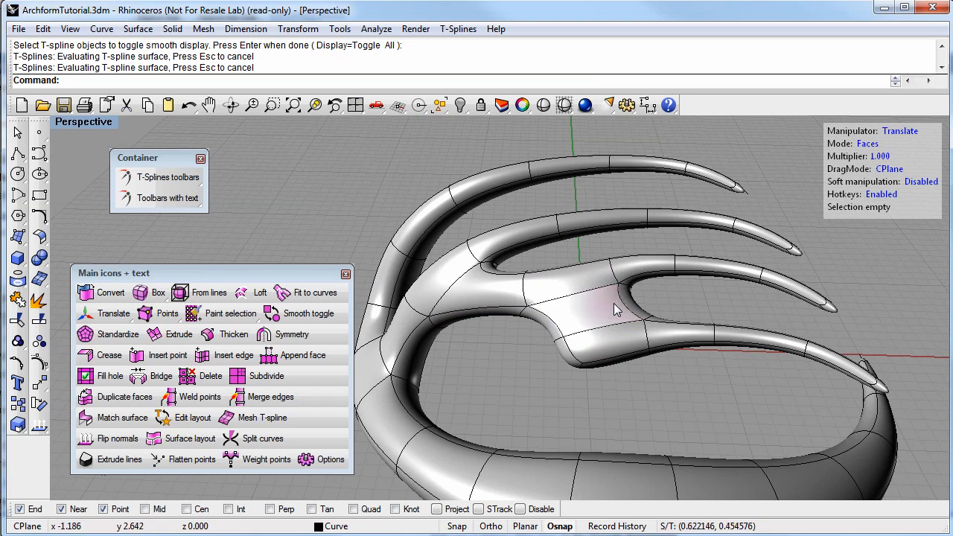
{"action": "right_click_drag", "start_coordinate": [609, 350], "coordinate": [550, 337]}
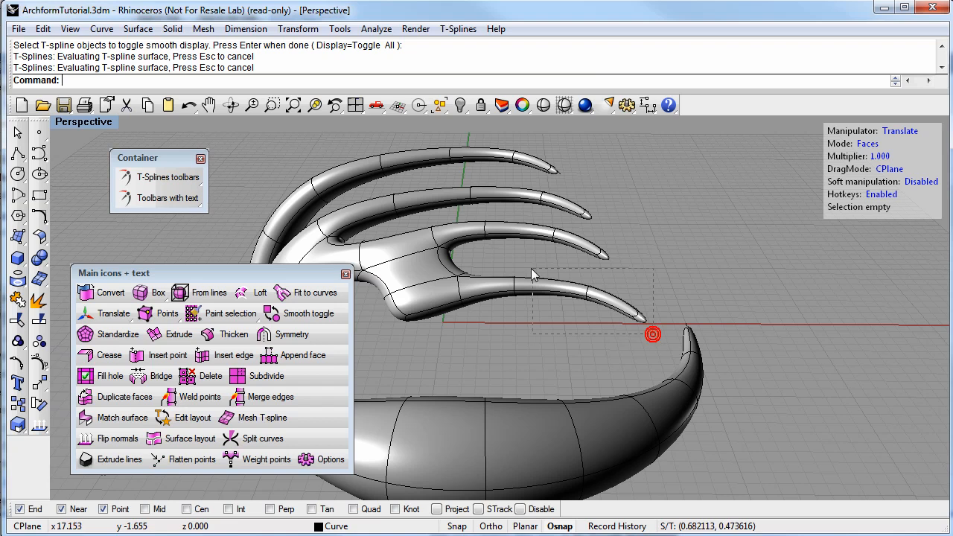
- Duplicate the faces of the outermost arm from beyond the joint to its tip, and move the copy sideways away from it
{"action": "left_click_drag", "start_coordinate": [500, 264], "coordinate": [502, 266]}
{"action": "right_click_drag", "start_coordinate": [506, 274], "coordinate": [460, 311]}
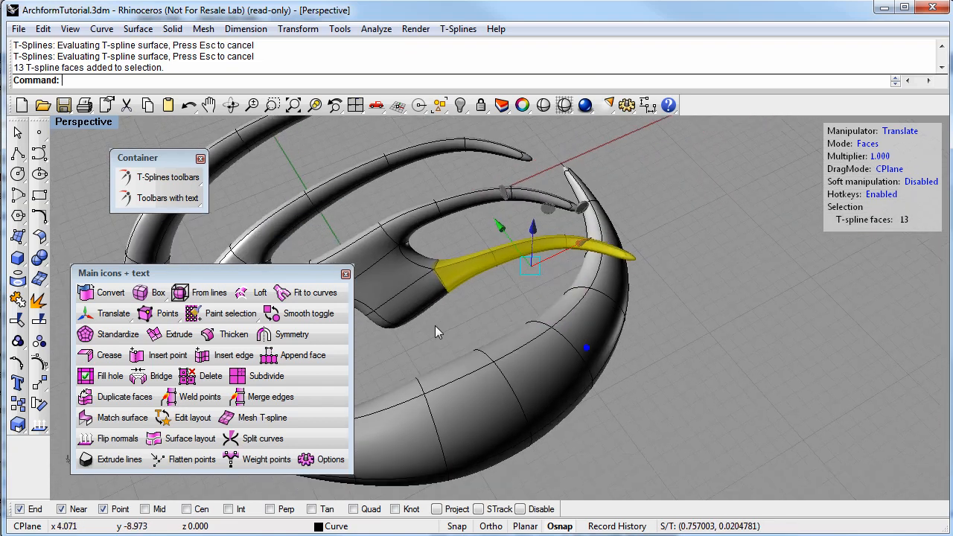
{"action": "left_click", "coordinate": [141, 401]}
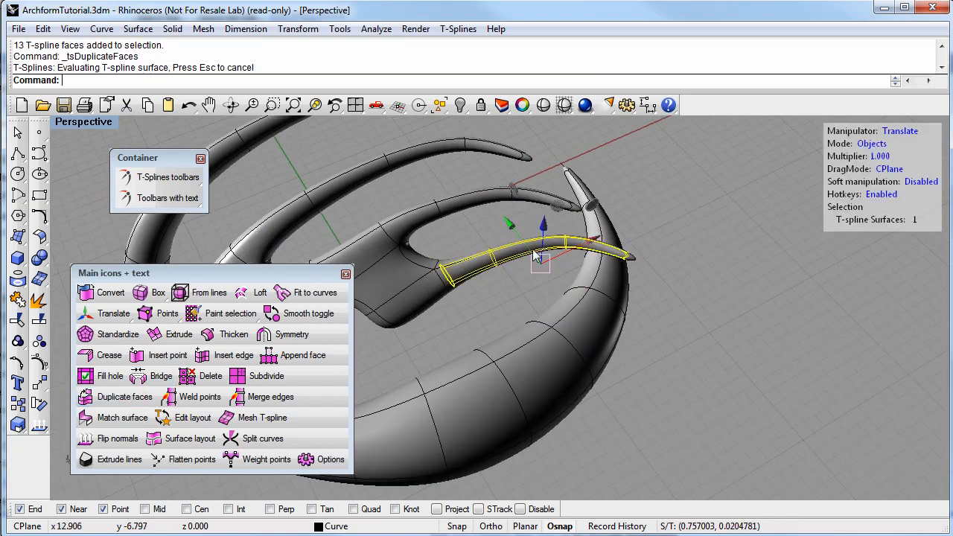
{"action": "left_click_drag", "start_coordinate": [510, 228], "coordinate": [513, 305]}
{"action": "left_click", "coordinate": [675, 385]}
{"action": "right_click_drag", "start_coordinate": [675, 385], "coordinate": [565, 280]}
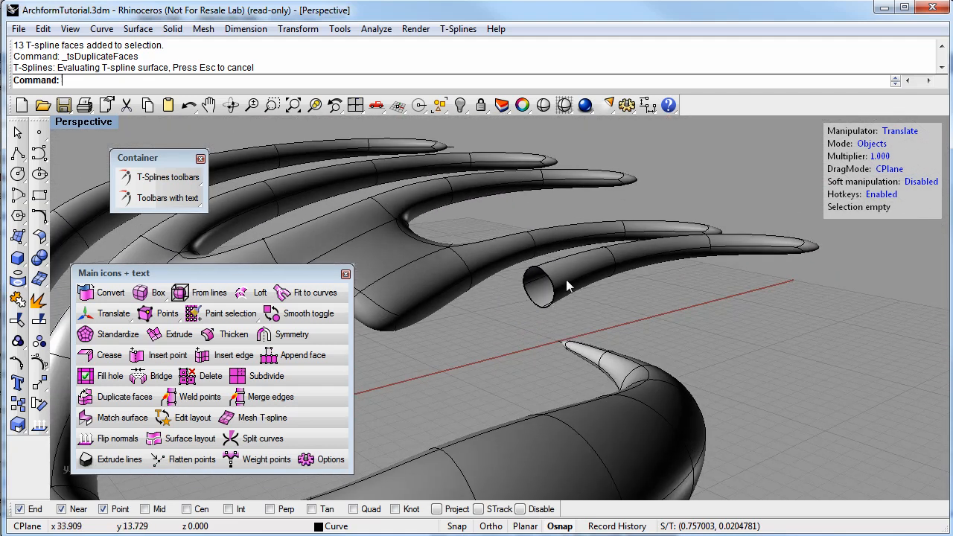
- Lower the duplicated arm below the outermost arm
{"action": "left_click", "coordinate": [567, 277]}
{"action": "left_click_drag", "start_coordinate": [574, 286], "coordinate": [571, 324]}
{"action": "left_click", "coordinate": [469, 315]}
{"action": "right_click_drag", "start_coordinate": [469, 315], "coordinate": [451, 344]}
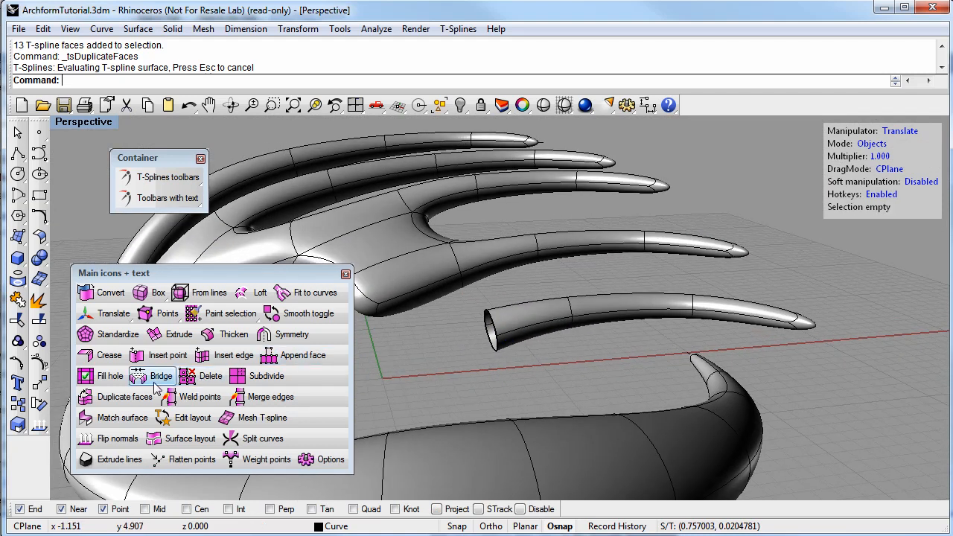
- Fill the hole at the open end of the newly duplicated arm
{"action": "left_click", "coordinate": [102, 376]}
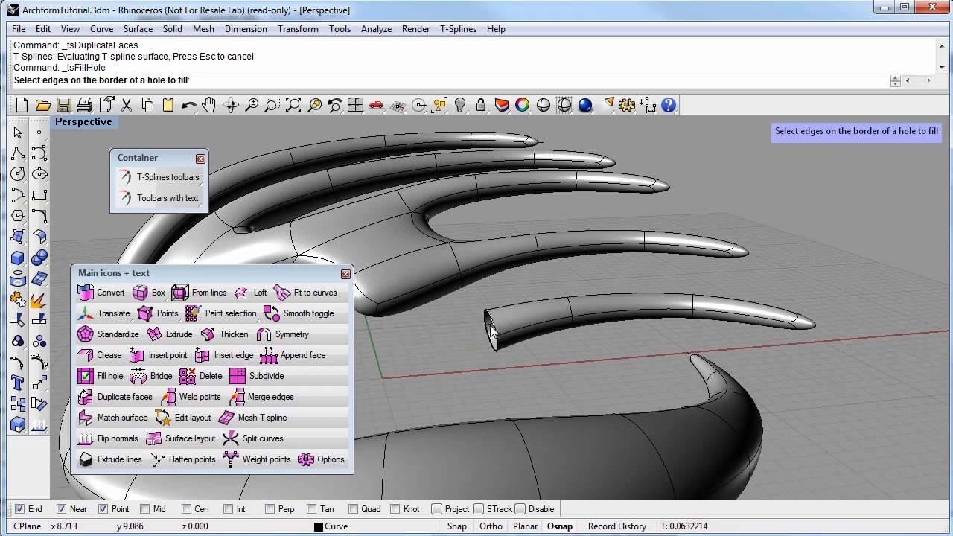
{"action": "left_click", "coordinate": [492, 329]}
{"action": "key", "text": "Return"}
{"action": "right_click_drag", "start_coordinate": [459, 385], "coordinate": [603, 311]}
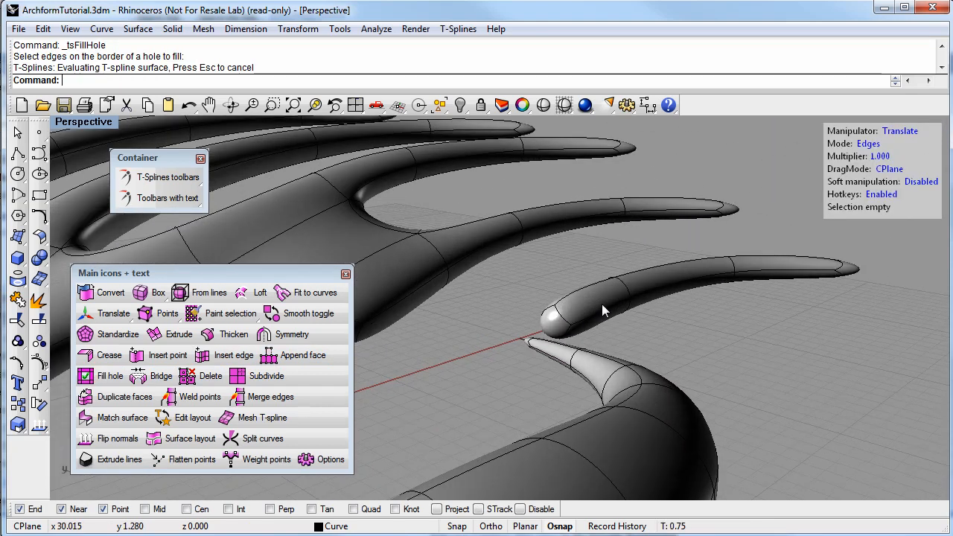
- Reposition the newly capped arm in object mode so its base lies alongside the outermost arm's side face
{"action": "left_click", "coordinate": [868, 144]}
{"action": "left_click", "coordinate": [734, 283]}
{"action": "right_click_drag", "start_coordinate": [733, 283], "coordinate": [686, 247]}
{"action": "left_click_drag", "start_coordinate": [620, 239], "coordinate": [581, 260]}
{"action": "left_click", "coordinate": [750, 350]}
{"action": "mouse_move", "coordinate": [681, 368]}
{"action": "right_mouse_down"}
{"action": "mouse_move", "coordinate": [516, 359]}
{"action": "mouse_move", "coordinate": [491, 341]}
{"action": "mouse_move", "coordinate": [481, 349]}
{"action": "right_mouse_up"}
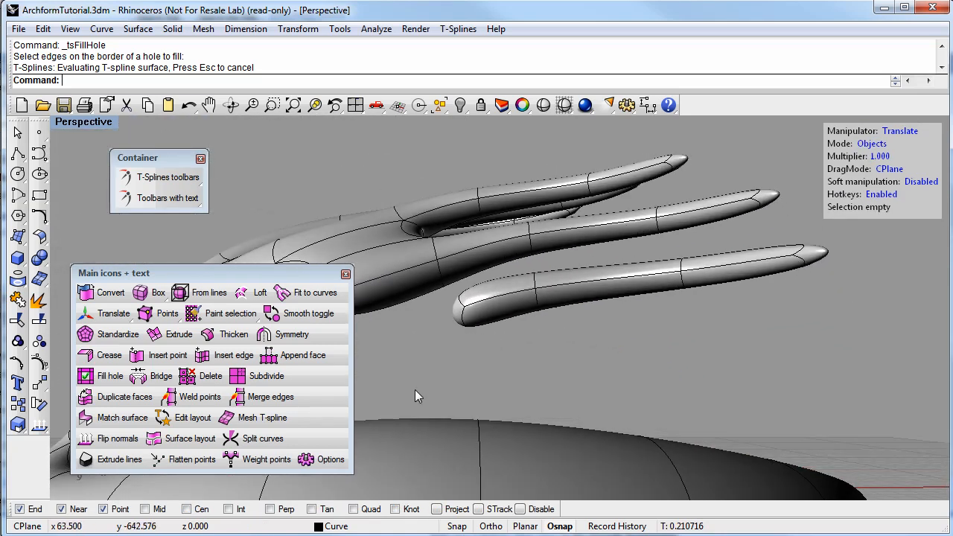
- Bridge the outermost arm's side face to the facing side face of the newly capped arm with one segment
{"action": "left_click", "coordinate": [159, 376]}
{"action": "left_click", "coordinate": [455, 262]}
{"action": "right_click_drag", "start_coordinate": [456, 262], "coordinate": [496, 376]}
{"action": "left_click", "coordinate": [542, 334]}
{"action": "key", "text": "Return"}
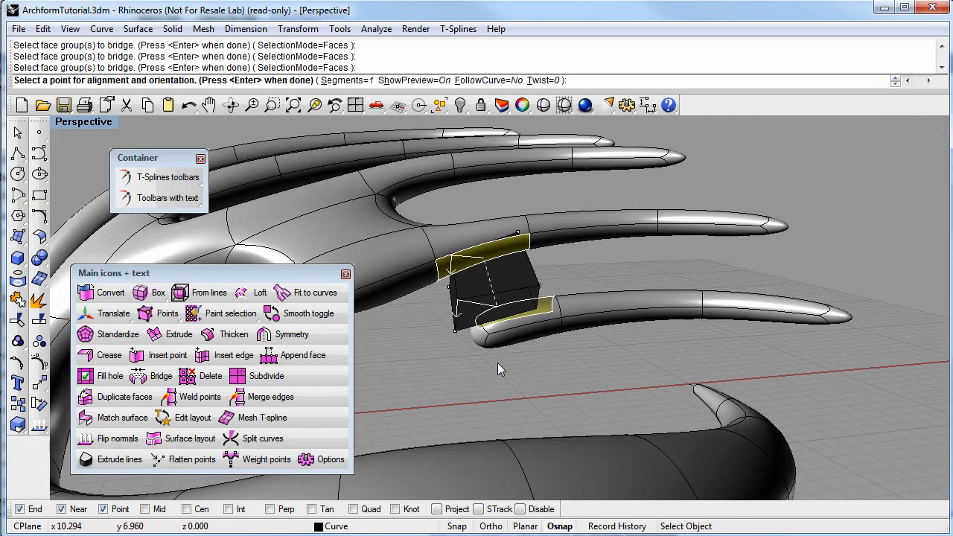
{"action": "left_click", "coordinate": [521, 340]}
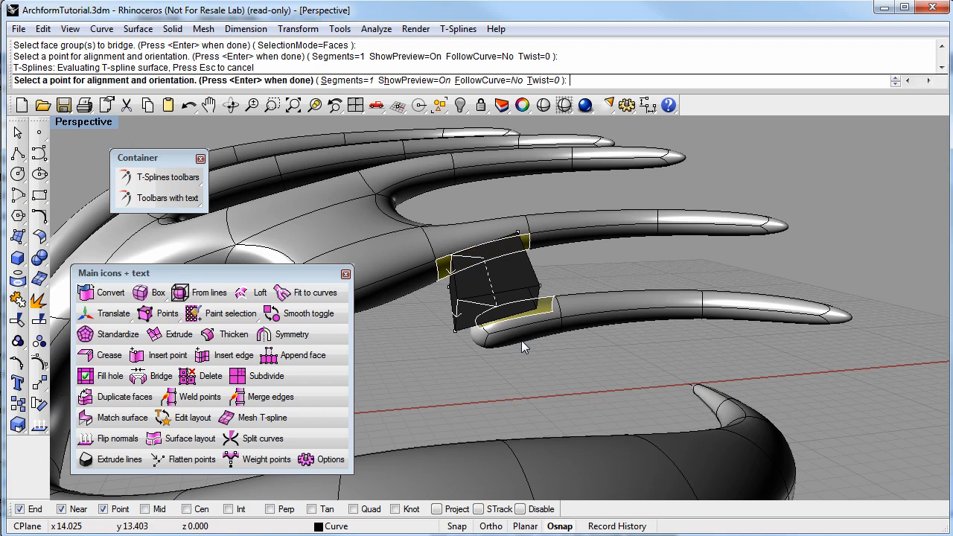
{"action": "key", "text": "Return"}
- Select the tip faces of the newest arm and move them to reshape its end
{"action": "right_click_drag", "start_coordinate": [552, 373], "coordinate": [614, 376]}
{"action": "left_click_drag", "start_coordinate": [613, 375], "coordinate": [613, 376]}
{"action": "right_click_drag", "start_coordinate": [613, 376], "coordinate": [600, 385]}
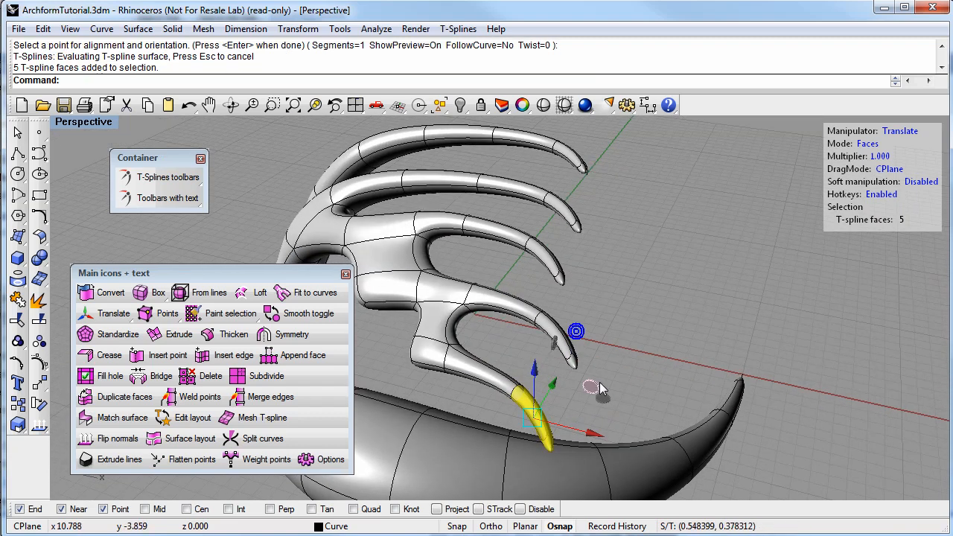
{"action": "left_click_drag", "start_coordinate": [606, 405], "coordinate": [612, 390]}
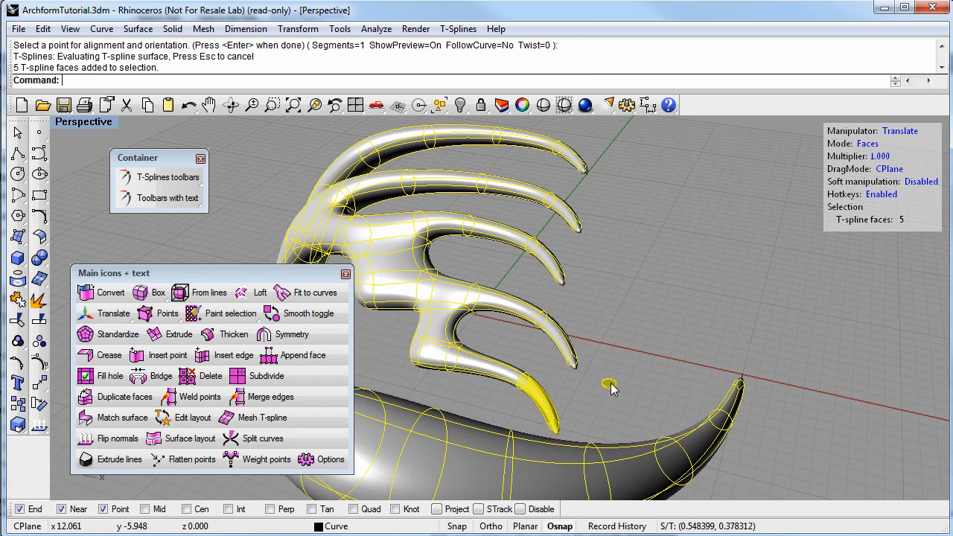
- Select the tip faces of the middle arm, adjust their position, and rotate them with the Rotate manipulator
{"action": "right_click_drag", "start_coordinate": [475, 326], "coordinate": [514, 323]}
{"action": "left_click_drag", "start_coordinate": [521, 331], "coordinate": [483, 295]}
{"action": "left_click_drag", "start_coordinate": [570, 287], "coordinate": [581, 290]}
{"action": "right_click_drag", "start_coordinate": [491, 311], "coordinate": [679, 241]}
{"action": "left_click", "coordinate": [897, 131]}
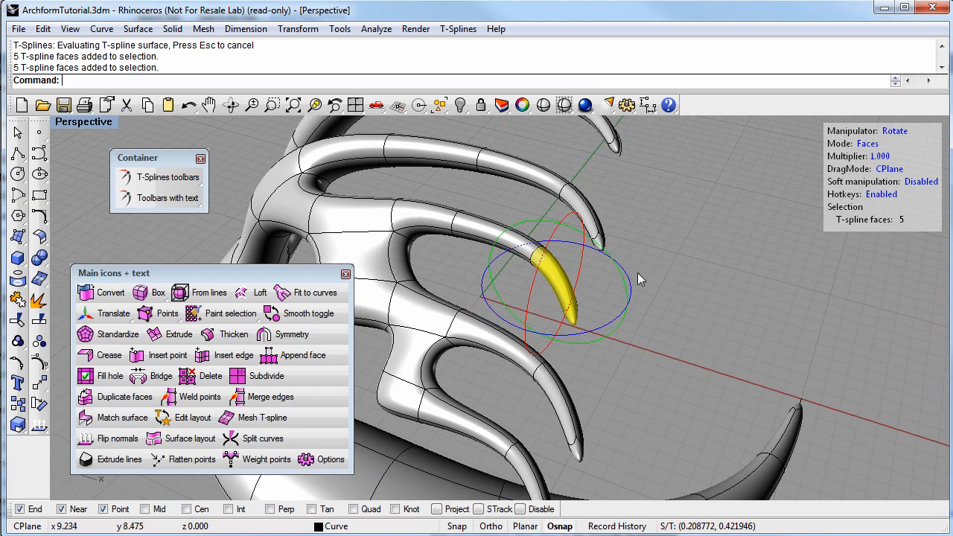
{"action": "left_click_drag", "start_coordinate": [593, 251], "coordinate": [690, 267]}
- Select the original guide curve running inside the first arm and hide it
{"action": "right_click_drag", "start_coordinate": [690, 268], "coordinate": [675, 303]}
{"action": "left_click_drag", "start_coordinate": [649, 269], "coordinate": [682, 307]}
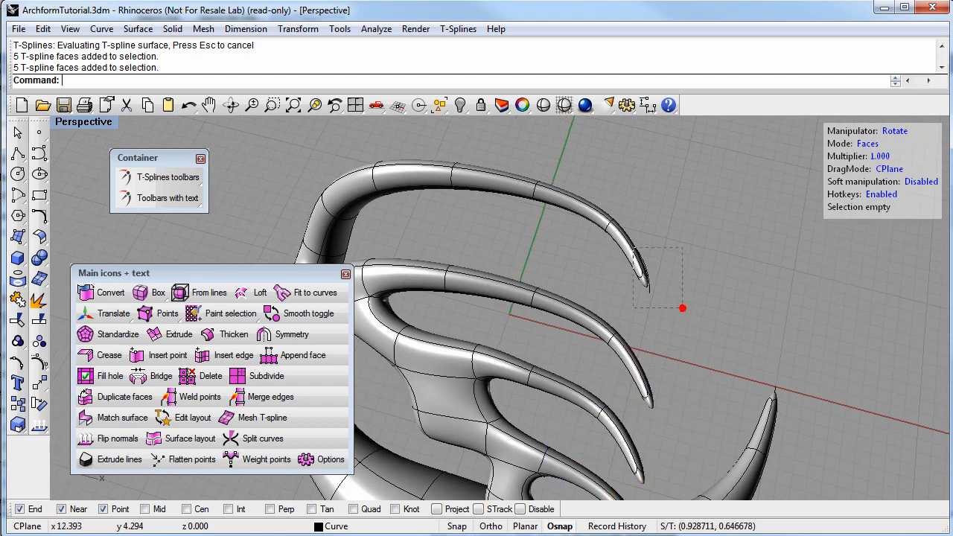
{"action": "left_click_drag", "start_coordinate": [590, 174], "coordinate": [590, 174]}
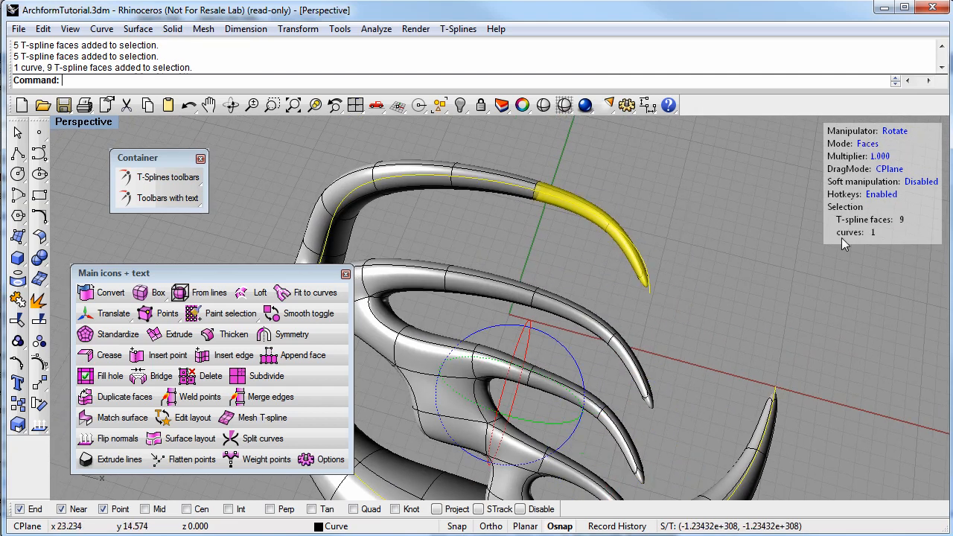
{"action": "left_click", "coordinate": [682, 289]}
{"action": "left_click", "coordinate": [650, 291]}
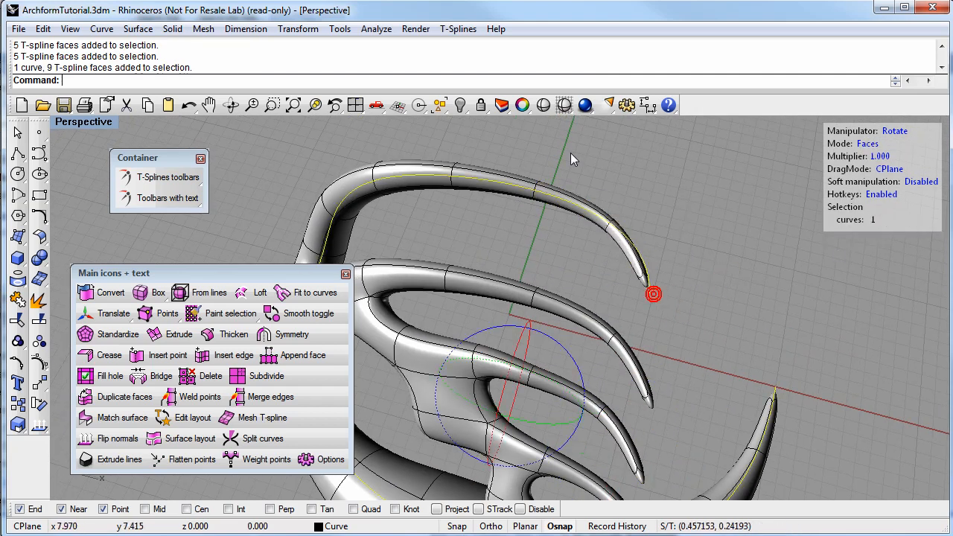
{"action": "left_click", "coordinate": [460, 105]}
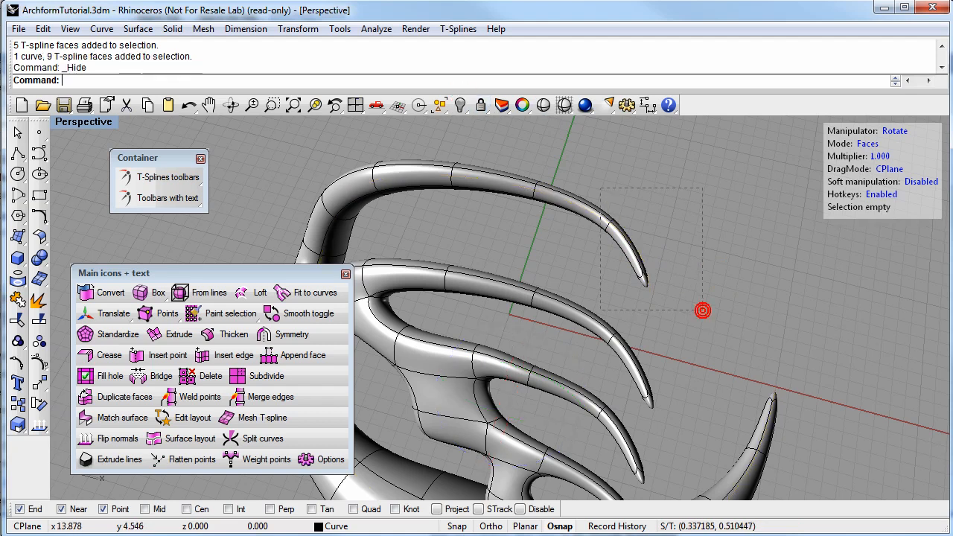
- Select the tip faces of the arm farthest from the large horn and stretch them along X with the Scale manipulator
{"action": "left_click_drag", "start_coordinate": [702, 309], "coordinate": [702, 310]}
{"action": "left_click", "coordinate": [896, 132]}
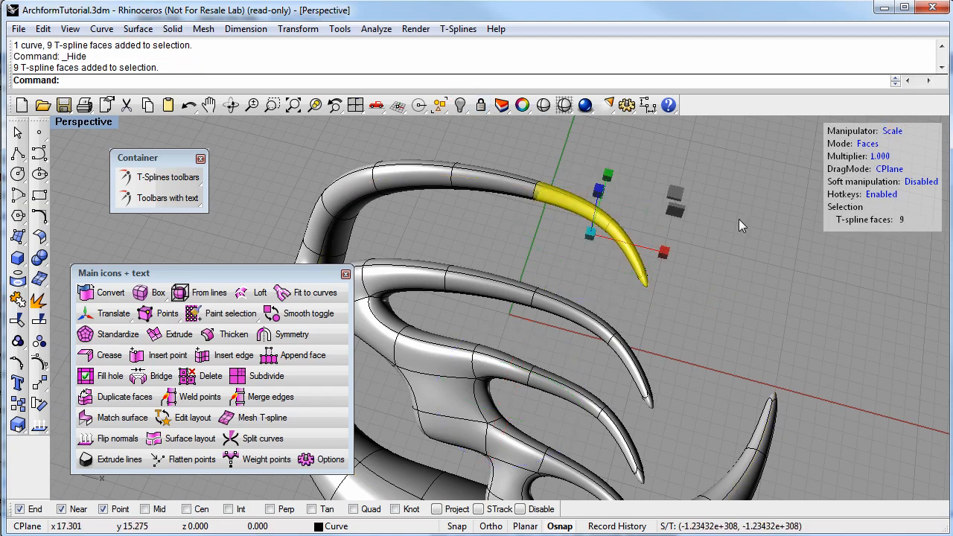
{"action": "left_click_drag", "start_coordinate": [665, 256], "coordinate": [707, 242]}
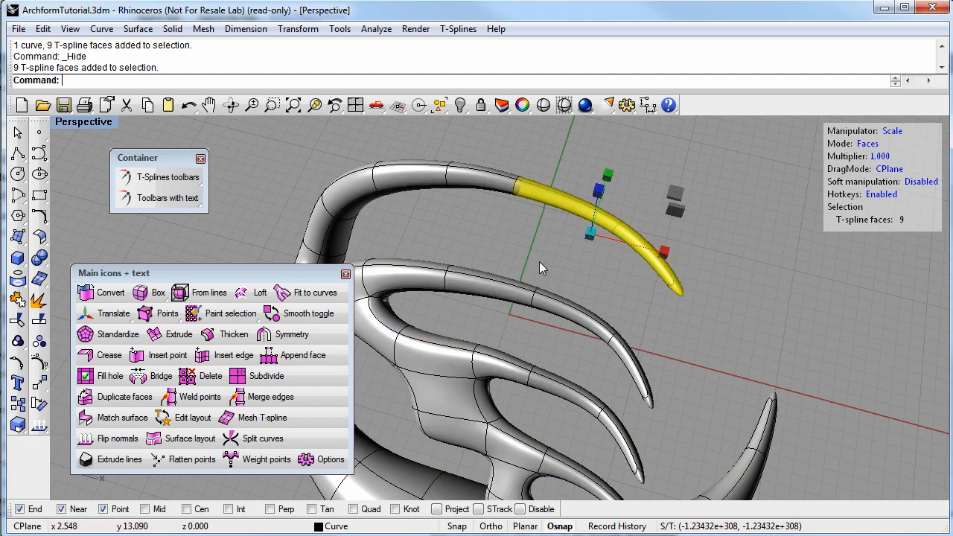
- Set the manipulator pivot at the inner end of the selected tip faces and scale them further along X
{"action": "left_click", "coordinate": [459, 29]}
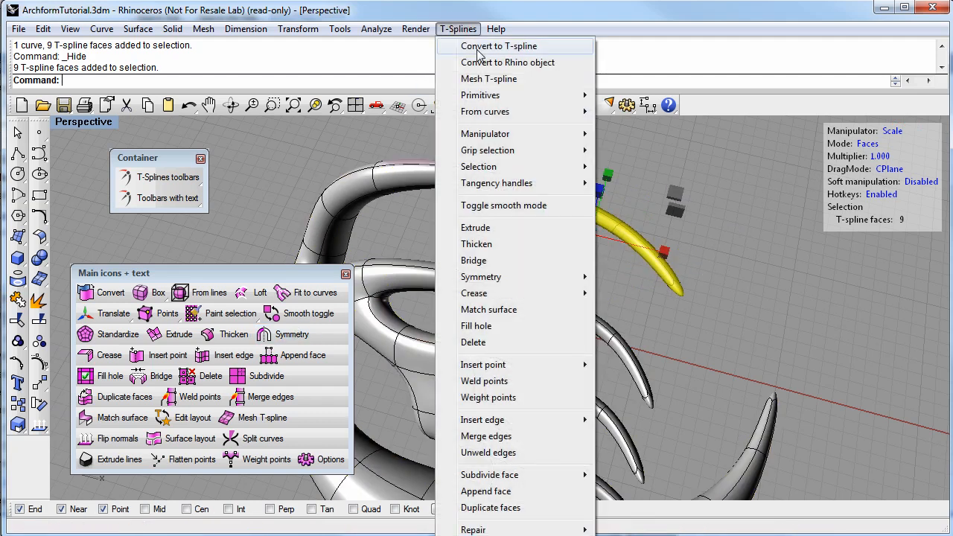
{"action": "mouse_move", "coordinate": [537, 134]}
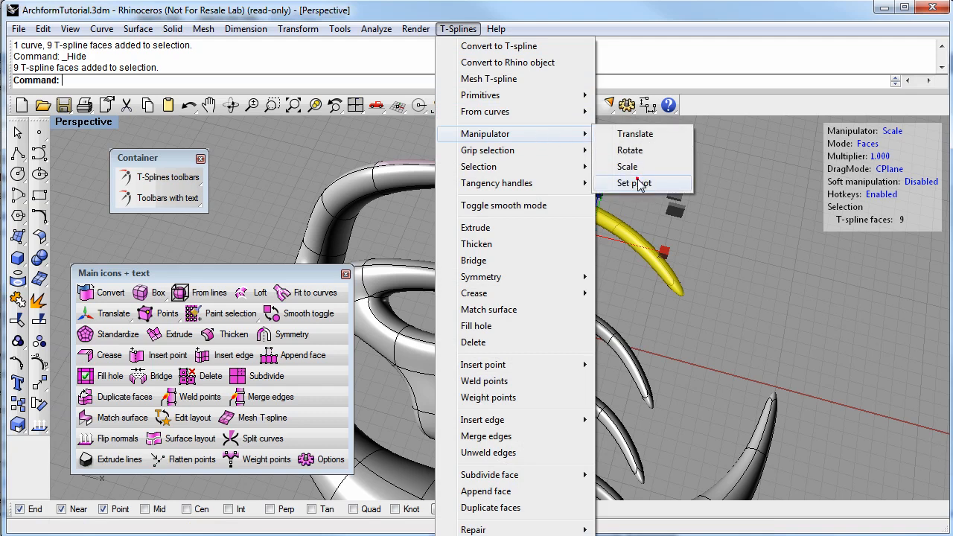
{"action": "left_click", "coordinate": [637, 183]}
{"action": "left_click", "coordinate": [514, 195]}
{"action": "left_click_drag", "start_coordinate": [584, 212], "coordinate": [599, 215]}
{"action": "right_click_drag", "start_coordinate": [596, 317], "coordinate": [574, 266]}
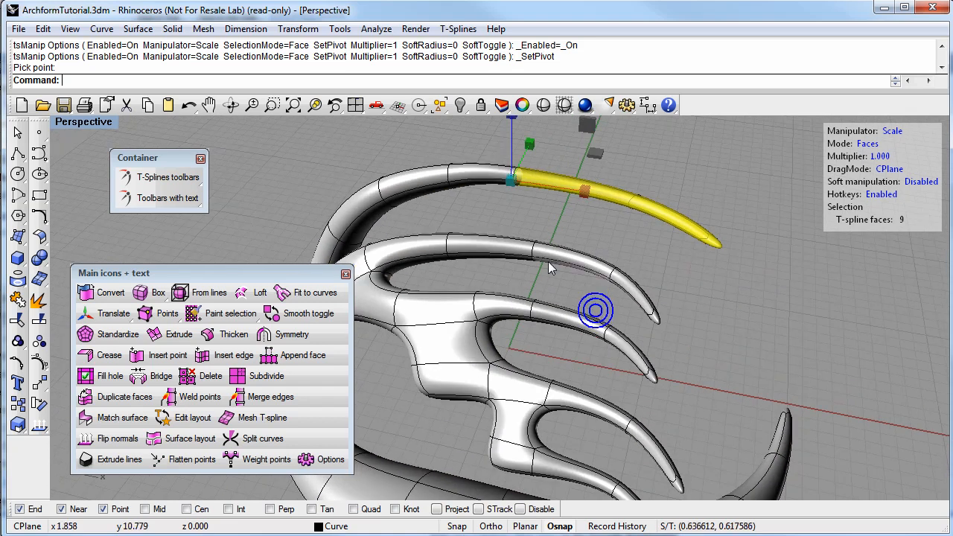
{"action": "left_click_drag", "start_coordinate": [677, 321], "coordinate": [633, 279]}
{"action": "left_click_drag", "start_coordinate": [601, 251], "coordinate": [600, 251]}
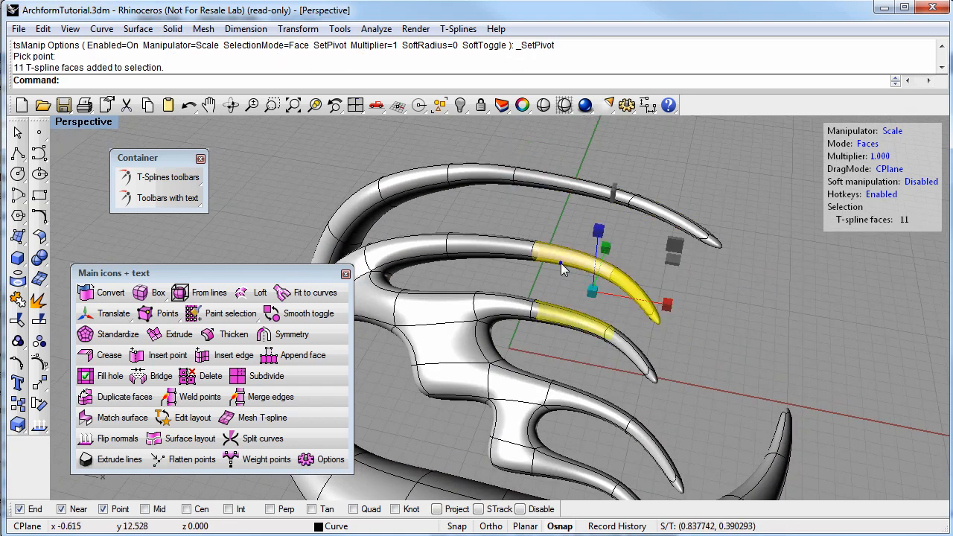
{"action": "right_click_drag", "start_coordinate": [600, 250], "coordinate": [579, 258]}
{"action": "left_click_drag", "start_coordinate": [595, 337], "coordinate": [593, 335], "text": "ctrl"}
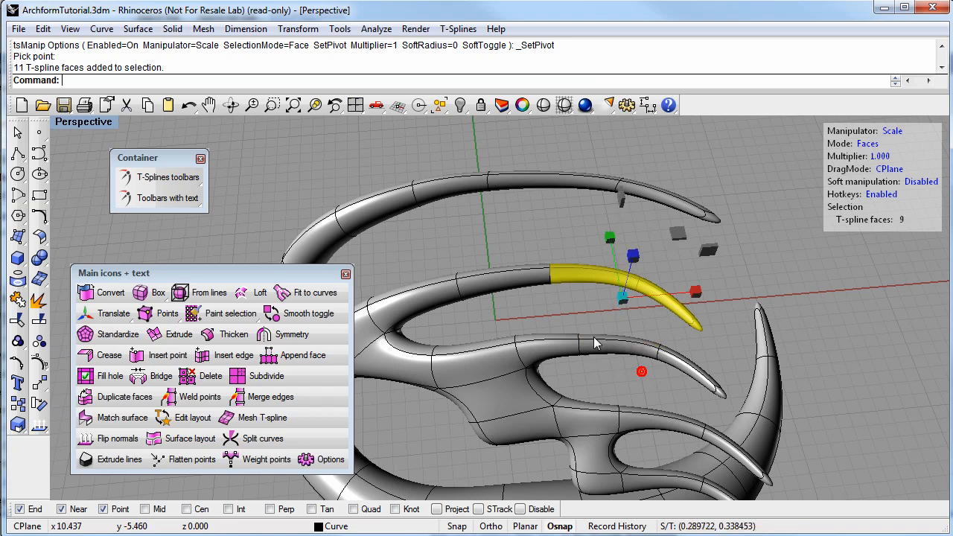
{"action": "left_click_drag", "start_coordinate": [521, 250], "coordinate": [524, 251], "text": "ctrl"}
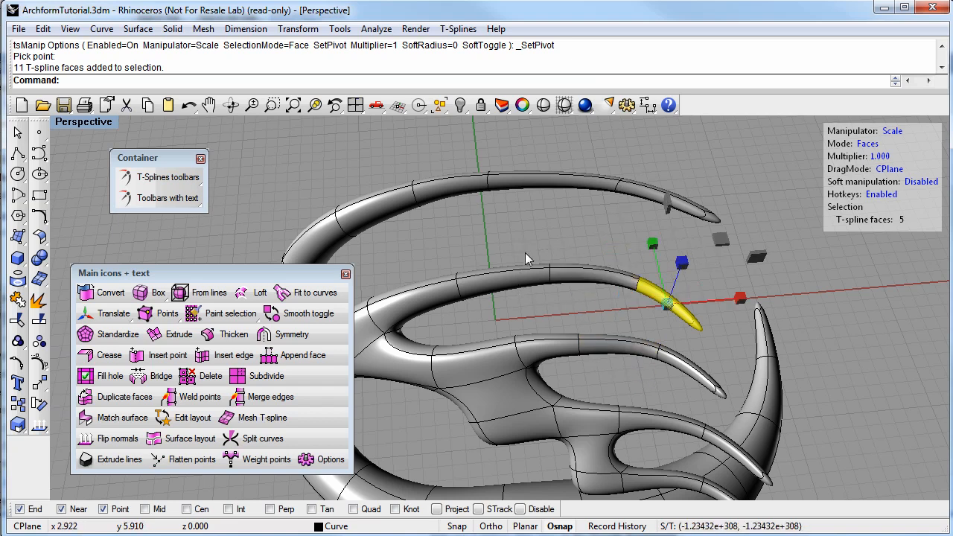
{"action": "left_click", "coordinate": [646, 312]}
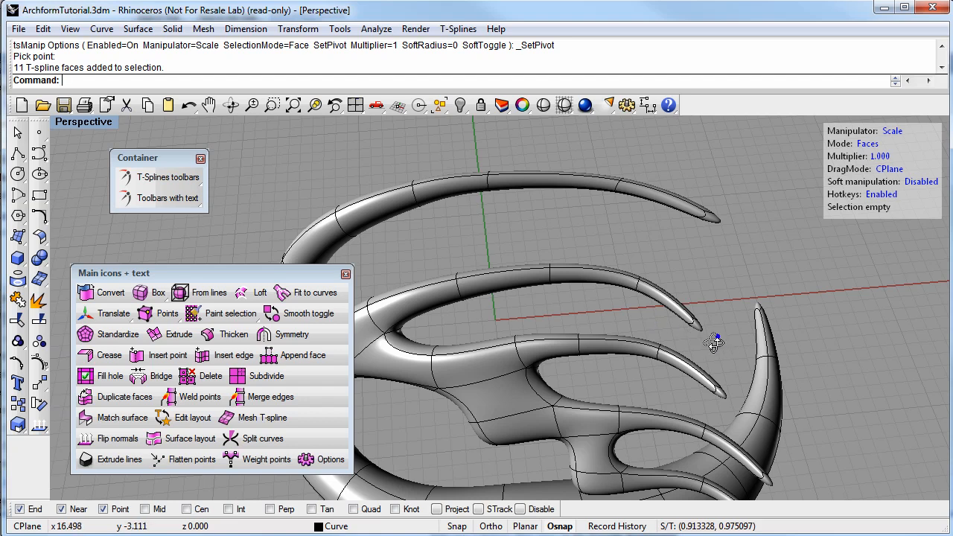
{"action": "right_click_drag", "start_coordinate": [718, 338], "coordinate": [711, 334]}
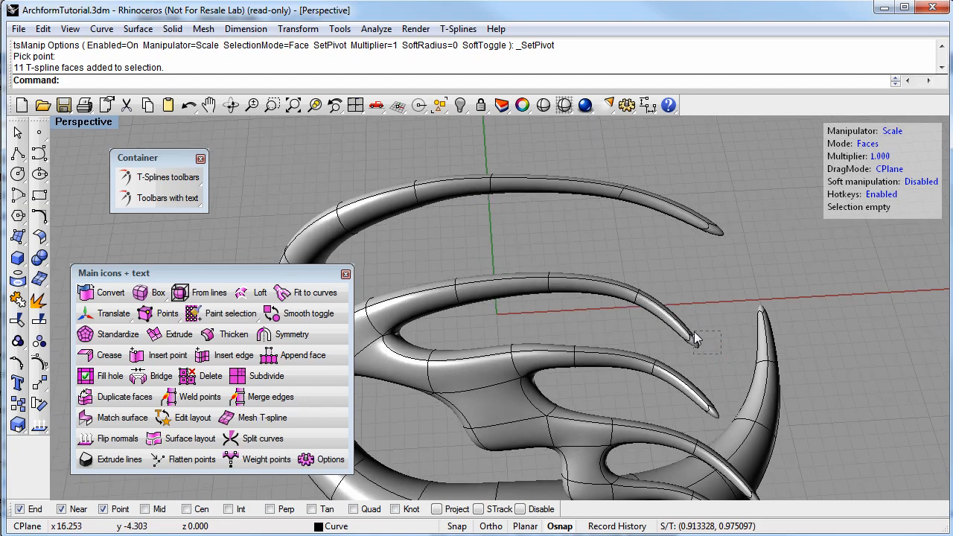
{"action": "left_click_drag", "start_coordinate": [638, 265], "coordinate": [571, 244]}
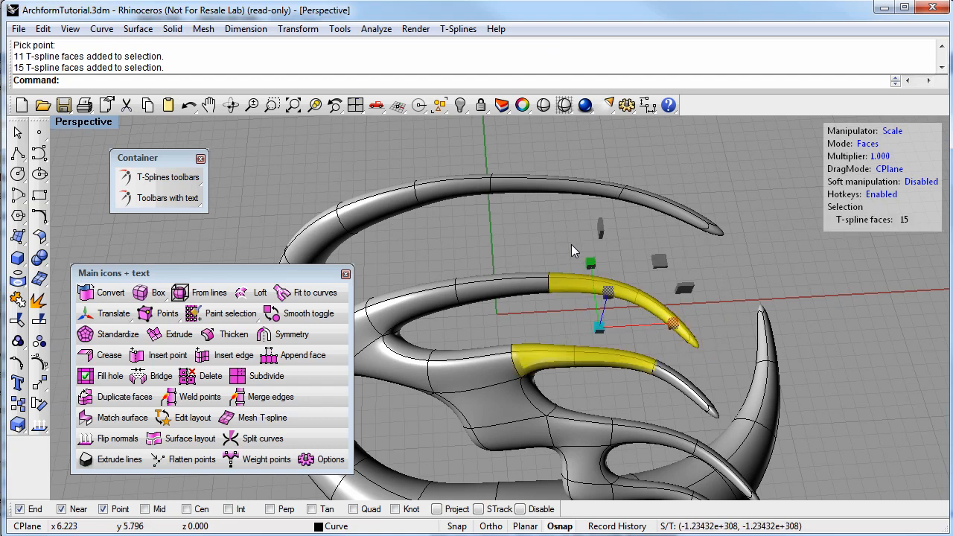
{"action": "left_click_drag", "start_coordinate": [497, 221], "coordinate": [658, 320]}
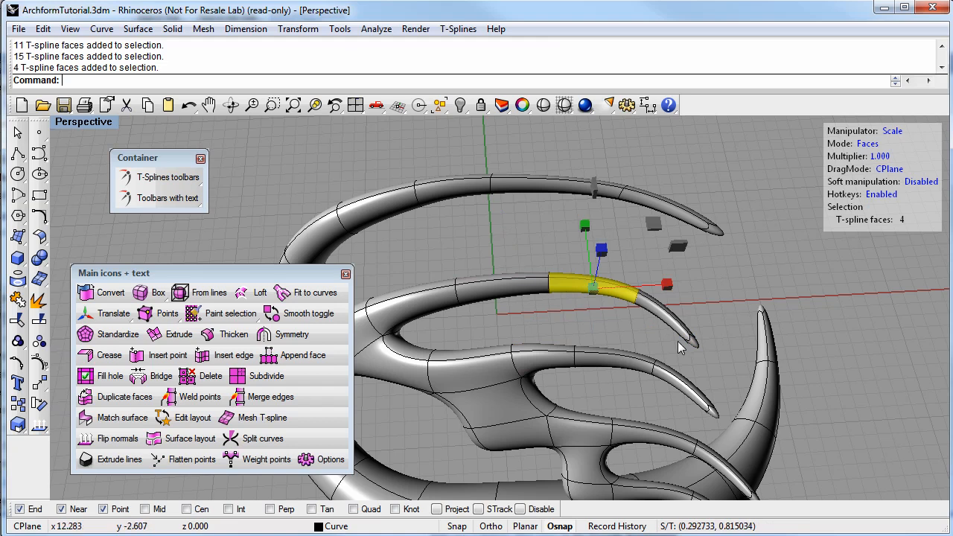
- Select the second arm's outer faces, set the pivot at their inner end, and stretch them along X with the Scale manipulator
{"action": "right_click_drag", "start_coordinate": [692, 353], "coordinate": [710, 372]}
{"action": "left_click_drag", "start_coordinate": [712, 364], "coordinate": [696, 340]}
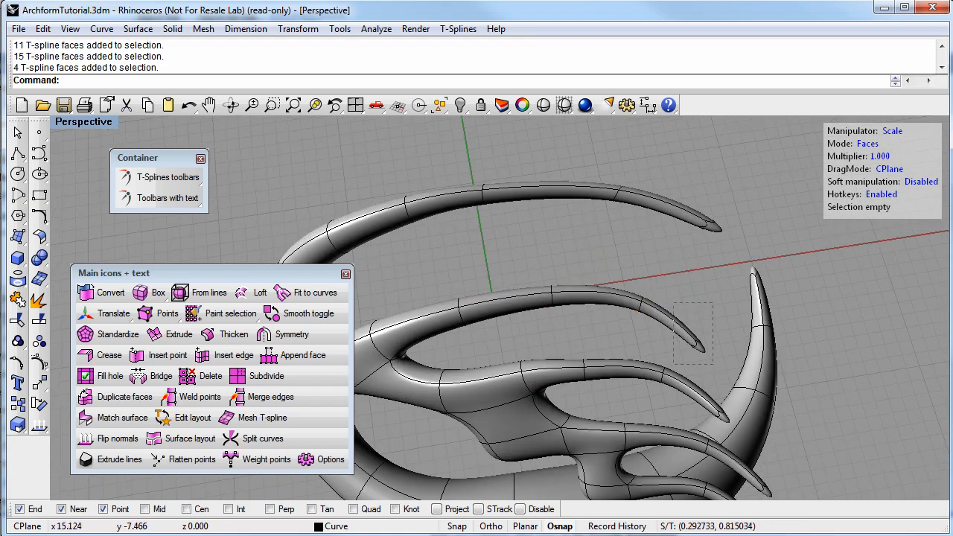
{"action": "left_click_drag", "start_coordinate": [675, 304], "coordinate": [675, 303]}
{"action": "left_click_drag", "start_coordinate": [541, 279], "coordinate": [539, 278]}
{"action": "right_click_drag", "start_coordinate": [540, 278], "coordinate": [533, 277]}
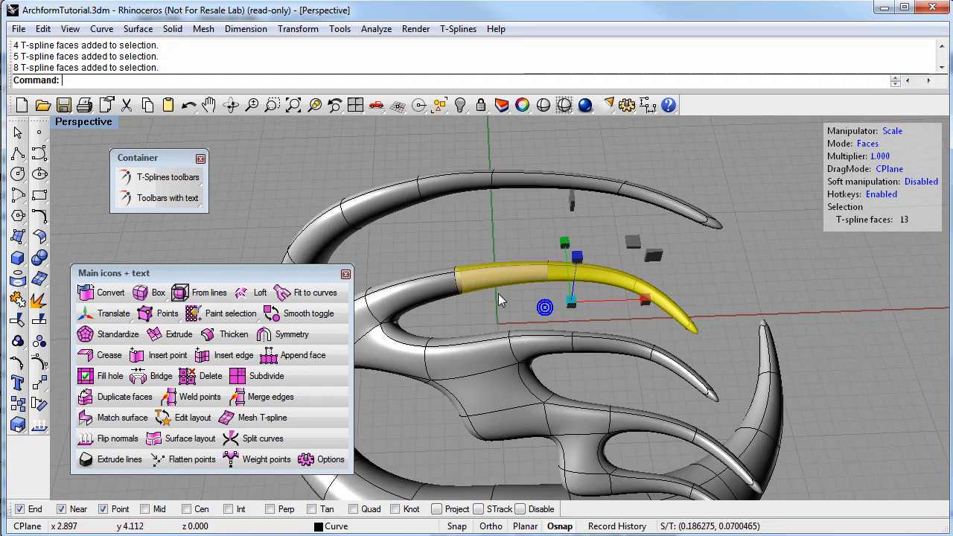
{"action": "left_click", "coordinate": [459, 29]}
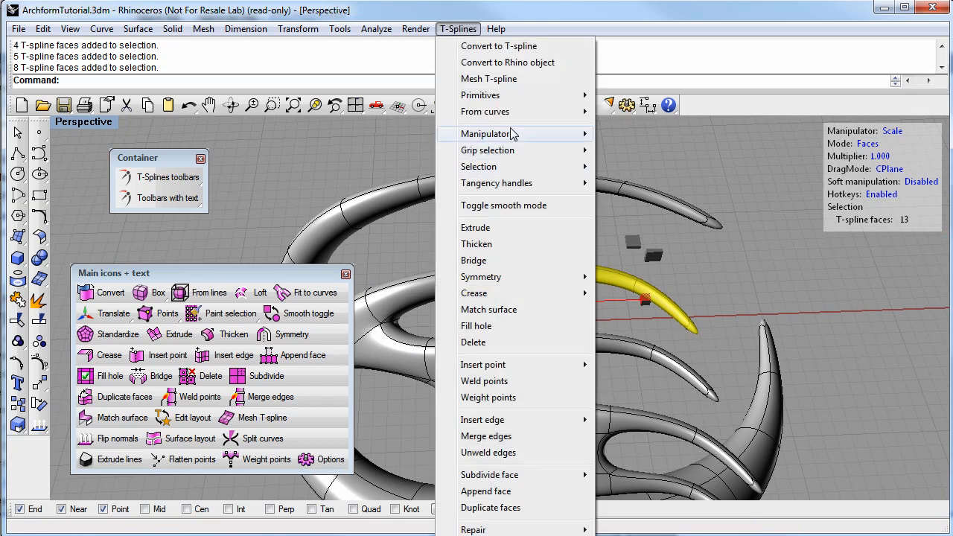
{"action": "mouse_move", "coordinate": [521, 134]}
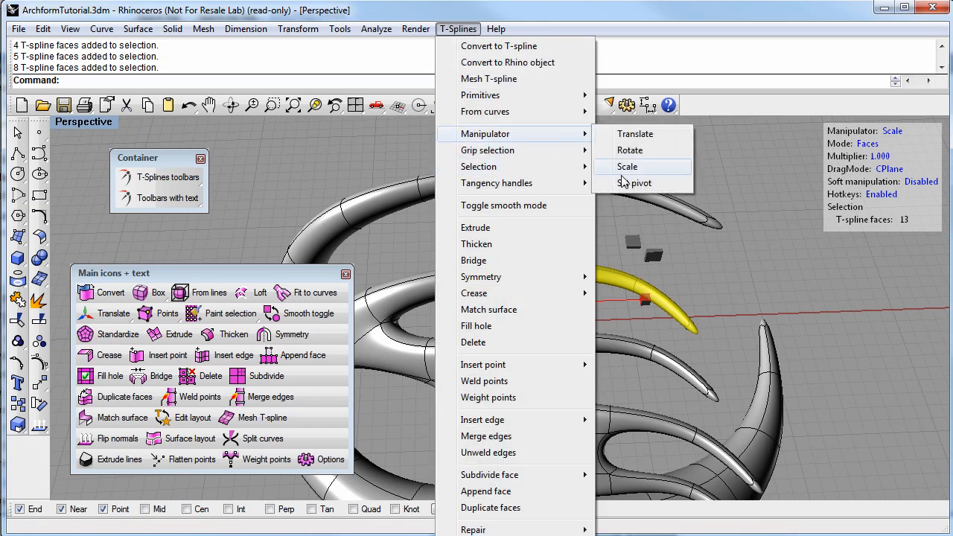
{"action": "left_click", "coordinate": [624, 184]}
{"action": "left_click", "coordinate": [458, 288]}
{"action": "left_click_drag", "start_coordinate": [533, 288], "coordinate": [551, 291]}
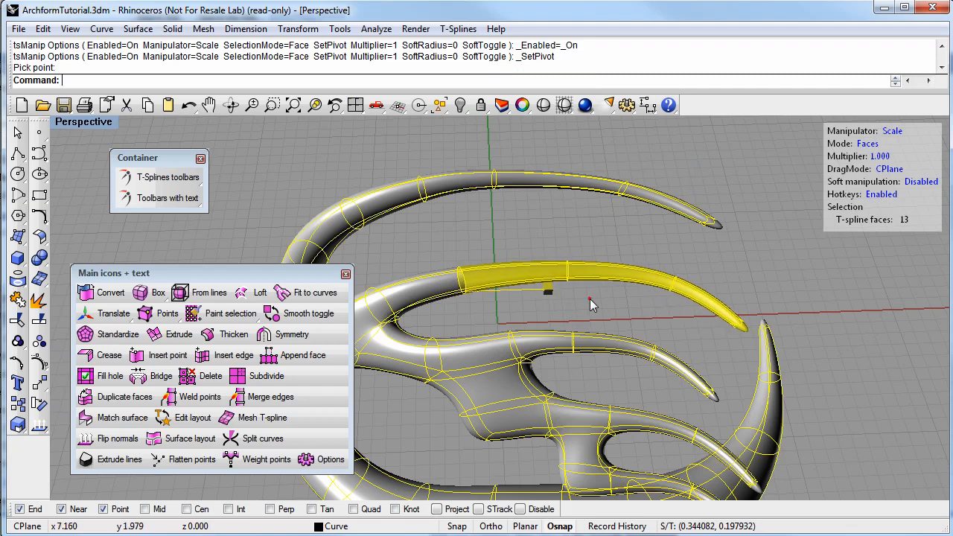
{"action": "left_click", "coordinate": [616, 317]}
- Switch the T-spline from smooth to box display, looking at the two arms nearest the large horn
{"action": "right_click_drag", "start_coordinate": [617, 318], "coordinate": [548, 200]}
{"action": "scroll", "coordinate": [601, 318], "scroll_direction": "up", "scroll_amount": 3}
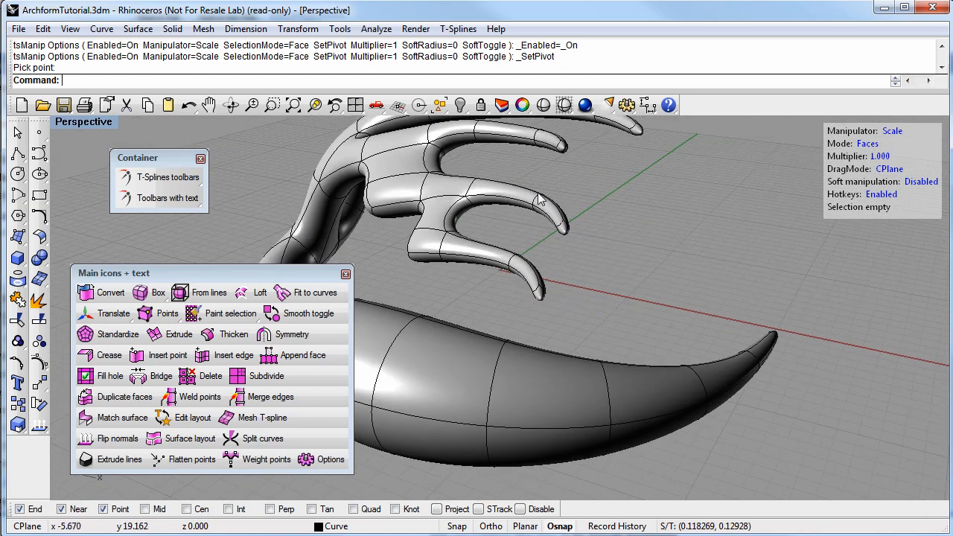
{"action": "right_click_drag", "start_coordinate": [597, 235], "coordinate": [559, 272]}
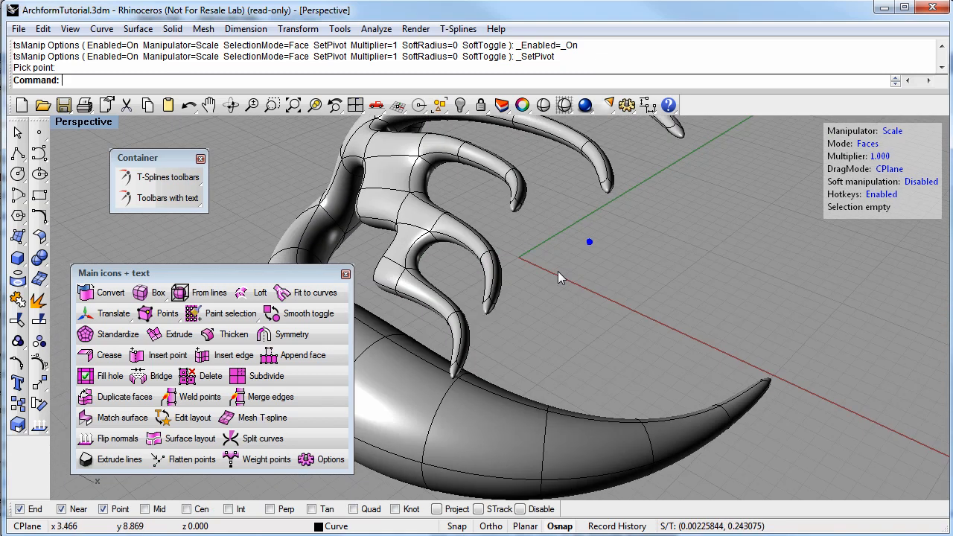
{"action": "right_click_drag", "start_coordinate": [524, 318], "coordinate": [503, 309]}
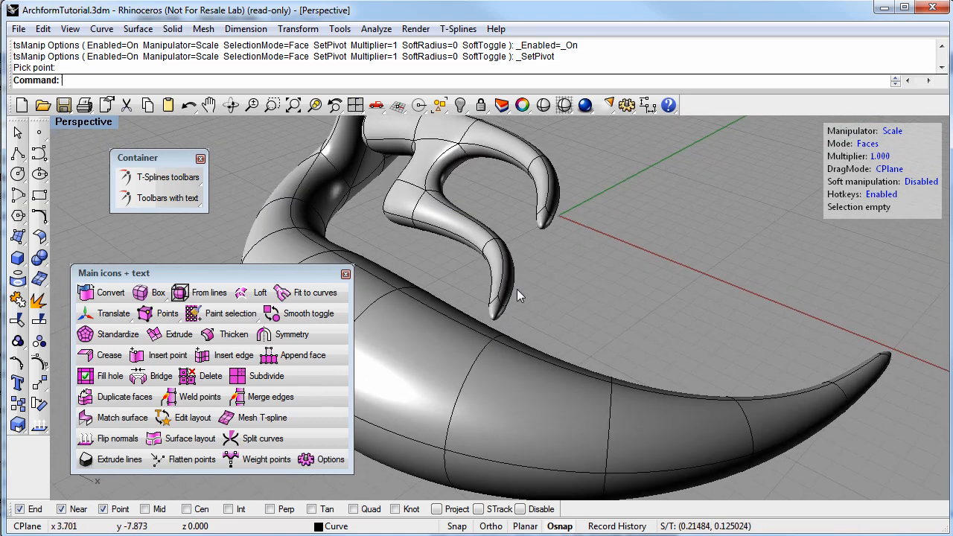
{"action": "right_click_drag", "start_coordinate": [524, 297], "coordinate": [499, 260]}
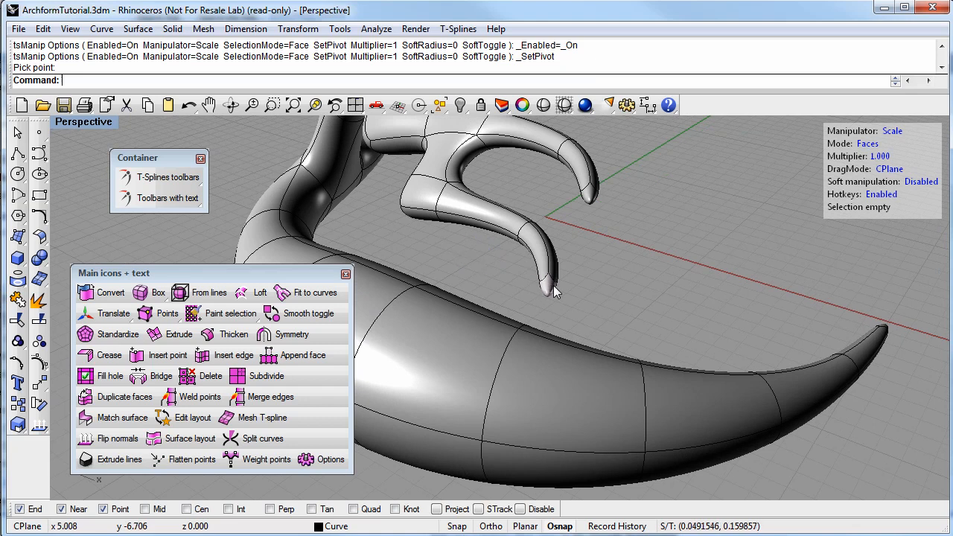
{"action": "right_click_drag", "start_coordinate": [553, 285], "coordinate": [582, 292]}
{"action": "left_click", "coordinate": [298, 314]}
{"action": "left_click", "coordinate": [485, 352]}
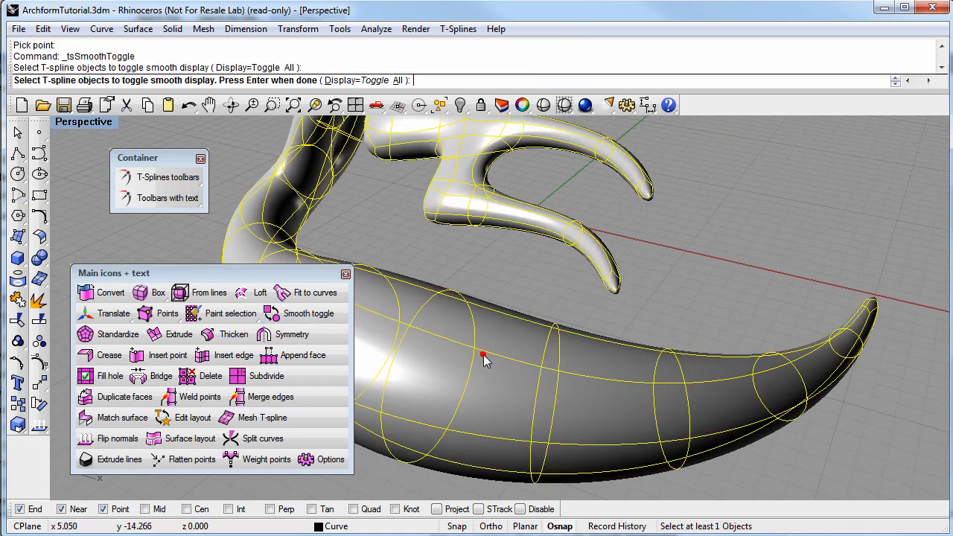
{"action": "key", "text": "Return"}
- Bridge the facing side faces at the tips of the two arms nearest the large horn with one segment
{"action": "right_click_drag", "start_coordinate": [488, 356], "coordinate": [569, 299]}
{"action": "left_click", "coordinate": [558, 347]}
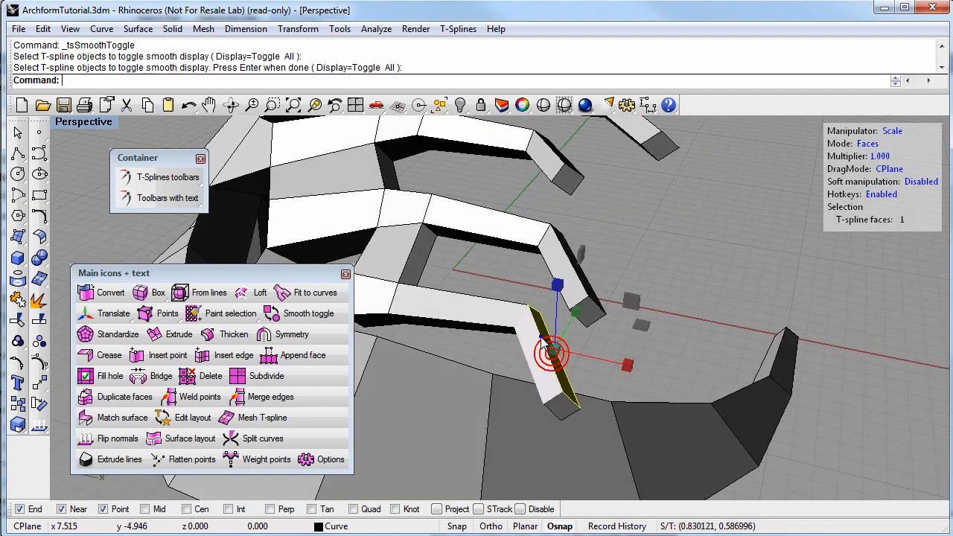
{"action": "right_click_drag", "start_coordinate": [560, 348], "coordinate": [615, 313]}
{"action": "left_click", "coordinate": [670, 222], "text": "shift"}
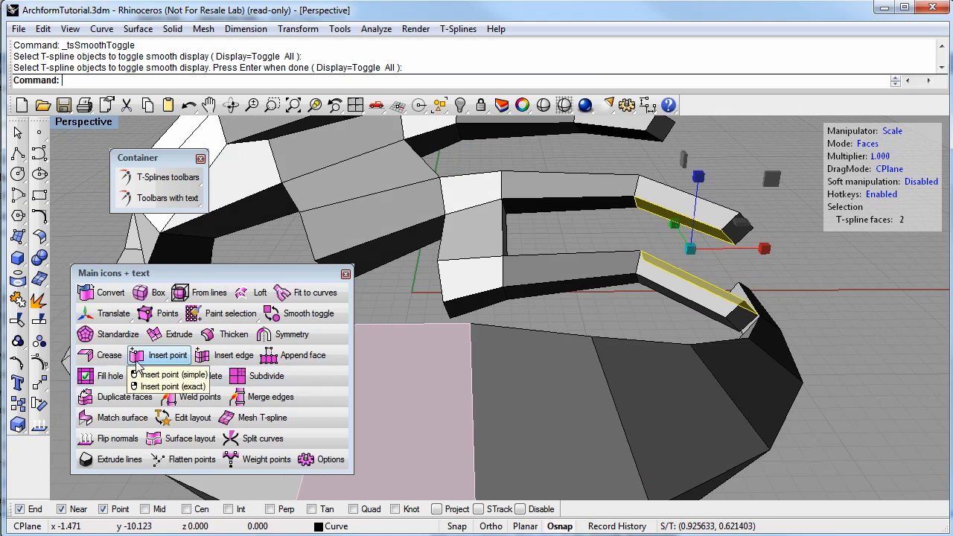
{"action": "left_click", "coordinate": [141, 377]}
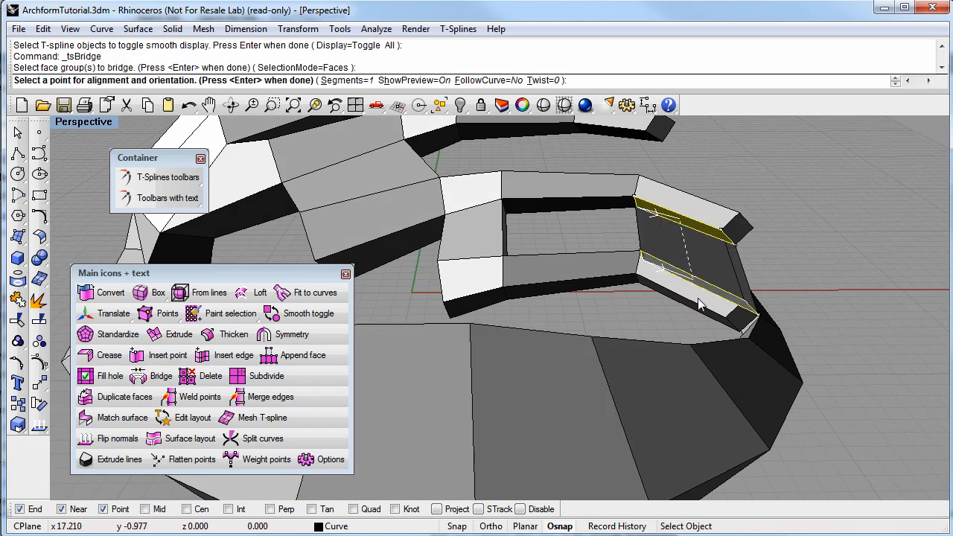
{"action": "key", "text": "Return"}
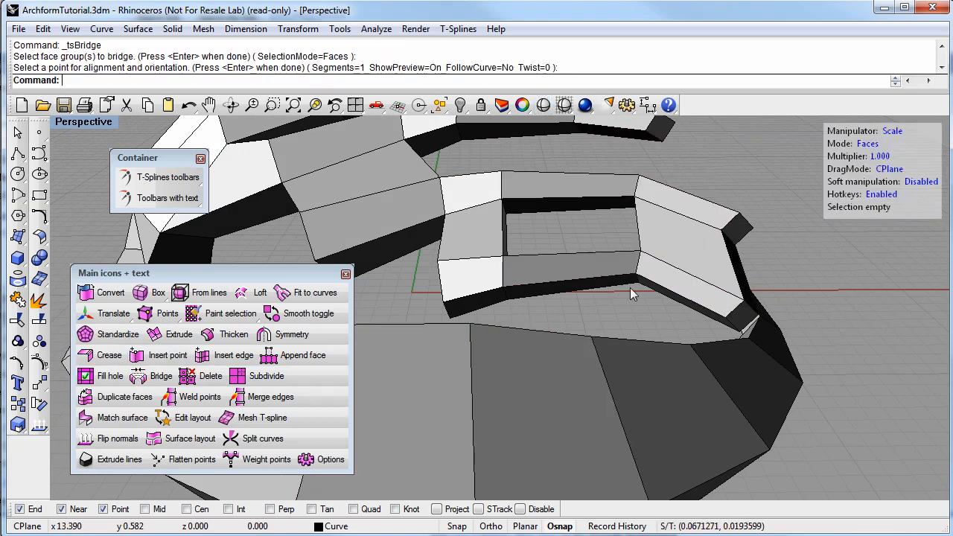
- Examine the bridged arm tips in smooth display and return the surface to box display
{"action": "key", "text": "Tab"}
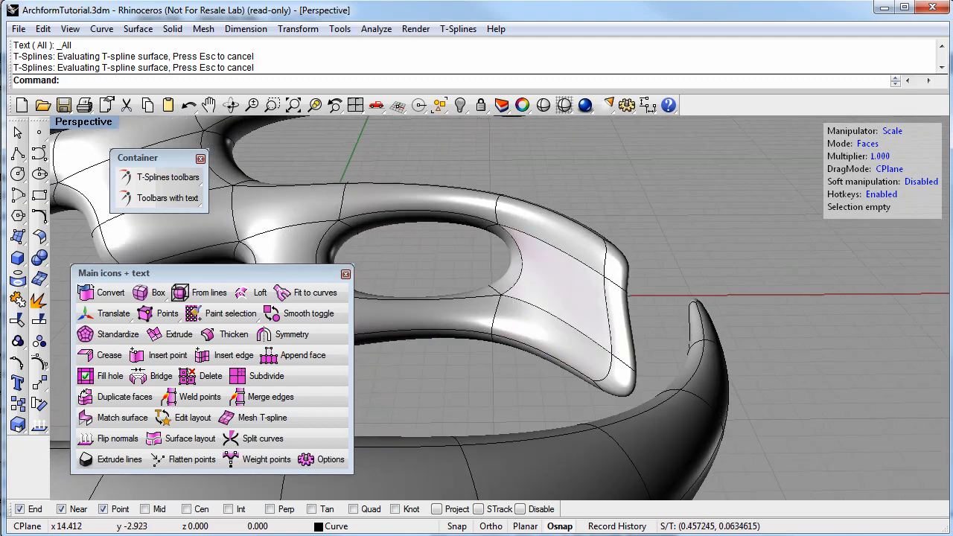
{"action": "left_click", "coordinate": [308, 313]}
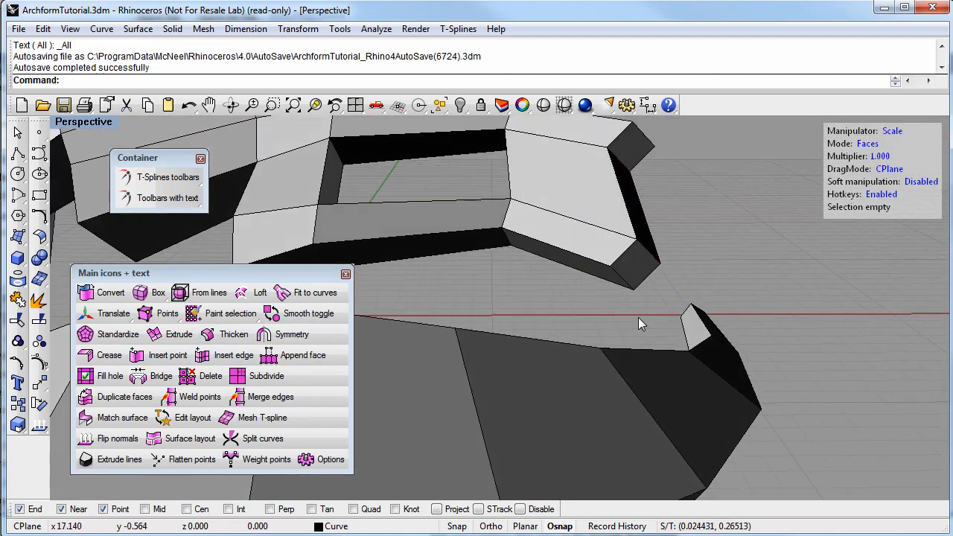
{"action": "right_click_drag", "start_coordinate": [638, 318], "coordinate": [642, 362]}
- Select the three end faces of the bridged arms and move them inward toward the arms' base with the Translate manipulator
{"action": "left_click_drag", "start_coordinate": [728, 160], "coordinate": [851, 358]}
{"action": "right_click_drag", "start_coordinate": [846, 373], "coordinate": [833, 393]}
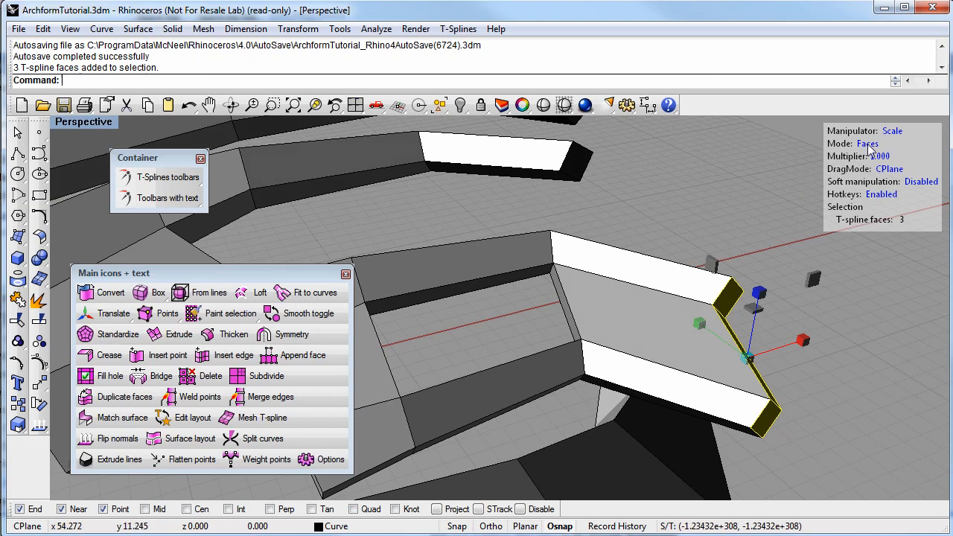
{"action": "left_click", "coordinate": [891, 131]}
{"action": "left_click", "coordinate": [892, 131]}
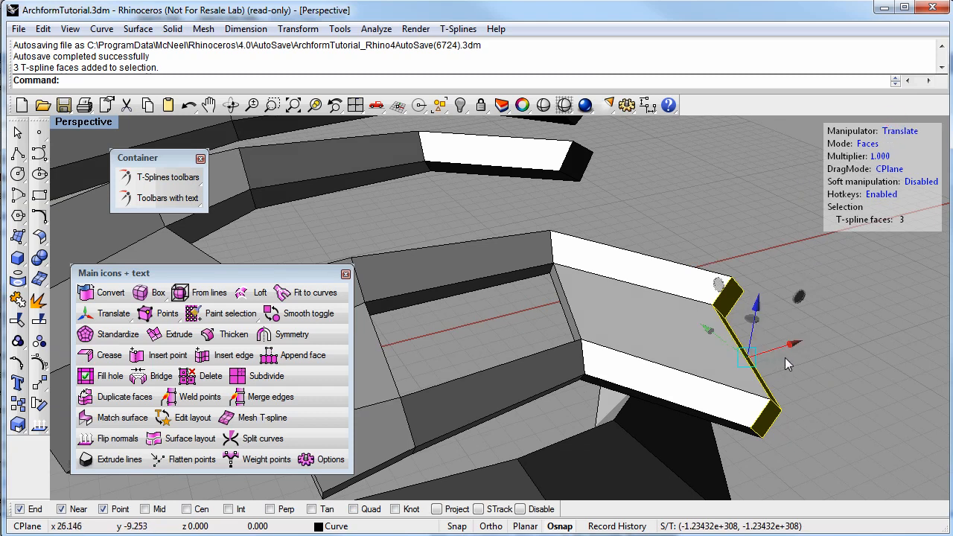
{"action": "left_click_drag", "start_coordinate": [754, 325], "coordinate": [640, 296]}
{"action": "right_click_drag", "start_coordinate": [640, 296], "coordinate": [697, 330]}
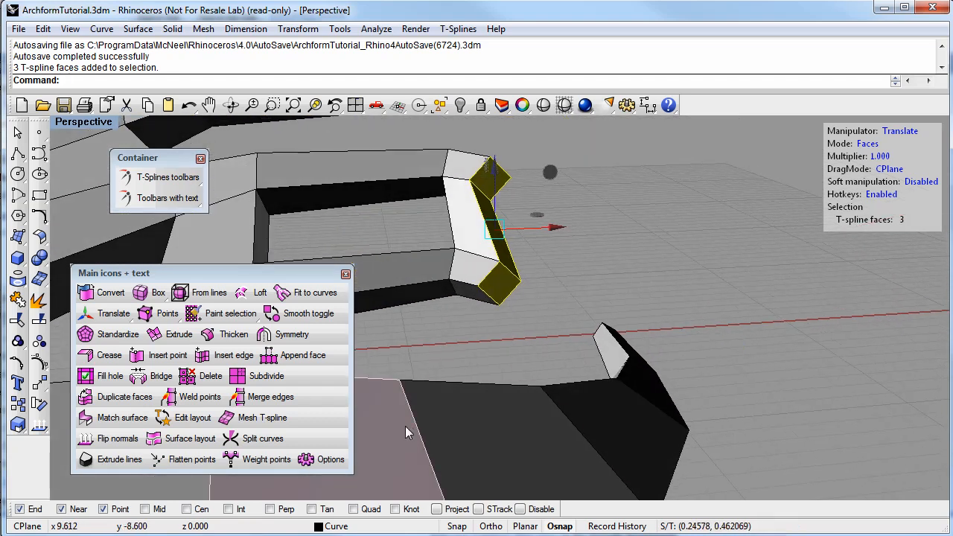
- Convert the selected end faces to a vertex selection and flatten their points onto one plane
{"action": "left_click", "coordinate": [185, 462]}
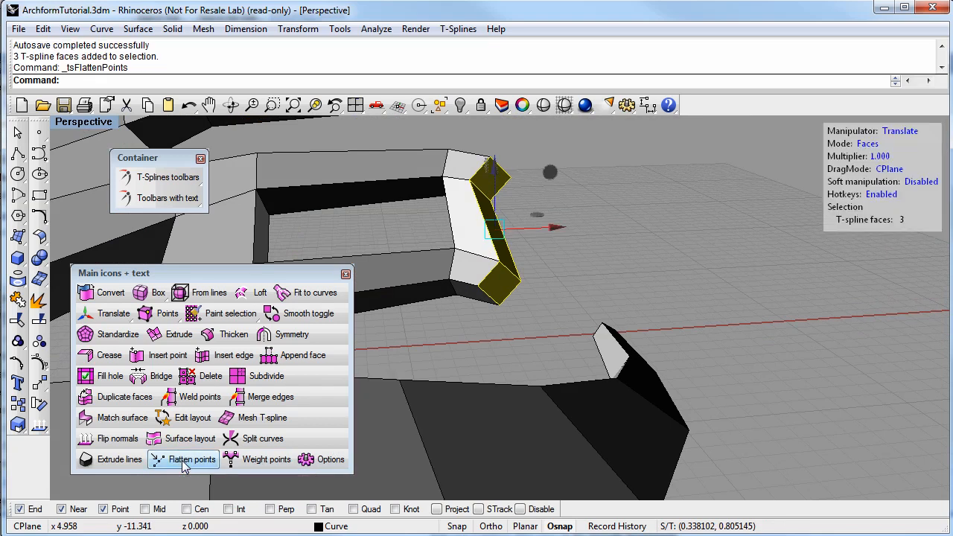
{"action": "right_click_drag", "start_coordinate": [468, 293], "coordinate": [494, 315]}
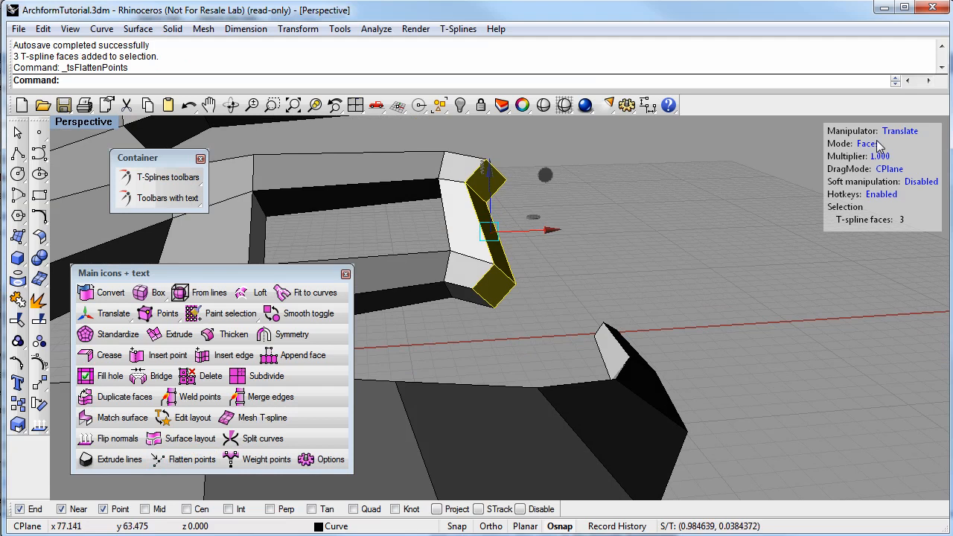
{"action": "left_click", "coordinate": [158, 315]}
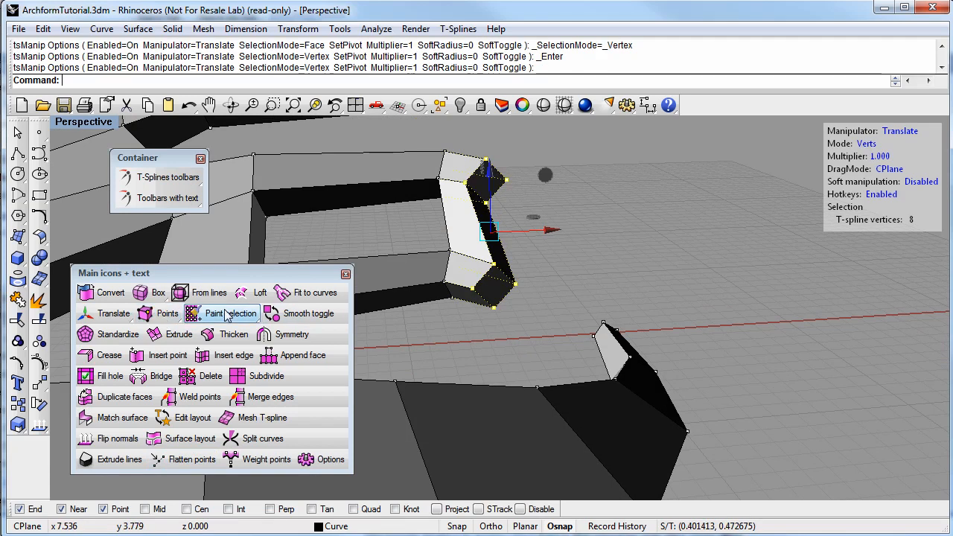
{"action": "left_click", "coordinate": [192, 459]}
{"action": "mouse_move", "coordinate": [536, 271]}
{"action": "right_mouse_down"}
{"action": "mouse_move", "coordinate": [498, 254]}
{"action": "mouse_move", "coordinate": [548, 277]}
{"action": "right_mouse_up"}
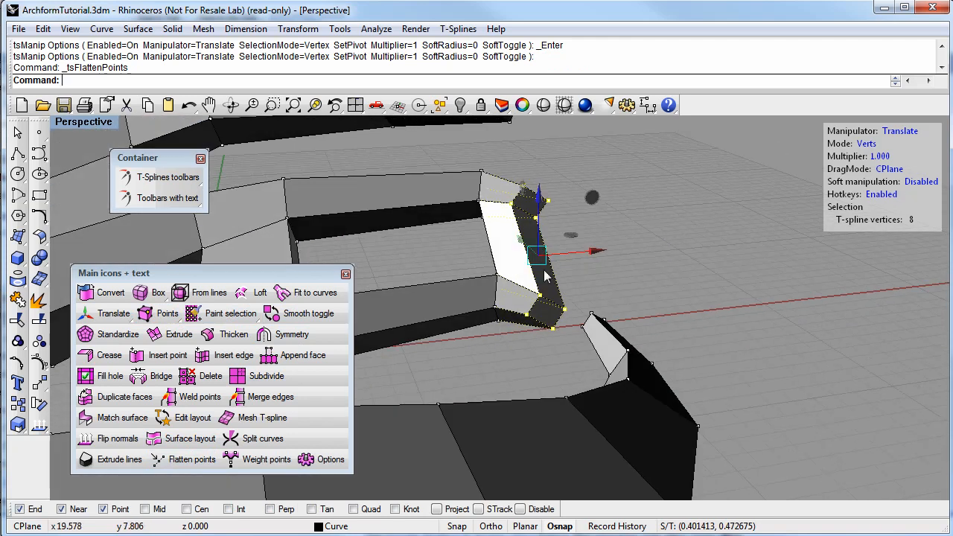
- Try repositioning the eight vertices at the bridged arm tips in smooth display, undo the move, and return to box display
{"action": "left_click", "coordinate": [291, 319]}
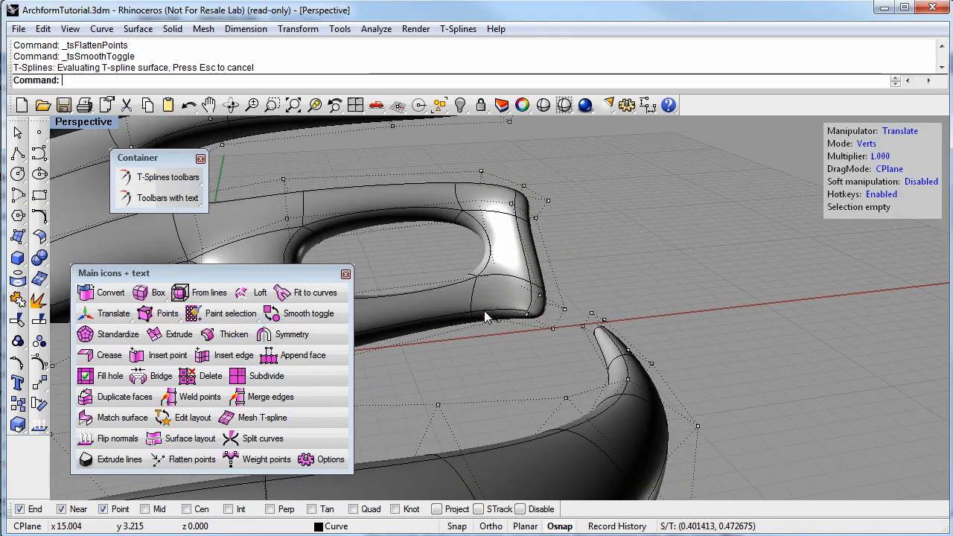
{"action": "mouse_move", "coordinate": [538, 333]}
{"action": "right_mouse_down"}
{"action": "mouse_move", "coordinate": [607, 335]}
{"action": "mouse_move", "coordinate": [596, 321]}
{"action": "mouse_move", "coordinate": [555, 335]}
{"action": "right_mouse_up"}
{"action": "left_click_drag", "start_coordinate": [555, 330], "coordinate": [508, 192]}
{"action": "right_click_drag", "start_coordinate": [554, 260], "coordinate": [700, 339]}
{"action": "left_click_drag", "start_coordinate": [700, 339], "coordinate": [700, 327]}
{"action": "right_click_drag", "start_coordinate": [677, 272], "coordinate": [663, 341]}
{"action": "key", "text": "ctrl+z"}
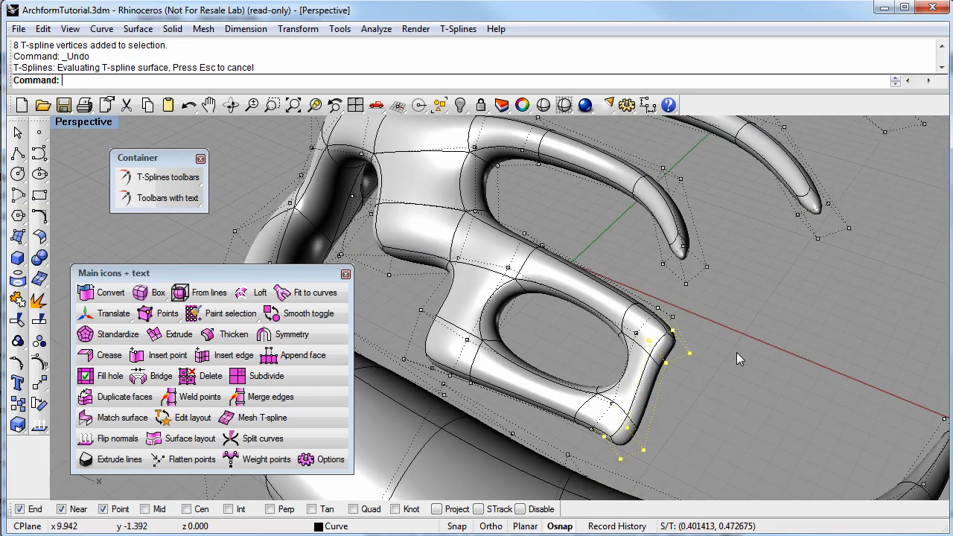
{"action": "right_click_drag", "start_coordinate": [679, 291], "coordinate": [658, 287]}
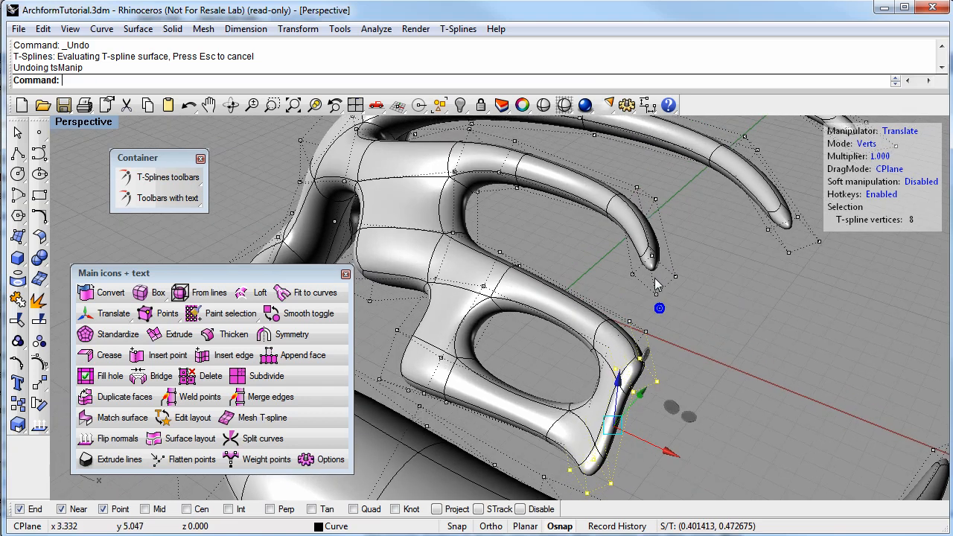
{"action": "left_click", "coordinate": [300, 313]}
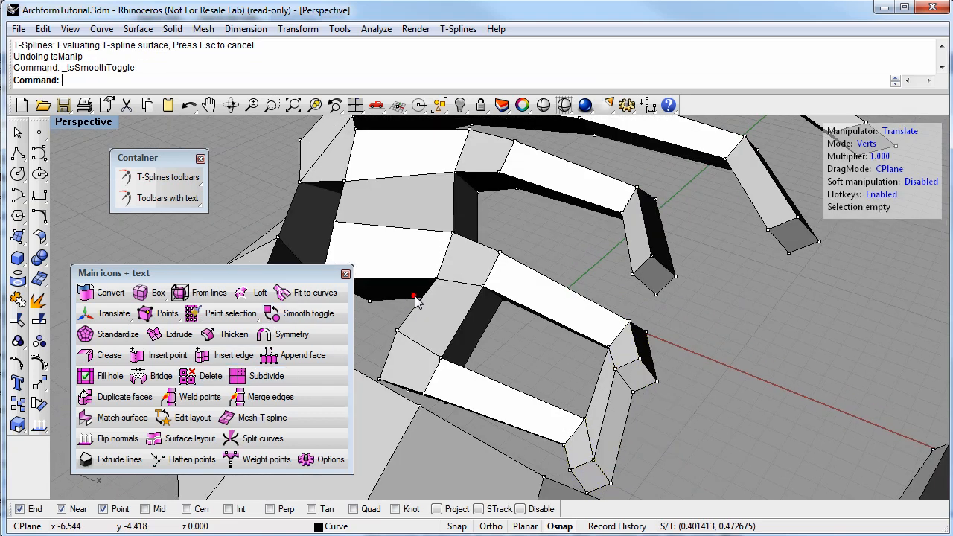
- Delete the end face of the third arm and the long side face of the bridged arm that faces it
{"action": "left_click", "coordinate": [655, 287]}
{"action": "right_click_drag", "start_coordinate": [655, 287], "coordinate": [487, 337]}
{"action": "left_click", "coordinate": [483, 341], "text": "shift"}
{"action": "right_click_drag", "start_coordinate": [608, 403], "coordinate": [561, 339]}
{"action": "key", "text": "Delete"}
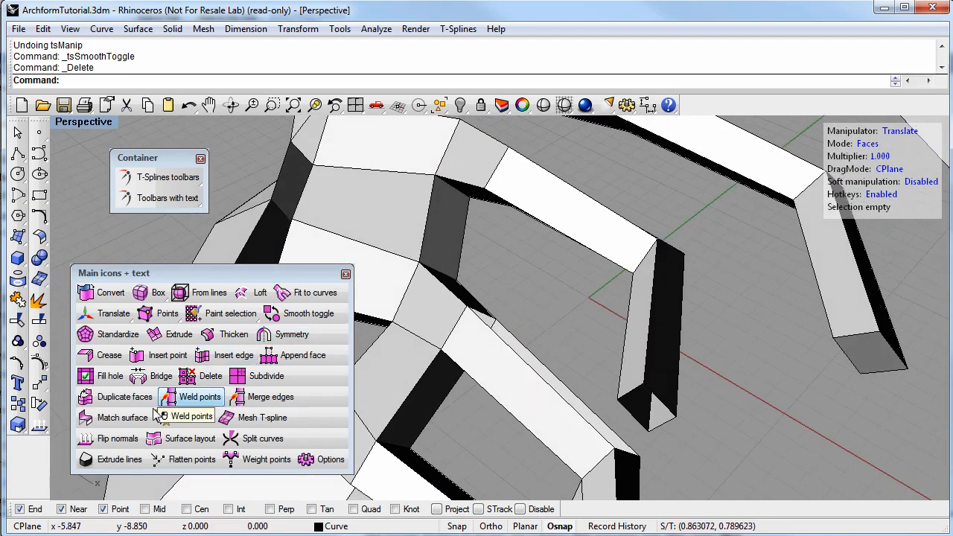
- Weld two corner points of the third arm's open end to the base-side corners of the opening in the bridged arm
{"action": "left_click", "coordinate": [201, 396]}
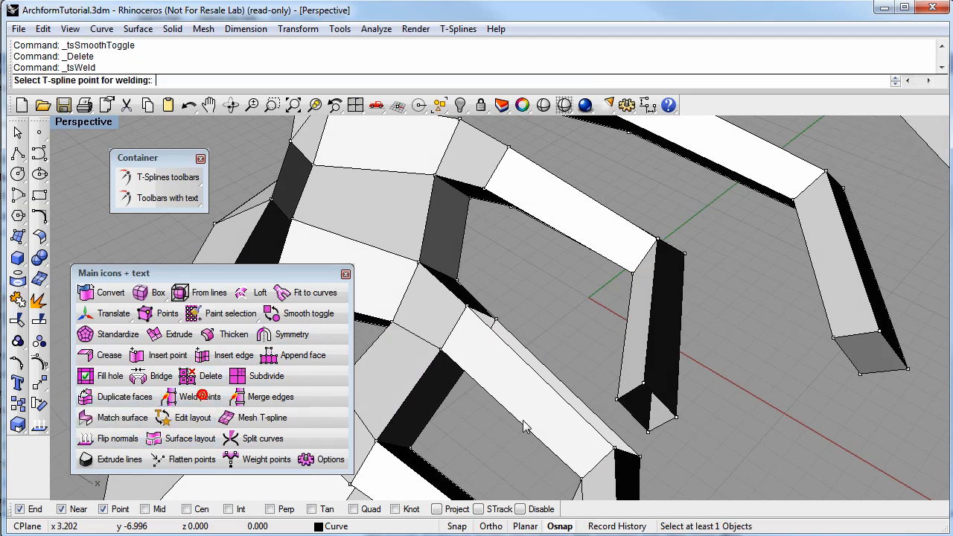
{"action": "left_click", "coordinate": [649, 435]}
{"action": "left_click", "coordinate": [496, 320]}
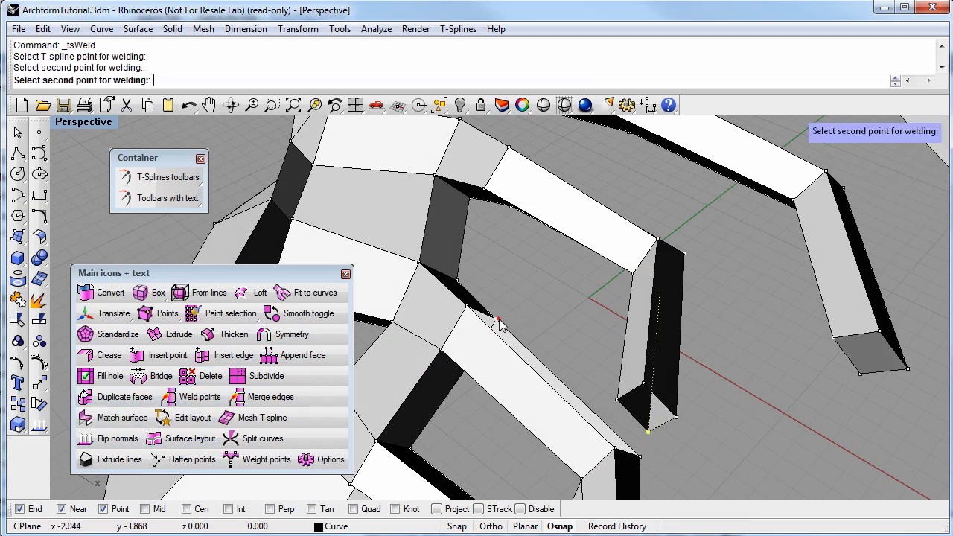
{"action": "left_click", "coordinate": [617, 399]}
{"action": "key", "text": "Return"}
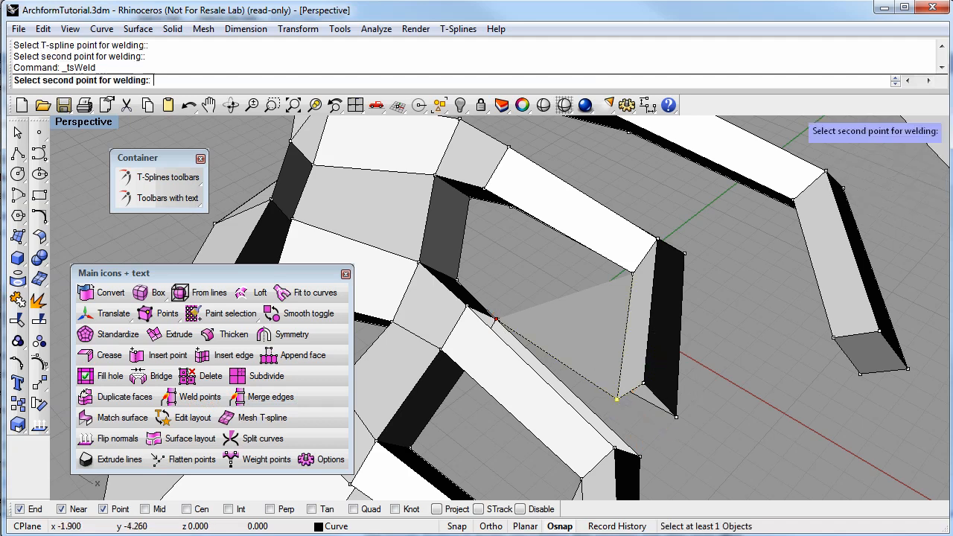
{"action": "left_click", "coordinate": [470, 309]}
- Weld the third arm's remaining two end corners to the tip-side corners of the opening in the bridged arm
{"action": "key", "text": "Return"}
{"action": "left_click", "coordinate": [638, 402]}
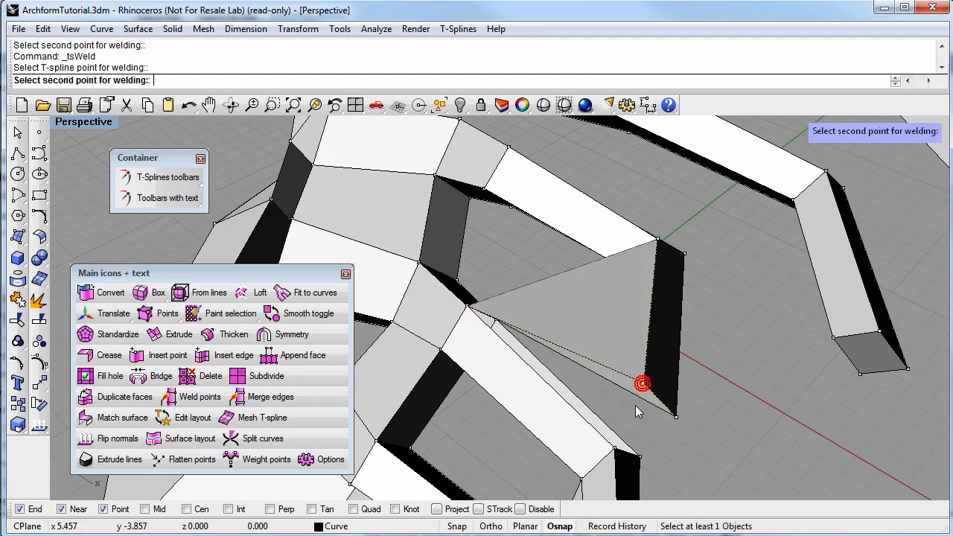
{"action": "left_click", "coordinate": [615, 449]}
{"action": "key", "text": "Return"}
{"action": "left_click", "coordinate": [673, 418]}
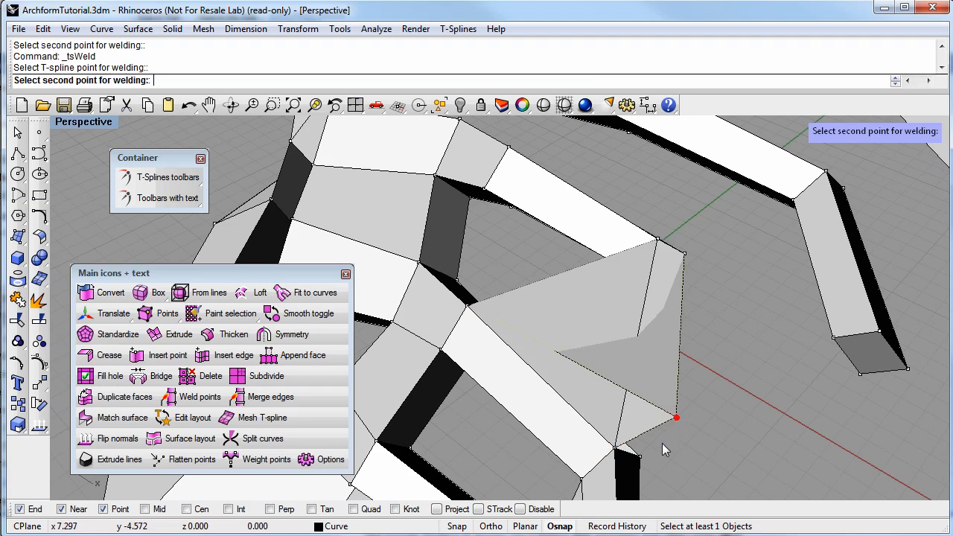
{"action": "left_click", "coordinate": [639, 459]}
- Examine the welded third arm in smooth display and return the surface to box display
{"action": "scroll", "coordinate": [662, 447], "scroll_direction": "down", "scroll_amount": 6}
{"action": "mouse_move", "coordinate": [662, 446]}
{"action": "right_mouse_down"}
{"action": "mouse_move", "coordinate": [664, 436]}
{"action": "mouse_move", "coordinate": [665, 445]}
{"action": "right_mouse_up"}
{"action": "key", "text": "b"}
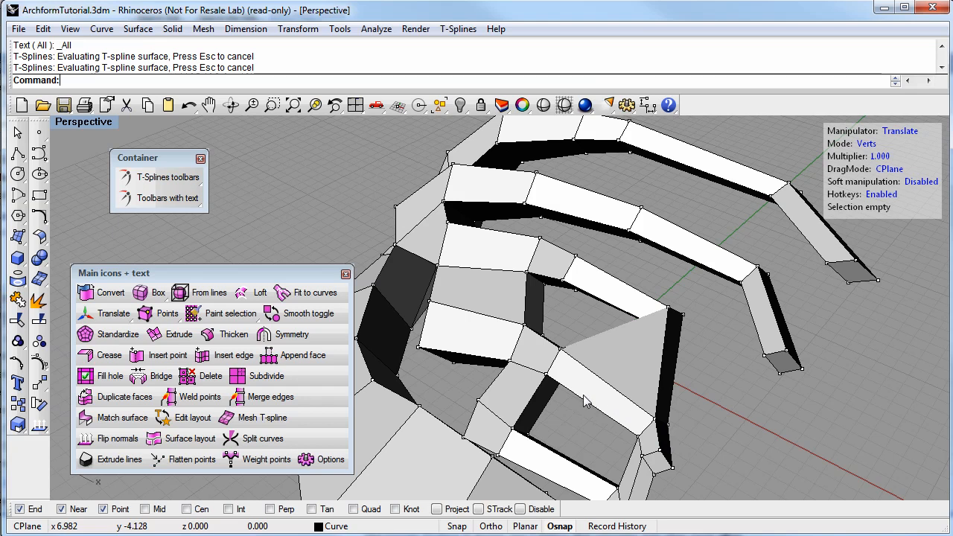
{"action": "mouse_move", "coordinate": [623, 411]}
{"action": "right_mouse_down"}
{"action": "mouse_move", "coordinate": [645, 423]}
{"action": "mouse_move", "coordinate": [633, 363]}
{"action": "right_mouse_up"}
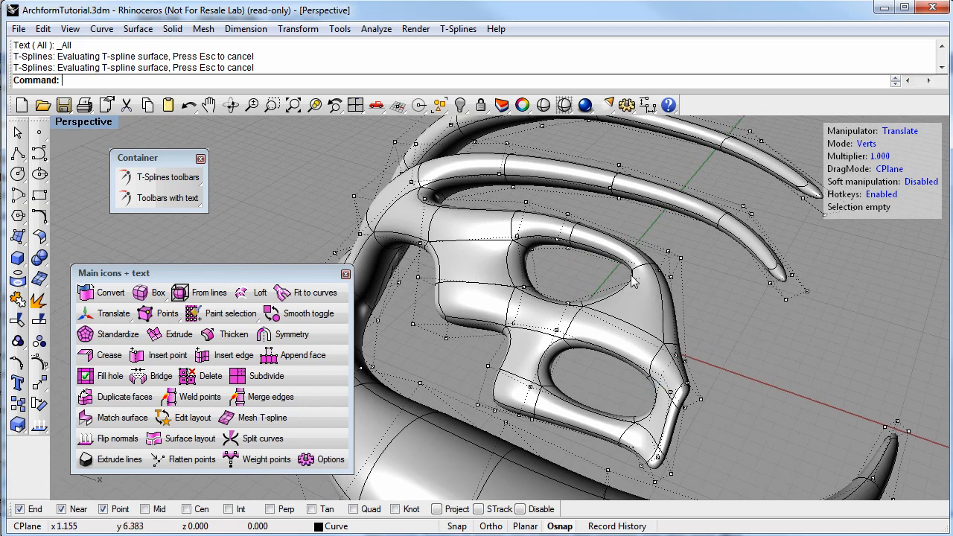
{"action": "mouse_move", "coordinate": [658, 316]}
{"action": "right_mouse_down"}
{"action": "mouse_move", "coordinate": [603, 390]}
{"action": "mouse_move", "coordinate": [576, 378]}
{"action": "right_mouse_up"}
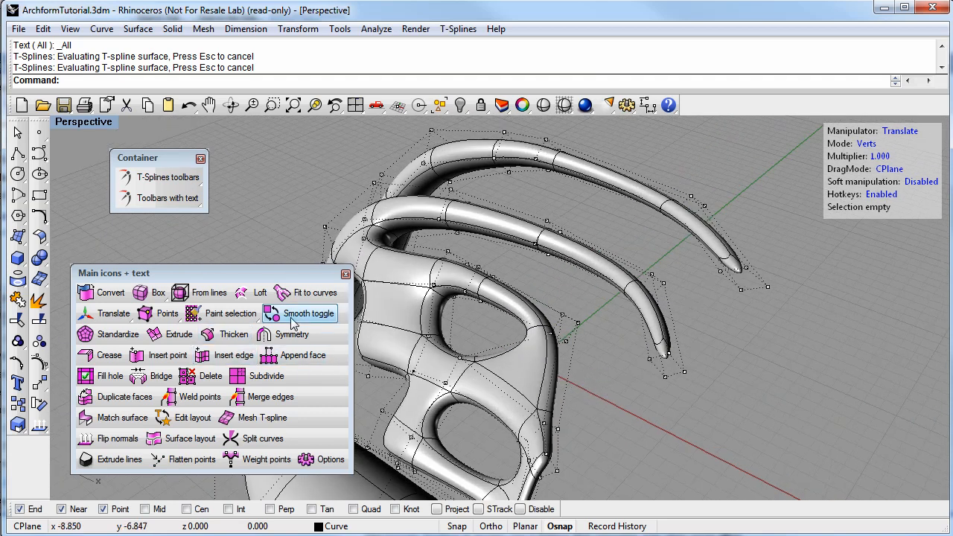
{"action": "left_click", "coordinate": [290, 321]}
{"action": "left_click", "coordinate": [419, 341]}
{"action": "right_click", "coordinate": [552, 396]}
{"action": "right_click_drag", "start_coordinate": [552, 396], "coordinate": [513, 421]}
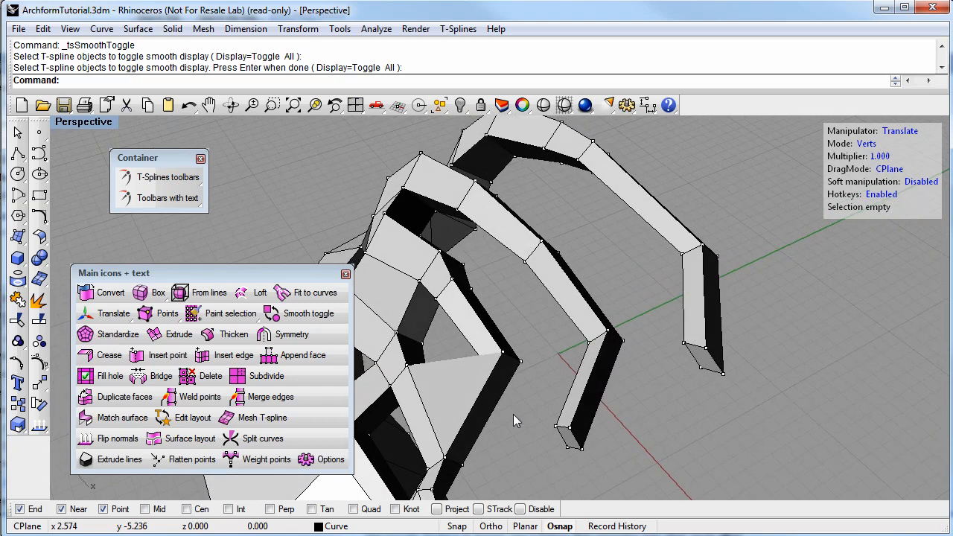
{"action": "right_click_drag", "start_coordinate": [573, 405], "coordinate": [654, 399]}
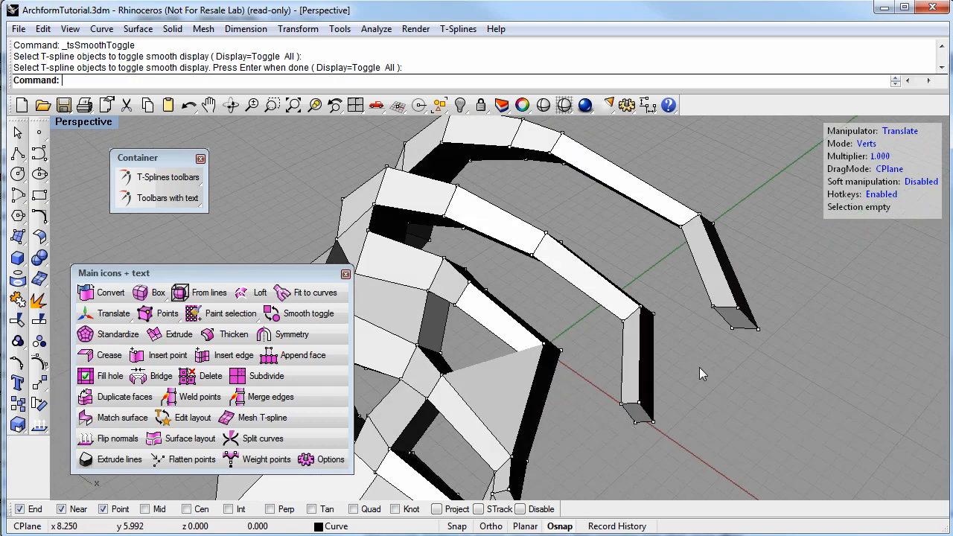
- Try moving the nine selected faces at the end of the fourth arm with the Translate manipulator, and undo the move
{"action": "left_click", "coordinate": [866, 142]}
{"action": "left_click_drag", "start_coordinate": [675, 450], "coordinate": [596, 281]}
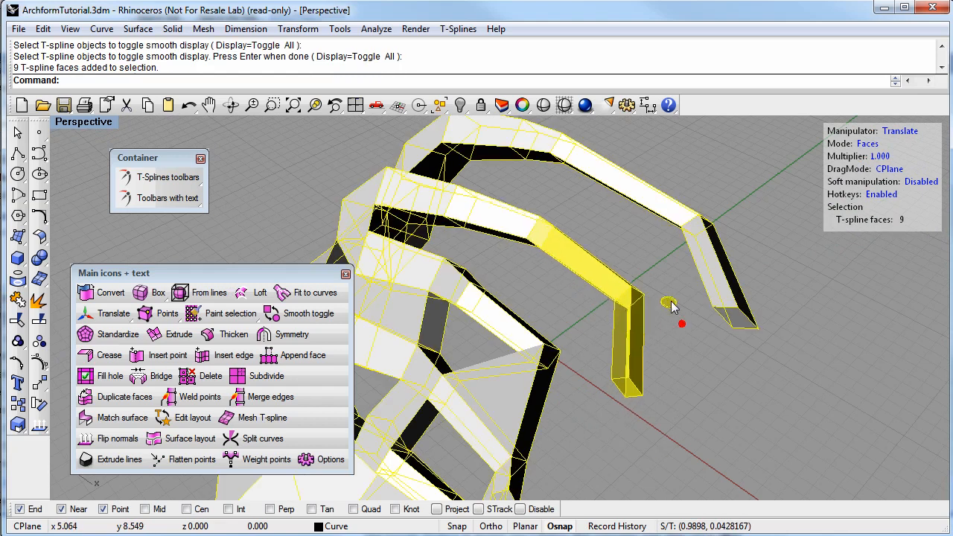
{"action": "right_click_drag", "start_coordinate": [529, 309], "coordinate": [531, 422]}
{"action": "right_click_drag", "start_coordinate": [662, 409], "coordinate": [499, 364]}
{"action": "left_click_drag", "start_coordinate": [511, 385], "coordinate": [528, 326]}
{"action": "right_click_drag", "start_coordinate": [513, 358], "coordinate": [667, 415]}
{"action": "left_click", "coordinate": [666, 415]}
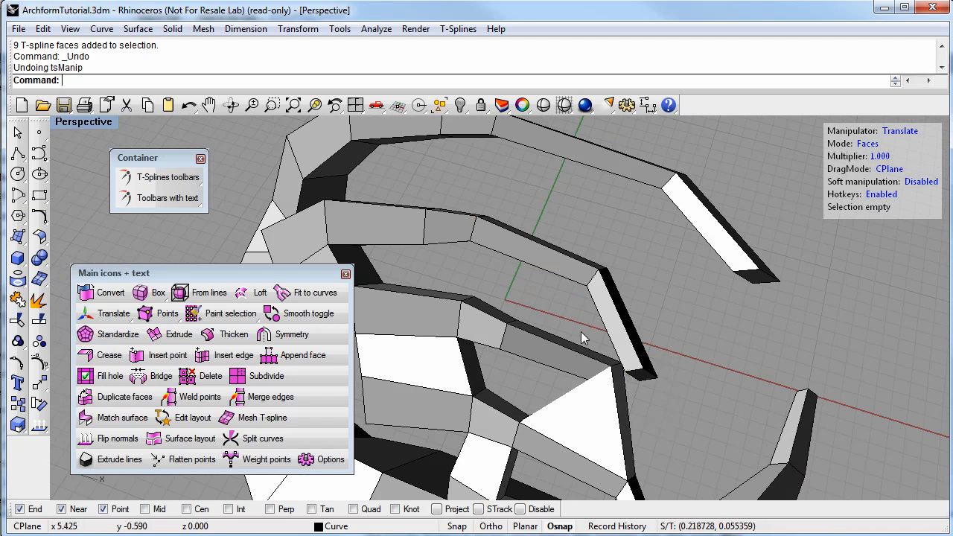
- Select only the fourth arm's end face and move it inward to shorten the tip segment
{"action": "left_click_drag", "start_coordinate": [670, 392], "coordinate": [680, 399]}
{"action": "left_click_drag", "start_coordinate": [699, 325], "coordinate": [681, 292]}
{"action": "right_click_drag", "start_coordinate": [690, 350], "coordinate": [580, 376]}
{"action": "left_click", "coordinate": [617, 410]}
- Delete the fourth arm's end face and the third arm's side face that faces it
{"action": "scroll", "coordinate": [551, 321], "scroll_direction": "up", "scroll_amount": 2}
{"action": "right_click_drag", "start_coordinate": [551, 321], "coordinate": [618, 365]}
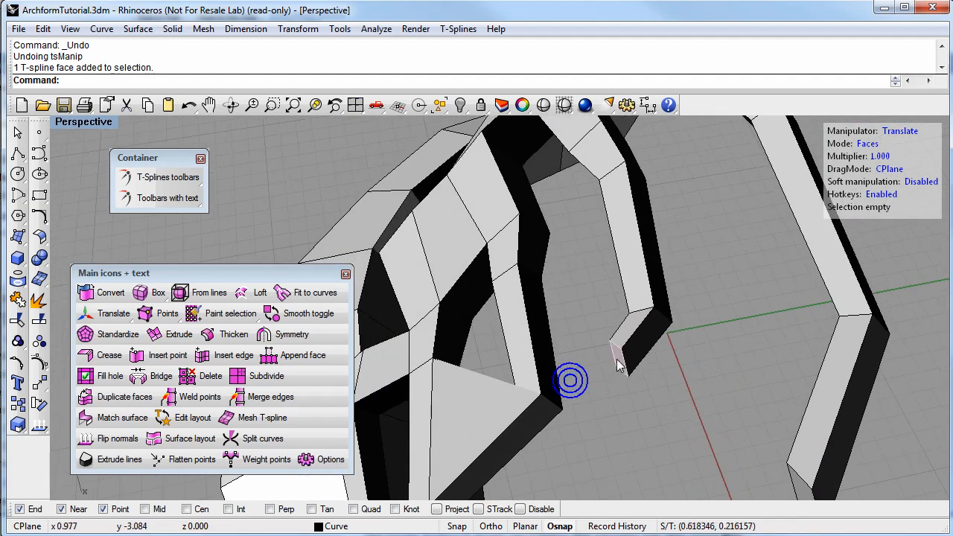
{"action": "left_click", "coordinate": [617, 361]}
{"action": "left_click", "coordinate": [551, 360], "text": "shift"}
{"action": "right_click_drag", "start_coordinate": [582, 393], "coordinate": [631, 402]}
{"action": "key", "text": "Delete"}
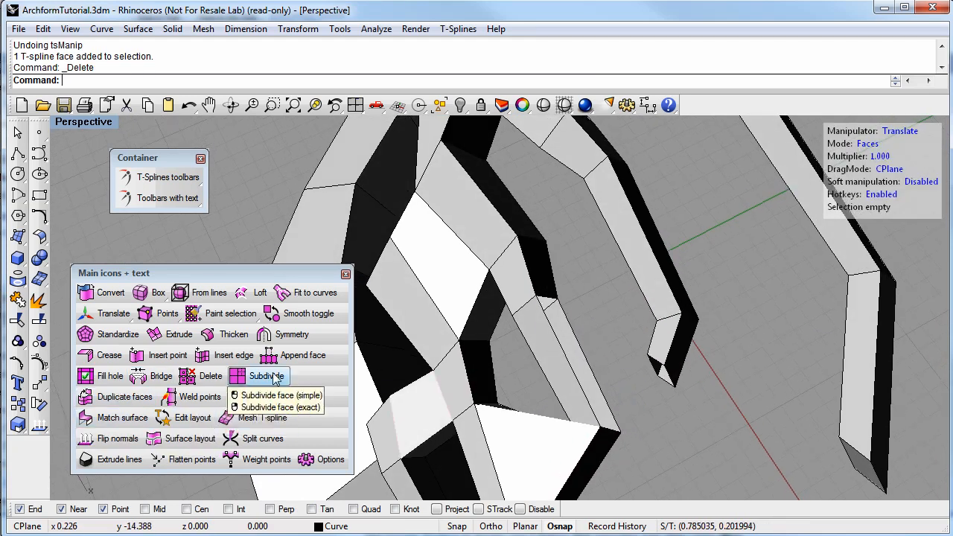
- Weld two corner points of the fourth arm's open end to the base-side corners of the opening in the third arm
{"action": "left_click", "coordinate": [195, 396]}
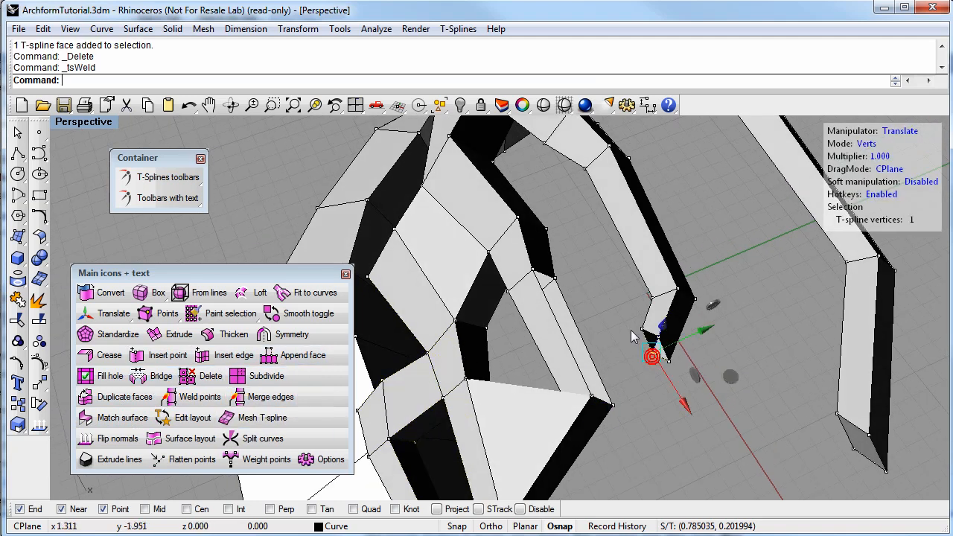
{"action": "left_click", "coordinate": [632, 375]}
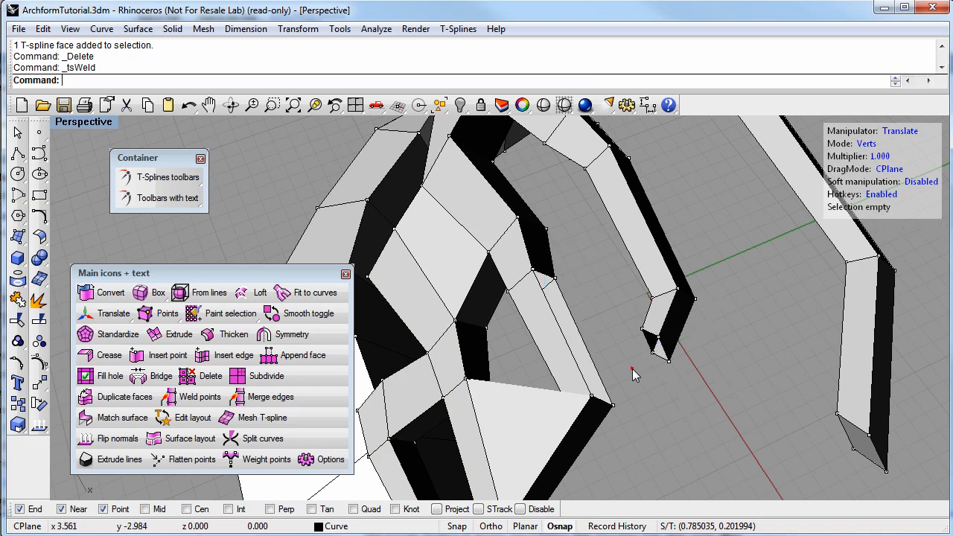
{"action": "left_click", "coordinate": [217, 401]}
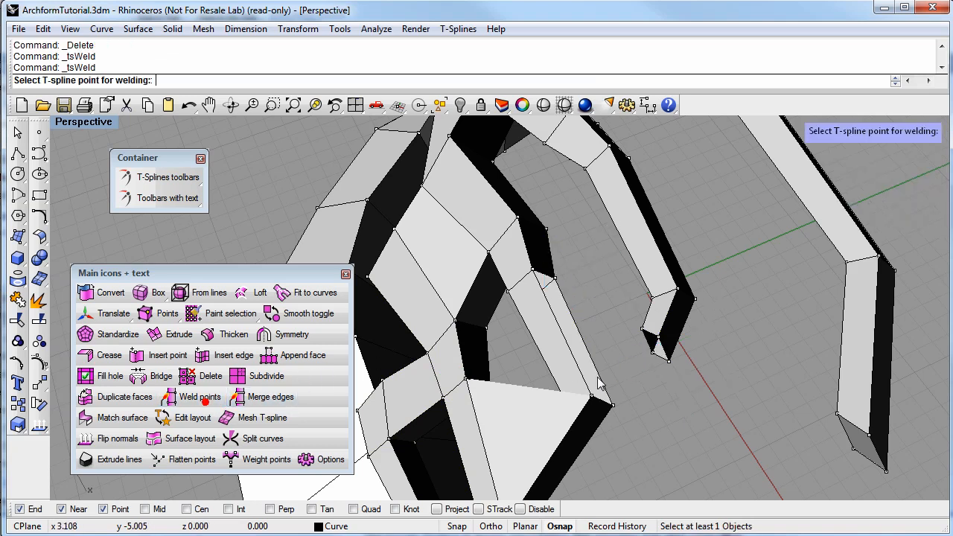
{"action": "left_click", "coordinate": [657, 359]}
{"action": "left_click", "coordinate": [555, 281]}
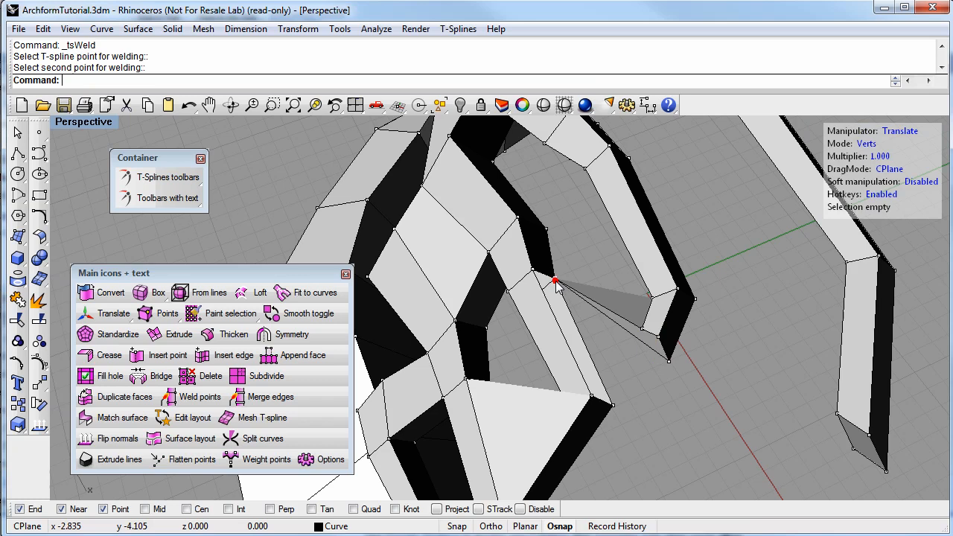
{"action": "key", "text": "Return"}
{"action": "left_click", "coordinate": [642, 329]}
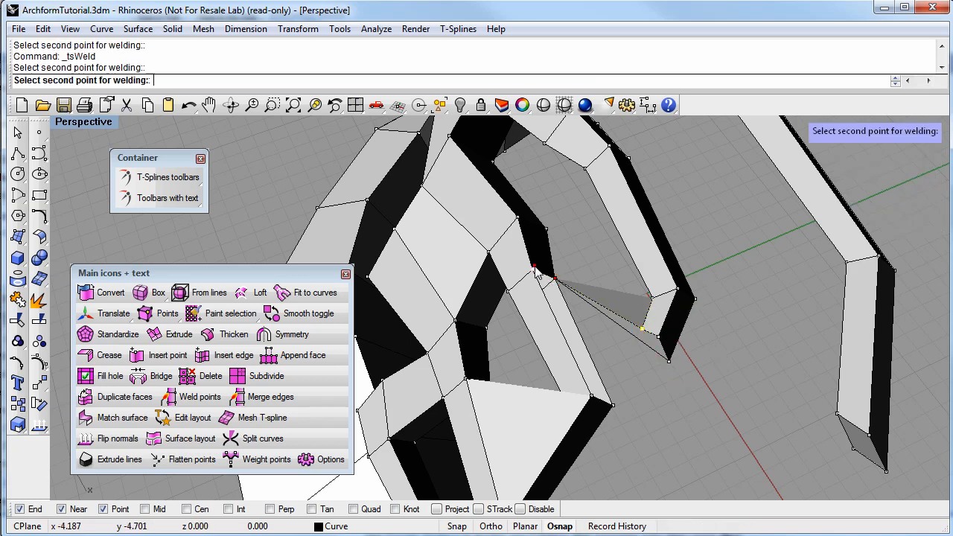
{"action": "left_click", "coordinate": [533, 270]}
- Weld the fourth arm's remaining two end corners to the tip-side corners of the opening in the third arm
{"action": "key", "text": "Return"}
{"action": "left_click", "coordinate": [653, 339]}
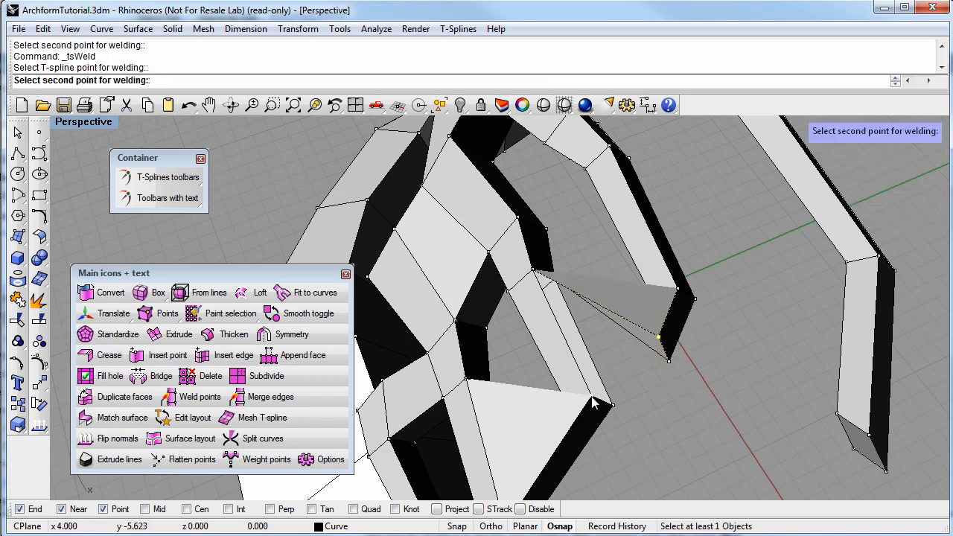
{"action": "left_click", "coordinate": [594, 399]}
{"action": "key", "text": "Return"}
{"action": "left_click", "coordinate": [669, 363]}
{"action": "left_click", "coordinate": [615, 404]}
- Examine the joined arms in smooth display from several angles and switch back to box display
{"action": "right_click_drag", "start_coordinate": [616, 404], "coordinate": [649, 415]}
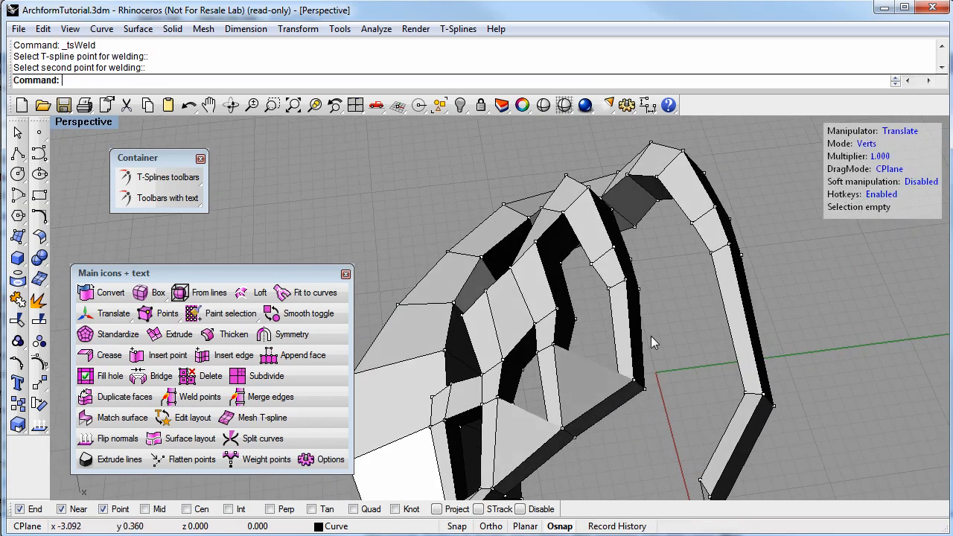
{"action": "key", "text": "Tab"}
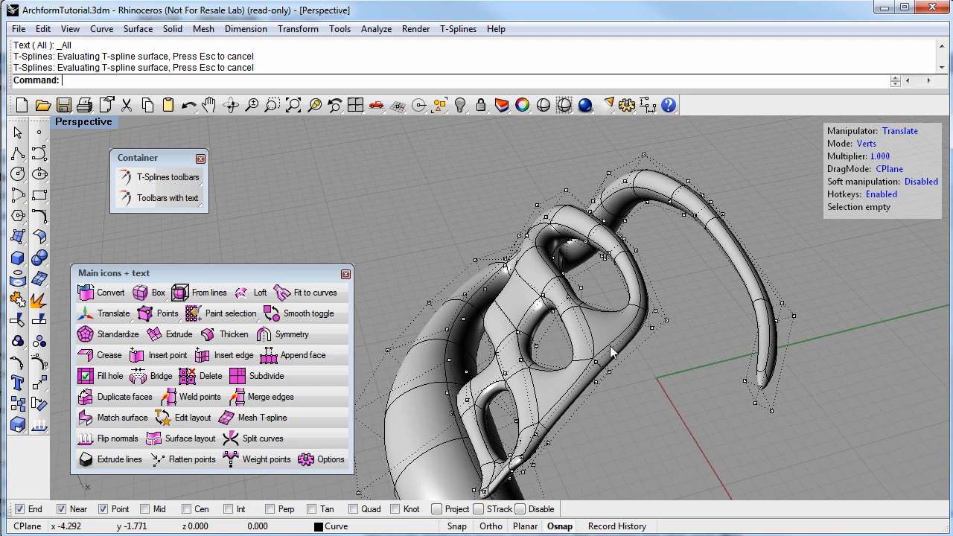
{"action": "right_click_drag", "start_coordinate": [663, 296], "coordinate": [648, 352]}
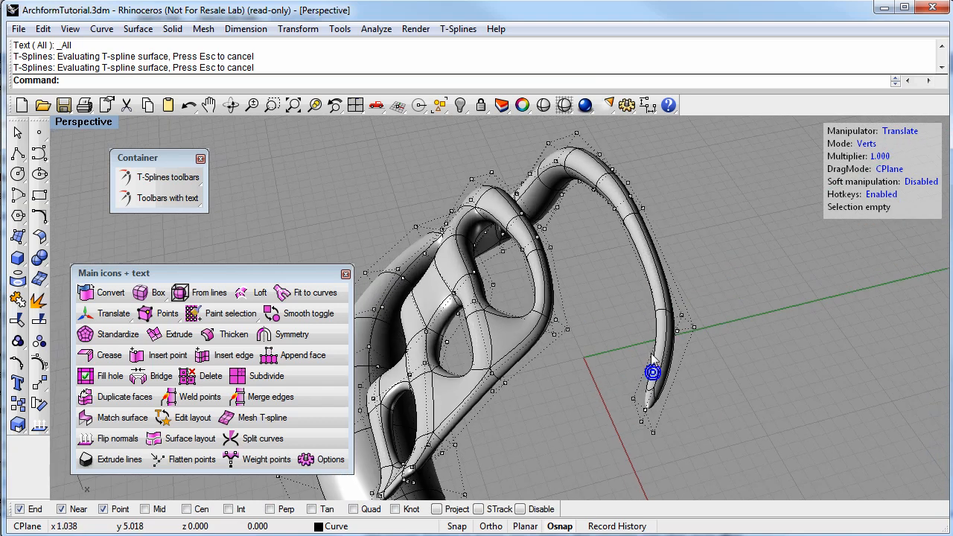
{"action": "right_click_drag", "start_coordinate": [581, 325], "coordinate": [630, 344]}
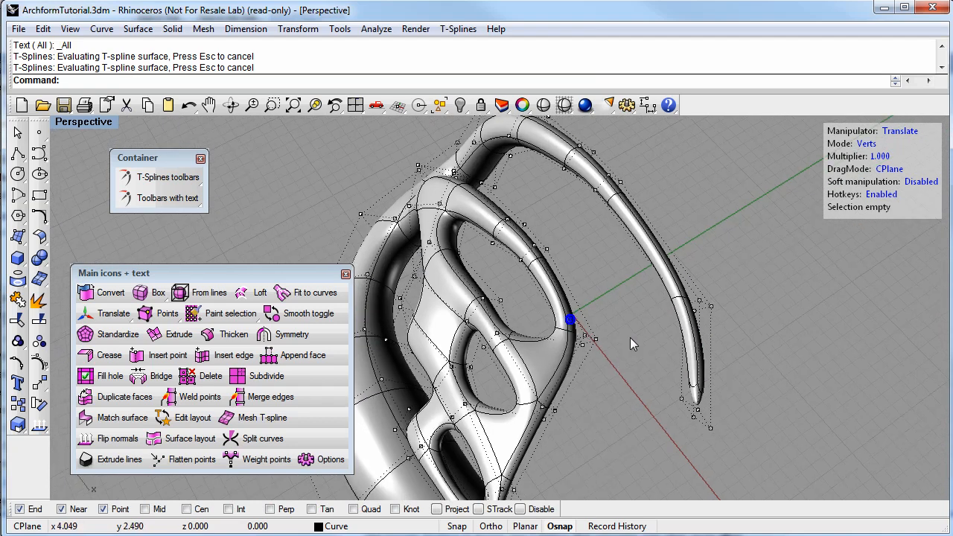
{"action": "key", "text": "Tab"}
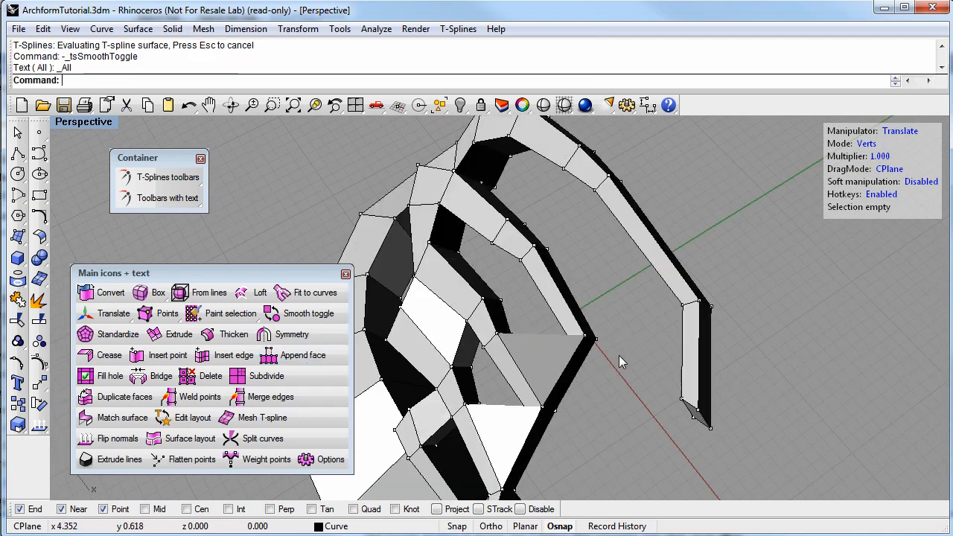
- Select the eight vertices of the outermost arm's tip segment and move them inward toward the arm's base, then clear the selection
{"action": "left_click_drag", "start_coordinate": [759, 455], "coordinate": [665, 276]}
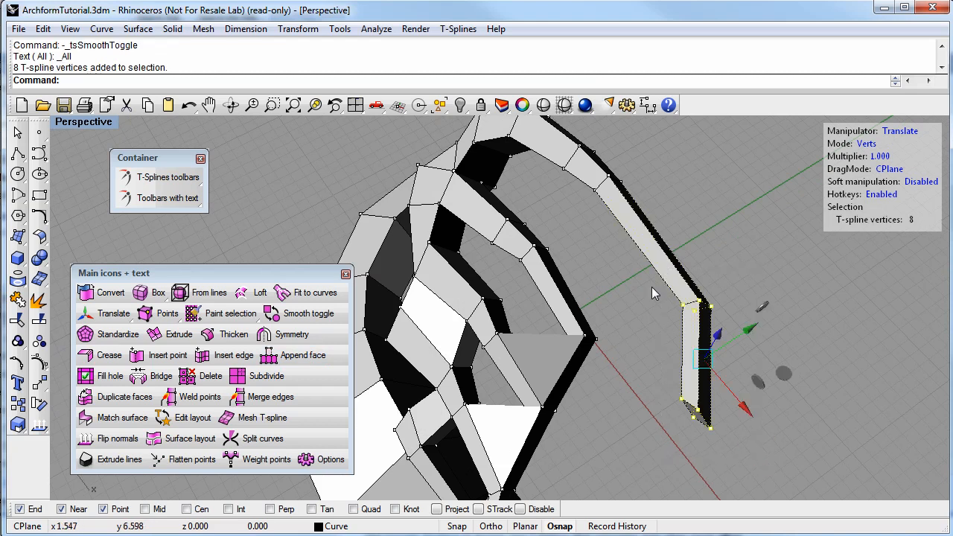
{"action": "mouse_move", "coordinate": [788, 371]}
{"action": "right_mouse_down"}
{"action": "mouse_move", "coordinate": [740, 287]}
{"action": "mouse_move", "coordinate": [708, 270]}
{"action": "right_mouse_up"}
{"action": "right_click_drag", "start_coordinate": [693, 320], "coordinate": [600, 340]}
{"action": "right_click_drag", "start_coordinate": [545, 290], "coordinate": [563, 332]}
{"action": "right_click_drag", "start_coordinate": [578, 381], "coordinate": [573, 365]}
{"action": "left_click", "coordinate": [573, 366]}
- Delete the outermost arm's end face and the fourth arm's side face that faces it
{"action": "scroll", "coordinate": [573, 370], "scroll_direction": "up", "scroll_amount": 3}
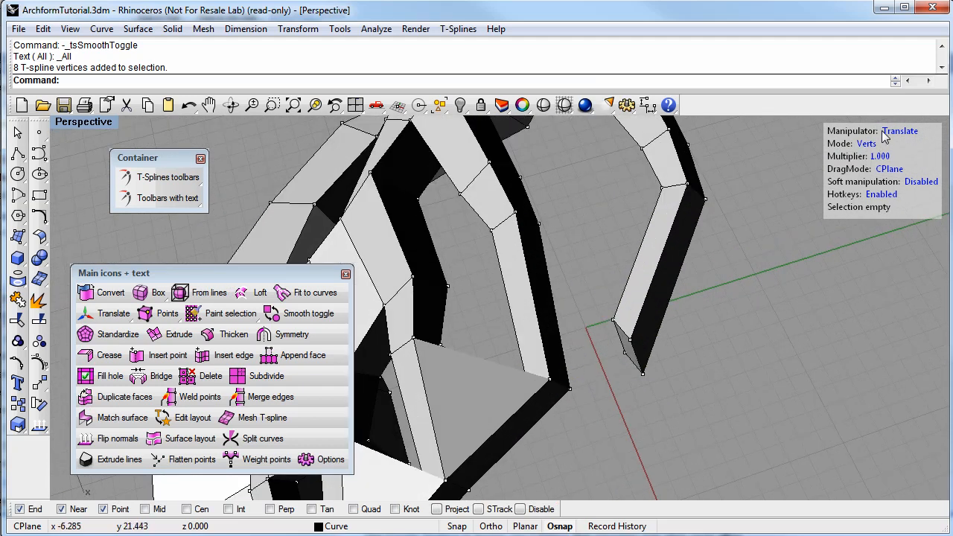
{"action": "left_click", "coordinate": [628, 352]}
{"action": "right_click_drag", "start_coordinate": [596, 341], "coordinate": [566, 314]}
{"action": "left_click", "coordinate": [501, 320], "text": "shift"}
{"action": "key", "text": "Delete"}
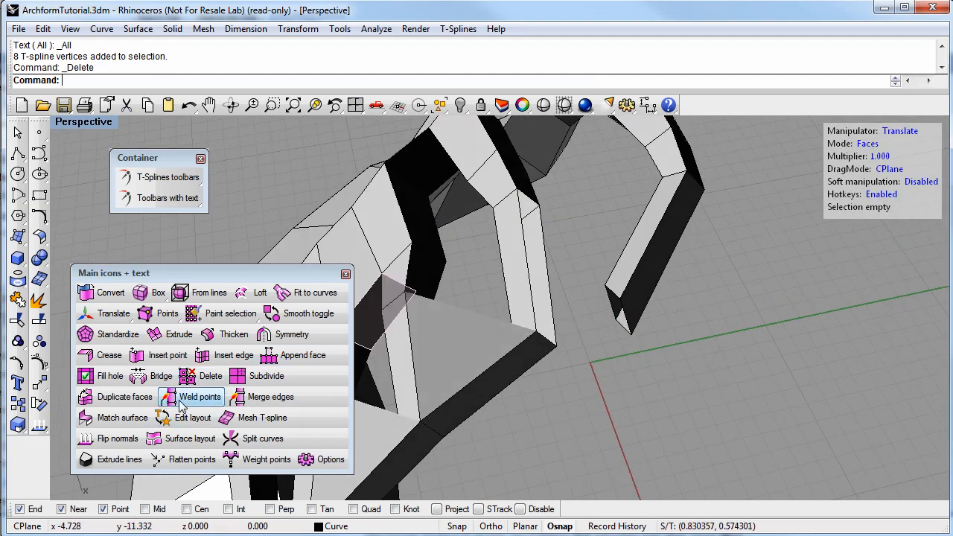
{"action": "left_click", "coordinate": [179, 406]}
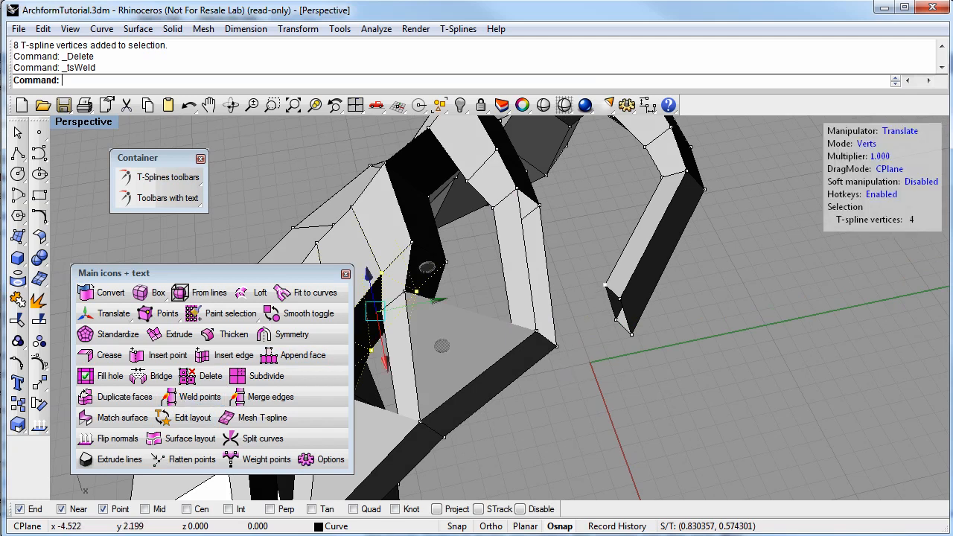
{"action": "left_click", "coordinate": [604, 287]}
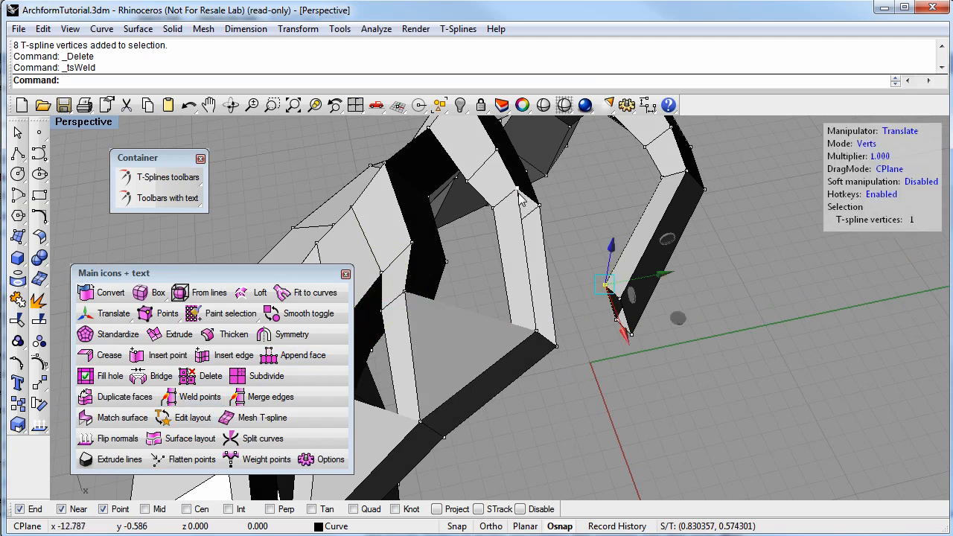
{"action": "key", "text": "Escape"}
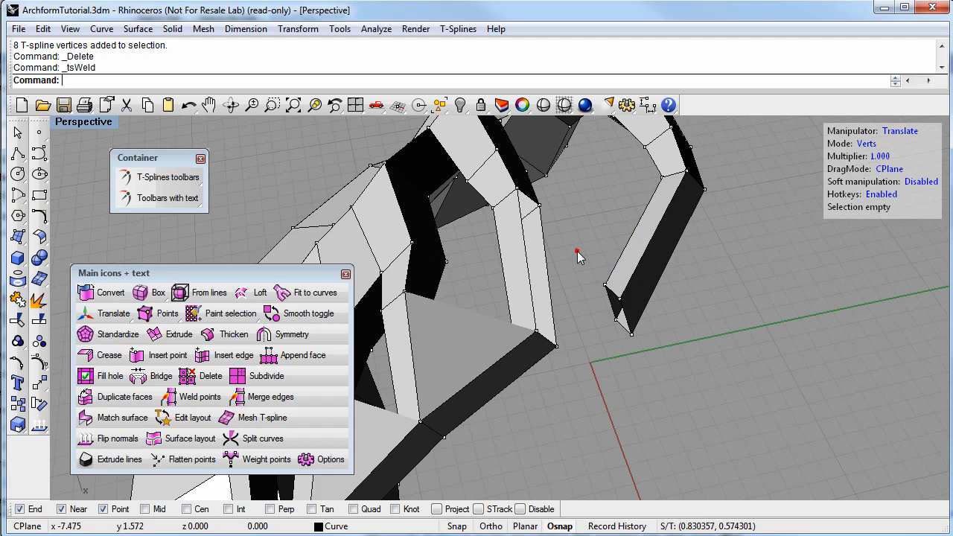
{"action": "key", "text": "ctrl+z"}
{"action": "key", "text": "Escape"}
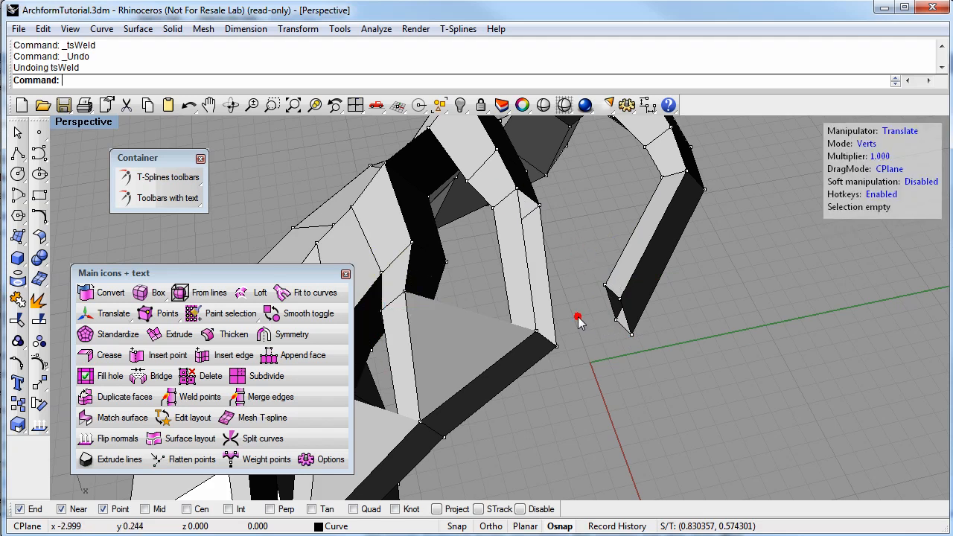
- Weld two of the outermost arm's open-end corners to the base-side corners of the opening in the fourth arm
{"action": "key", "text": "Return"}
{"action": "left_click", "coordinate": [607, 288]}
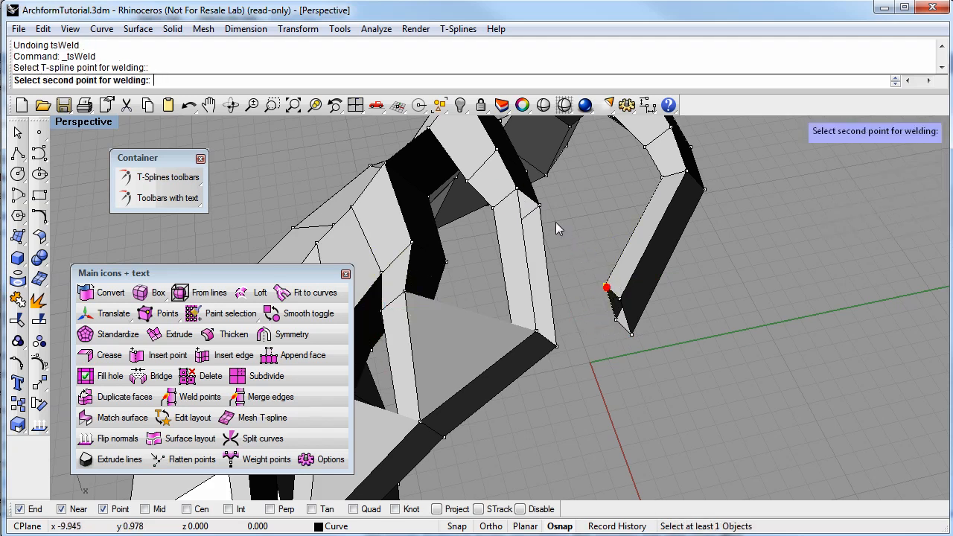
{"action": "left_click", "coordinate": [519, 195]}
{"action": "left_click", "coordinate": [615, 320]}
{"action": "right_click_drag", "start_coordinate": [557, 316], "coordinate": [548, 339]}
{"action": "right_click", "coordinate": [548, 339]}
{"action": "right_click_drag", "start_coordinate": [538, 296], "coordinate": [553, 277]}
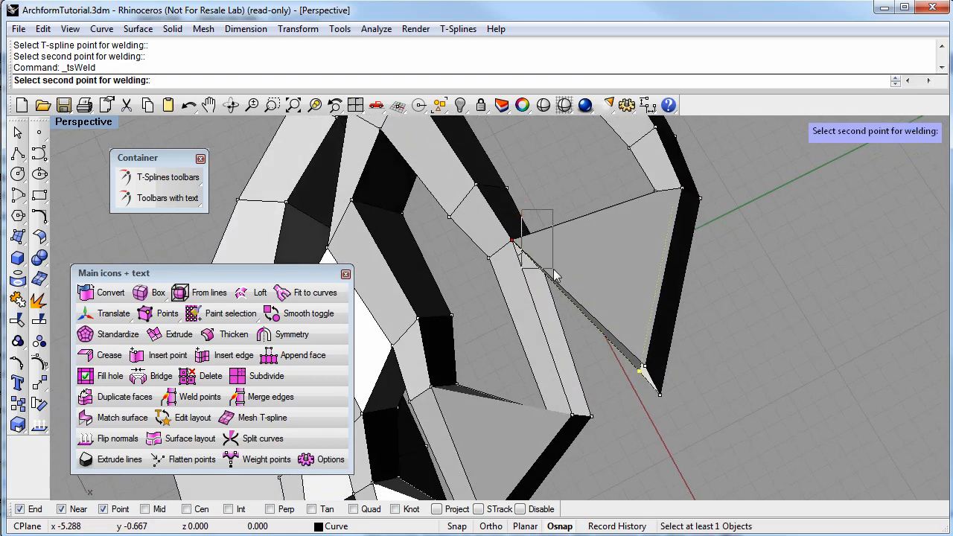
{"action": "left_click_drag", "start_coordinate": [553, 275], "coordinate": [553, 269]}
{"action": "right_click_drag", "start_coordinate": [564, 325], "coordinate": [457, 354]}
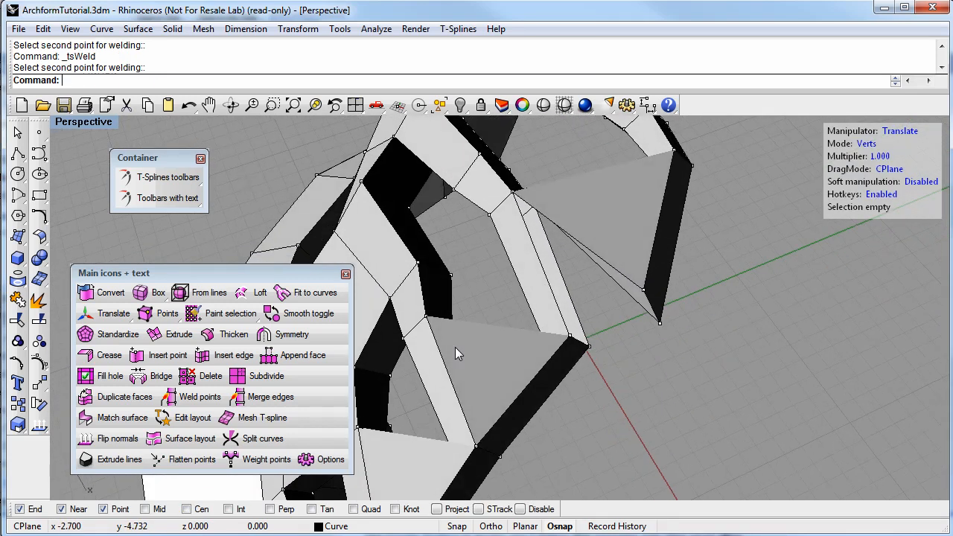
- Weld the outermost arm's remaining two end corners to the tip-side corners of the fourth arm's opening
{"action": "left_click", "coordinate": [643, 291]}
{"action": "left_click", "coordinate": [570, 337]}
{"action": "right_click", "coordinate": [655, 324]}
{"action": "left_click", "coordinate": [659, 323]}
{"action": "left_click", "coordinate": [591, 347]}
- Examine the whole joined surface in smooth and shaded display from several angles, looking closely at the bridged end of the lowest arms
{"action": "scroll", "coordinate": [591, 347], "scroll_direction": "down", "scroll_amount": 4}
{"action": "right_click_drag", "start_coordinate": [562, 362], "coordinate": [597, 368]}
{"action": "key", "text": "b"}
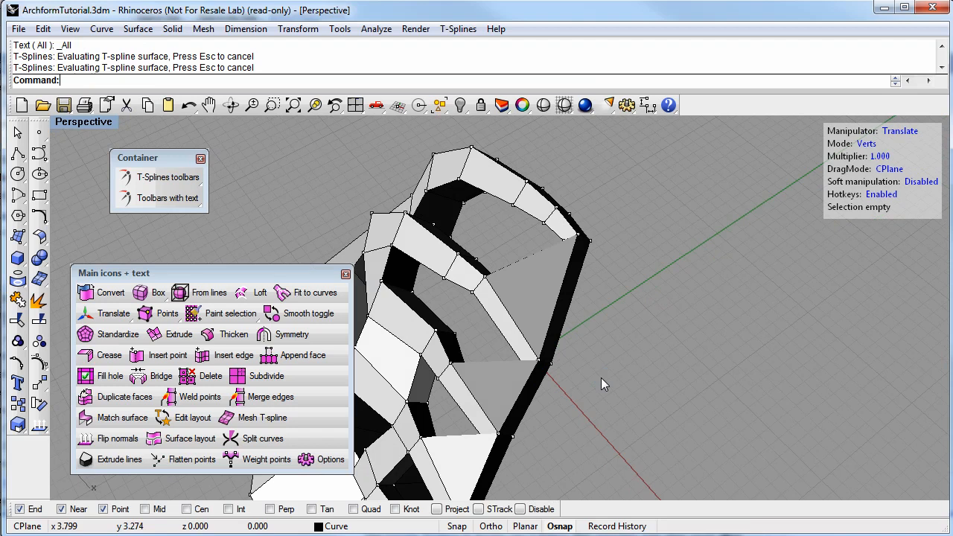
{"action": "mouse_move", "coordinate": [655, 394]}
{"action": "right_mouse_down"}
{"action": "mouse_move", "coordinate": [598, 368]}
{"action": "mouse_move", "coordinate": [691, 365]}
{"action": "mouse_move", "coordinate": [693, 314]}
{"action": "mouse_move", "coordinate": [703, 305]}
{"action": "mouse_move", "coordinate": [692, 313]}
{"action": "right_mouse_up"}
{"action": "right_click_drag", "start_coordinate": [536, 361], "coordinate": [719, 285]}
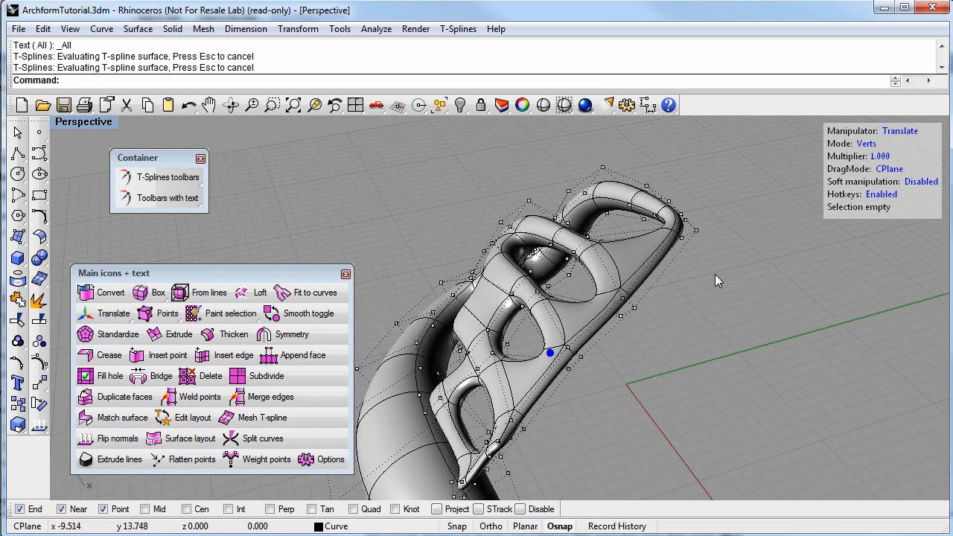
{"action": "right_click_drag", "start_coordinate": [503, 440], "coordinate": [674, 374]}
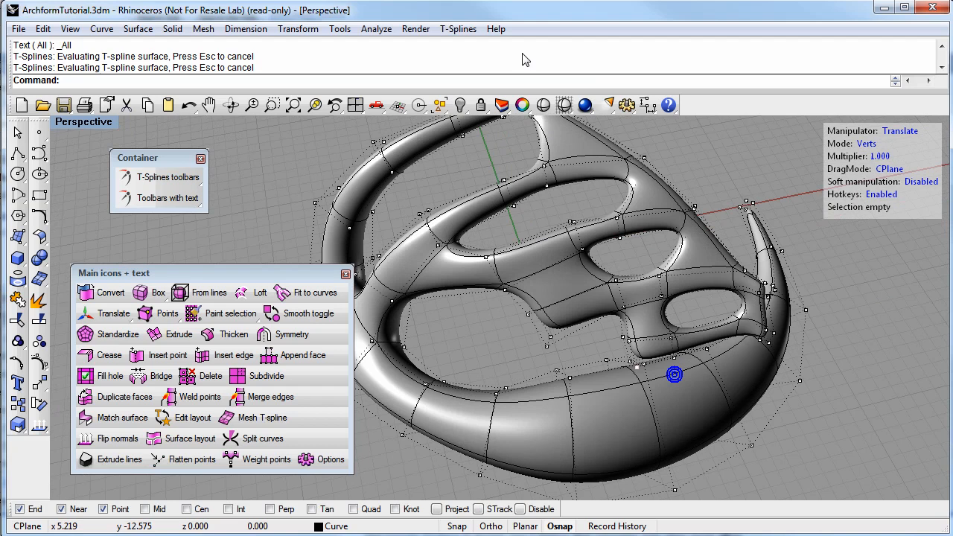
{"action": "left_click", "coordinate": [542, 105]}
{"action": "right_click_drag", "start_coordinate": [554, 171], "coordinate": [435, 290]}
{"action": "right_click_drag", "start_coordinate": [577, 218], "coordinate": [421, 313]}
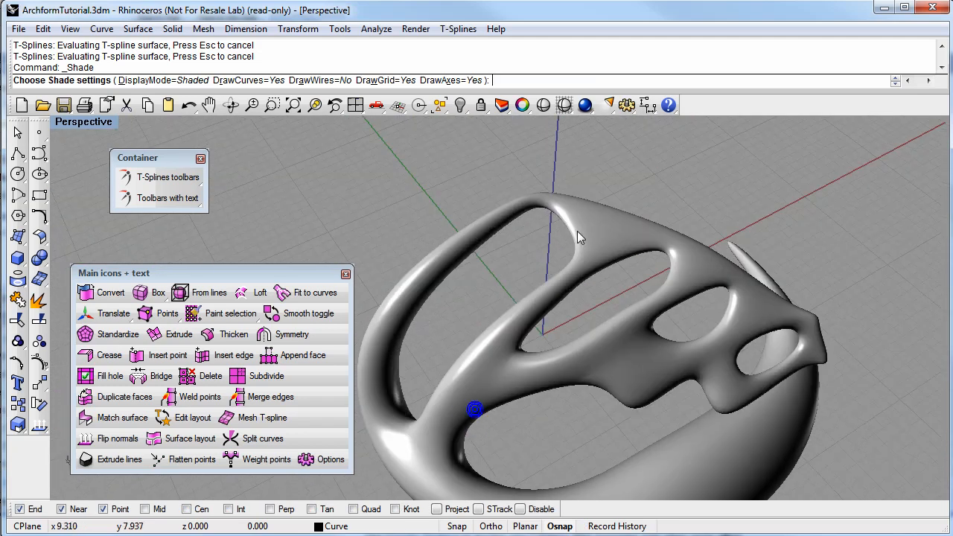
{"action": "right_click_drag", "start_coordinate": [565, 301], "coordinate": [556, 364]}
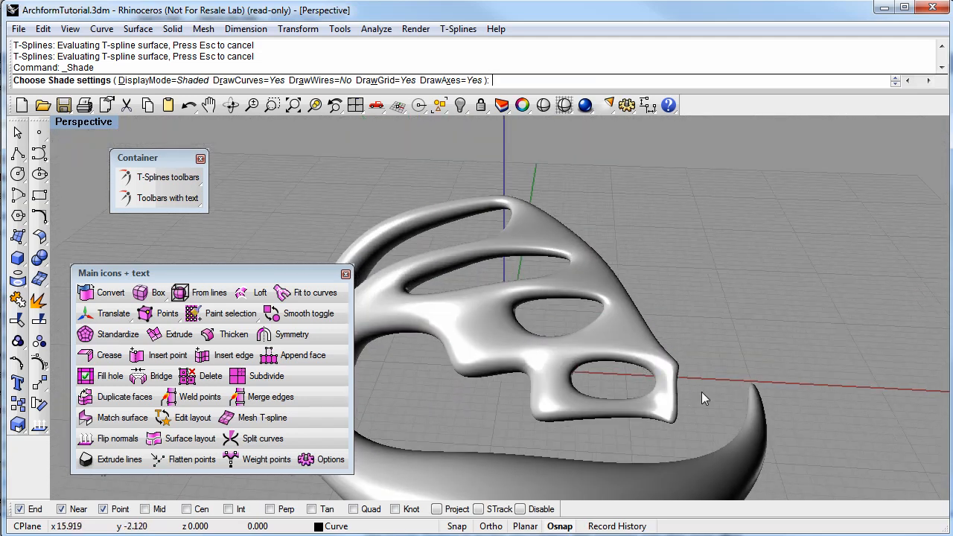
{"action": "left_click", "coordinate": [766, 387]}
{"action": "right_click_drag", "start_coordinate": [766, 387], "coordinate": [625, 359]}
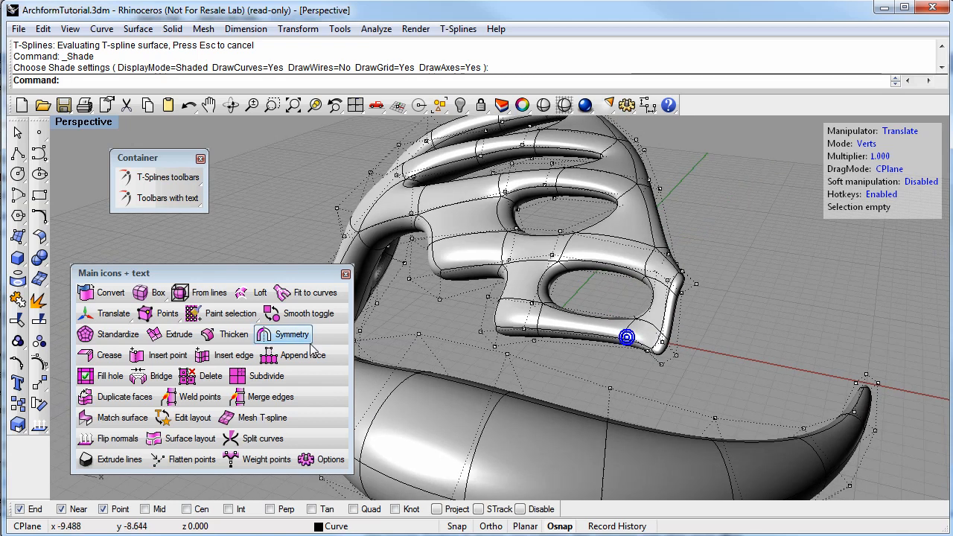
{"action": "right_click_drag", "start_coordinate": [774, 266], "coordinate": [645, 255]}
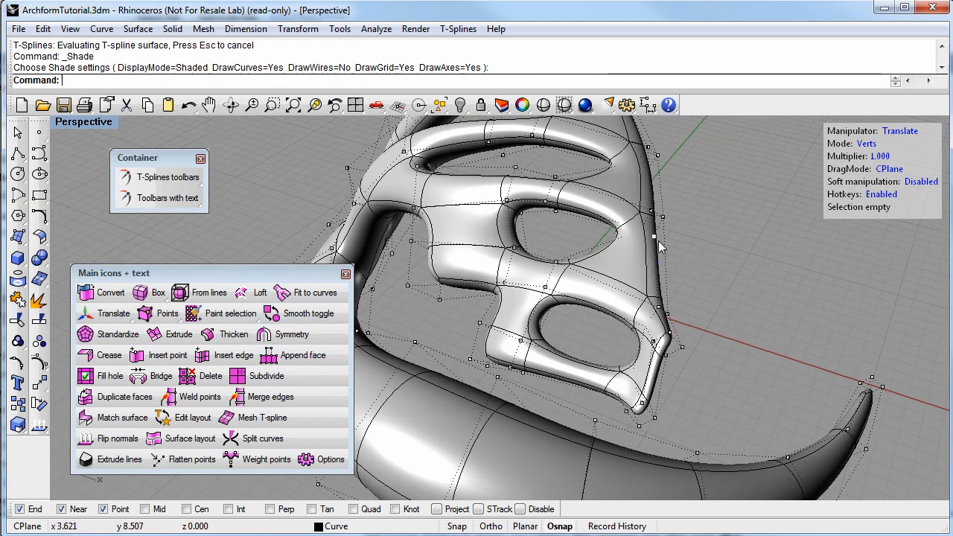
- Switch back to box display and delete the connecting segment and the lowest arm's corner segment at the bridged tip, four faces each
{"action": "left_click", "coordinate": [301, 313]}
{"action": "left_click", "coordinate": [588, 275]}
{"action": "right_click", "coordinate": [643, 373]}
{"action": "mouse_move", "coordinate": [638, 349]}
{"action": "right_mouse_down"}
{"action": "mouse_move", "coordinate": [638, 341]}
{"action": "mouse_move", "coordinate": [688, 340]}
{"action": "mouse_move", "coordinate": [717, 352]}
{"action": "mouse_move", "coordinate": [687, 385]}
{"action": "mouse_move", "coordinate": [647, 341]}
{"action": "mouse_move", "coordinate": [679, 363]}
{"action": "mouse_move", "coordinate": [653, 349]}
{"action": "mouse_move", "coordinate": [655, 309]}
{"action": "right_mouse_up"}
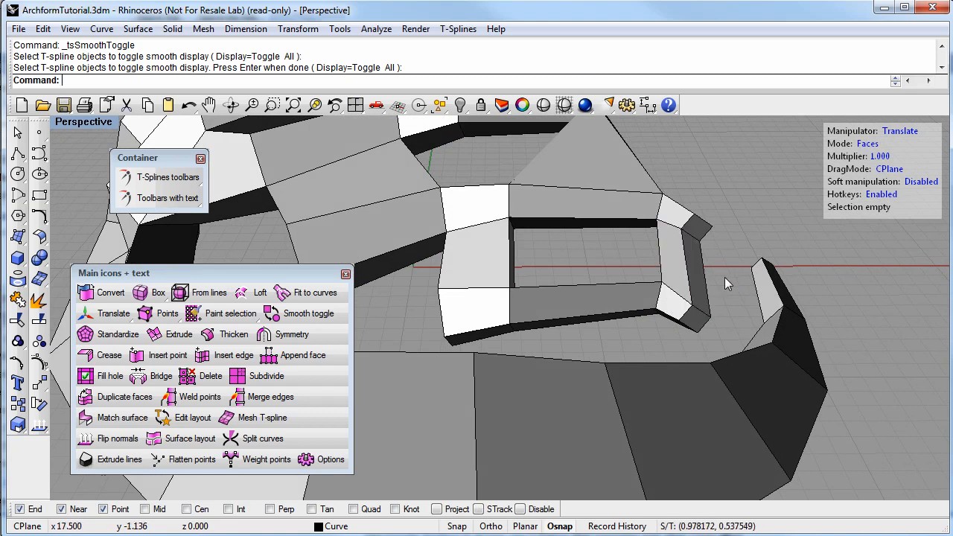
{"action": "left_click_drag", "start_coordinate": [728, 281], "coordinate": [730, 281]}
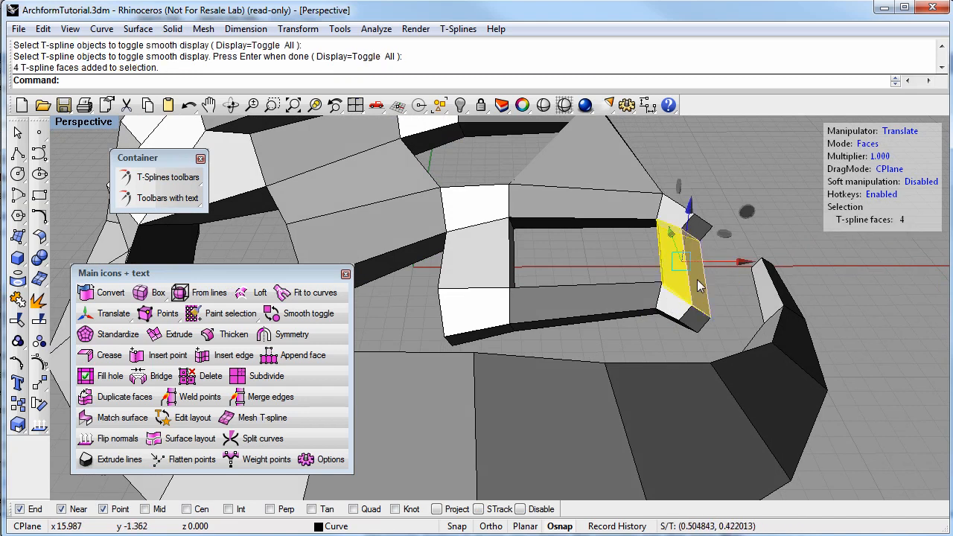
{"action": "key", "text": "Delete"}
{"action": "right_click_drag", "start_coordinate": [672, 280], "coordinate": [726, 312]}
{"action": "left_click_drag", "start_coordinate": [688, 264], "coordinate": [684, 259]}
{"action": "key", "text": "Delete"}
{"action": "right_click_drag", "start_coordinate": [685, 251], "coordinate": [611, 318]}
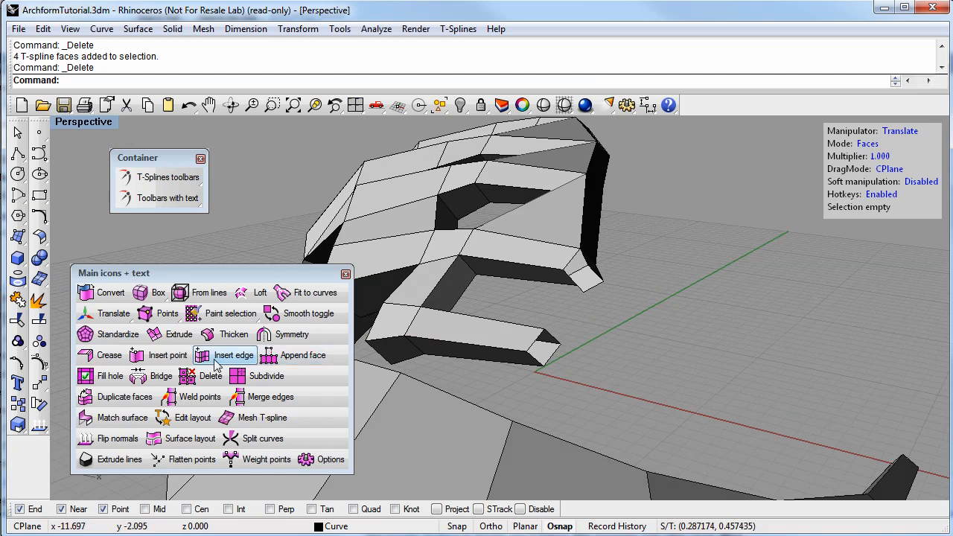
- Fill the holes at the open ends of the lowest arm and the arm above it
{"action": "left_click", "coordinate": [109, 376]}
{"action": "right_click_drag", "start_coordinate": [596, 327], "coordinate": [665, 312]}
{"action": "left_click", "coordinate": [605, 344]}
{"action": "key", "text": "Return"}
{"action": "left_click", "coordinate": [663, 250]}
- Select the new end face of the arm above the lowest one and move it toward the lowest arm
{"action": "right_click_drag", "start_coordinate": [658, 273], "coordinate": [646, 292]}
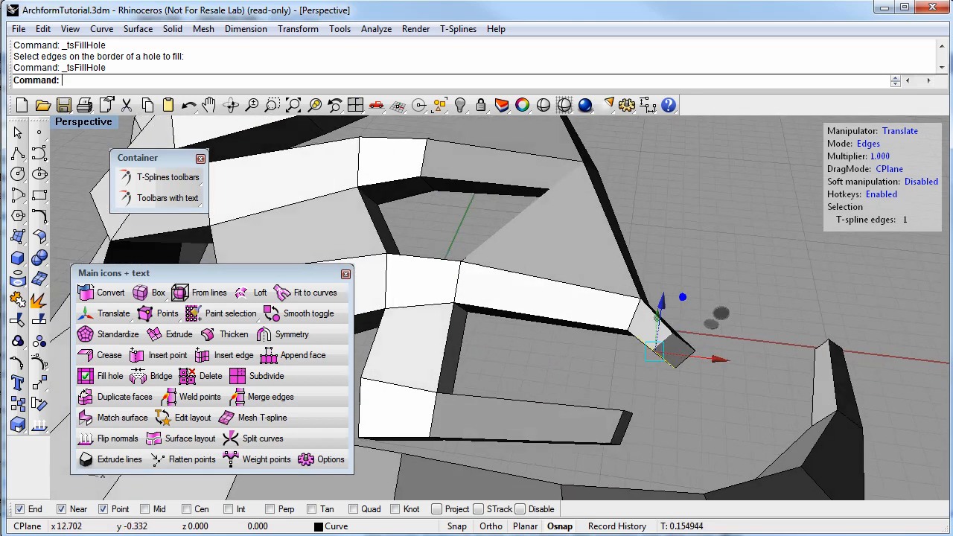
{"action": "left_click", "coordinate": [677, 350]}
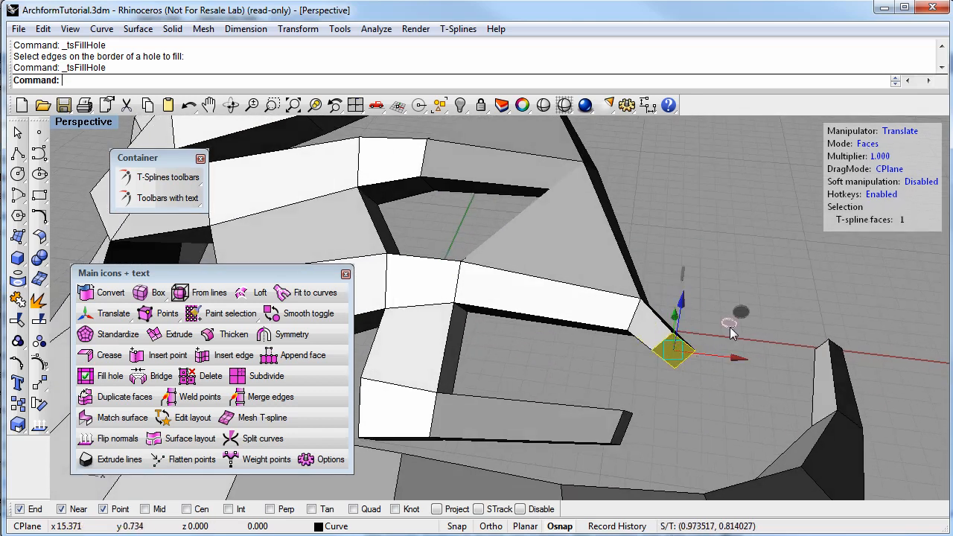
{"action": "left_click_drag", "start_coordinate": [730, 323], "coordinate": [699, 346]}
{"action": "right_click_drag", "start_coordinate": [545, 395], "coordinate": [517, 367]}
{"action": "left_click_drag", "start_coordinate": [571, 372], "coordinate": [467, 340]}
{"action": "left_click_drag", "start_coordinate": [513, 398], "coordinate": [549, 367]}
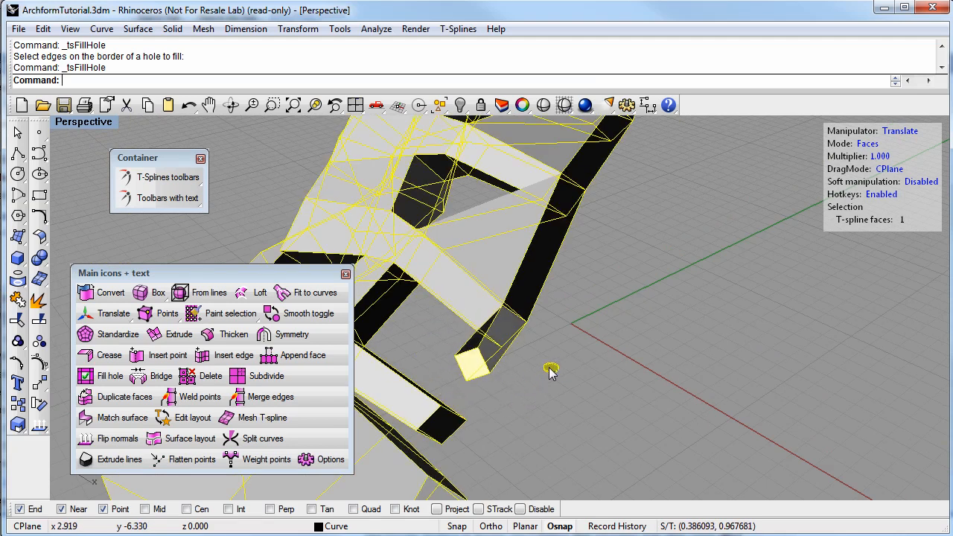
{"action": "right_click_drag", "start_coordinate": [478, 394], "coordinate": [663, 436]}
{"action": "right_click_drag", "start_coordinate": [679, 426], "coordinate": [655, 495]}
{"action": "right_click", "coordinate": [731, 46]}
{"action": "right_click_drag", "start_coordinate": [730, 241], "coordinate": [600, 409]}
{"action": "left_click", "coordinate": [437, 419], "text": "shift"}
{"action": "key", "text": "Delete"}
{"action": "key", "text": "ctrl+z"}
- Adjust the position of the upper arm's end face opposite the lowest arm, then clear the selection
{"action": "right_click_drag", "start_coordinate": [667, 399], "coordinate": [696, 378]}
{"action": "left_click", "coordinate": [722, 384]}
{"action": "left_click", "coordinate": [674, 358]}
{"action": "left_click_drag", "start_coordinate": [734, 341], "coordinate": [777, 365]}
{"action": "left_click", "coordinate": [753, 442]}
- Delete the upper arm's end face and the side face of the lowest arm's tip segment that faces it
{"action": "right_click_drag", "start_coordinate": [708, 433], "coordinate": [426, 384]}
{"action": "left_click", "coordinate": [636, 365]}
{"action": "left_click", "coordinate": [430, 397], "text": "shift"}
{"action": "mouse_move", "coordinate": [505, 427]}
{"action": "right_mouse_down"}
{"action": "mouse_move", "coordinate": [693, 410]}
{"action": "mouse_move", "coordinate": [642, 378]}
{"action": "mouse_move", "coordinate": [658, 352]}
{"action": "mouse_move", "coordinate": [651, 344]}
{"action": "mouse_move", "coordinate": [595, 363]}
{"action": "right_mouse_up"}
{"action": "key", "text": "Delete"}
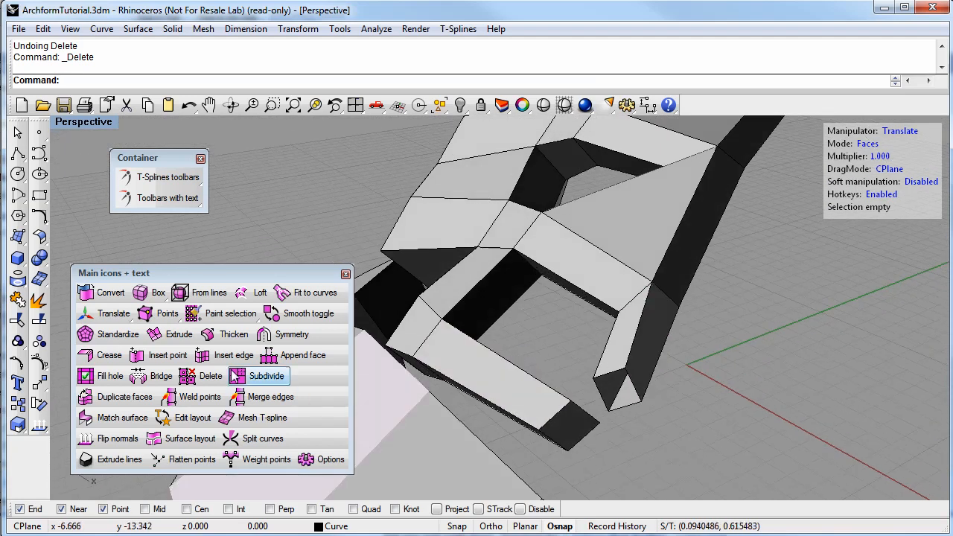
- Weld the upper arm's two front end corners to the front corners of the opening in the lowest arm
{"action": "left_click", "coordinate": [186, 398]}
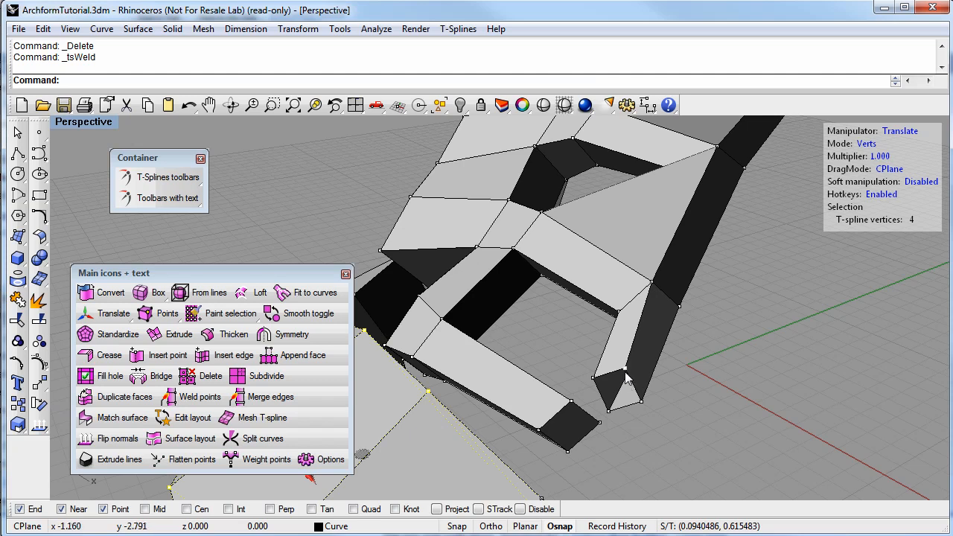
{"action": "left_click", "coordinate": [594, 379]}
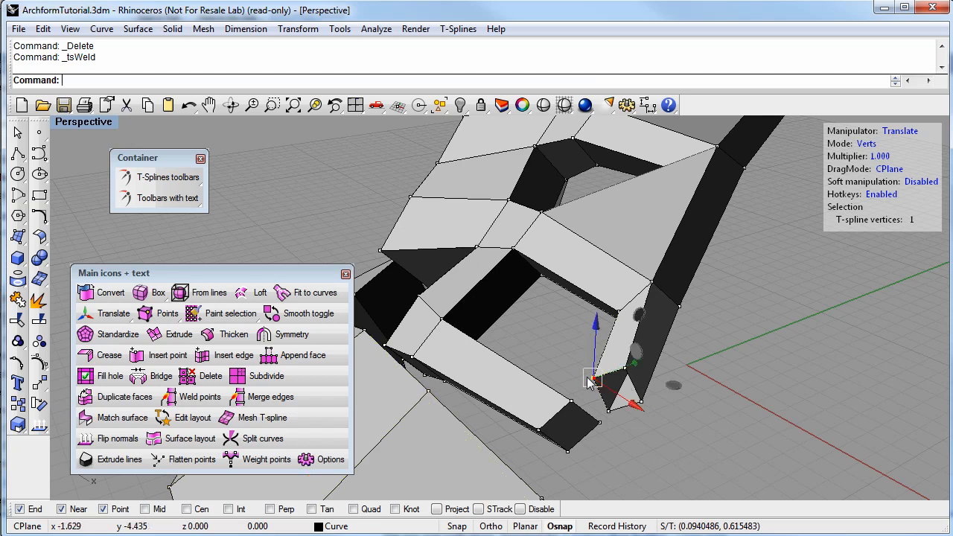
{"action": "left_click", "coordinate": [443, 321]}
{"action": "right_click", "coordinate": [569, 367]}
{"action": "left_click", "coordinate": [593, 379]}
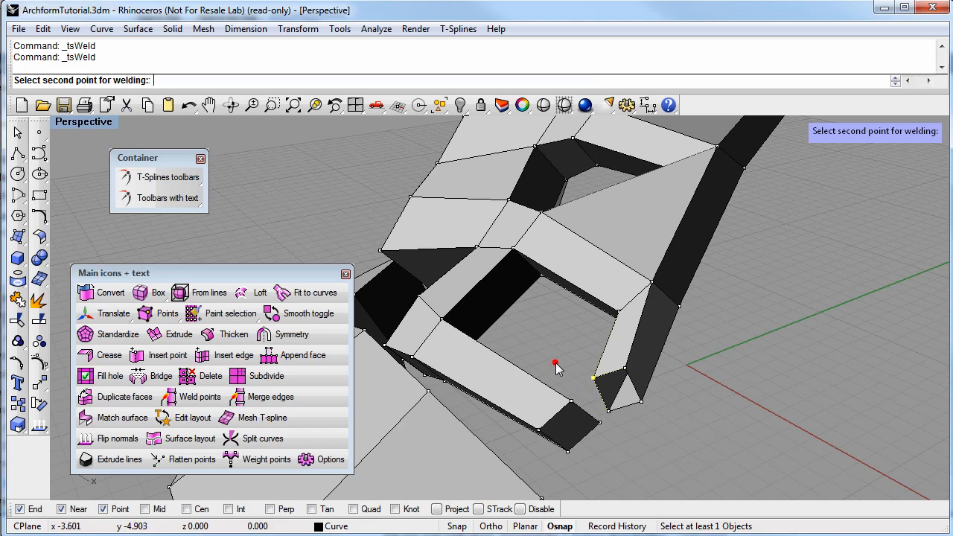
{"action": "right_click", "coordinate": [556, 362]}
{"action": "right_click", "coordinate": [586, 378]}
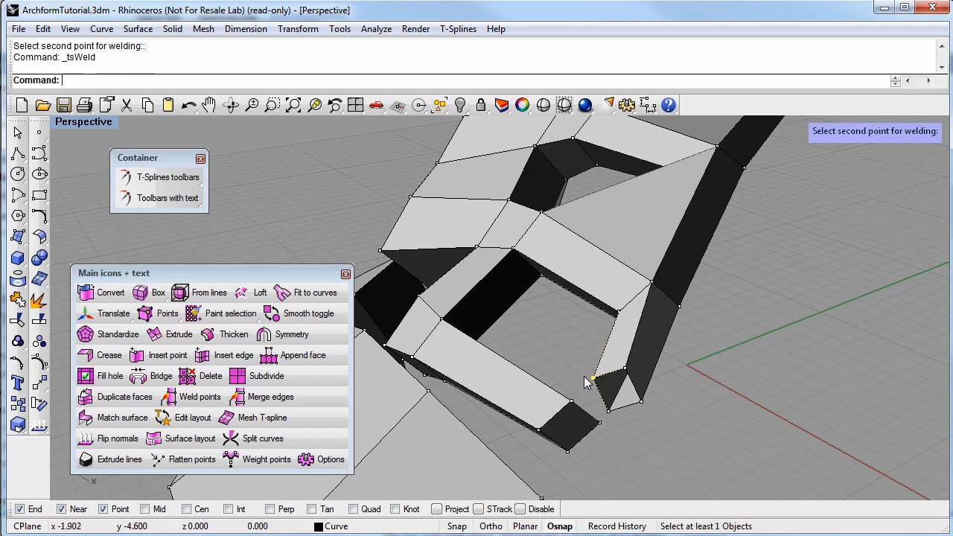
{"action": "left_click", "coordinate": [444, 321]}
{"action": "left_click", "coordinate": [624, 369]}
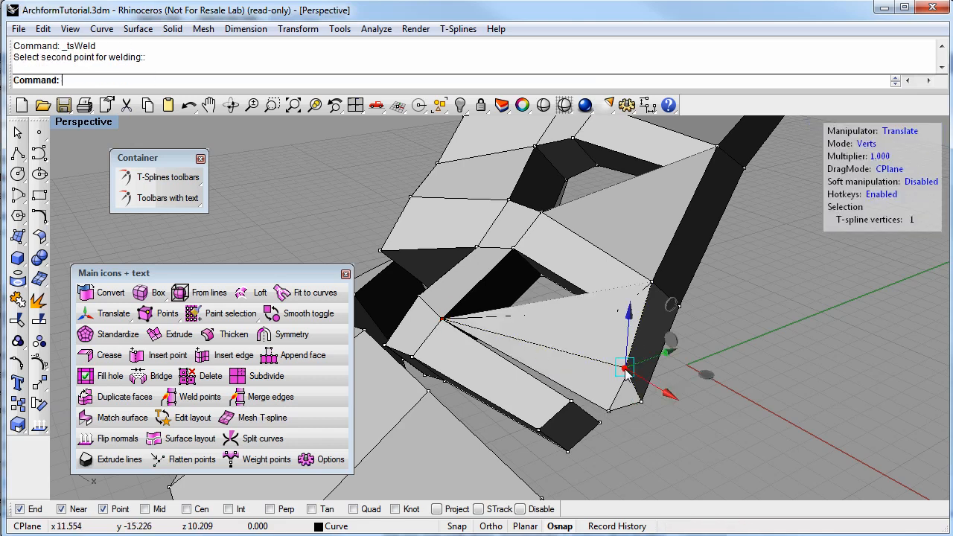
{"action": "right_click", "coordinate": [692, 377]}
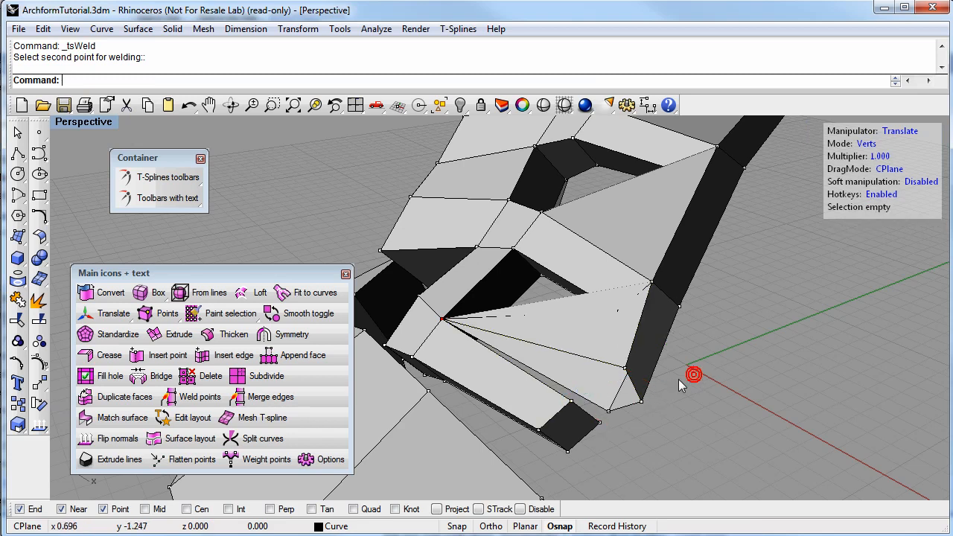
{"action": "left_click", "coordinate": [617, 370]}
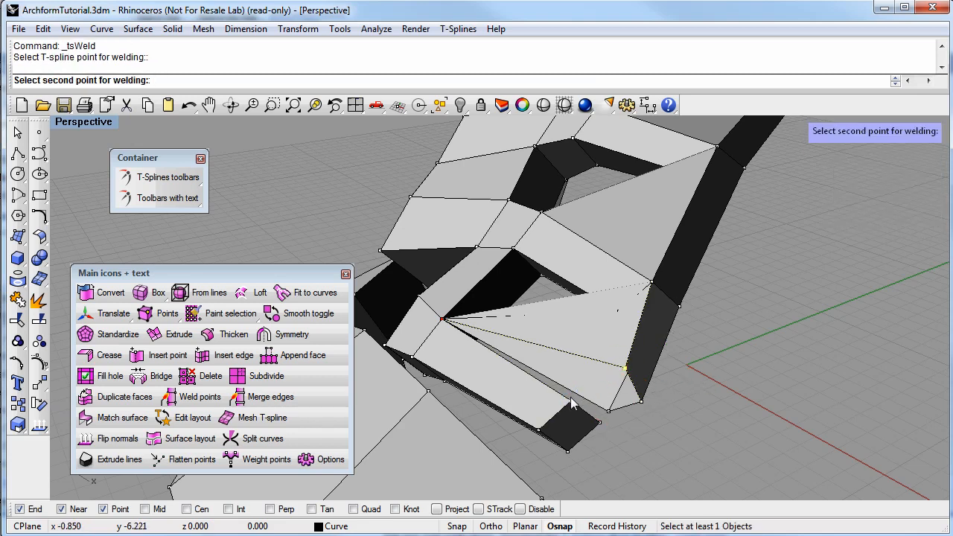
{"action": "left_click", "coordinate": [570, 400]}
- Weld the upper arm's remaining back end corners to the back corners of the lowest arm's opening
{"action": "mouse_move", "coordinate": [622, 413]}
{"action": "right_mouse_down"}
{"action": "mouse_move", "coordinate": [591, 399]}
{"action": "mouse_move", "coordinate": [590, 384]}
{"action": "mouse_move", "coordinate": [603, 388]}
{"action": "right_mouse_up"}
{"action": "left_click", "coordinate": [586, 356]}
{"action": "key", "text": "Return"}
{"action": "left_click", "coordinate": [603, 387]}
{"action": "left_click", "coordinate": [613, 358]}
{"action": "right_click_drag", "start_coordinate": [656, 313], "coordinate": [687, 422]}
{"action": "key", "text": "Return"}
{"action": "left_click", "coordinate": [450, 327]}
- Switch to smooth display and examine the rejoined lower arms and the overall form from several angles
{"action": "scroll", "coordinate": [674, 454], "scroll_direction": "down", "scroll_amount": 2}
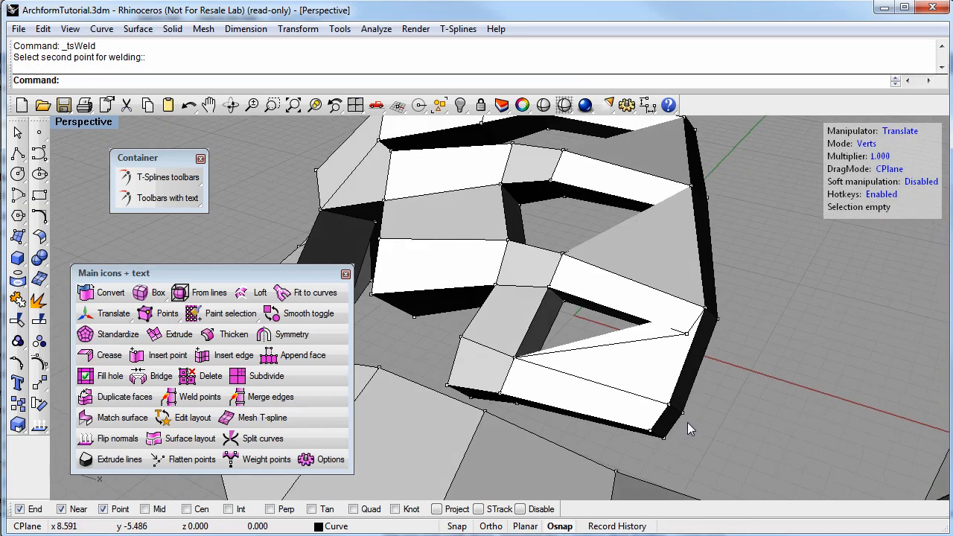
{"action": "key", "text": "Tab"}
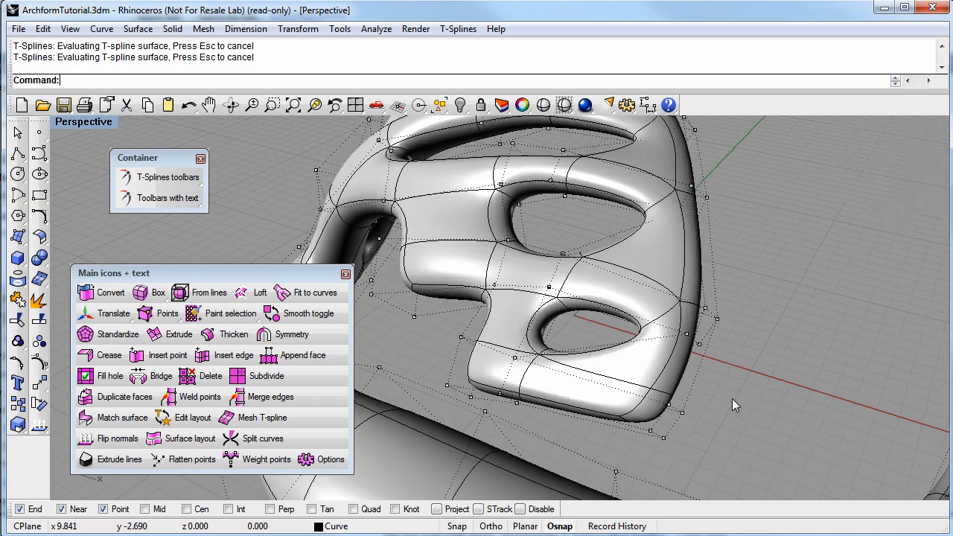
{"action": "right_click_drag", "start_coordinate": [732, 397], "coordinate": [630, 315]}
{"action": "right_click_drag", "start_coordinate": [650, 355], "coordinate": [658, 325]}
{"action": "right_click_drag", "start_coordinate": [549, 399], "coordinate": [689, 395]}
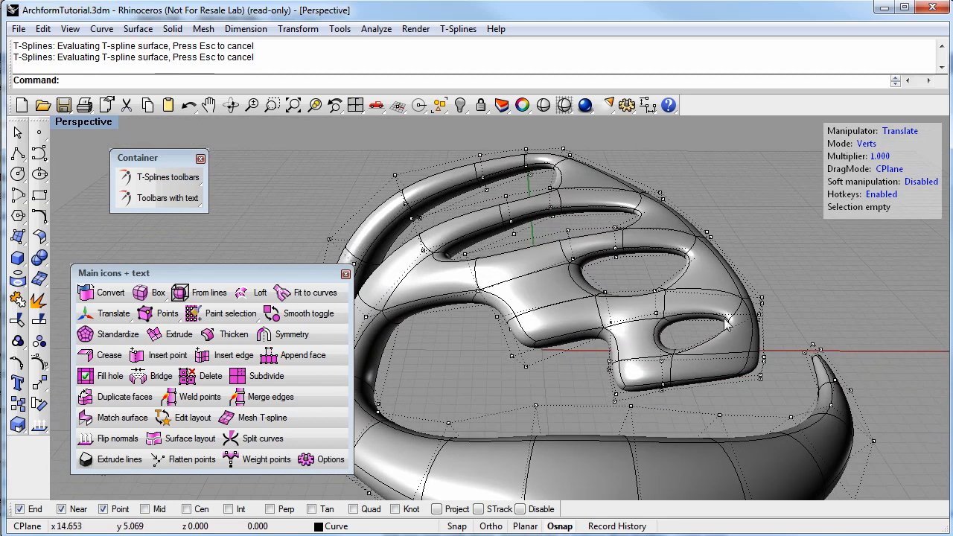
{"action": "right_click_drag", "start_coordinate": [571, 344], "coordinate": [643, 353]}
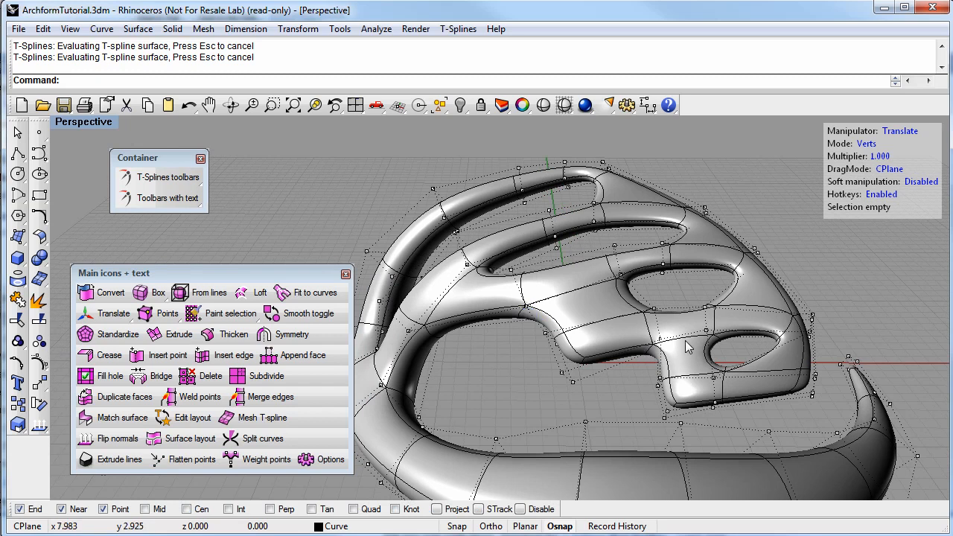
{"action": "right_click_drag", "start_coordinate": [488, 266], "coordinate": [678, 361]}
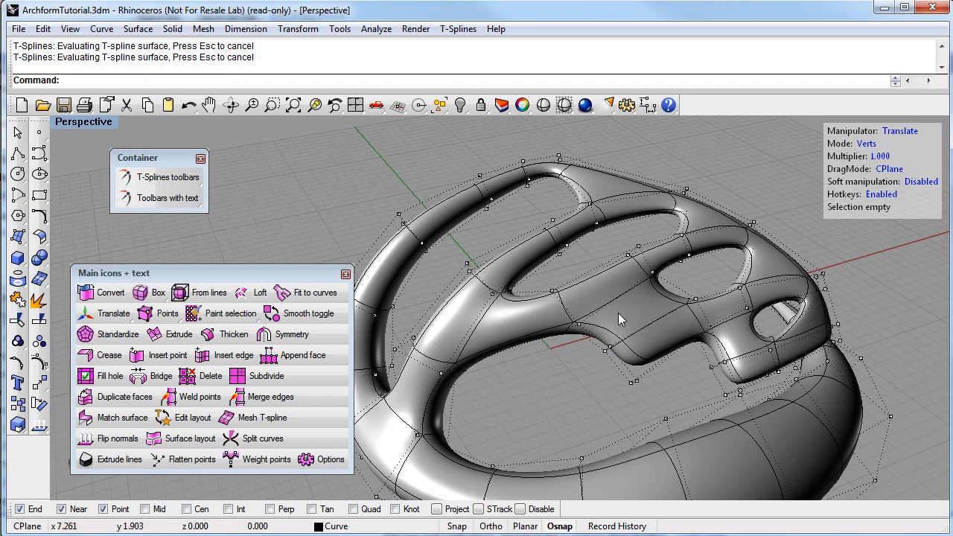
{"action": "right_click_drag", "start_coordinate": [618, 313], "coordinate": [576, 407]}
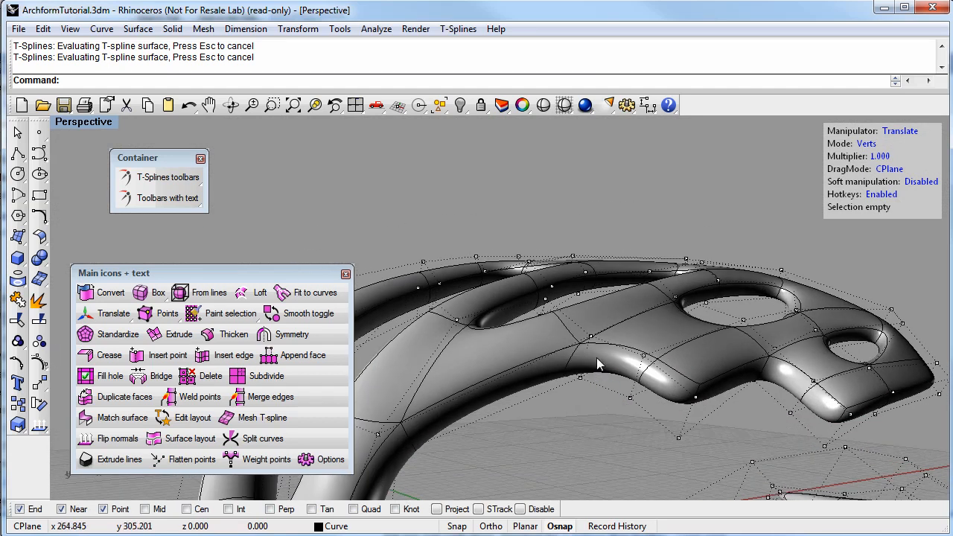
- Weld the underside vertex partway along the protruding second-lowest arm segment to the underside corner at that segment's base
{"action": "left_click", "coordinate": [197, 398]}
{"action": "left_click_drag", "start_coordinate": [631, 419], "coordinate": [638, 423]}
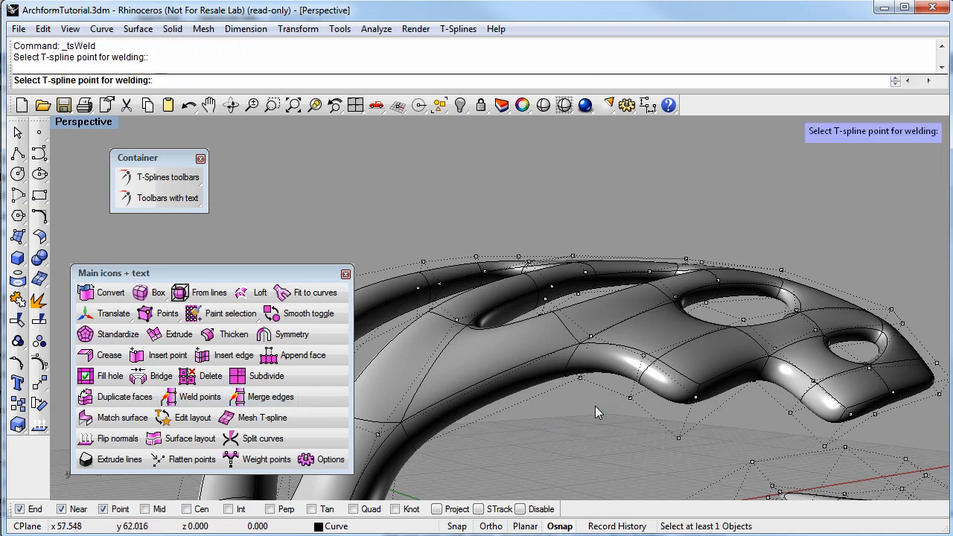
{"action": "left_click", "coordinate": [630, 403]}
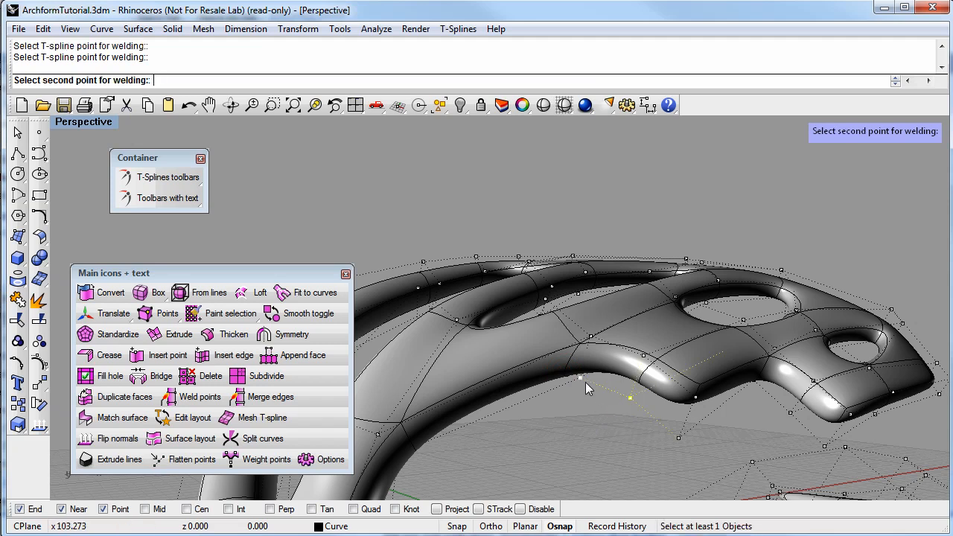
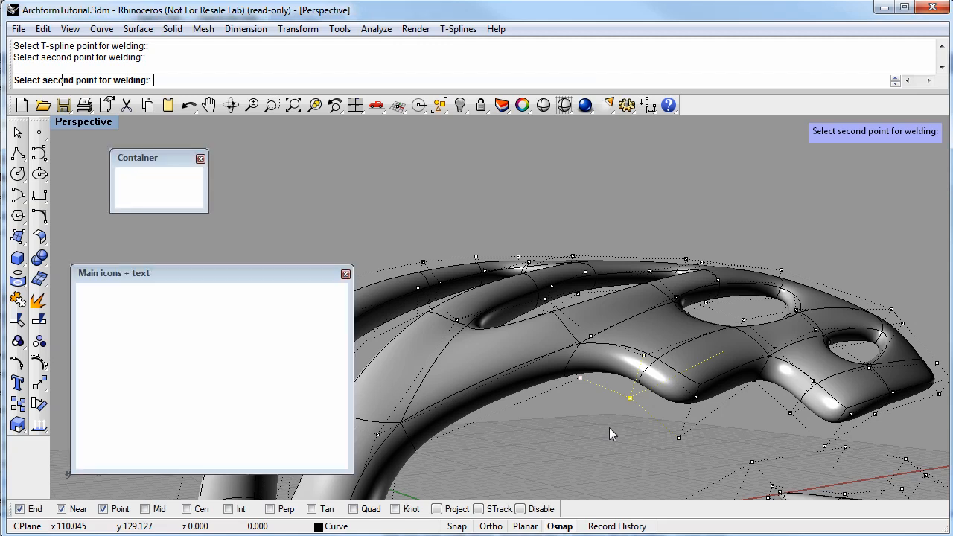
{"action": "mouse_move", "coordinate": [605, 411]}
{"action": "right_mouse_down"}
{"action": "mouse_move", "coordinate": [606, 327]}
{"action": "mouse_move", "coordinate": [598, 421]}
{"action": "mouse_move", "coordinate": [621, 387]}
{"action": "mouse_move", "coordinate": [612, 417]}
{"action": "right_mouse_up"}
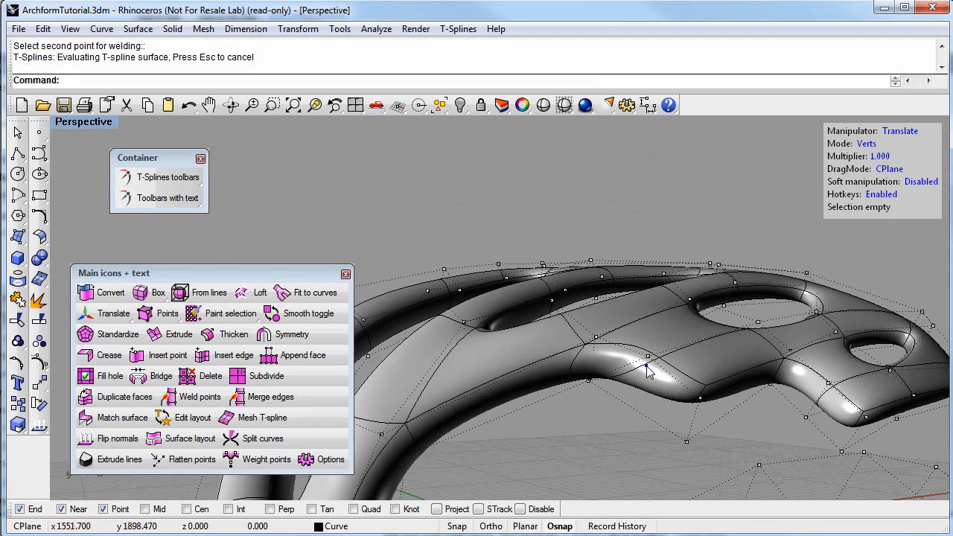
- Switch to box display and weld the matching upper vertex on the protruding arm segment to the upper corner at its base
{"action": "right_click_drag", "start_coordinate": [655, 335], "coordinate": [647, 365]}
{"action": "left_click", "coordinate": [288, 315]}
{"action": "left_click", "coordinate": [525, 344]}
{"action": "key", "text": "Return"}
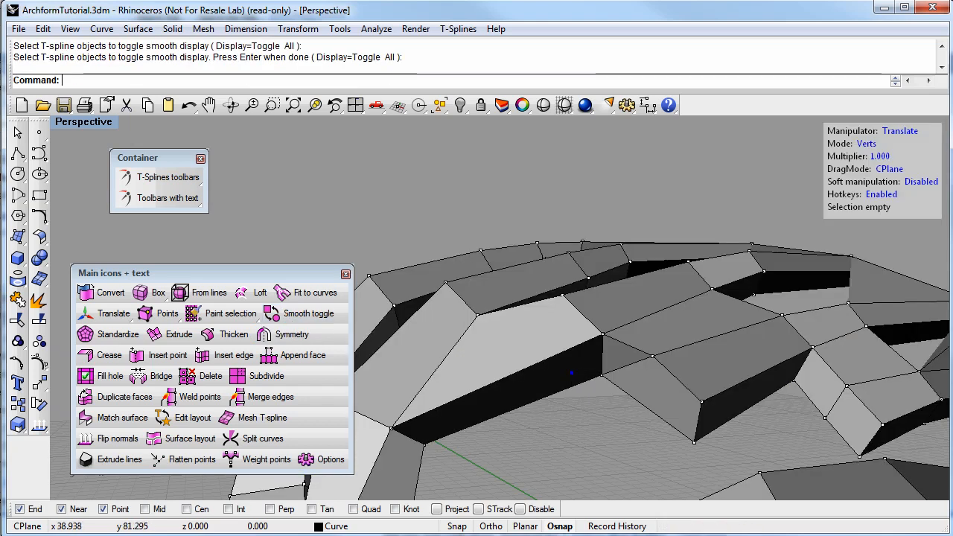
{"action": "right_click_drag", "start_coordinate": [571, 373], "coordinate": [647, 355]}
{"action": "left_click", "coordinate": [195, 397]}
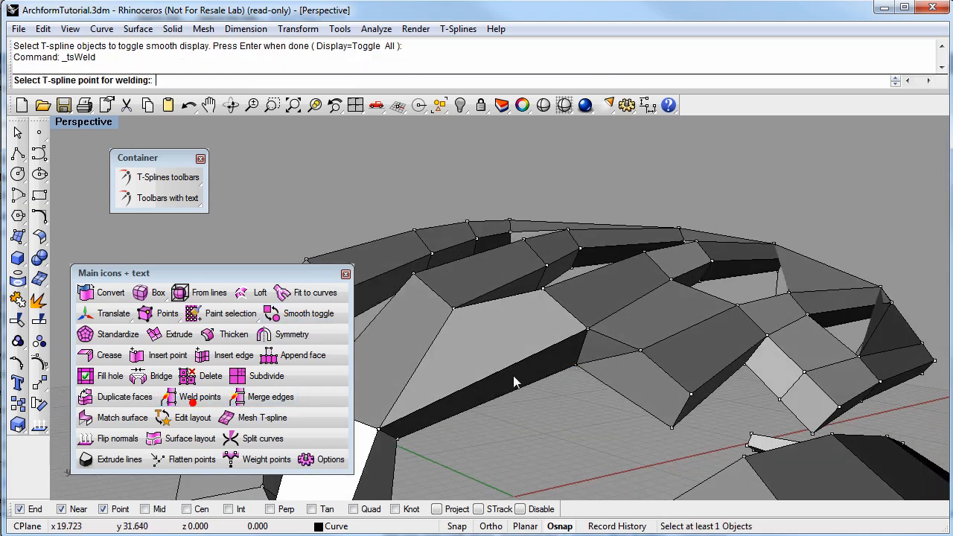
{"action": "left_click", "coordinate": [641, 350]}
{"action": "left_click", "coordinate": [587, 331]}
- Weld the top and underside vertices on the side of the opening between the lower arms to the opening's matching inner corners
{"action": "right_click_drag", "start_coordinate": [622, 347], "coordinate": [560, 445]}
{"action": "right_click", "coordinate": [560, 445]}
{"action": "left_click", "coordinate": [555, 440]}
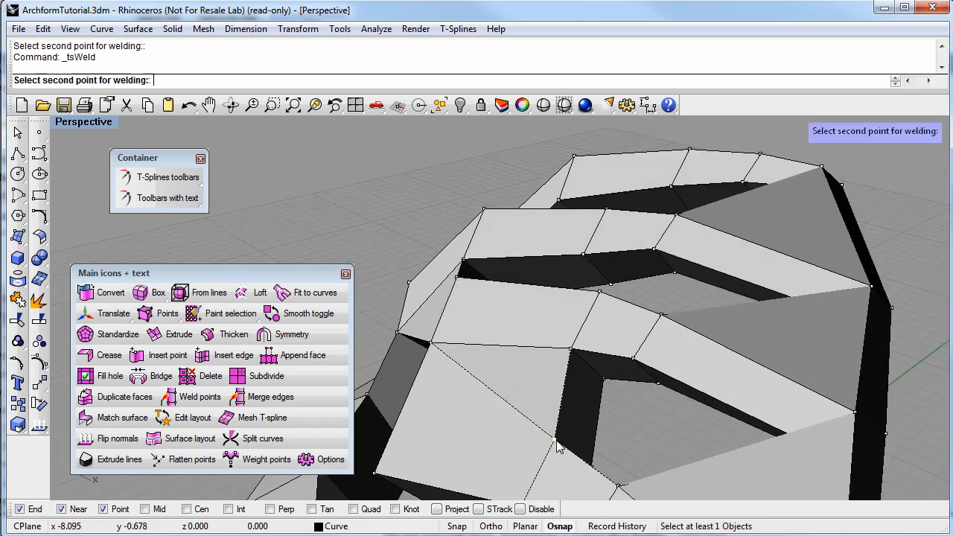
{"action": "left_click", "coordinate": [572, 356]}
{"action": "right_click_drag", "start_coordinate": [630, 440], "coordinate": [582, 409]}
{"action": "left_click", "coordinate": [524, 481]}
{"action": "right_click", "coordinate": [579, 463]}
{"action": "left_click", "coordinate": [607, 376]}
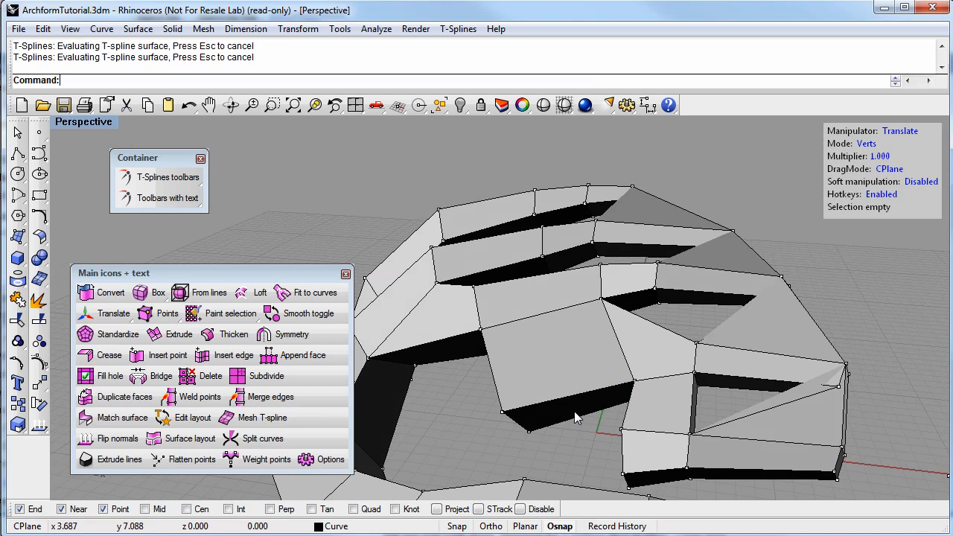
- Check the smooth shape, then weld the lowest arm's outer tip corners, top and underside, to the adjacent side vertices in box display
{"action": "key", "text": "Tab"}
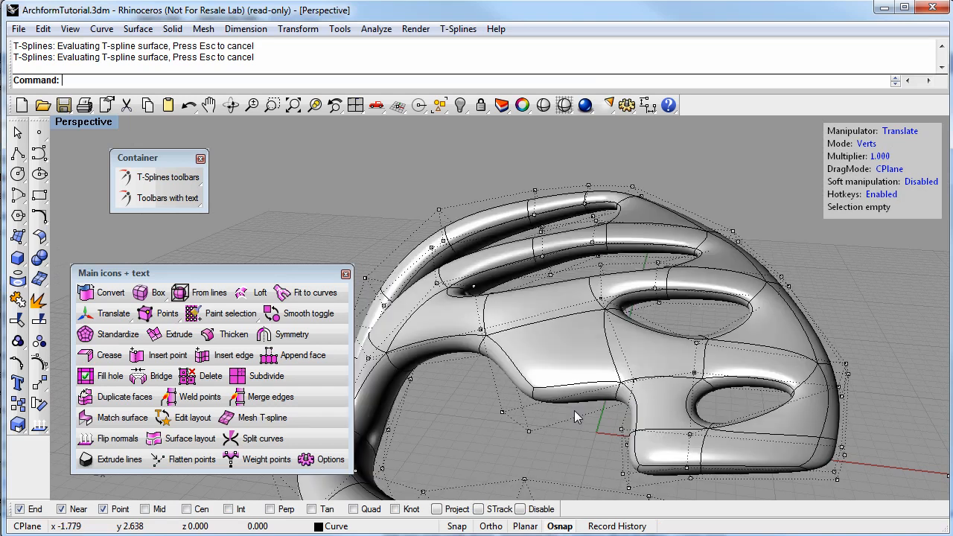
{"action": "right_click_drag", "start_coordinate": [574, 414], "coordinate": [653, 369]}
{"action": "key", "text": "Tab"}
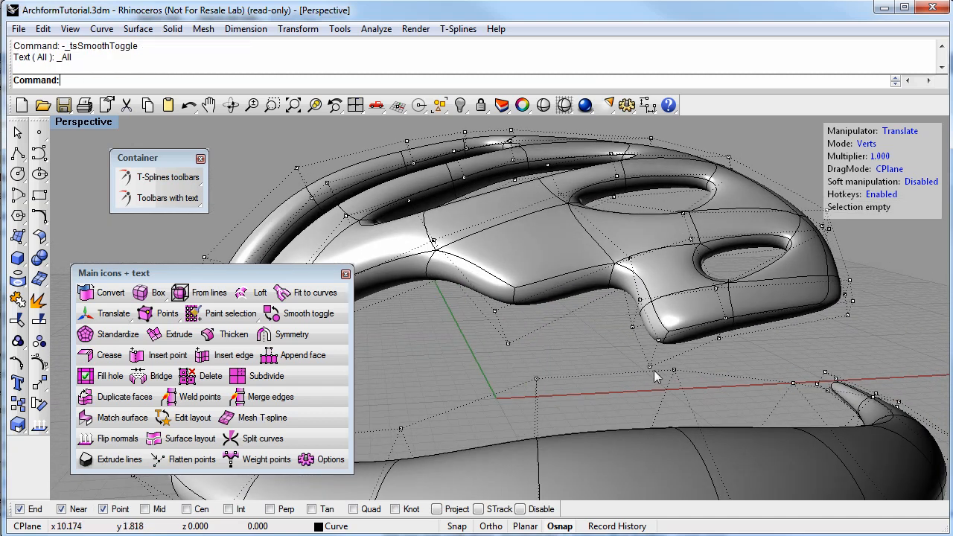
{"action": "left_click", "coordinate": [659, 341]}
{"action": "right_click", "coordinate": [662, 343]}
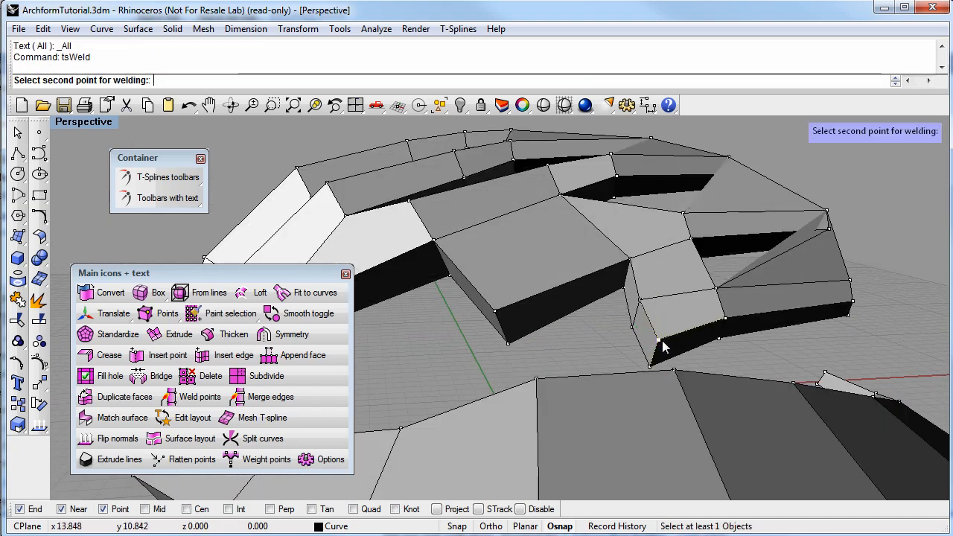
{"action": "left_click", "coordinate": [639, 300]}
{"action": "mouse_move", "coordinate": [639, 300]}
{"action": "right_mouse_down"}
{"action": "mouse_move", "coordinate": [666, 345]}
{"action": "mouse_move", "coordinate": [663, 328]}
{"action": "mouse_move", "coordinate": [646, 368]}
{"action": "mouse_move", "coordinate": [623, 366]}
{"action": "mouse_move", "coordinate": [617, 385]}
{"action": "mouse_move", "coordinate": [636, 392]}
{"action": "right_mouse_up"}
{"action": "right_click", "coordinate": [643, 317]}
{"action": "left_click", "coordinate": [642, 317]}
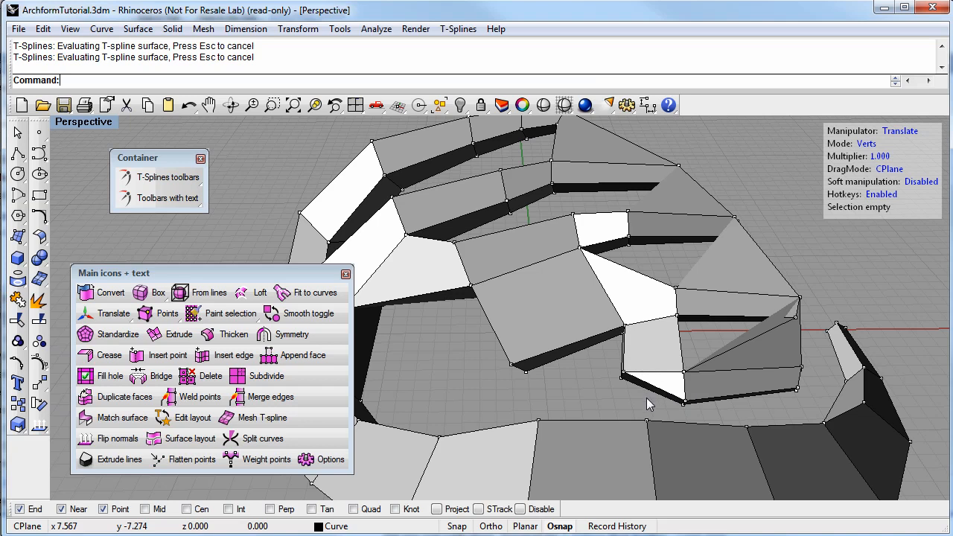
- Return to smooth display and examine the simplified lower arms and the whole form from several angles
{"action": "key", "text": "b"}
{"action": "right_click_drag", "start_coordinate": [649, 395], "coordinate": [506, 388]}
{"action": "right_click_drag", "start_coordinate": [567, 394], "coordinate": [730, 416]}
{"action": "right_click_drag", "start_coordinate": [666, 392], "coordinate": [549, 344]}
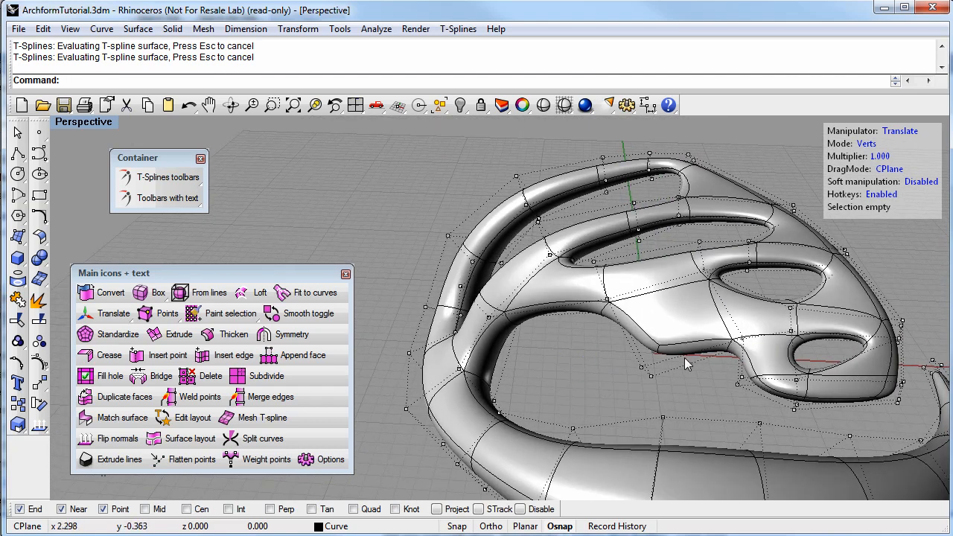
{"action": "right_click_drag", "start_coordinate": [684, 357], "coordinate": [564, 316]}
- Select two neighbouring vertices on the underside of the outer arm and move them down vertically to deepen the arm
{"action": "left_click", "coordinate": [519, 213]}
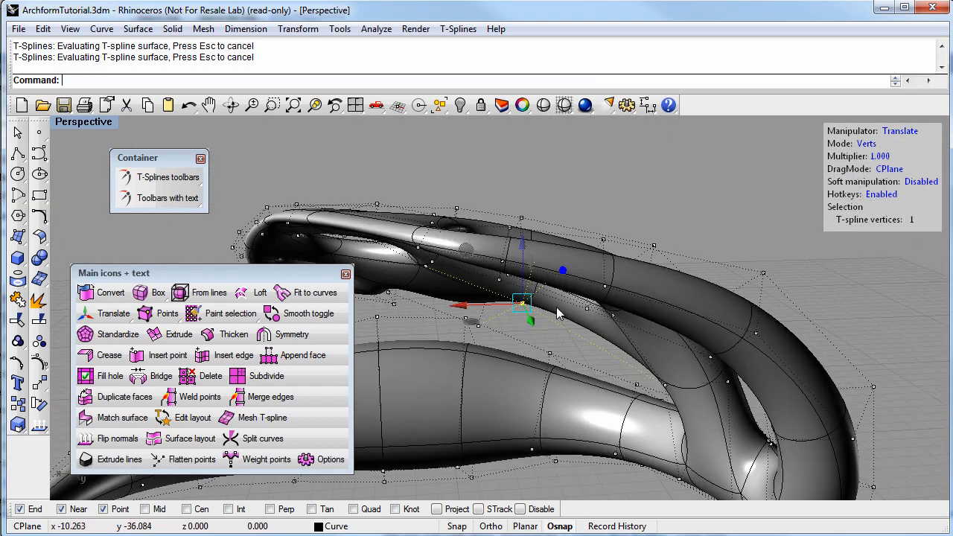
{"action": "left_click_drag", "start_coordinate": [525, 257], "coordinate": [596, 418]}
{"action": "right_click_drag", "start_coordinate": [596, 417], "coordinate": [612, 237]}
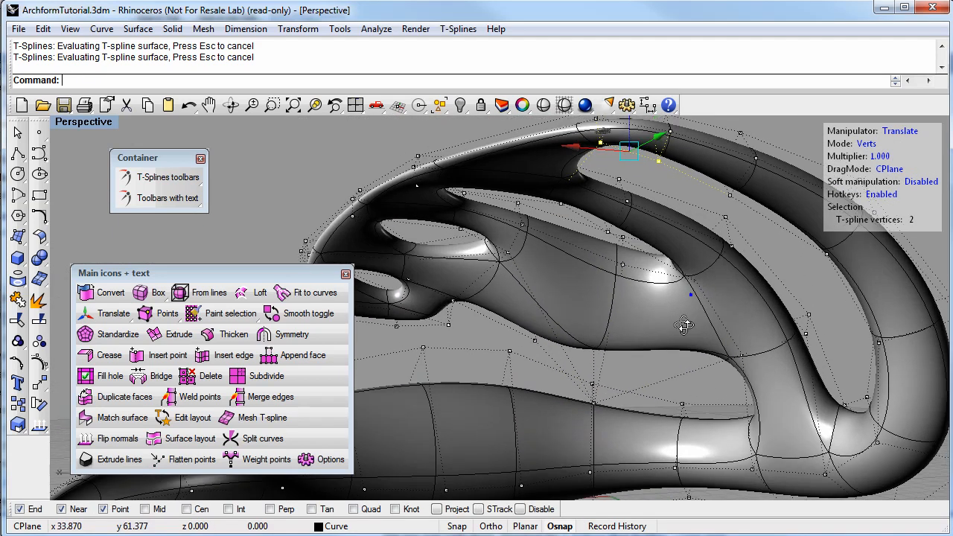
{"action": "right_click_drag", "start_coordinate": [645, 317], "coordinate": [594, 359]}
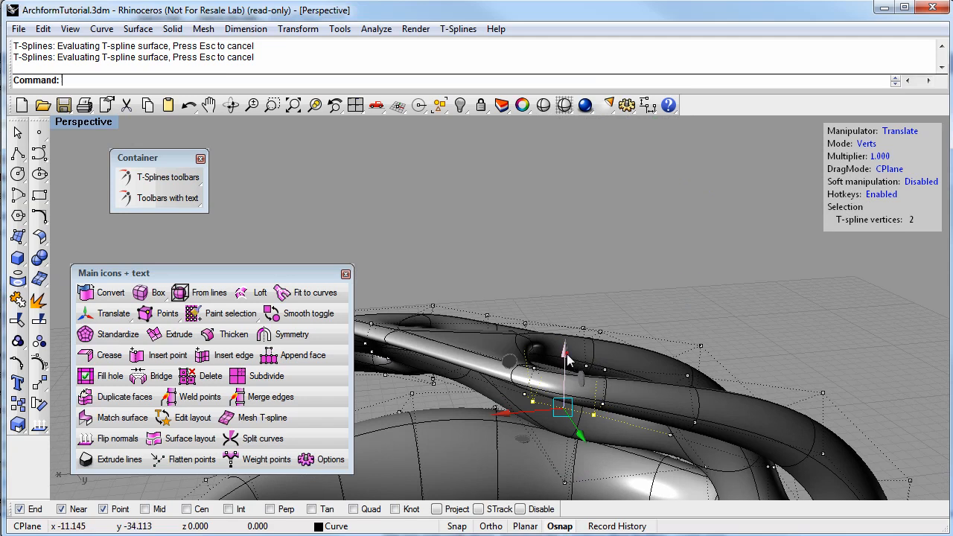
{"action": "left_click", "coordinate": [569, 356]}
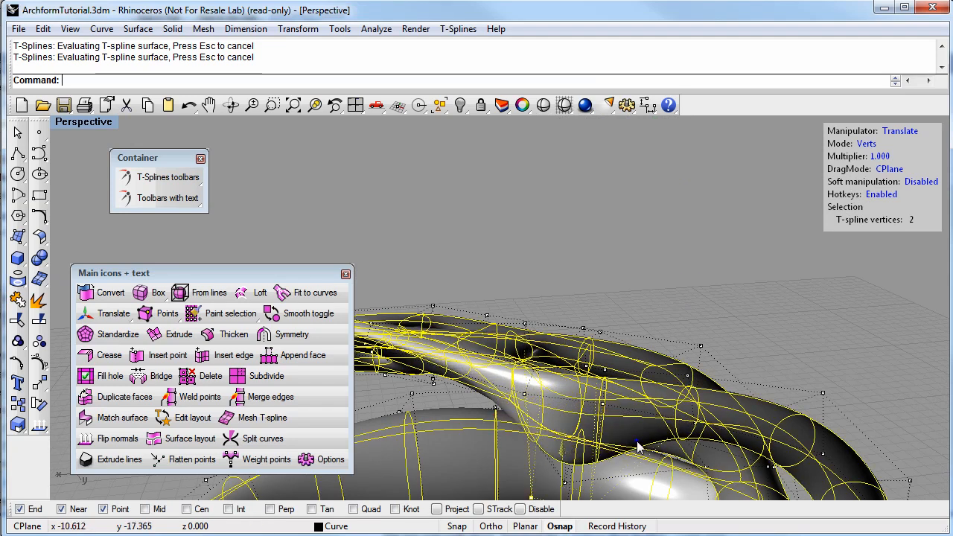
{"action": "right_click_drag", "start_coordinate": [637, 442], "coordinate": [691, 300]}
{"action": "right_click_drag", "start_coordinate": [656, 330], "coordinate": [632, 383]}
{"action": "left_click", "coordinate": [716, 380]}
{"action": "scroll", "coordinate": [707, 382], "scroll_direction": "down", "scroll_amount": 3}
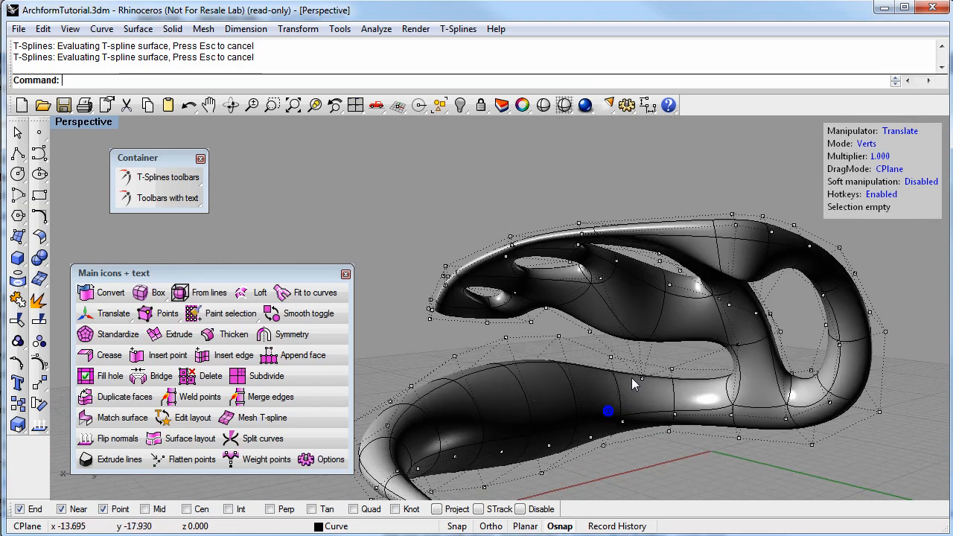
- Move the underside vertex between the lower arms' openings down vertically and check the shape in a shaded preview
{"action": "left_click", "coordinate": [514, 291]}
{"action": "left_click_drag", "start_coordinate": [521, 267], "coordinate": [521, 301]}
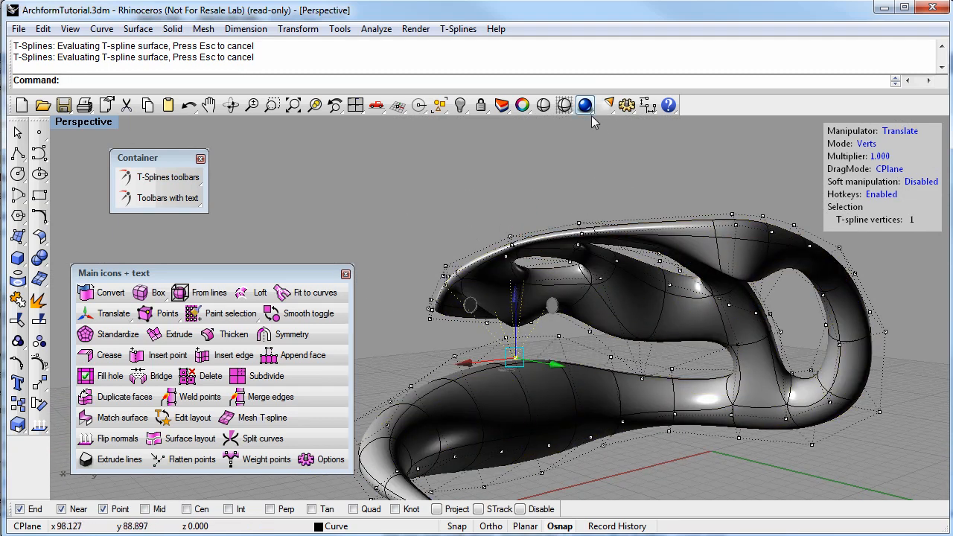
{"action": "left_click", "coordinate": [544, 105]}
{"action": "mouse_move", "coordinate": [687, 357]}
{"action": "left_mouse_down"}
{"action": "mouse_move", "coordinate": [685, 402]}
{"action": "mouse_move", "coordinate": [656, 313]}
{"action": "mouse_move", "coordinate": [619, 257]}
{"action": "mouse_move", "coordinate": [576, 330]}
{"action": "mouse_move", "coordinate": [649, 321]}
{"action": "left_mouse_up"}
{"action": "right_click_drag", "start_coordinate": [649, 319], "coordinate": [672, 345]}
{"action": "left_click", "coordinate": [763, 300]}
- Move the next underside vertices along the outer arm down to extend the deepened section, and clear the selection
{"action": "right_click_drag", "start_coordinate": [569, 320], "coordinate": [646, 284]}
{"action": "left_click", "coordinate": [665, 248]}
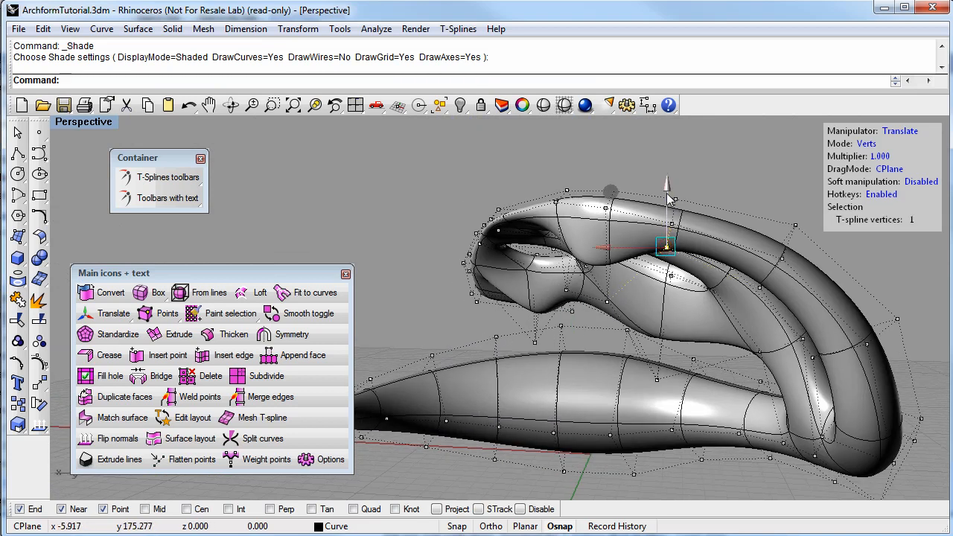
{"action": "left_click_drag", "start_coordinate": [664, 248], "coordinate": [685, 279]}
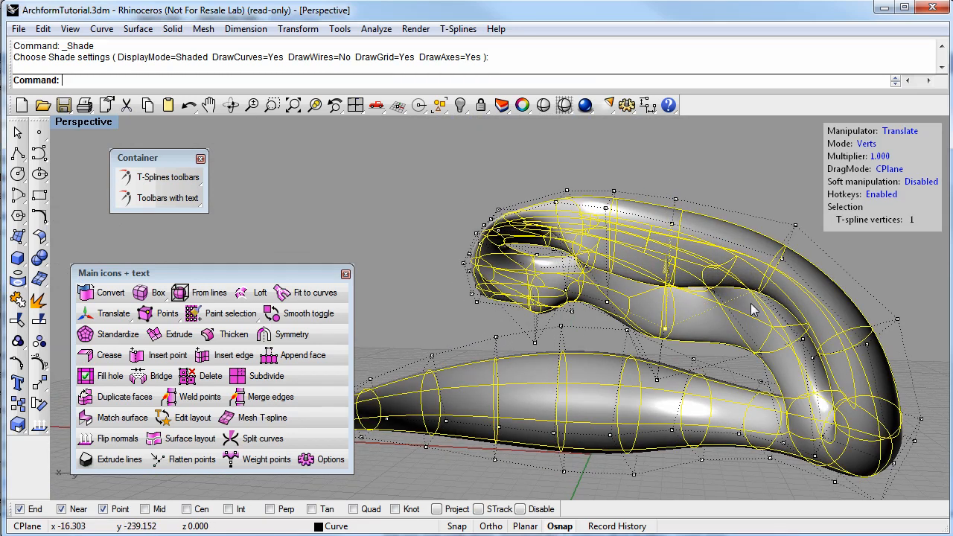
{"action": "left_click_drag", "start_coordinate": [749, 313], "coordinate": [749, 312]}
{"action": "left_click_drag", "start_coordinate": [778, 237], "coordinate": [770, 300]}
{"action": "left_click", "coordinate": [733, 191]}
{"action": "right_click_drag", "start_coordinate": [741, 239], "coordinate": [634, 272]}
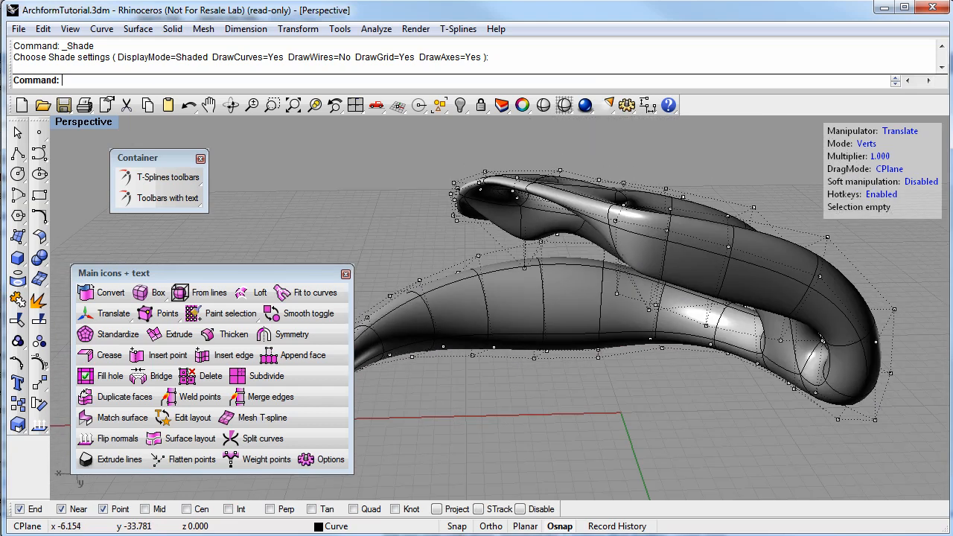
- Preview the form shaded without wires and examine the deepened arms and the thick lower limb from several angles
{"action": "left_click", "coordinate": [543, 105]}
{"action": "mouse_move", "coordinate": [607, 320]}
{"action": "right_mouse_down"}
{"action": "mouse_move", "coordinate": [655, 259]}
{"action": "mouse_move", "coordinate": [622, 320]}
{"action": "right_mouse_up"}
{"action": "left_click", "coordinate": [641, 406]}
{"action": "right_click_drag", "start_coordinate": [641, 406], "coordinate": [583, 381]}
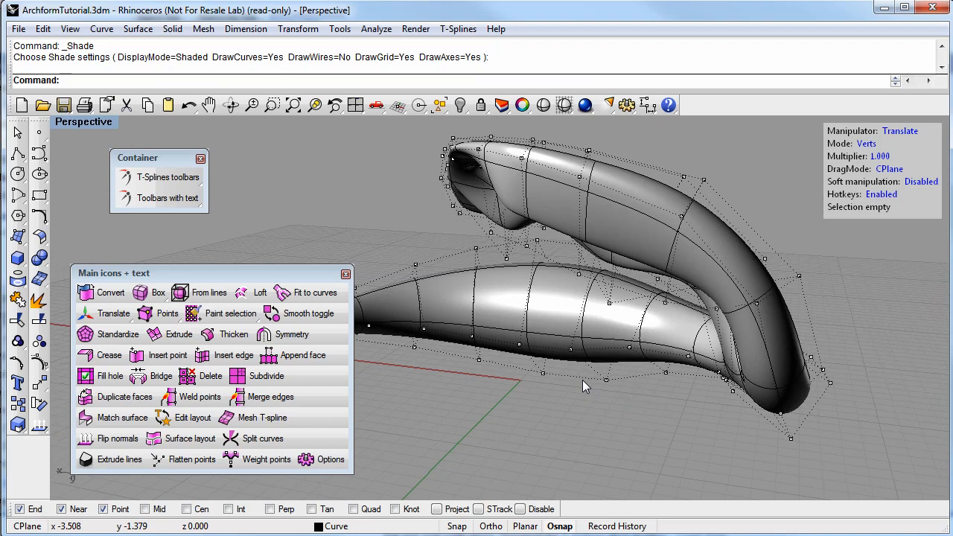
{"action": "right_click_drag", "start_coordinate": [583, 380], "coordinate": [611, 296]}
{"action": "scroll", "coordinate": [610, 296], "scroll_direction": "up", "scroll_amount": 8}
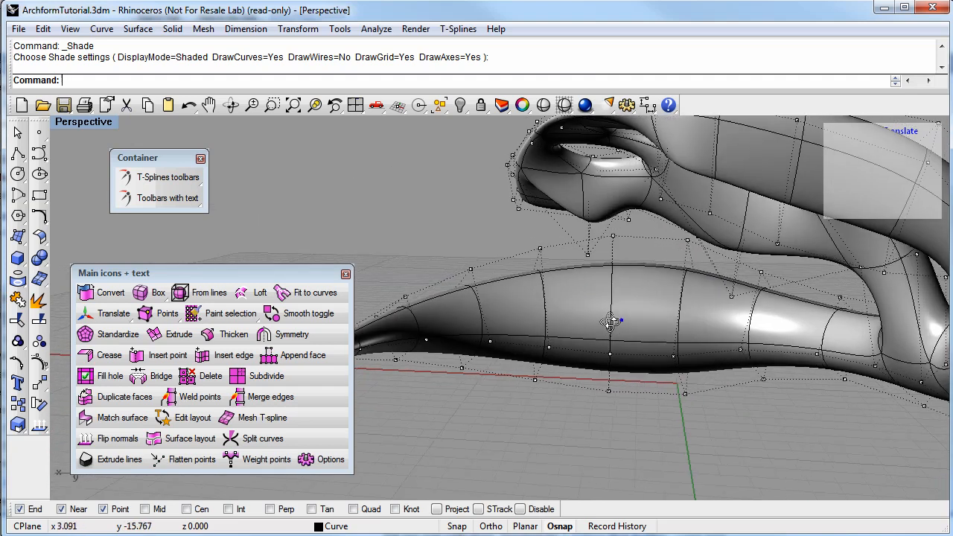
{"action": "right_click_drag", "start_coordinate": [622, 320], "coordinate": [519, 300]}
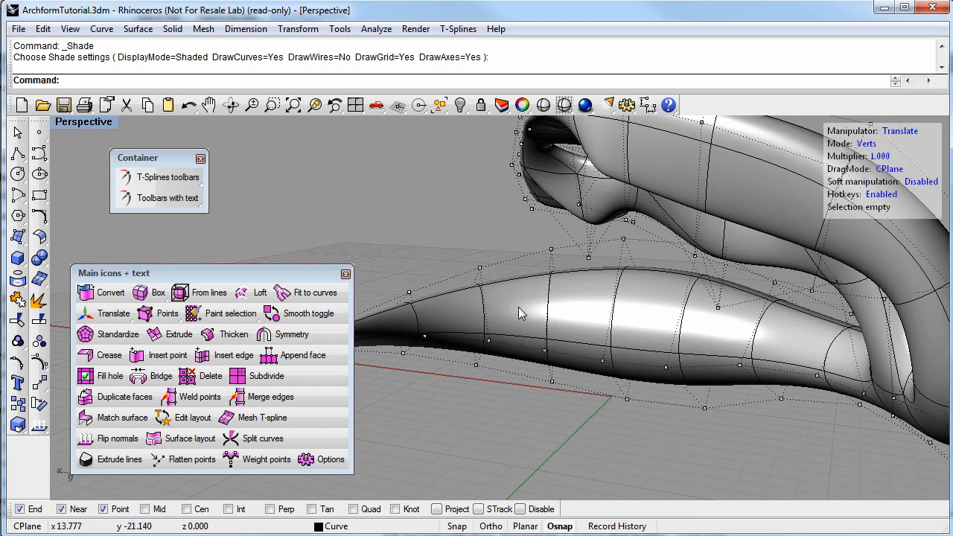
{"action": "right_click_drag", "start_coordinate": [531, 321], "coordinate": [624, 339]}
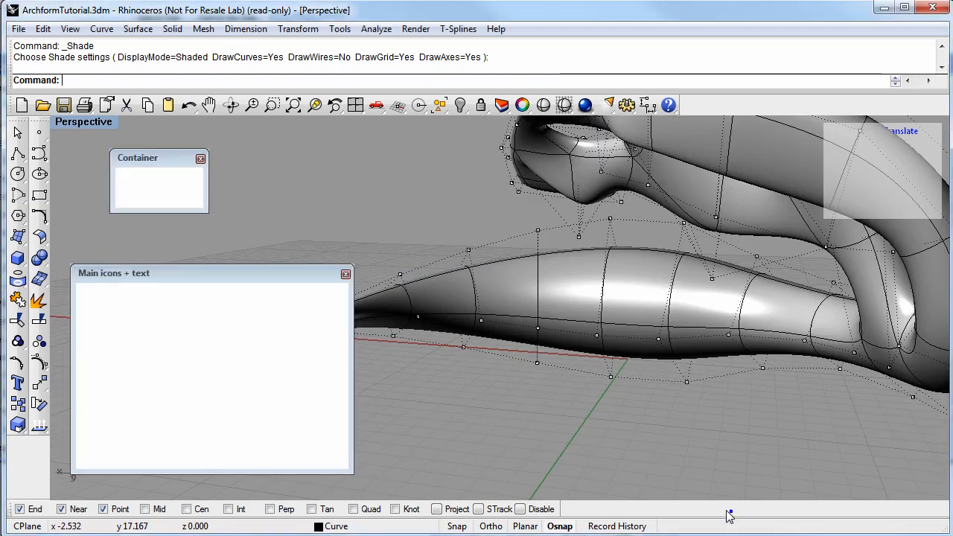
{"action": "mouse_move", "coordinate": [649, 443]}
{"action": "right_mouse_down"}
{"action": "mouse_move", "coordinate": [627, 444]}
{"action": "mouse_move", "coordinate": [644, 449]}
{"action": "right_mouse_up"}
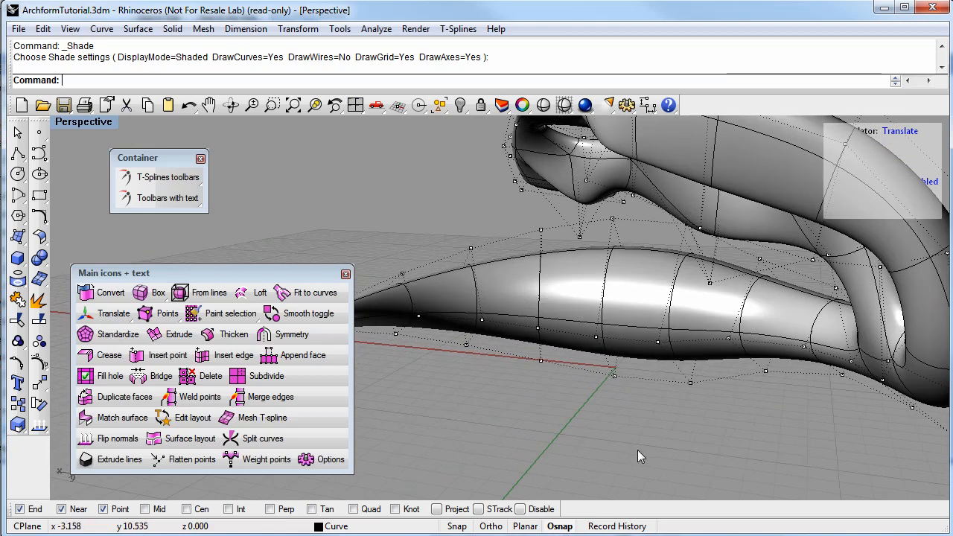
{"action": "right_click_drag", "start_coordinate": [614, 451], "coordinate": [532, 376]}
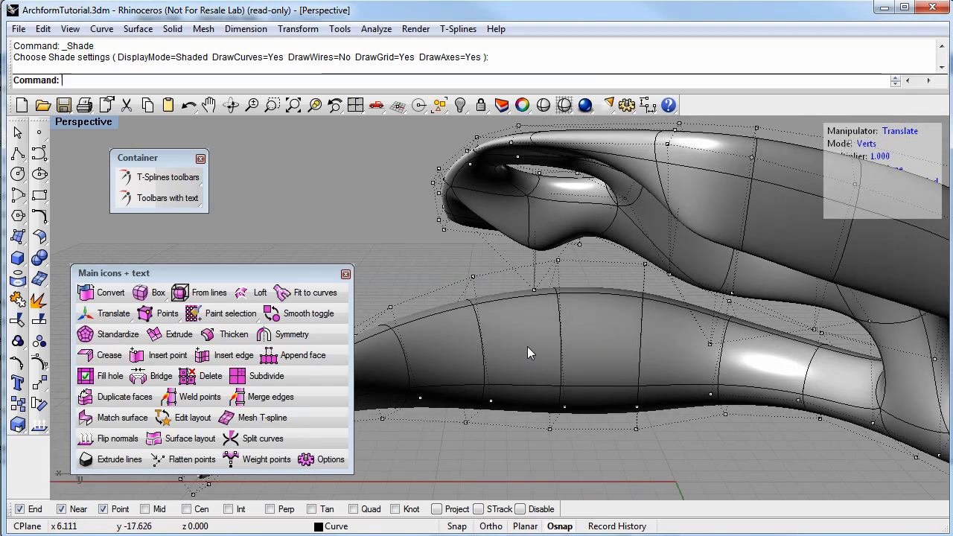
{"action": "right_click_drag", "start_coordinate": [472, 348], "coordinate": [573, 347]}
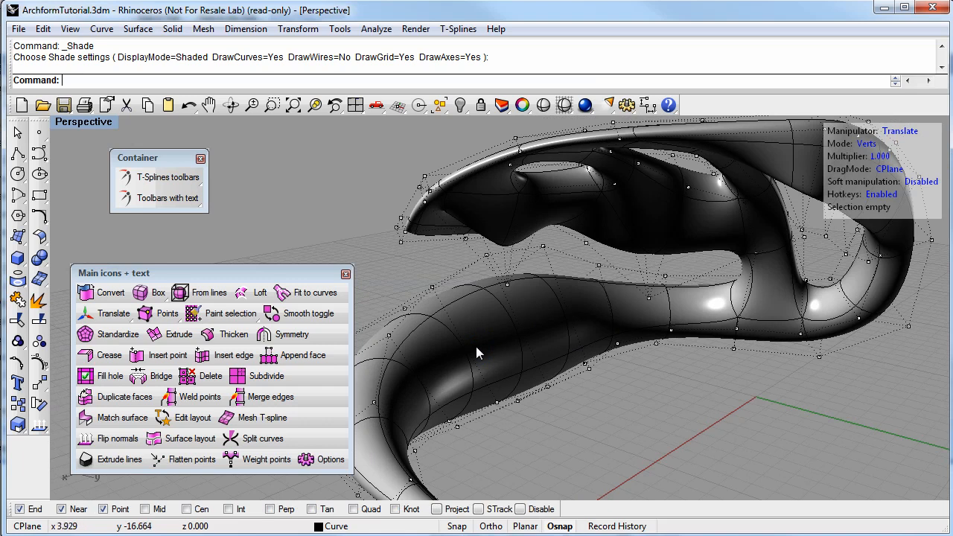
{"action": "right_click_drag", "start_coordinate": [464, 338], "coordinate": [570, 414]}
- Insert a simple edge loop along the side of the thick lower limb, offset about 0.408 from the existing lengthwise edge
{"action": "left_click_drag", "start_coordinate": [318, 276], "coordinate": [301, 291]}
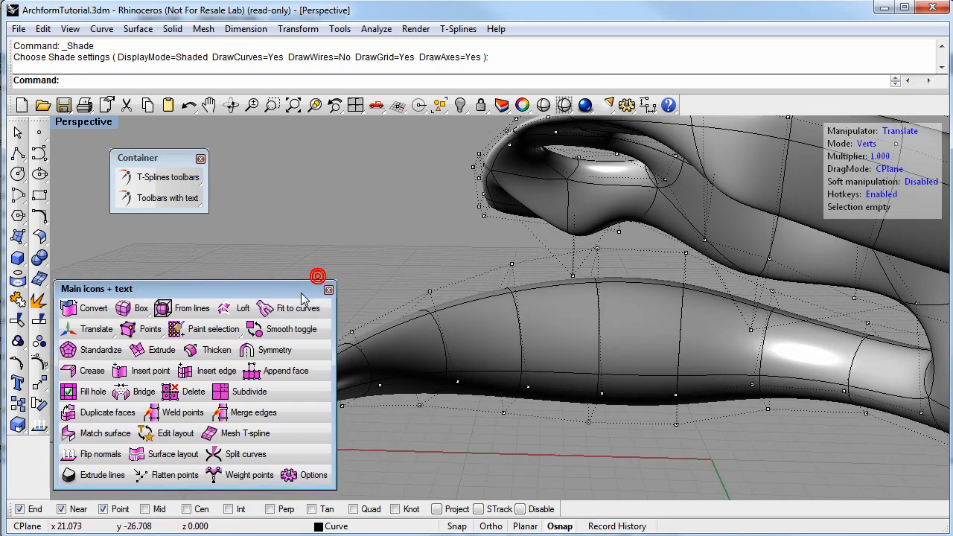
{"action": "right_click_drag", "start_coordinate": [452, 318], "coordinate": [399, 351]}
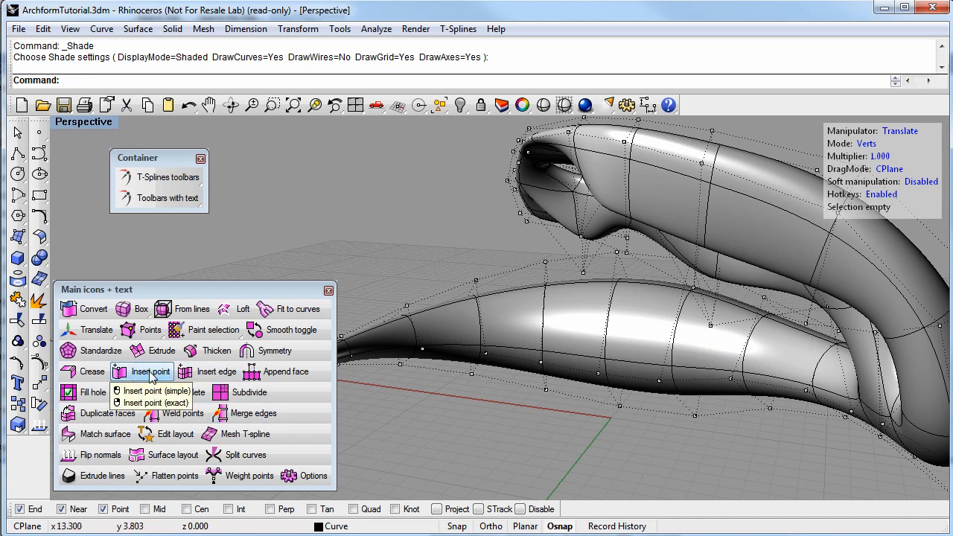
{"action": "left_click", "coordinate": [201, 378]}
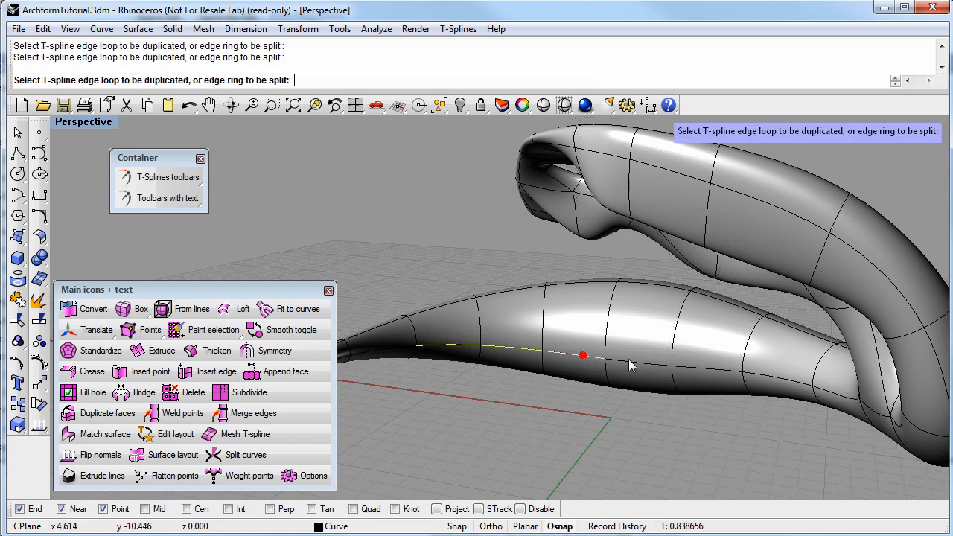
{"action": "right_click_drag", "start_coordinate": [772, 379], "coordinate": [612, 374]}
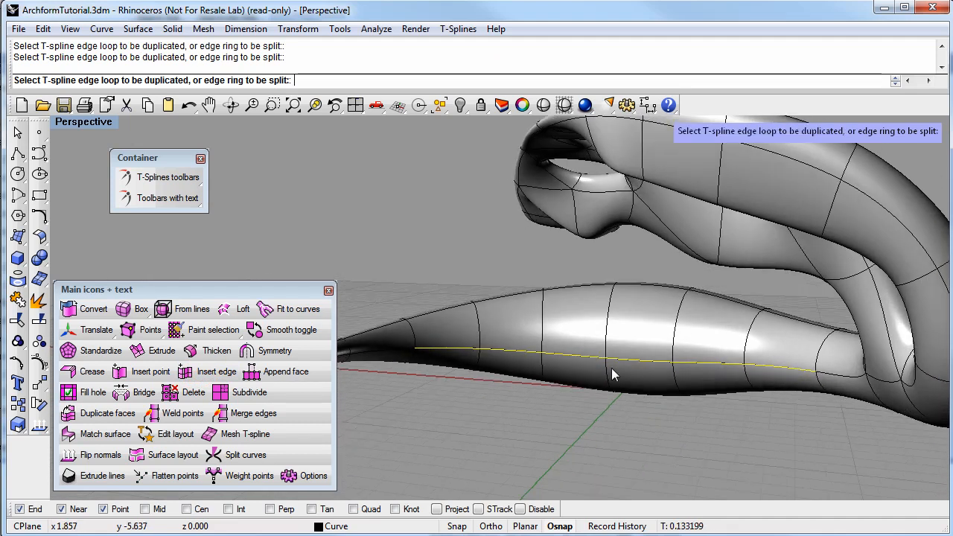
{"action": "left_click", "coordinate": [605, 351]}
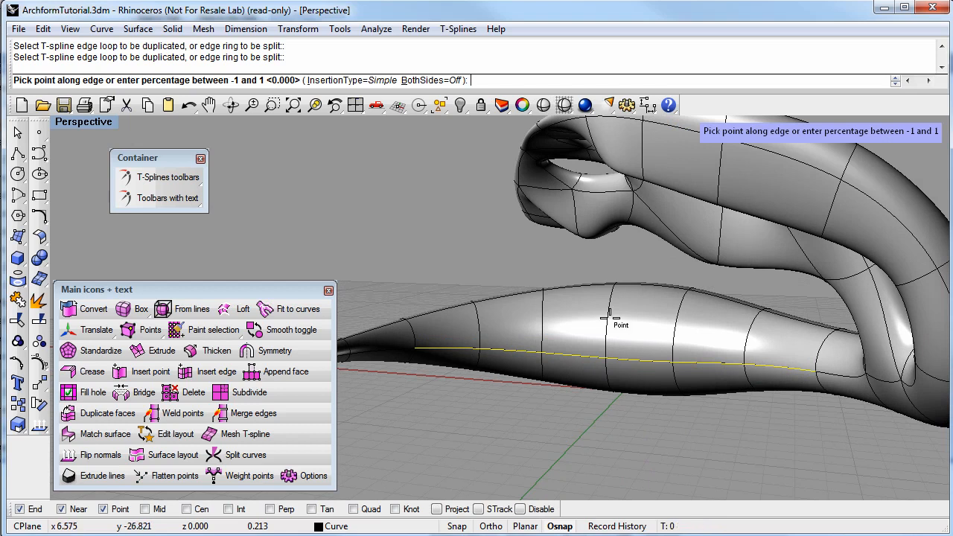
{"action": "scroll", "coordinate": [609, 321], "scroll_direction": "up", "scroll_amount": 4}
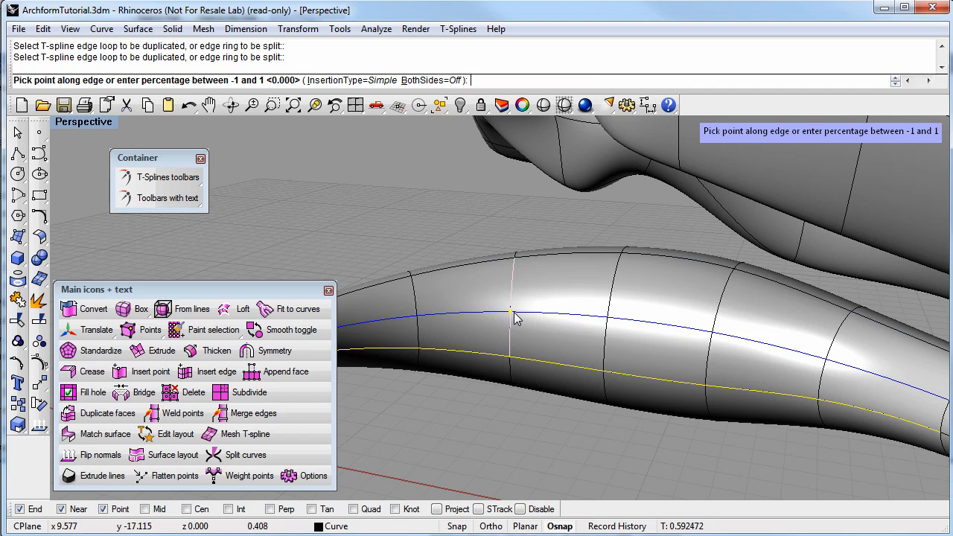
{"action": "left_click", "coordinate": [513, 313]}
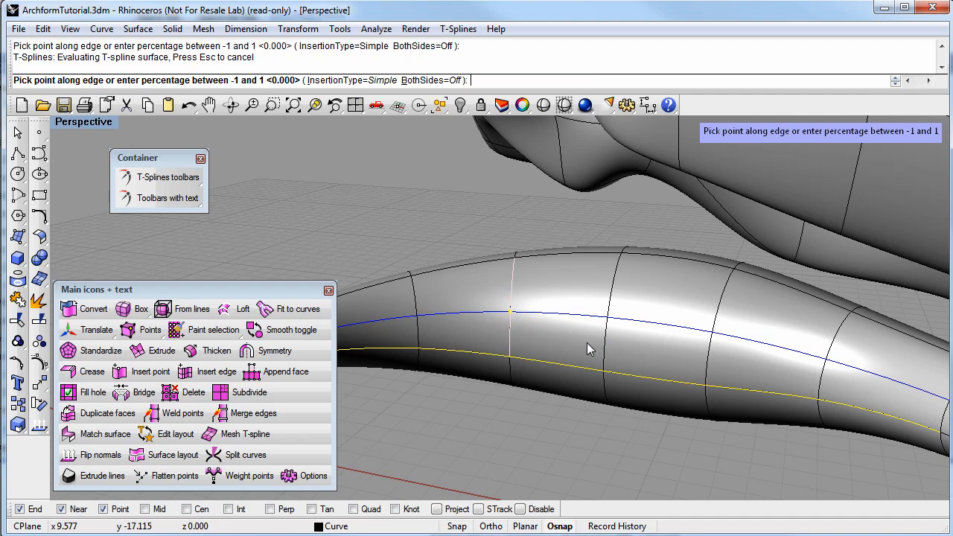
{"action": "right_click", "coordinate": [574, 396]}
- Move the newly inserted six-edge loop inward into the lower limb to hollow a groove along its side
{"action": "right_click_drag", "start_coordinate": [535, 410], "coordinate": [567, 372]}
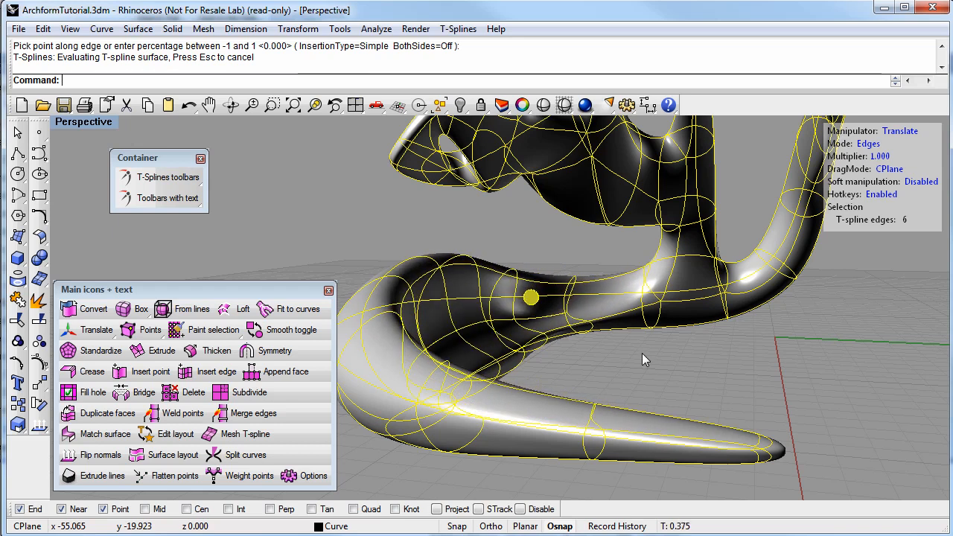
{"action": "scroll", "coordinate": [641, 360], "scroll_direction": "up", "scroll_amount": 5}
{"action": "right_click_drag", "start_coordinate": [641, 359], "coordinate": [726, 376]}
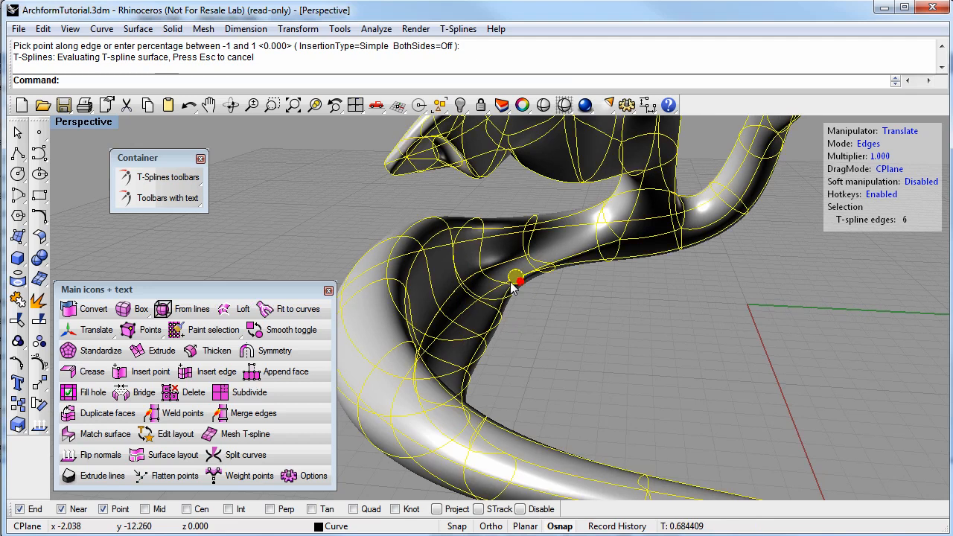
{"action": "left_click", "coordinate": [528, 289]}
- Examine the hollowed limb in box display and in a shaded preview without wires, and clear the edge selection
{"action": "key", "text": "Tab"}
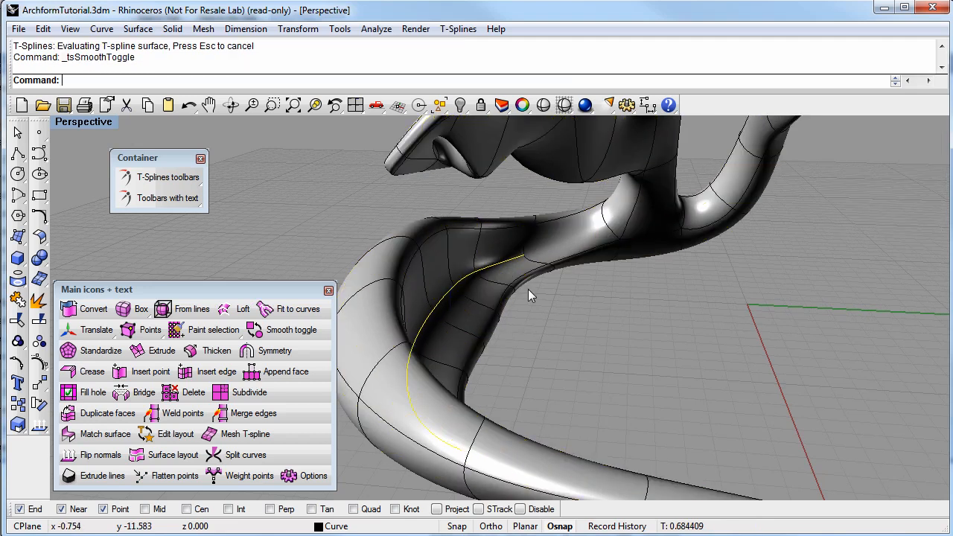
{"action": "right_click_drag", "start_coordinate": [511, 319], "coordinate": [541, 303]}
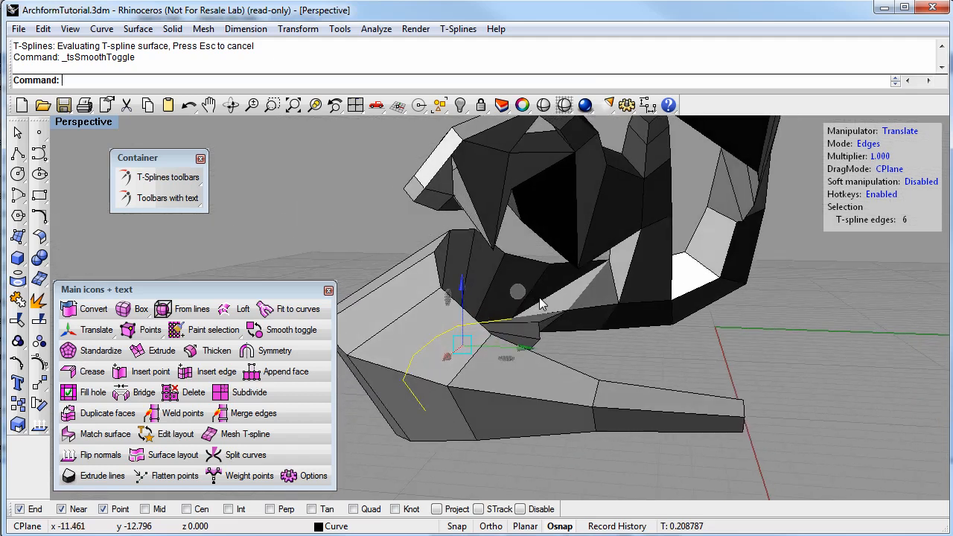
{"action": "mouse_move", "coordinate": [625, 353]}
{"action": "right_mouse_down"}
{"action": "mouse_move", "coordinate": [644, 412]}
{"action": "mouse_move", "coordinate": [642, 360]}
{"action": "right_mouse_up"}
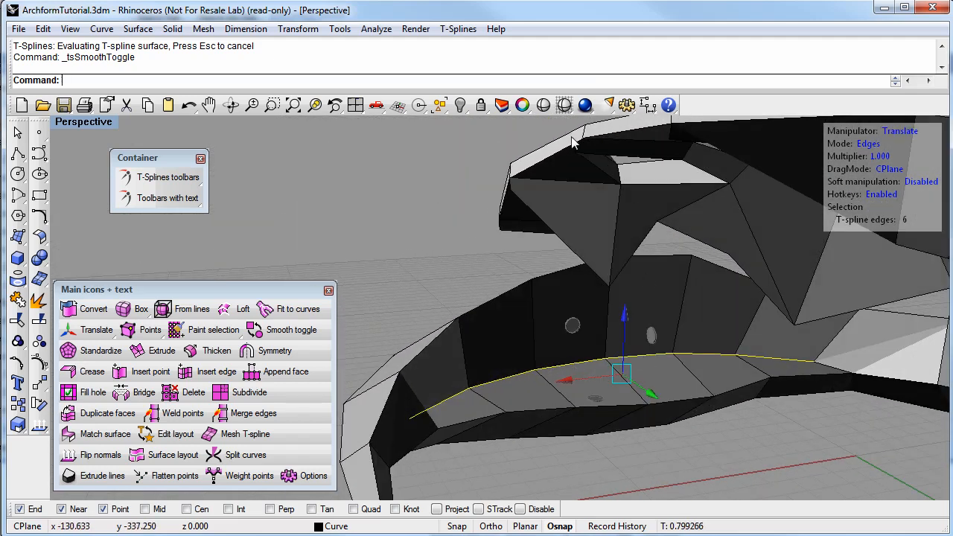
{"action": "key", "text": "b"}
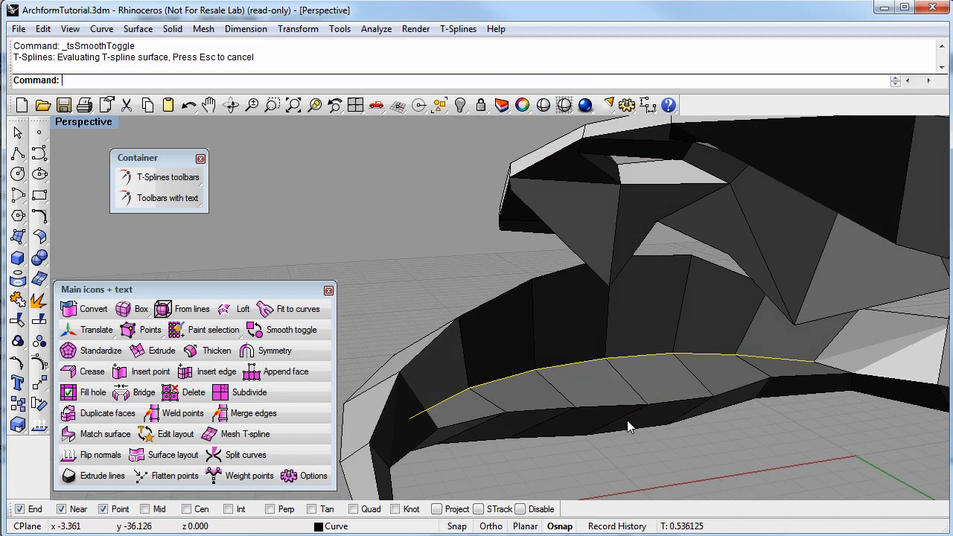
{"action": "right_click_drag", "start_coordinate": [703, 422], "coordinate": [570, 211]}
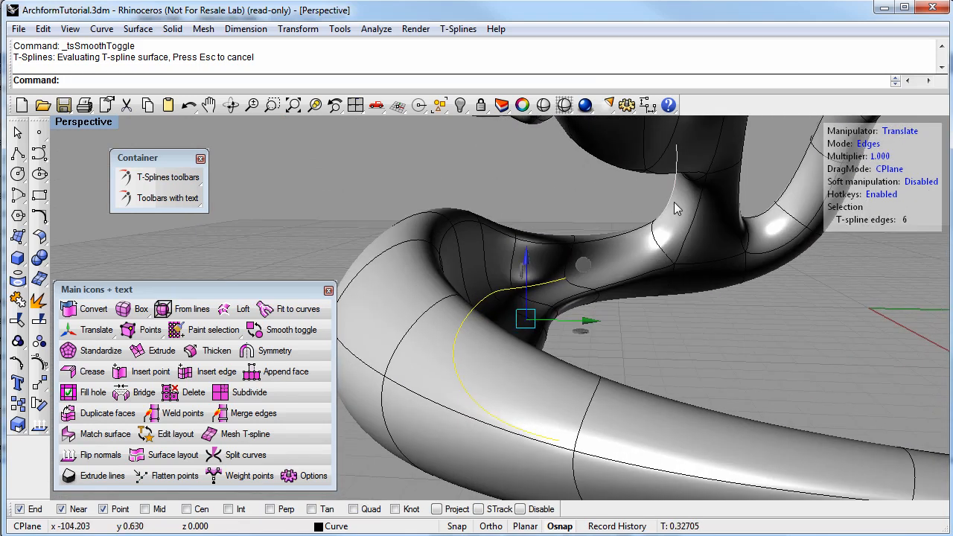
{"action": "left_click", "coordinate": [542, 106]}
{"action": "right_click_drag", "start_coordinate": [600, 273], "coordinate": [633, 352]}
{"action": "left_click", "coordinate": [757, 433]}
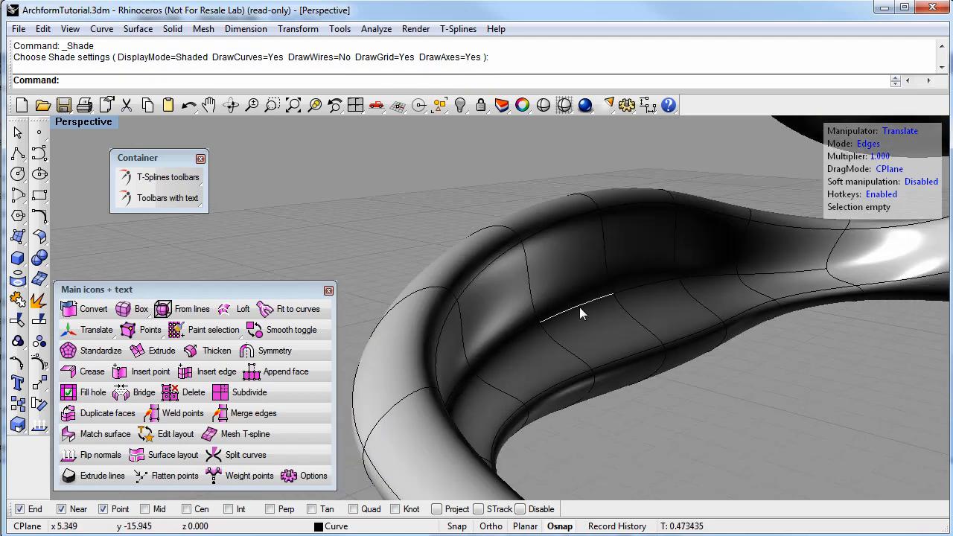
- Select the groove's edge loop and try to insert edges beside it with BothSides set to On, offset about 0.138
{"action": "double_click", "coordinate": [579, 308]}
{"action": "right_click_drag", "start_coordinate": [579, 309], "coordinate": [662, 353]}
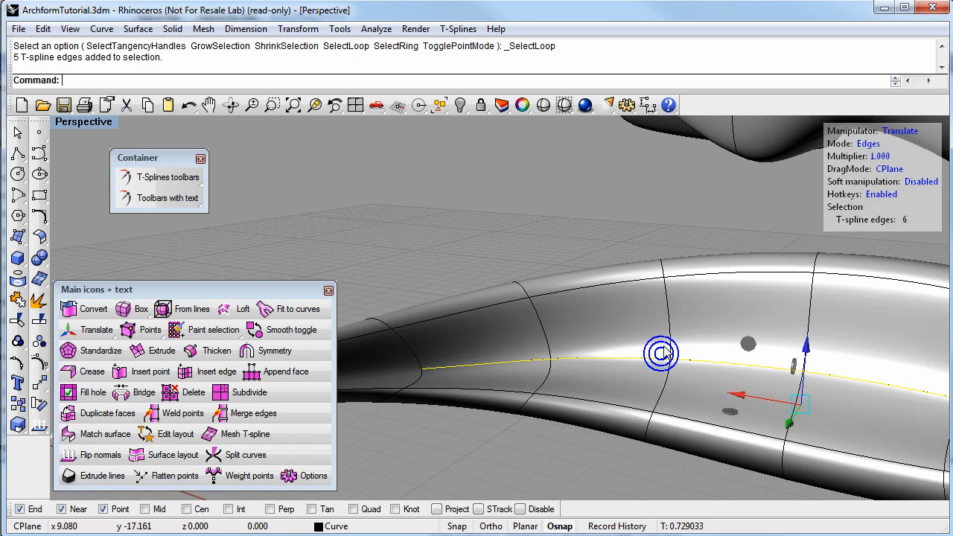
{"action": "left_click", "coordinate": [207, 371]}
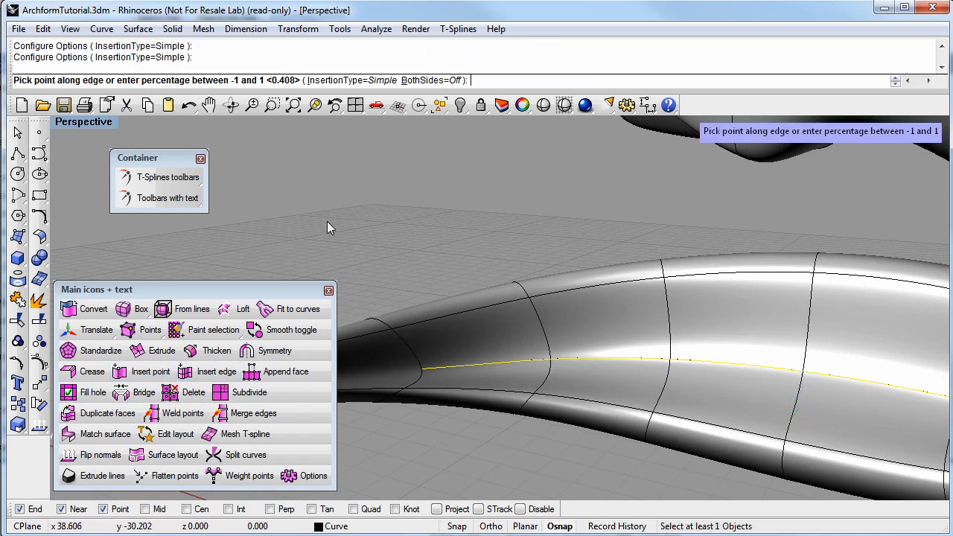
{"action": "left_click", "coordinate": [428, 79]}
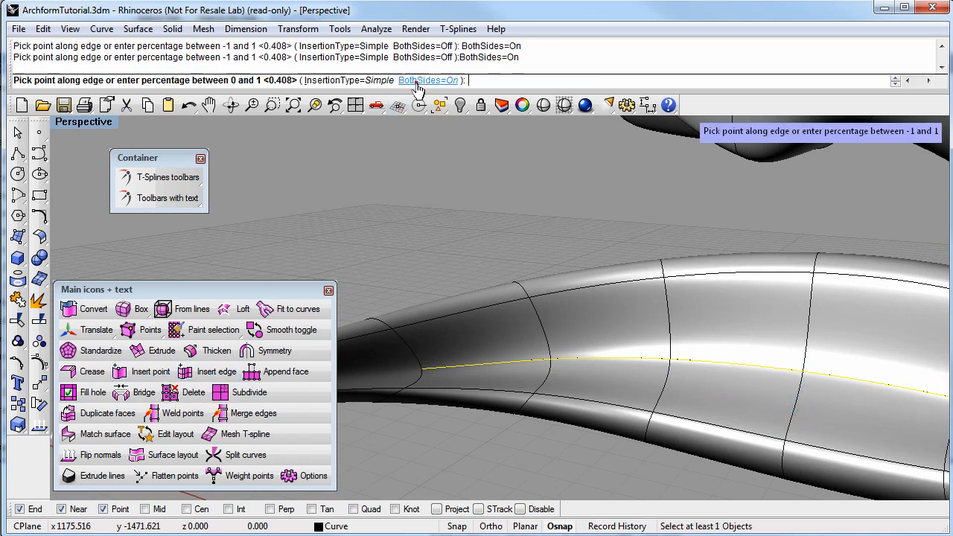
{"action": "left_click", "coordinate": [802, 389]}
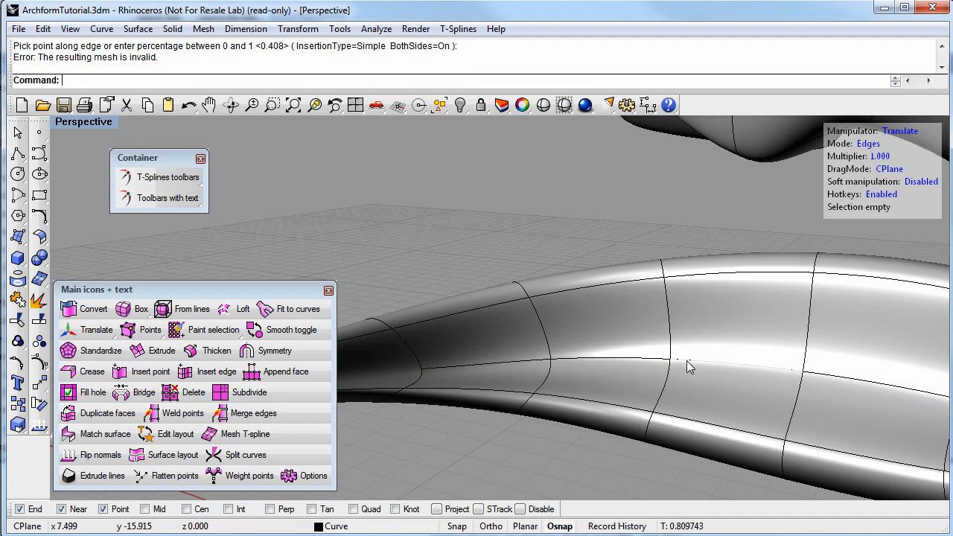
{"action": "left_click", "coordinate": [801, 394]}
{"action": "left_click", "coordinate": [834, 390]}
- Reselect the groove's edge loop and try again to insert edges on both sides, offset about 0.153
{"action": "left_click", "coordinate": [775, 373]}
{"action": "double_click", "coordinate": [774, 372]}
{"action": "right_click_drag", "start_coordinate": [774, 374], "coordinate": [665, 371]}
{"action": "right_click", "coordinate": [573, 335]}
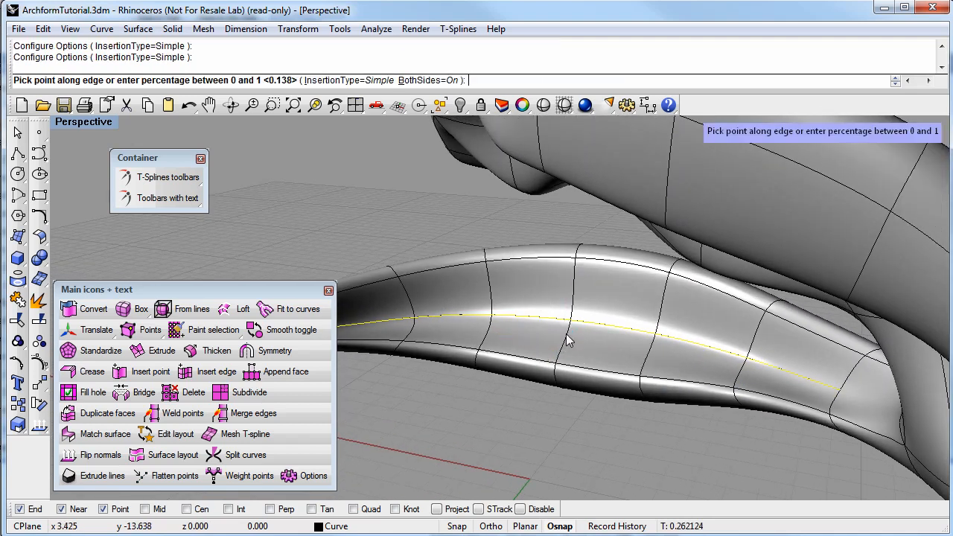
{"action": "scroll", "coordinate": [570, 344], "scroll_direction": "up", "scroll_amount": 3}
{"action": "left_click", "coordinate": [573, 333]}
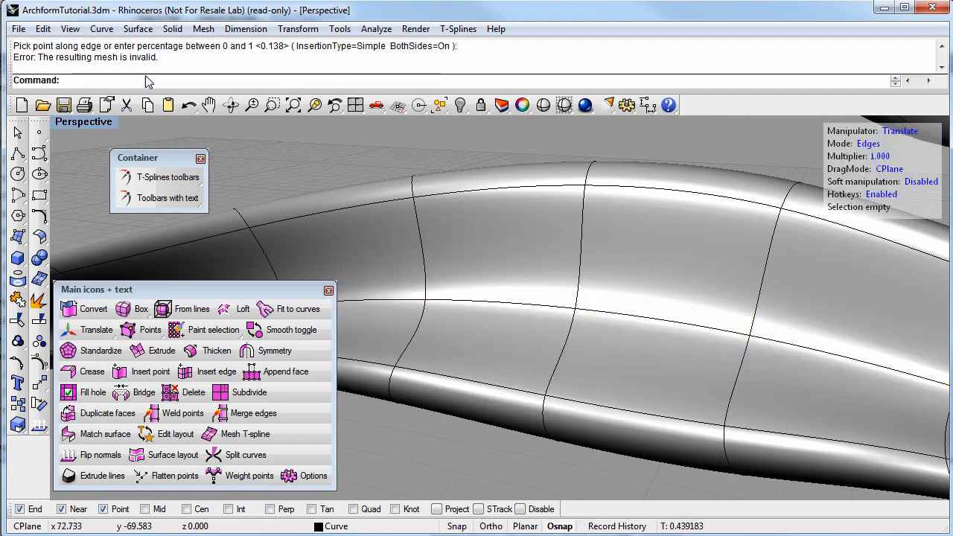
- Try to toggle the smooth display of the whole T-spline surface
{"action": "left_click", "coordinate": [262, 330]}
{"action": "left_click", "coordinate": [477, 340]}
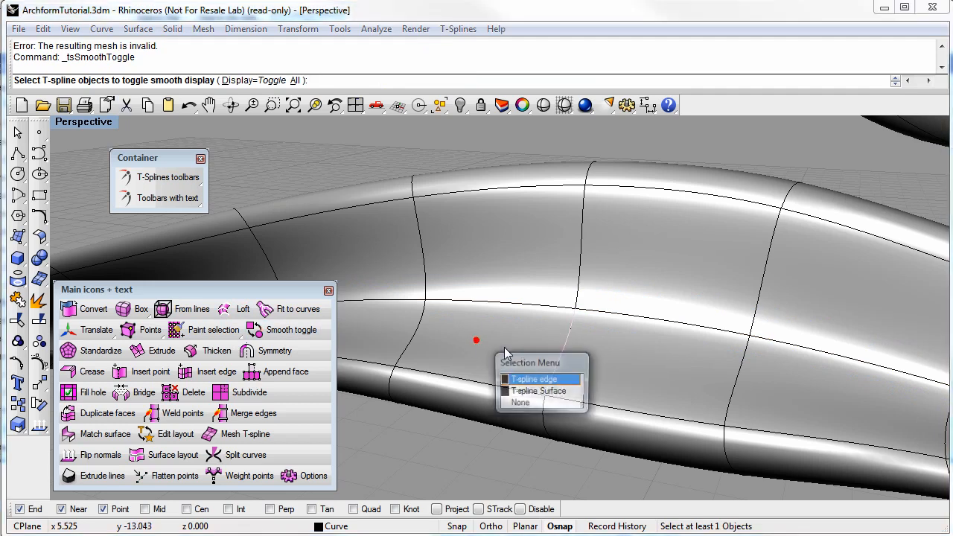
{"action": "left_click", "coordinate": [560, 392]}
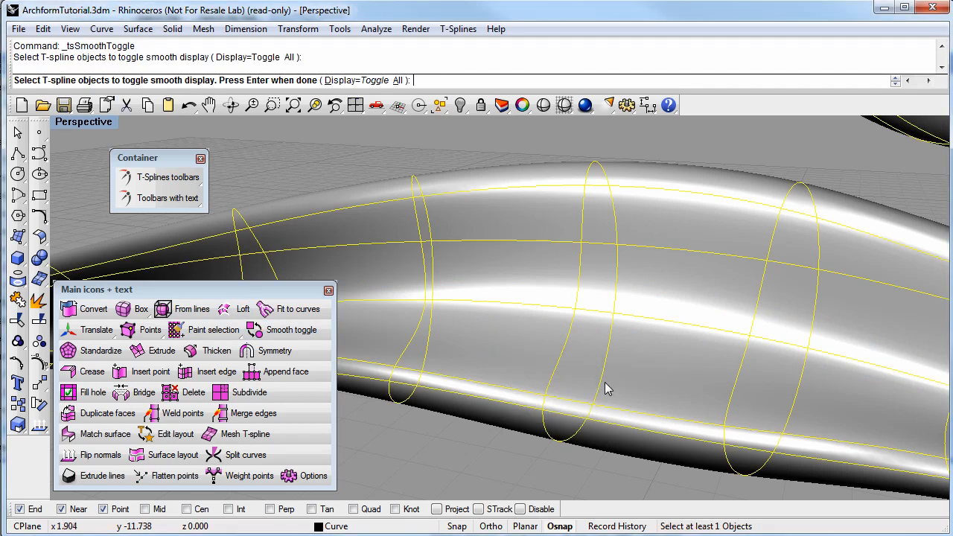
{"action": "key", "text": "Return"}
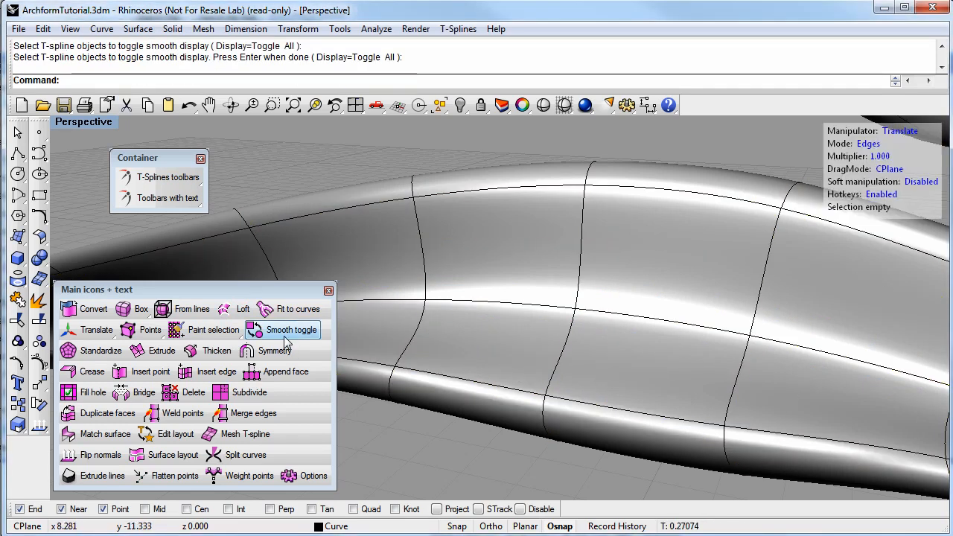
{"action": "left_click", "coordinate": [283, 335]}
{"action": "left_click", "coordinate": [485, 344]}
{"action": "left_click", "coordinate": [553, 393]}
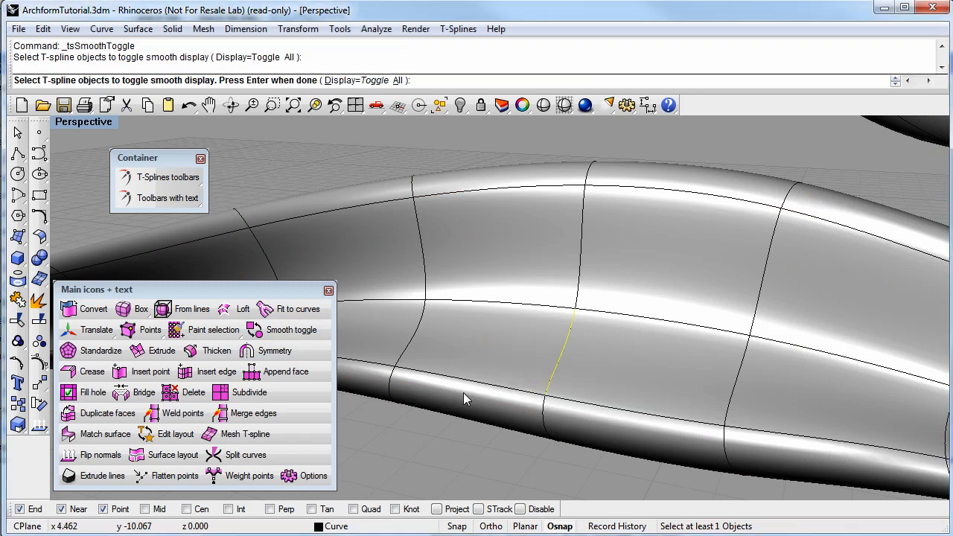
{"action": "key", "text": "Escape"}
- Switch the model to box display and try to insert edges on both sides of the groove's edge loop
{"action": "key", "text": "b"}
{"action": "right_click_drag", "start_coordinate": [504, 400], "coordinate": [454, 341]}
{"action": "double_click", "coordinate": [615, 352]}
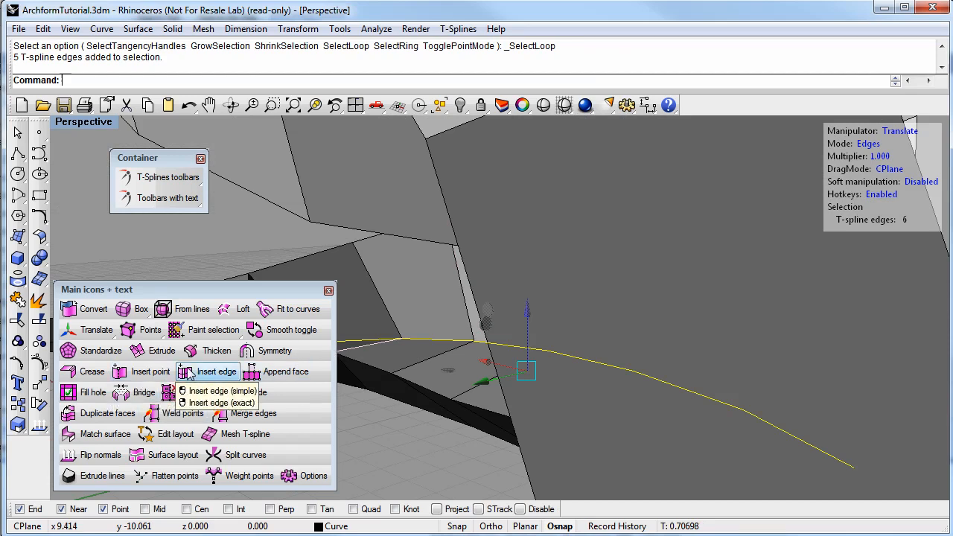
{"action": "left_click", "coordinate": [187, 372]}
{"action": "right_click_drag", "start_coordinate": [424, 340], "coordinate": [520, 344]}
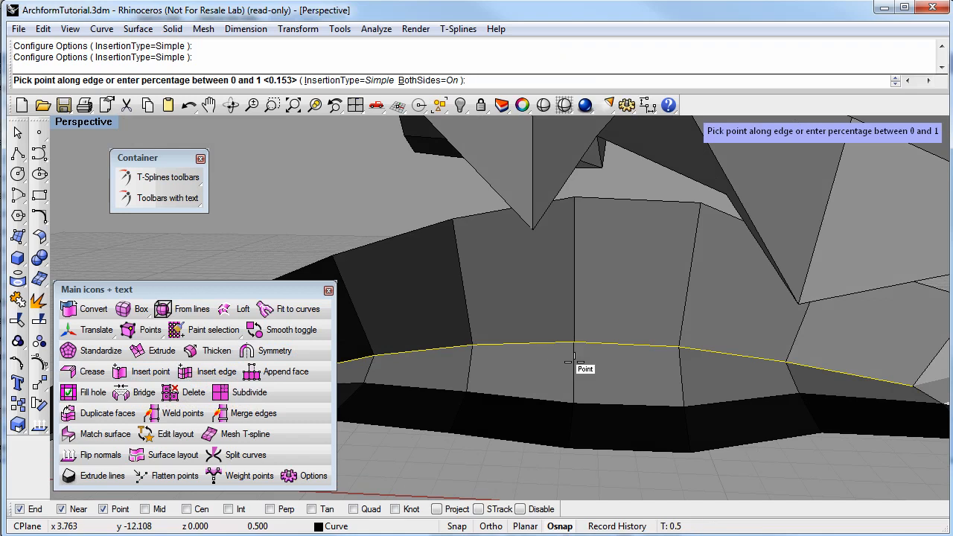
{"action": "scroll", "coordinate": [574, 363], "scroll_direction": "up", "scroll_amount": 2}
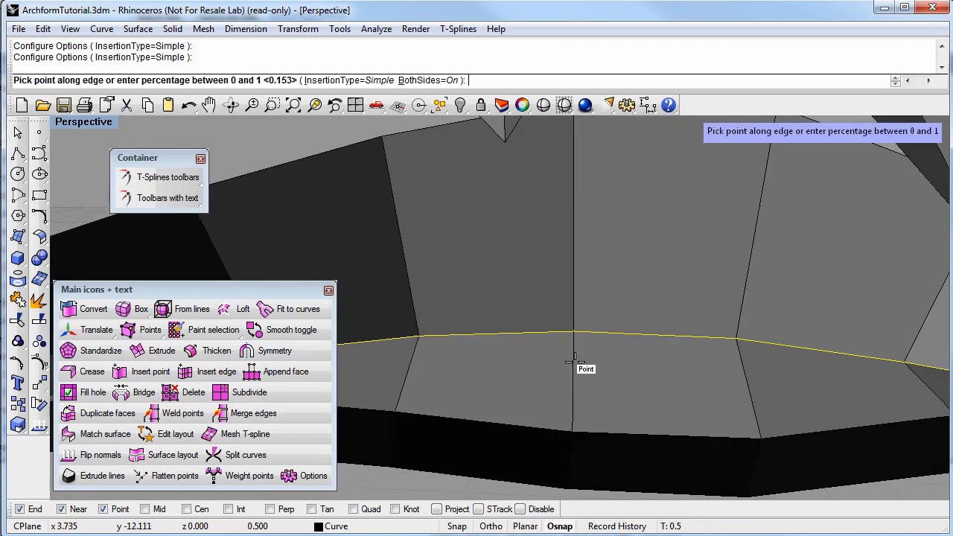
{"action": "left_click", "coordinate": [740, 364]}
{"action": "right_click_drag", "start_coordinate": [741, 370], "coordinate": [621, 354]}
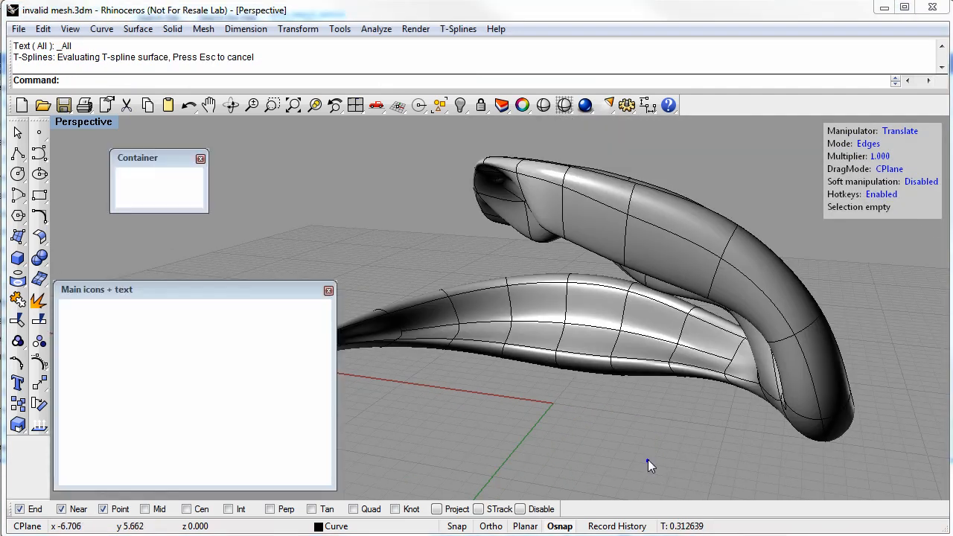
- Select the groove's six-edge loop on the lower limb and set the weight of its control points to 3
{"action": "right_click_drag", "start_coordinate": [648, 459], "coordinate": [557, 361], "text": "shift"}
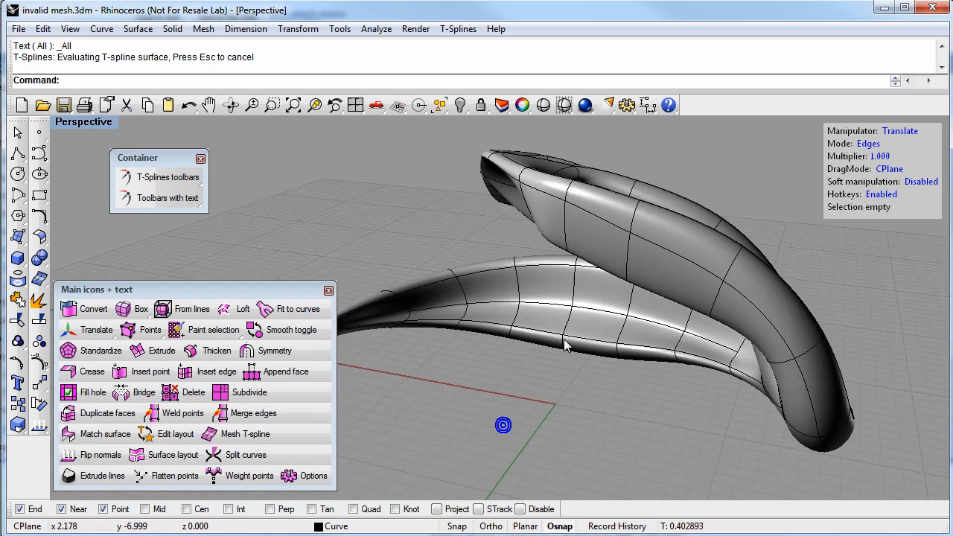
{"action": "right_click_drag", "start_coordinate": [544, 310], "coordinate": [585, 366]}
{"action": "scroll", "coordinate": [584, 328], "scroll_direction": "up", "scroll_amount": 3}
{"action": "double_click", "coordinate": [584, 328]}
{"action": "right_click_drag", "start_coordinate": [584, 328], "coordinate": [615, 378]}
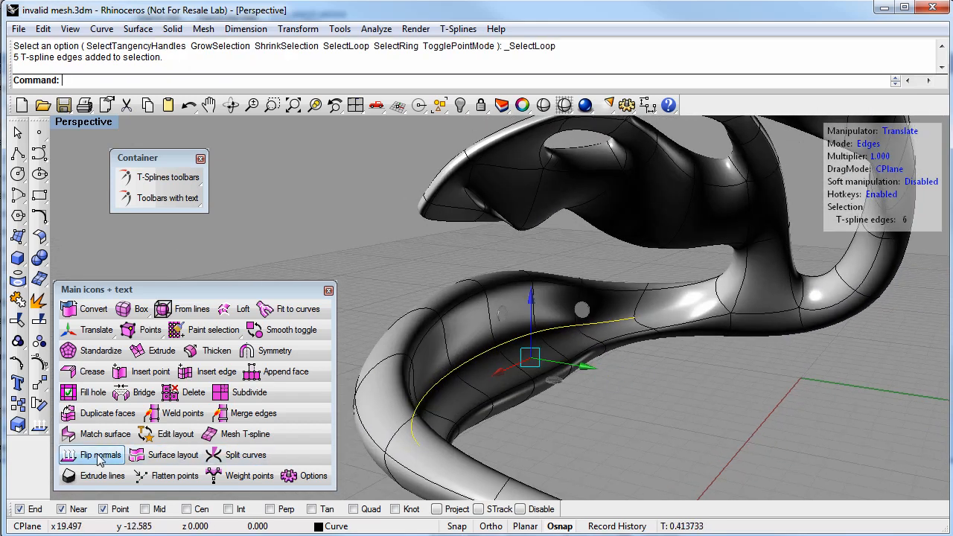
{"action": "left_click", "coordinate": [243, 482]}
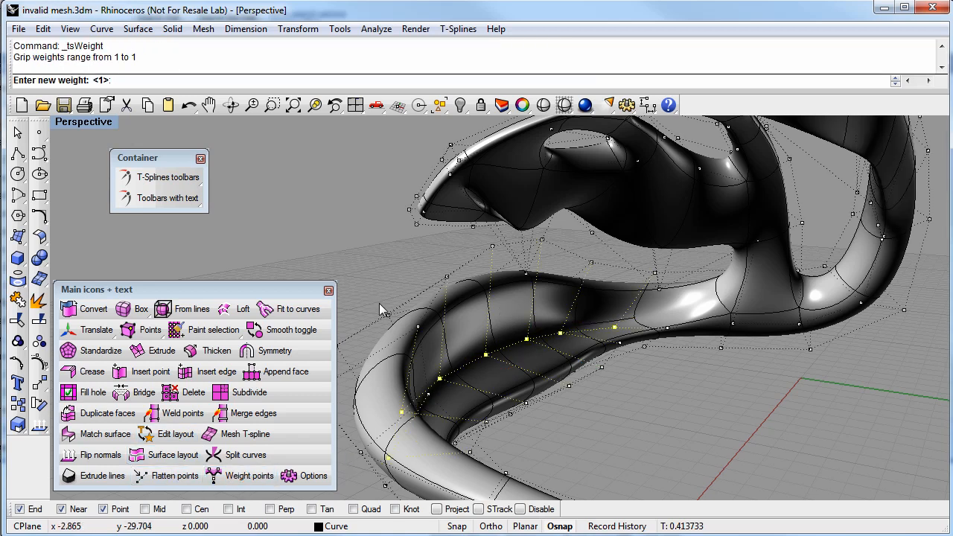
{"action": "key", "text": "Return"}
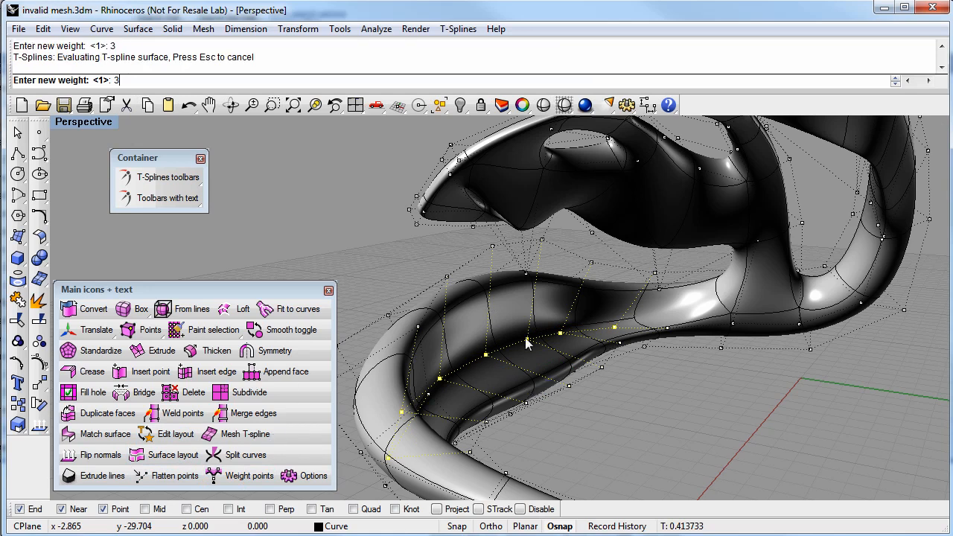
{"action": "key", "text": "Return"}
- Examine the sharpened groove in a shaded preview without wires, and undo the weight change
{"action": "right_click_drag", "start_coordinate": [499, 339], "coordinate": [543, 123]}
{"action": "left_click", "coordinate": [543, 105]}
{"action": "mouse_move", "coordinate": [572, 243]}
{"action": "right_mouse_down"}
{"action": "mouse_move", "coordinate": [574, 324]}
{"action": "mouse_move", "coordinate": [452, 336]}
{"action": "mouse_move", "coordinate": [474, 344]}
{"action": "mouse_move", "coordinate": [566, 327]}
{"action": "right_mouse_up"}
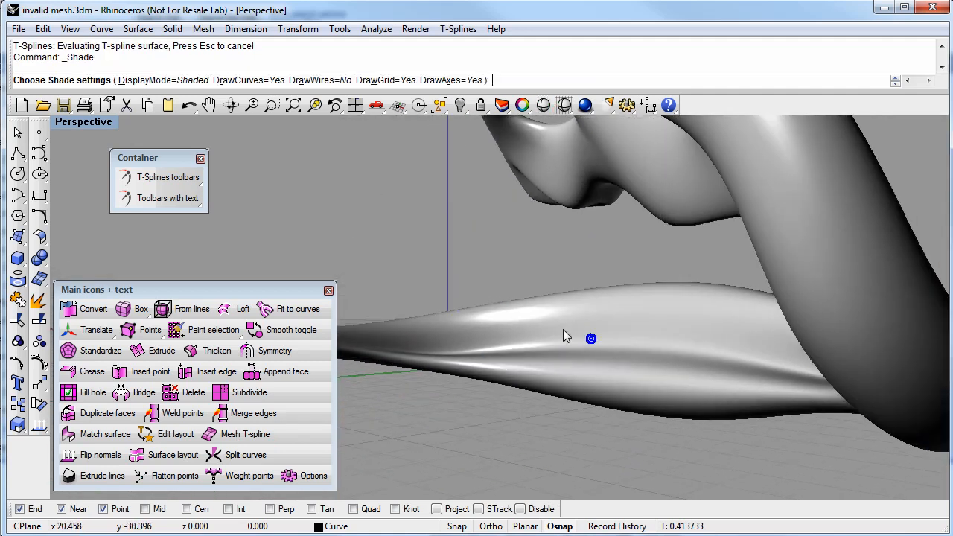
{"action": "right_click_drag", "start_coordinate": [563, 396], "coordinate": [538, 404]}
{"action": "key", "text": "Escape"}
{"action": "key", "text": "ctrl+z"}
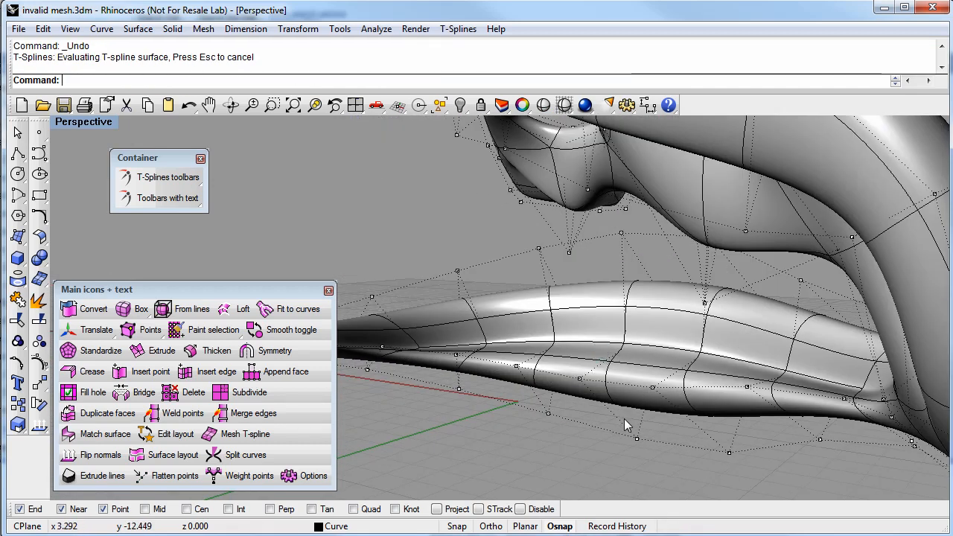
- Examine the groove and the whole sculpture from several angles, using a shaded preview without wires, and clear the control point selection
{"action": "right_click_drag", "start_coordinate": [624, 419], "coordinate": [558, 397]}
{"action": "scroll", "coordinate": [559, 396], "scroll_direction": "up", "scroll_amount": 6}
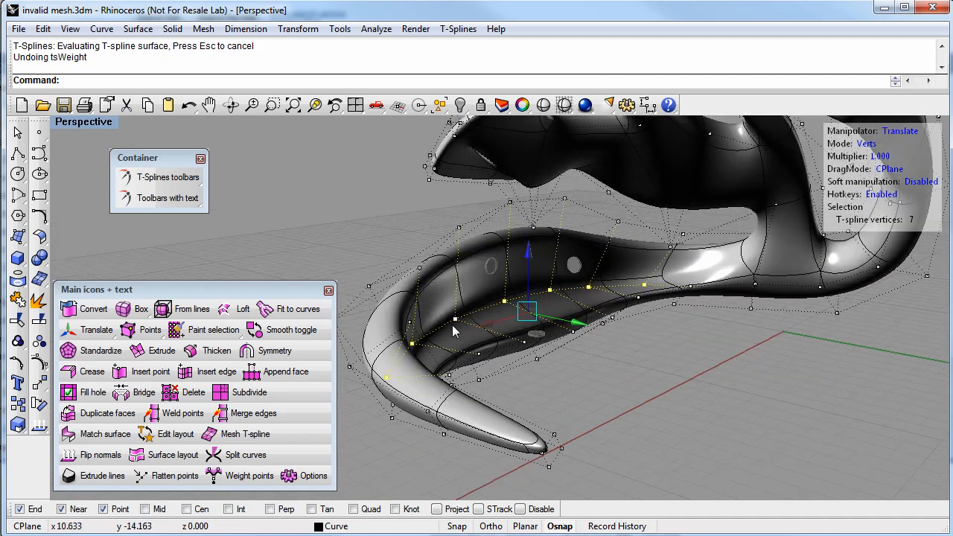
{"action": "right_click_drag", "start_coordinate": [428, 321], "coordinate": [458, 288]}
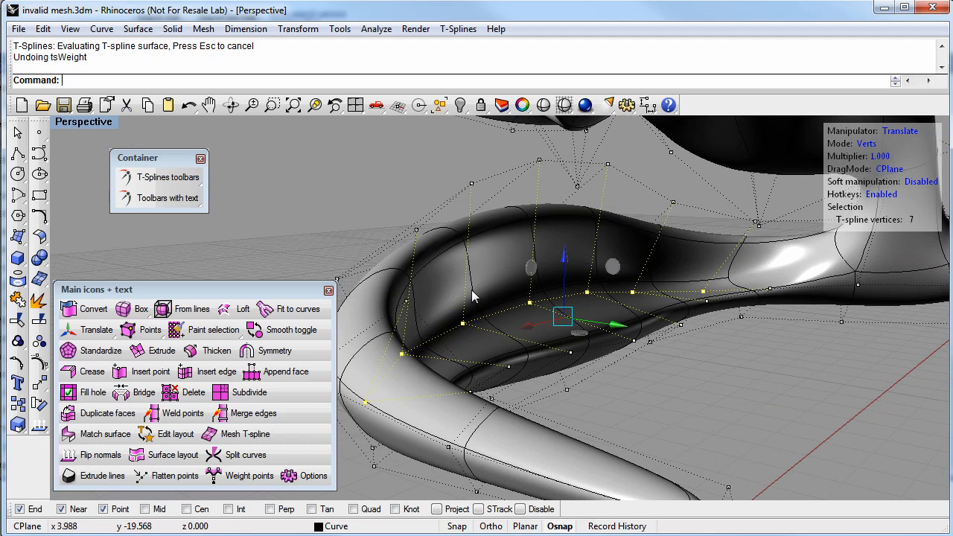
{"action": "mouse_move", "coordinate": [575, 369]}
{"action": "right_mouse_down"}
{"action": "mouse_move", "coordinate": [670, 419]}
{"action": "mouse_move", "coordinate": [609, 419]}
{"action": "mouse_move", "coordinate": [631, 397]}
{"action": "mouse_move", "coordinate": [504, 462]}
{"action": "mouse_move", "coordinate": [496, 445]}
{"action": "mouse_move", "coordinate": [535, 418]}
{"action": "mouse_move", "coordinate": [527, 469]}
{"action": "mouse_move", "coordinate": [549, 377]}
{"action": "mouse_move", "coordinate": [564, 429]}
{"action": "mouse_move", "coordinate": [570, 400]}
{"action": "mouse_move", "coordinate": [555, 402]}
{"action": "mouse_move", "coordinate": [649, 414]}
{"action": "mouse_move", "coordinate": [626, 439]}
{"action": "mouse_move", "coordinate": [679, 176]}
{"action": "right_mouse_up"}
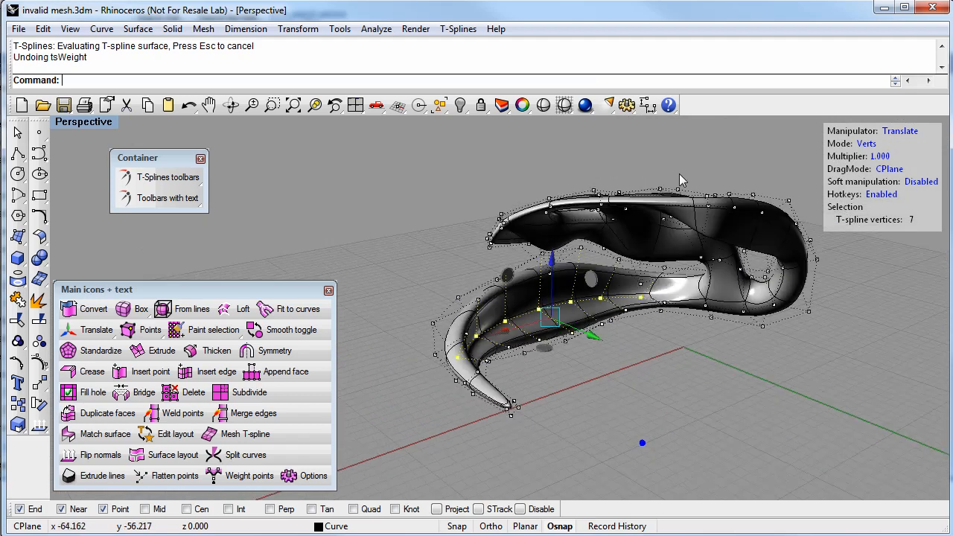
{"action": "left_click", "coordinate": [545, 105]}
{"action": "right_click_drag", "start_coordinate": [579, 328], "coordinate": [600, 386]}
{"action": "key", "text": "Escape"}
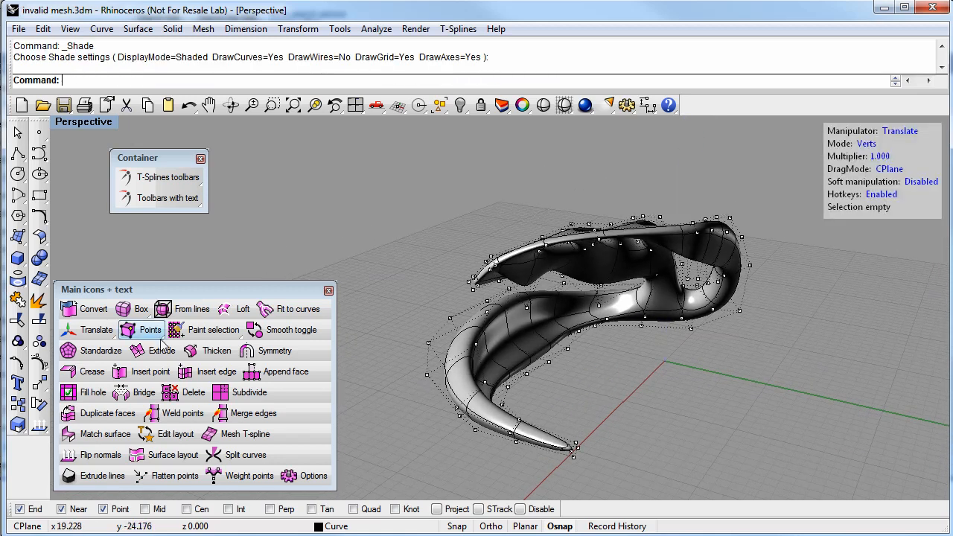
- Convert the whole T-spline sculpture to a Rhino surface and check the resulting polysurface by selecting and deselecting it
{"action": "left_click", "coordinate": [103, 313]}
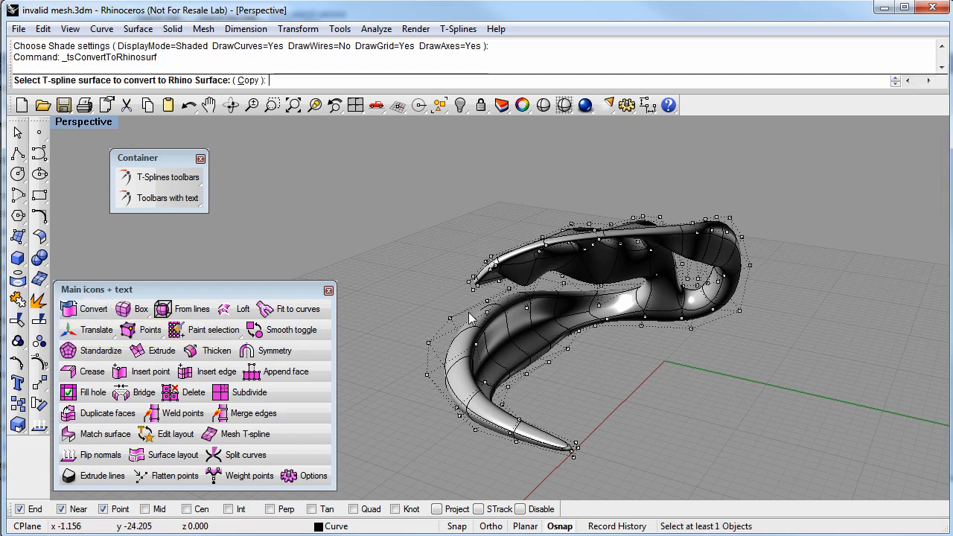
{"action": "left_click", "coordinate": [546, 340]}
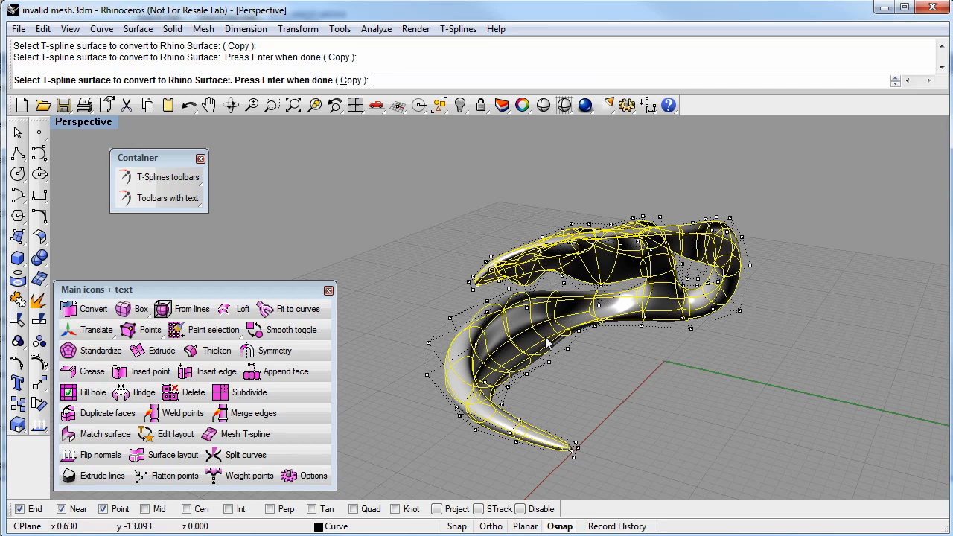
{"action": "key", "text": "Return"}
{"action": "right_click_drag", "start_coordinate": [585, 330], "coordinate": [580, 351]}
{"action": "left_click", "coordinate": [556, 338]}
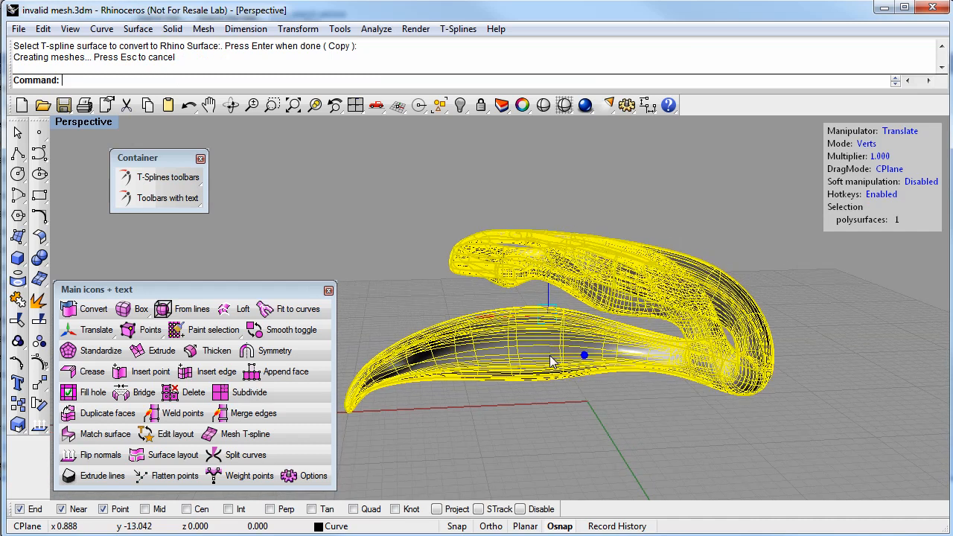
{"action": "left_click", "coordinate": [611, 402]}
{"action": "mouse_move", "coordinate": [611, 402]}
{"action": "right_mouse_down"}
{"action": "mouse_move", "coordinate": [666, 398]}
{"action": "mouse_move", "coordinate": [648, 398]}
{"action": "mouse_move", "coordinate": [670, 387]}
{"action": "mouse_move", "coordinate": [637, 403]}
{"action": "mouse_move", "coordinate": [816, 379]}
{"action": "mouse_move", "coordinate": [769, 376]}
{"action": "mouse_move", "coordinate": [741, 402]}
{"action": "mouse_move", "coordinate": [432, 361]}
{"action": "mouse_move", "coordinate": [511, 378]}
{"action": "right_mouse_up"}
{"action": "left_click", "coordinate": [551, 362]}
{"action": "left_click", "coordinate": [623, 405]}
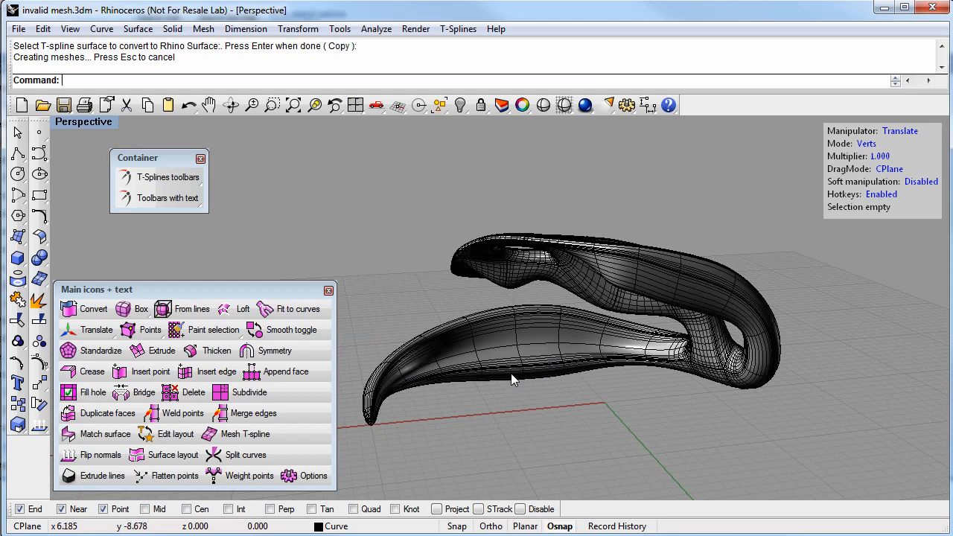